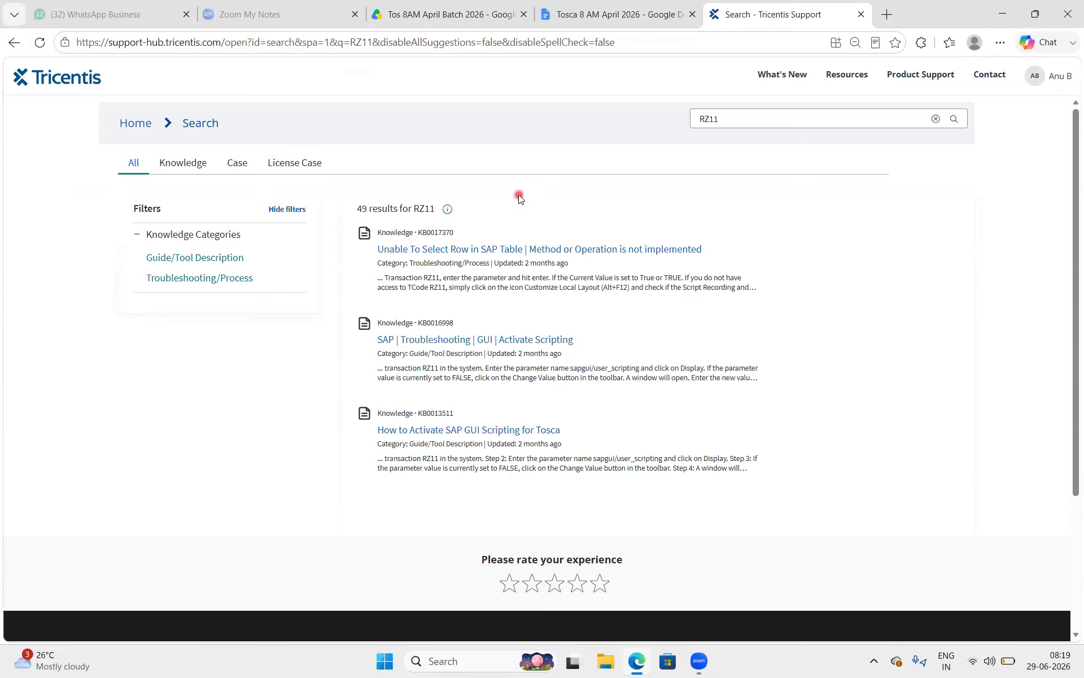
Open the 'SAP | Troubleshooting | GUI | Activate Scripting' article from the RZ11 search results.
left_click(477, 339)
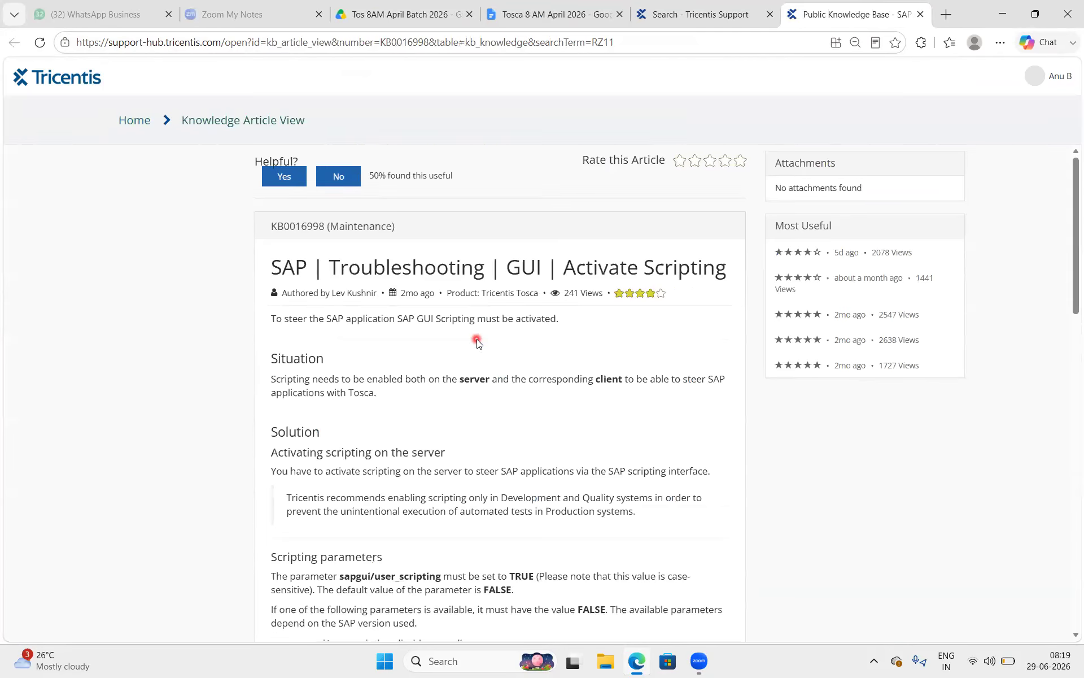
Skim the Activate Scripting article, then return to the Tosca 8 AM April 2026 notes.
scroll(477, 339, "down", 4)
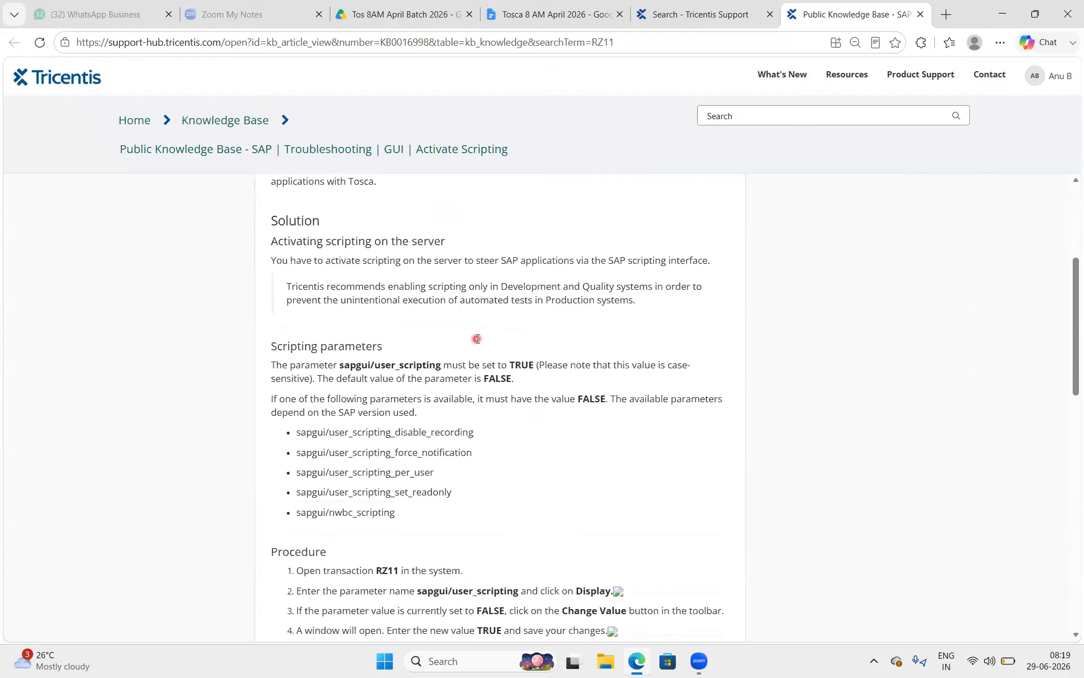
scroll(477, 339, "up", 5)
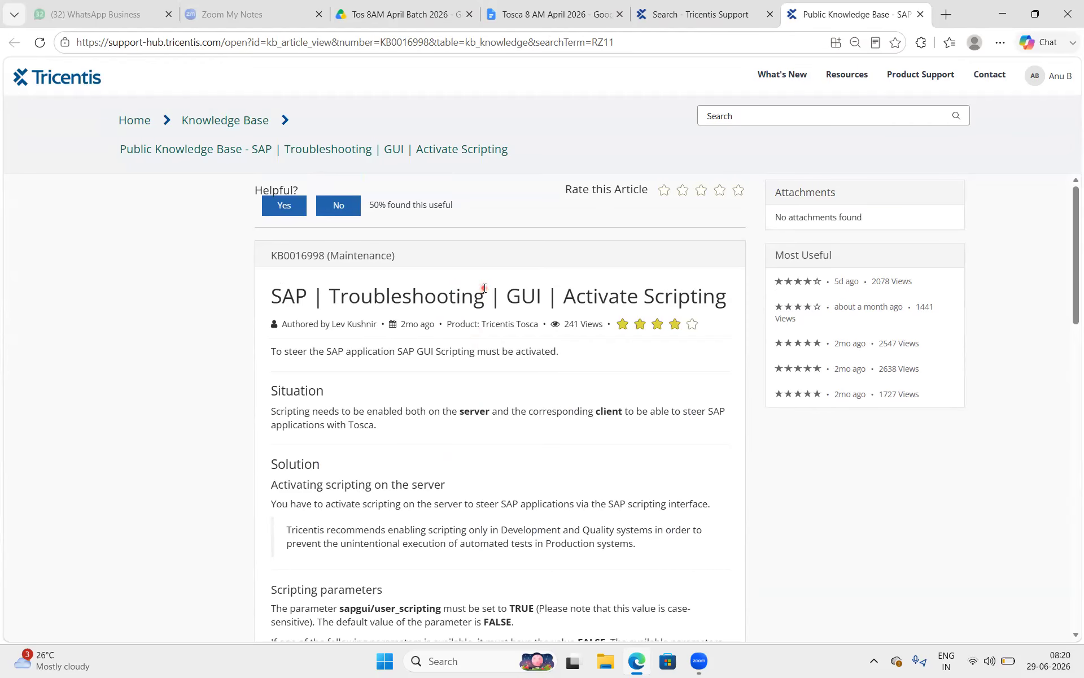
left_click(515, 13)
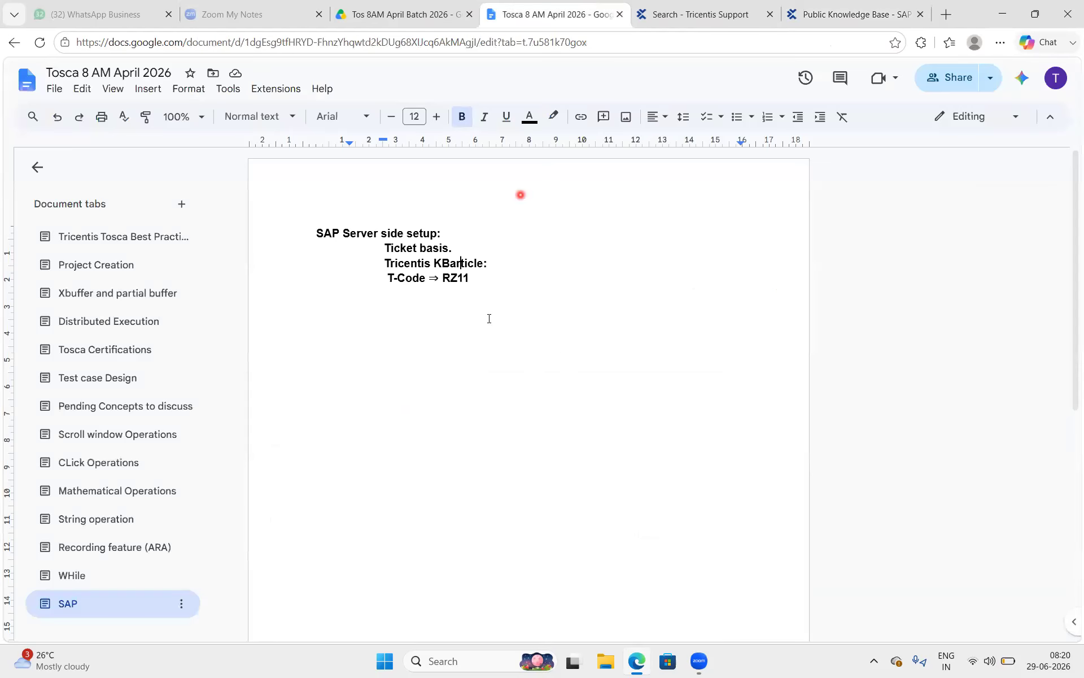
Insert a 'Client Side setup:' line after SAP, above the server-side notes.
left_click(318, 233)
left_click(344, 233)
key("Return")
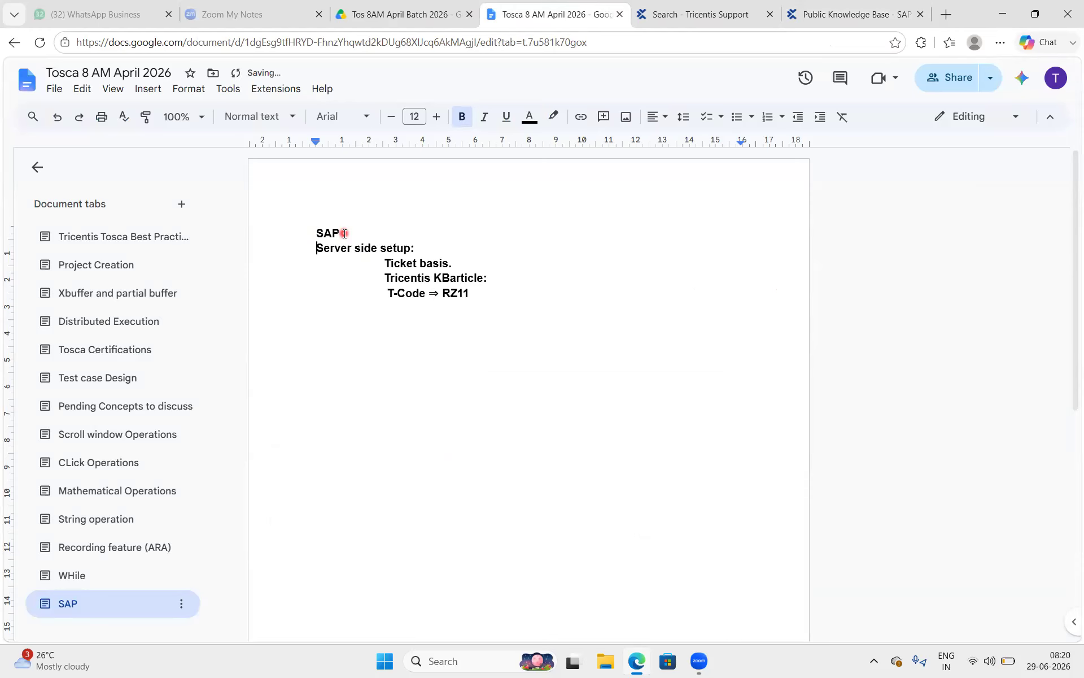
key("Return")
key("Up")
type("Client Si")
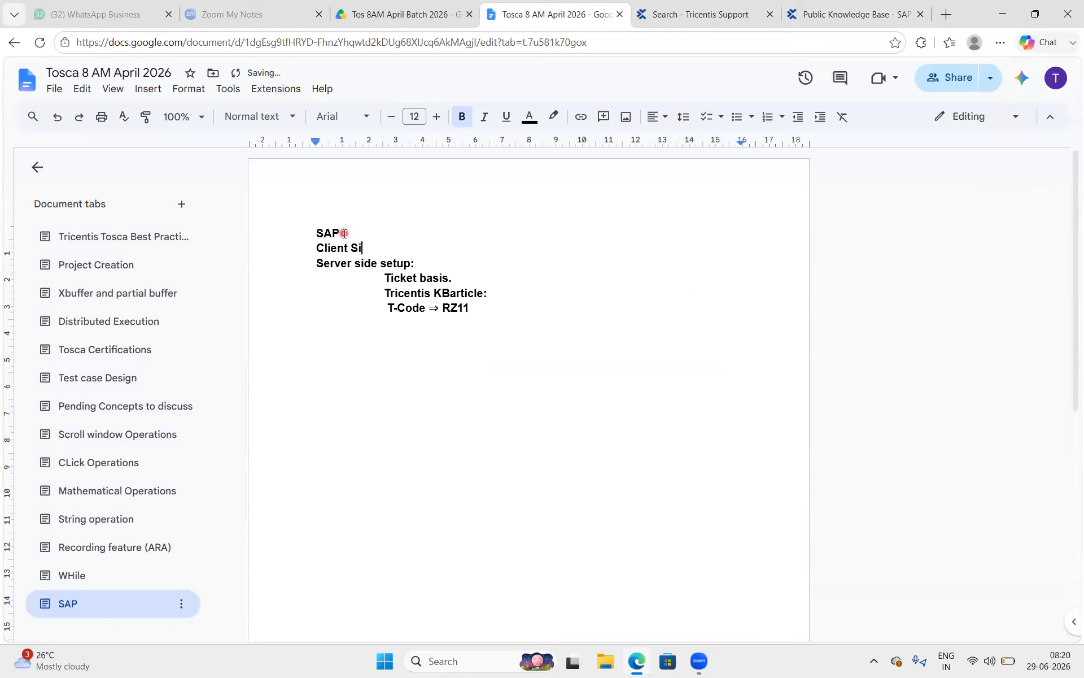
type("de DOcuemnt")
key("BackSpace")
key("BackSpace")
key("BackSpace")
key("BackSpace")
key("BackSpace")
key("BackSpace")
key("BackSpace")
key("BackSpace")
type("setup:")
Add the indented note 'follow SAP Intallation DOc' under it and go back to the article.
key("Return")
key("Tab")
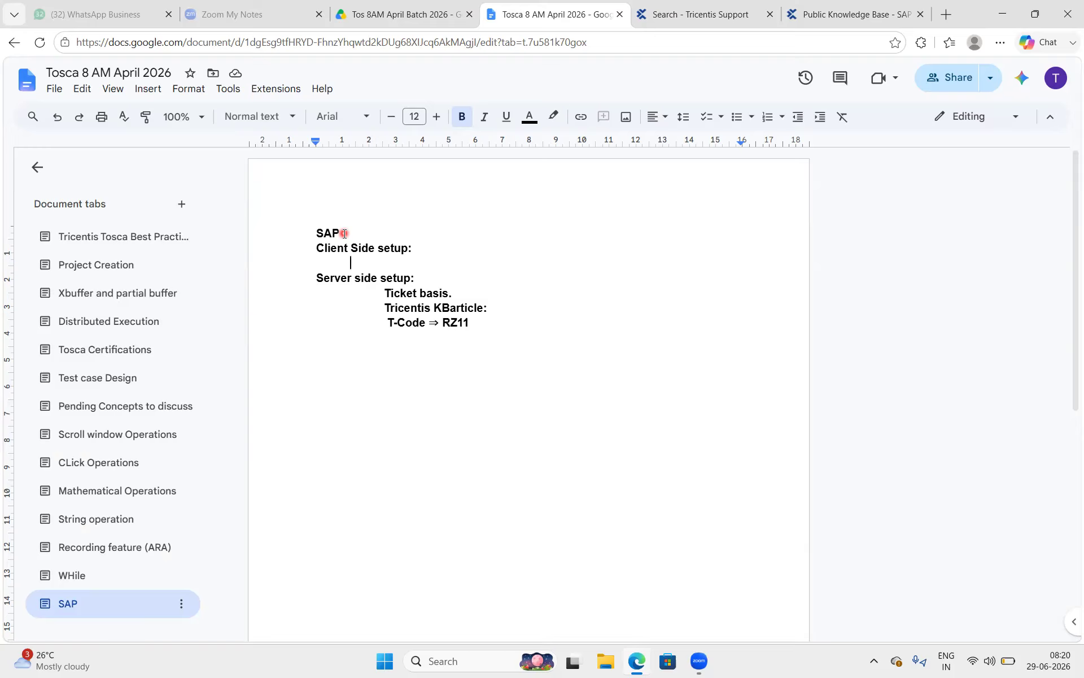
type("follow SAP In")
type("tallation DOc")
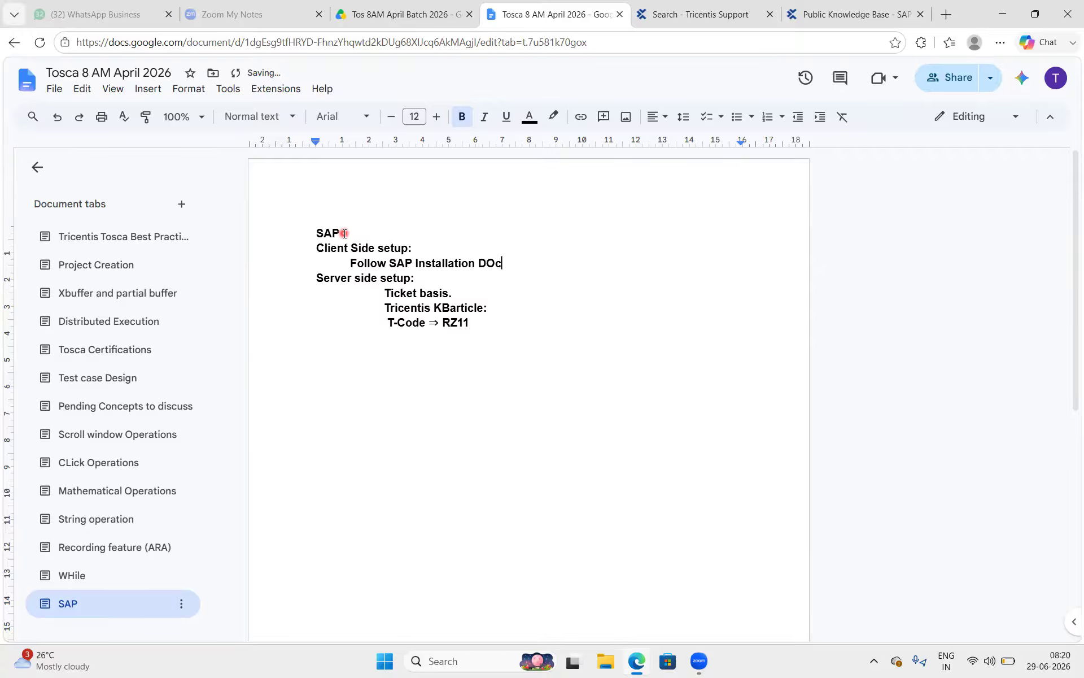
key("Return")
key("alt+Tab")
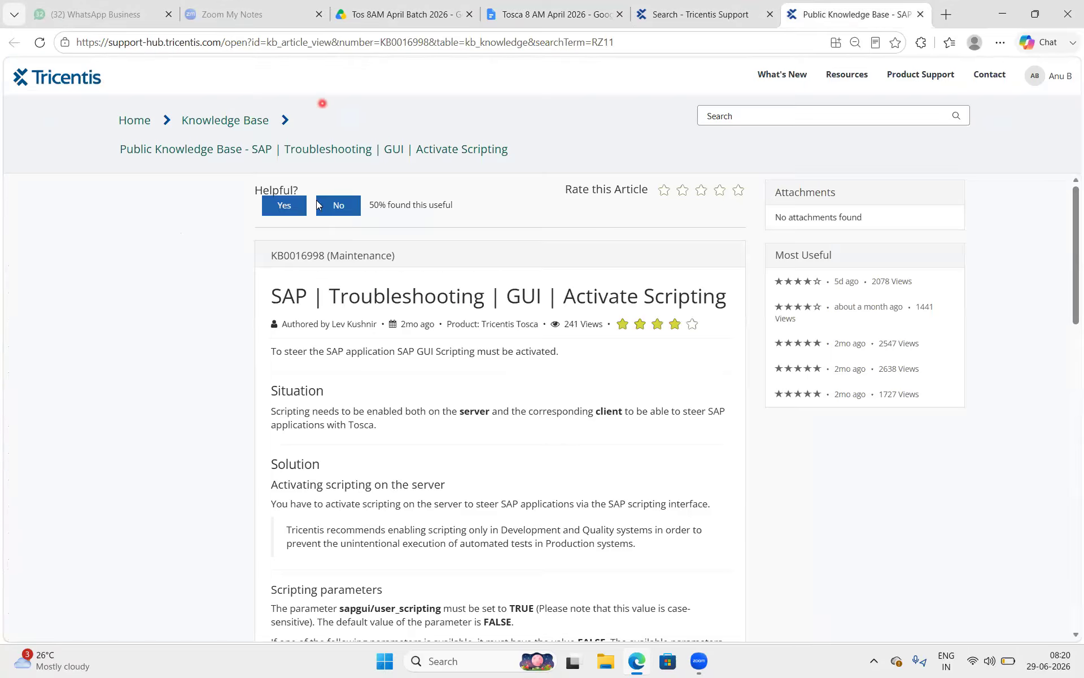
Review the Activate Scripting title and find the Scripting parameters heading.
scroll(412, 354, "down", 2)
scroll(669, 291, "up", 2)
left_click_drag(562, 290, 737, 292)
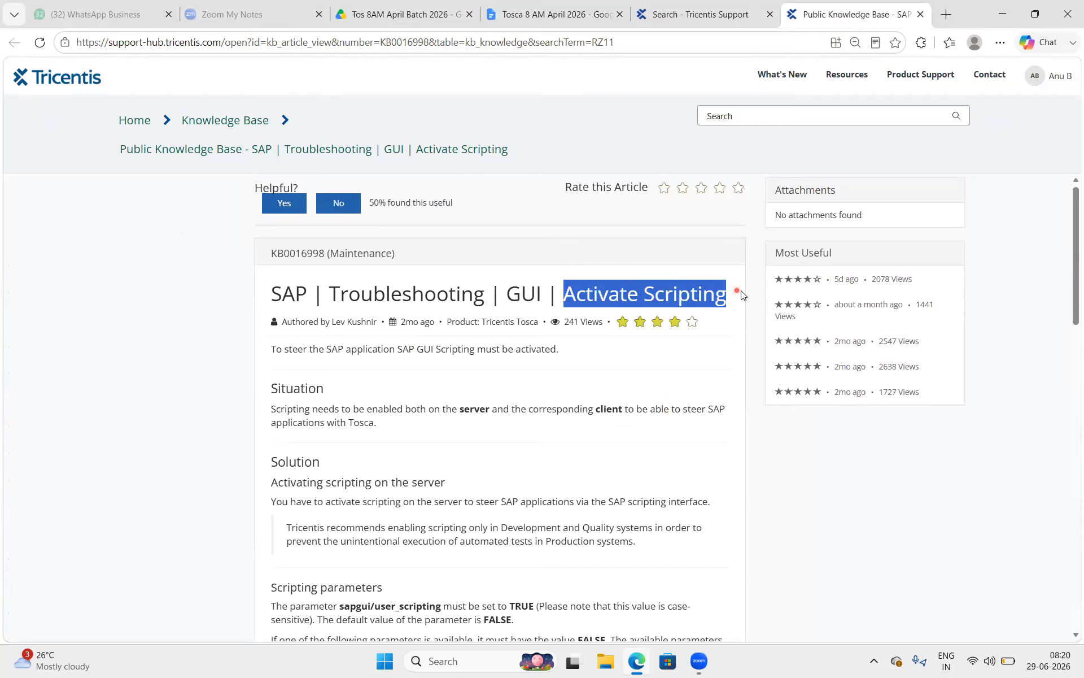
scroll(483, 423, "down", 3)
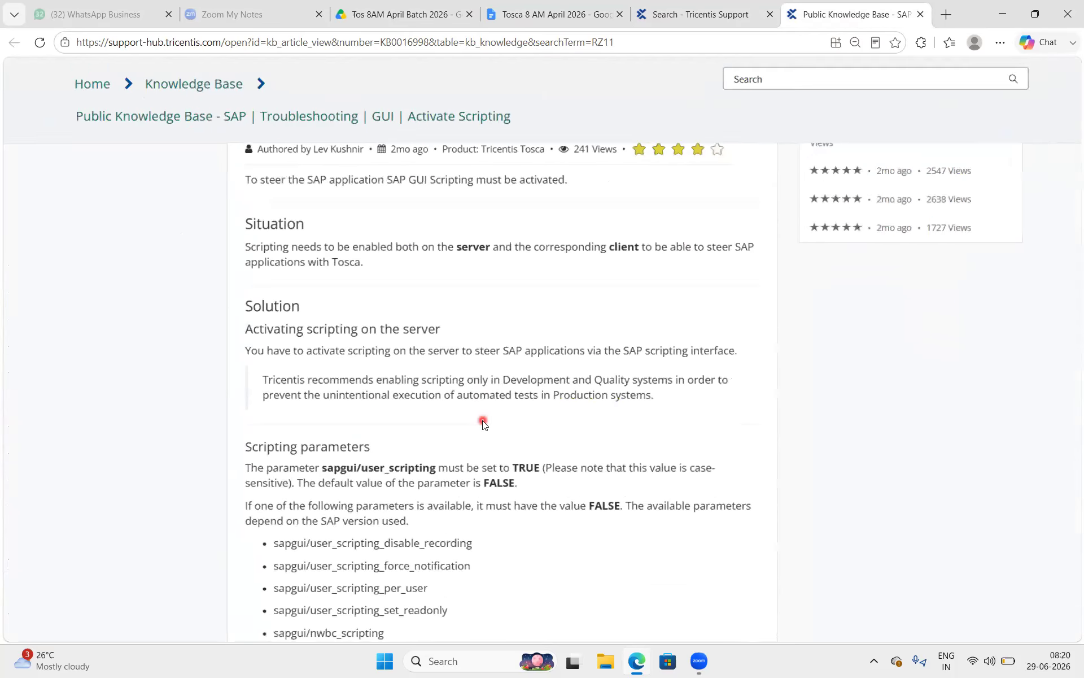
scroll(482, 424, "up", 4, "ctrl")
scroll(482, 424, "down", 2)
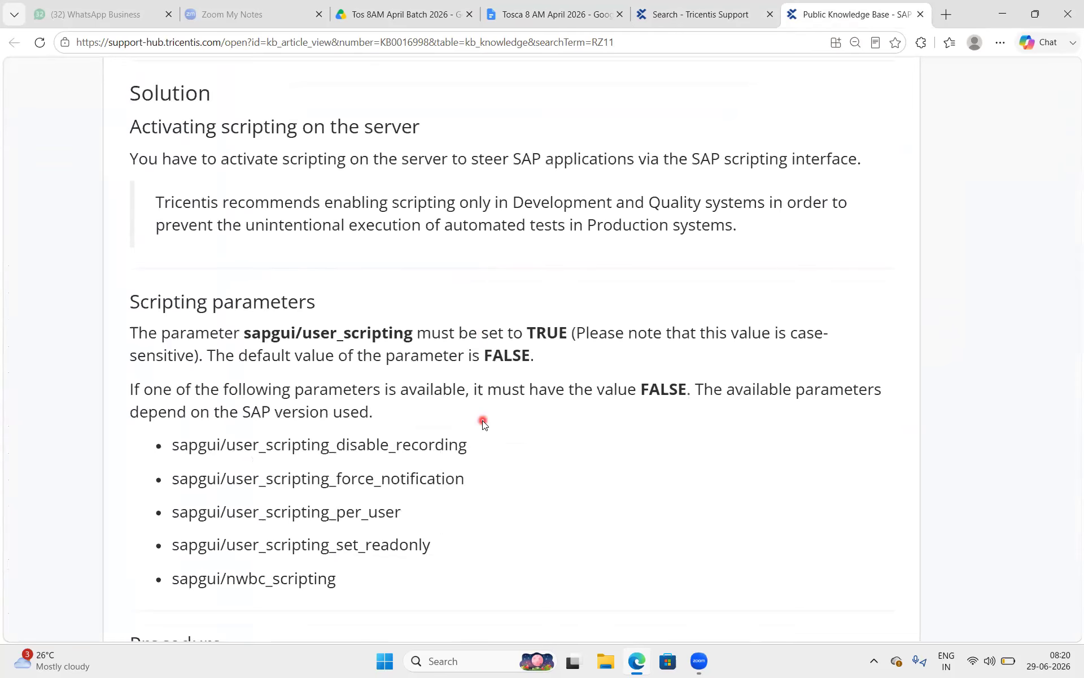
left_click_drag(327, 295, 123, 286)
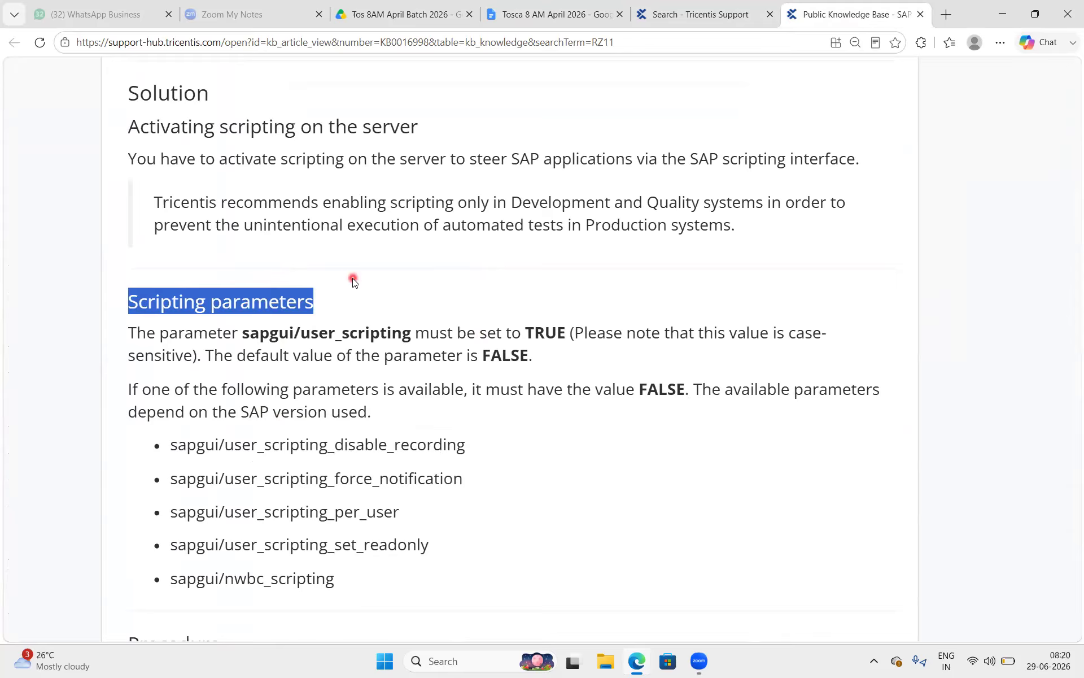
scroll(353, 281, "up", 6)
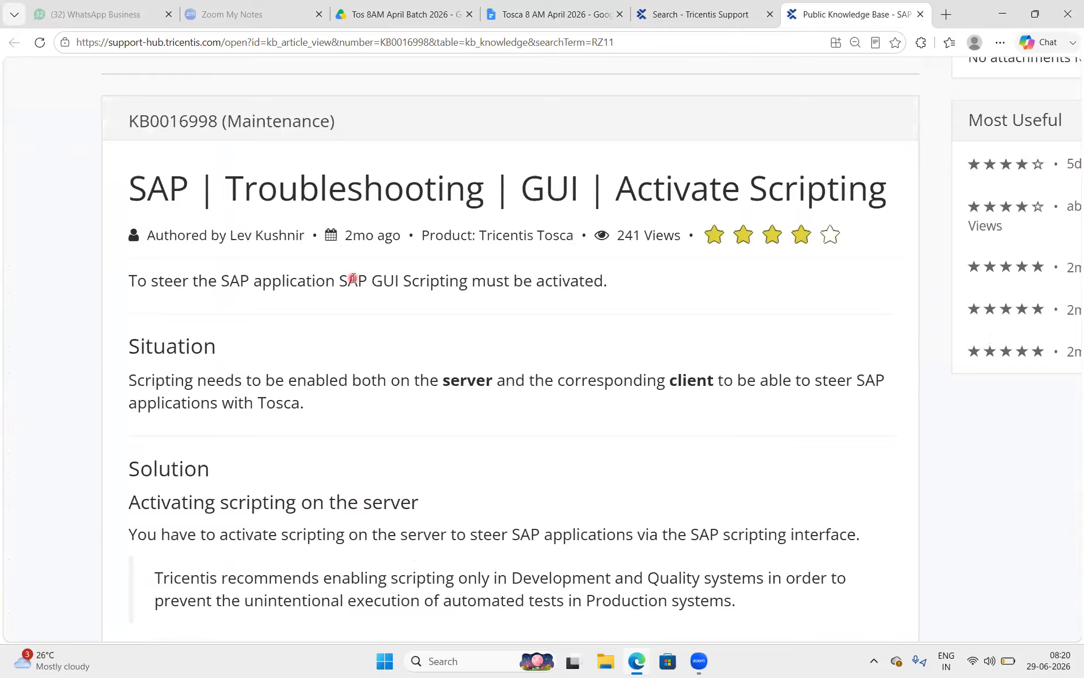
scroll(353, 278, "down", 1)
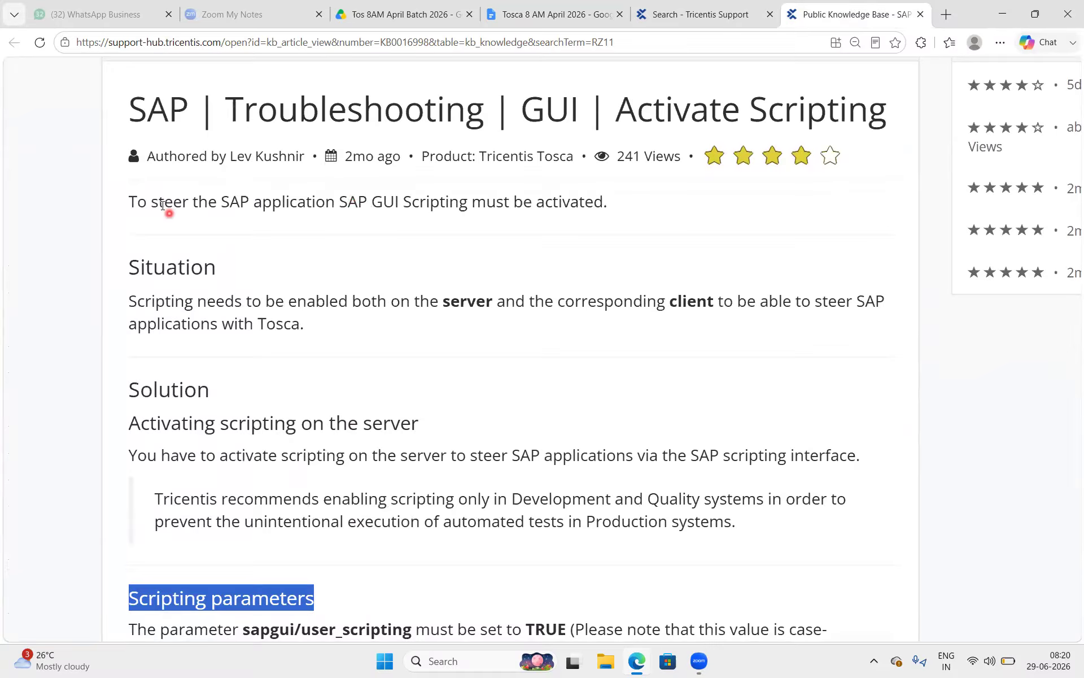
Read the opening explanation that scripting must be enabled on both server and client.
left_click_drag(158, 199, 243, 204)
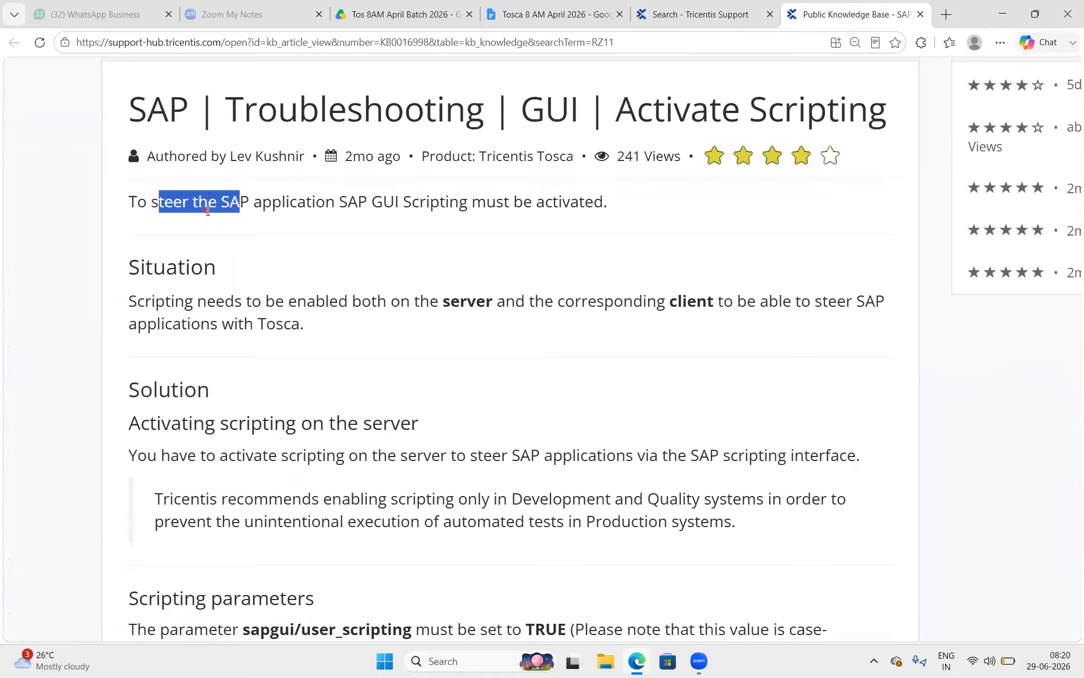
left_click(169, 207)
double_click(170, 207)
double_click(257, 203)
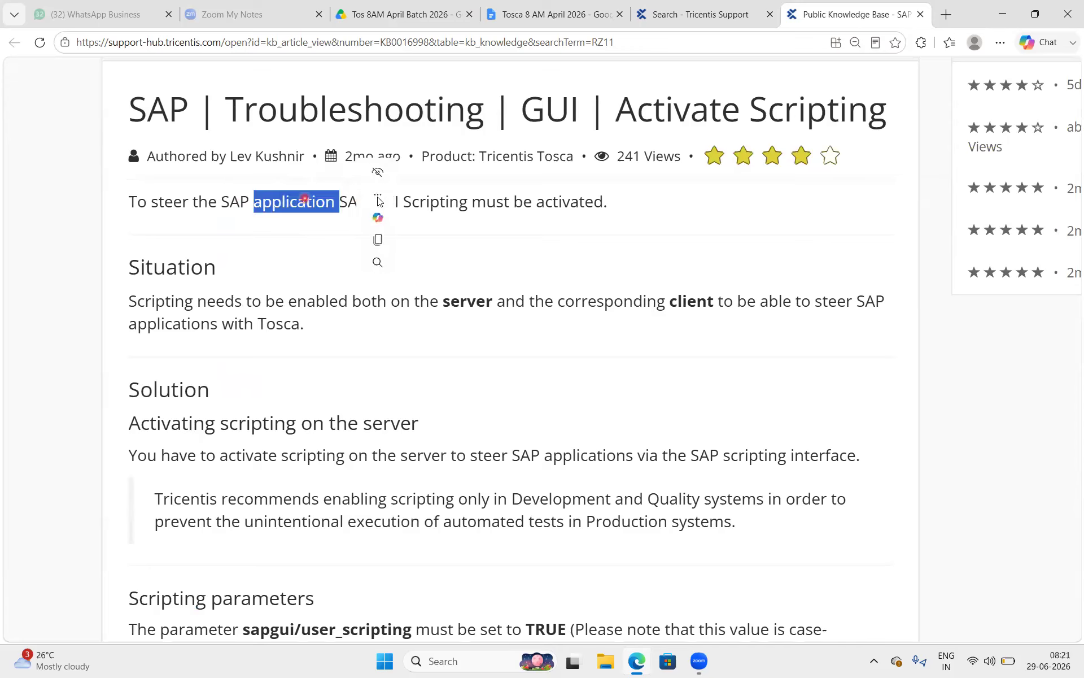
left_click(273, 214)
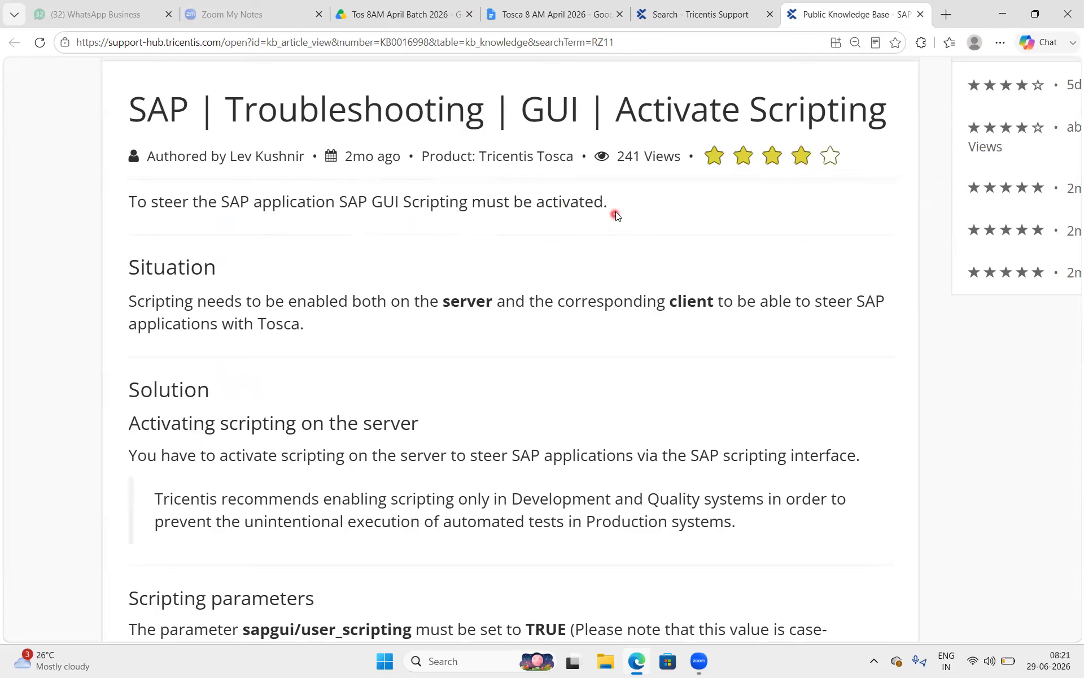
left_click_drag(616, 208, 486, 208)
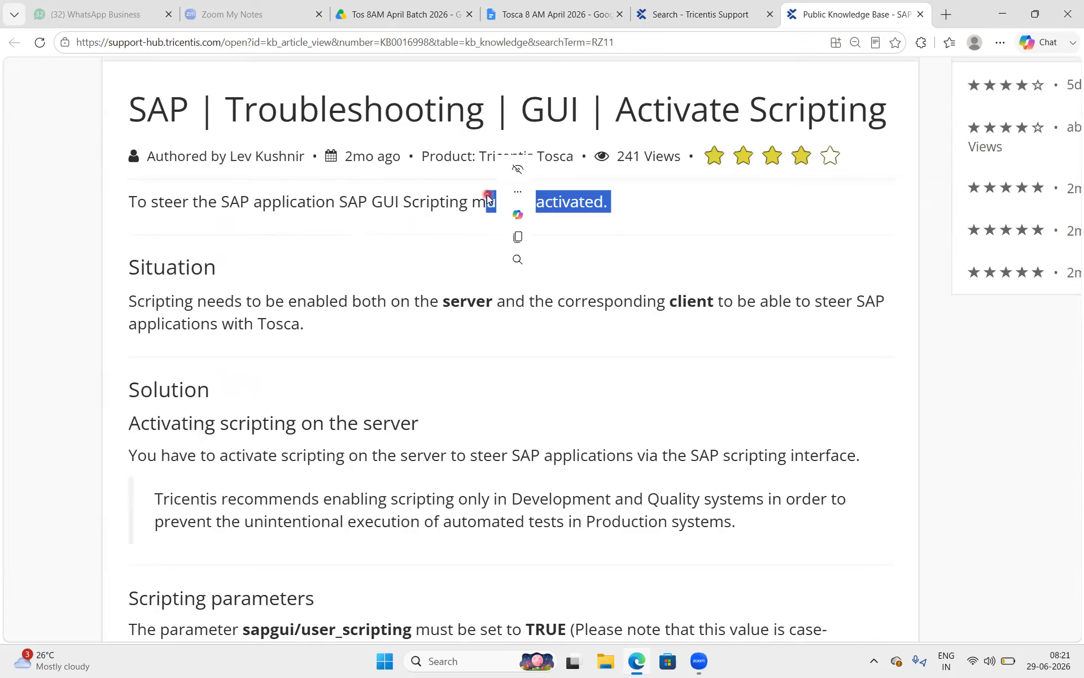
left_click(266, 309)
scroll(266, 311, "down", 1)
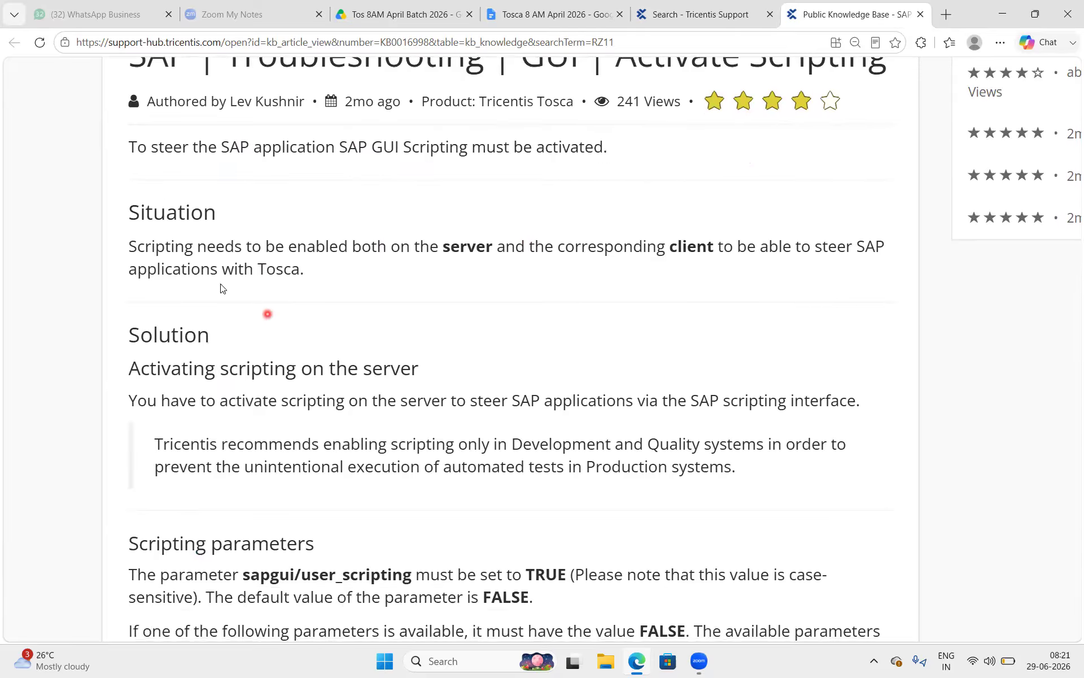
left_click_drag(196, 246, 347, 247)
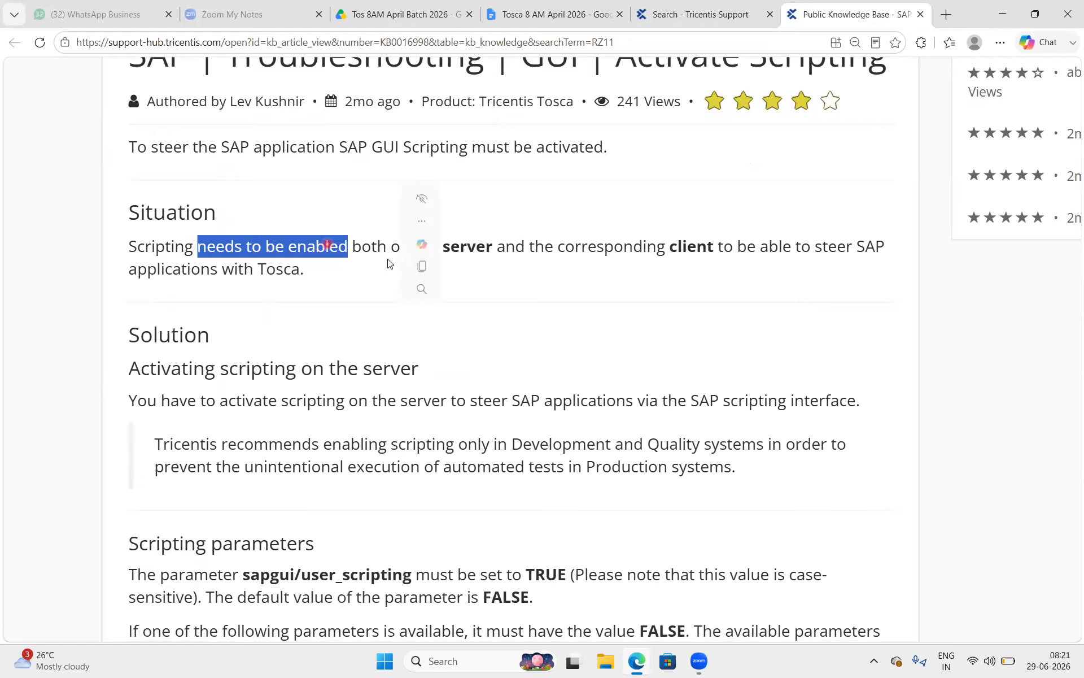
left_click(298, 262)
left_click_drag(444, 247, 500, 247)
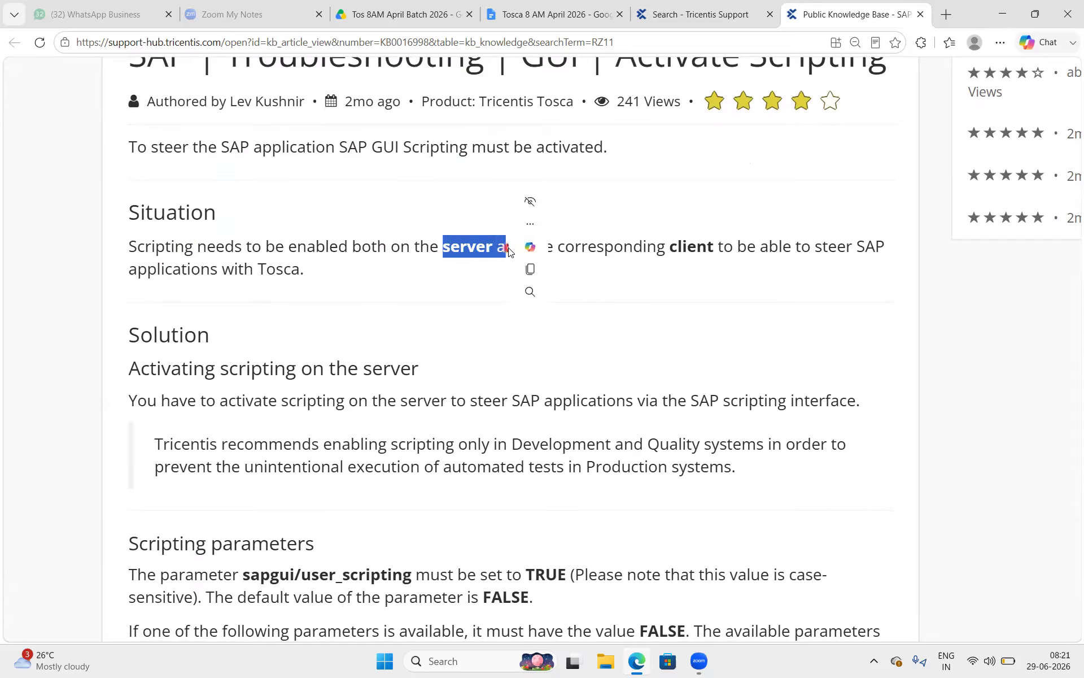
left_click(764, 247)
left_click_drag(763, 247, 642, 246)
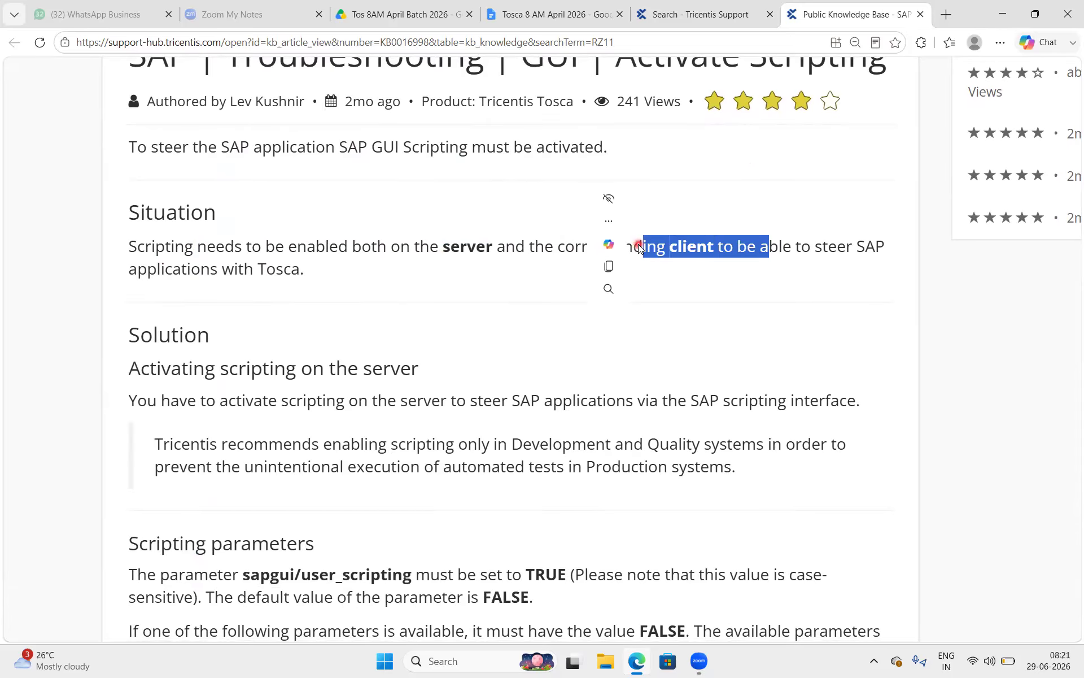
left_click(466, 248)
left_click_drag(525, 249, 410, 247)
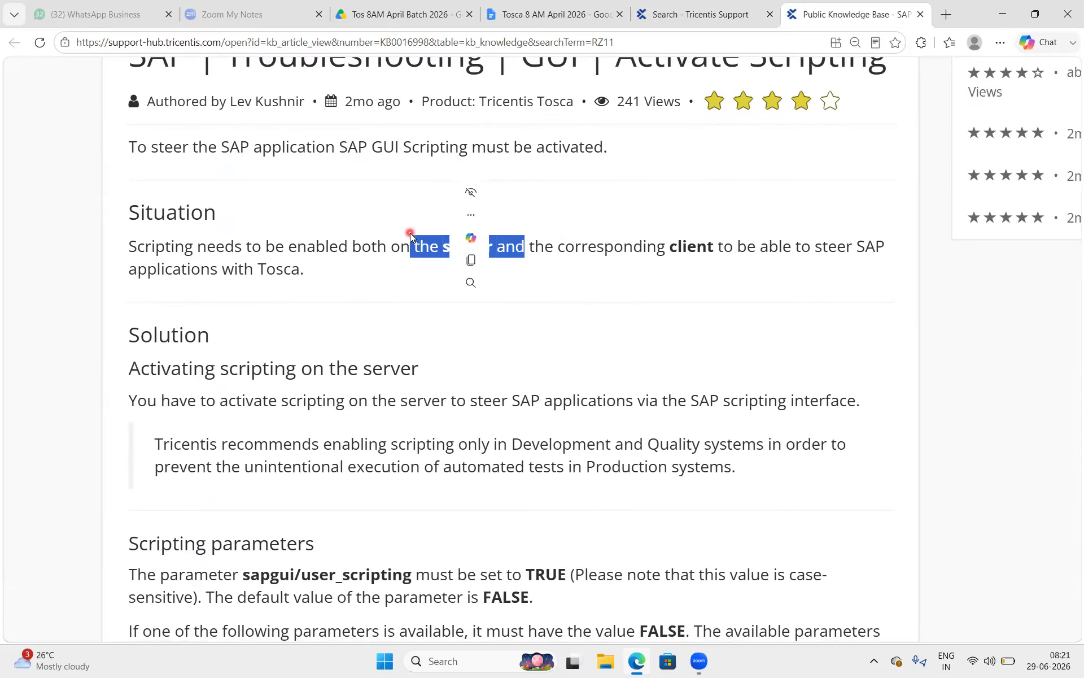
Review the section on enabling scripting on the server for the SAP scripting interface.
scroll(343, 378, "down", 3)
left_click_drag(215, 214, 450, 203)
left_click(312, 263)
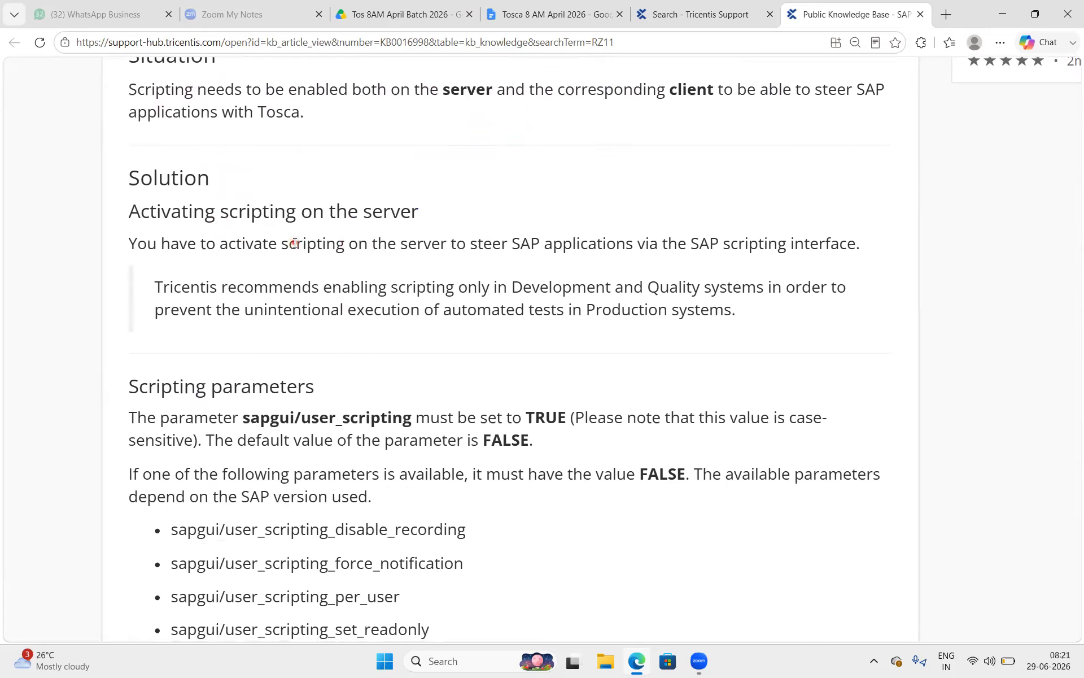
left_click_drag(294, 243, 451, 244)
left_click(672, 228)
left_click_drag(860, 243, 691, 249)
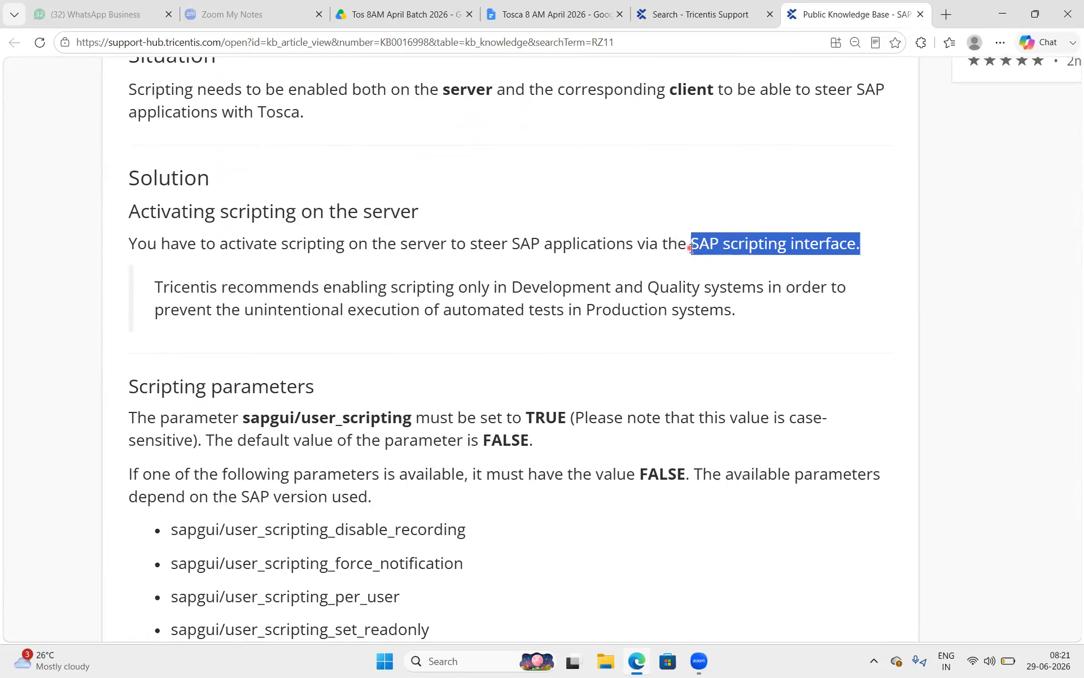
left_click(475, 330)
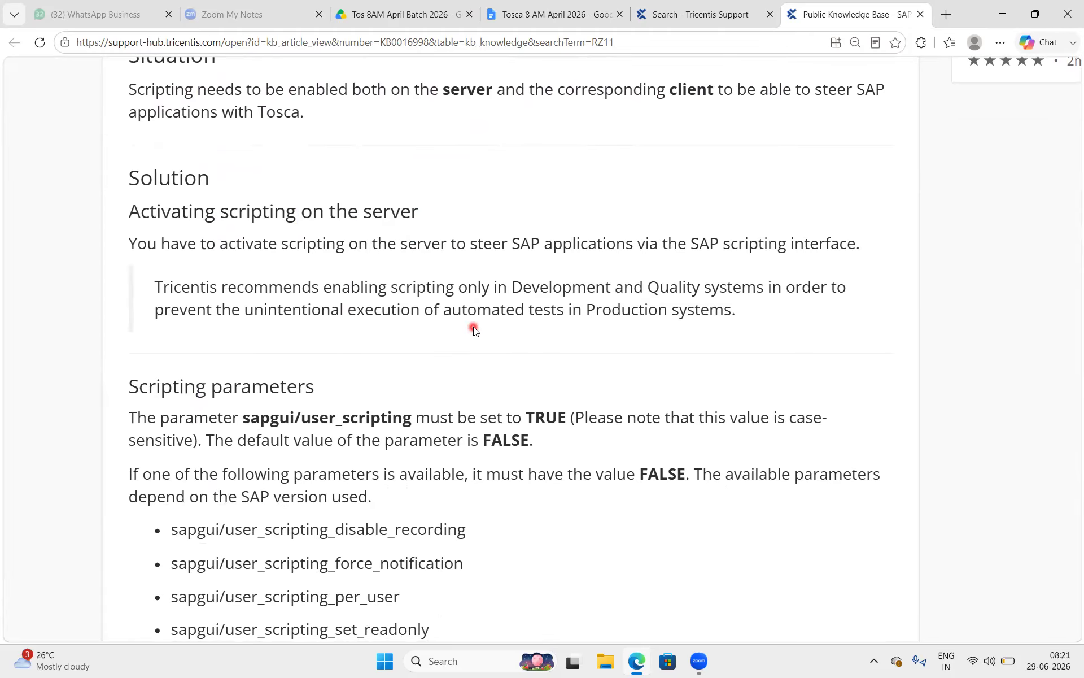
Read the recommendation to enable scripting on Development and Quality systems.
scroll(474, 329, "down", 1)
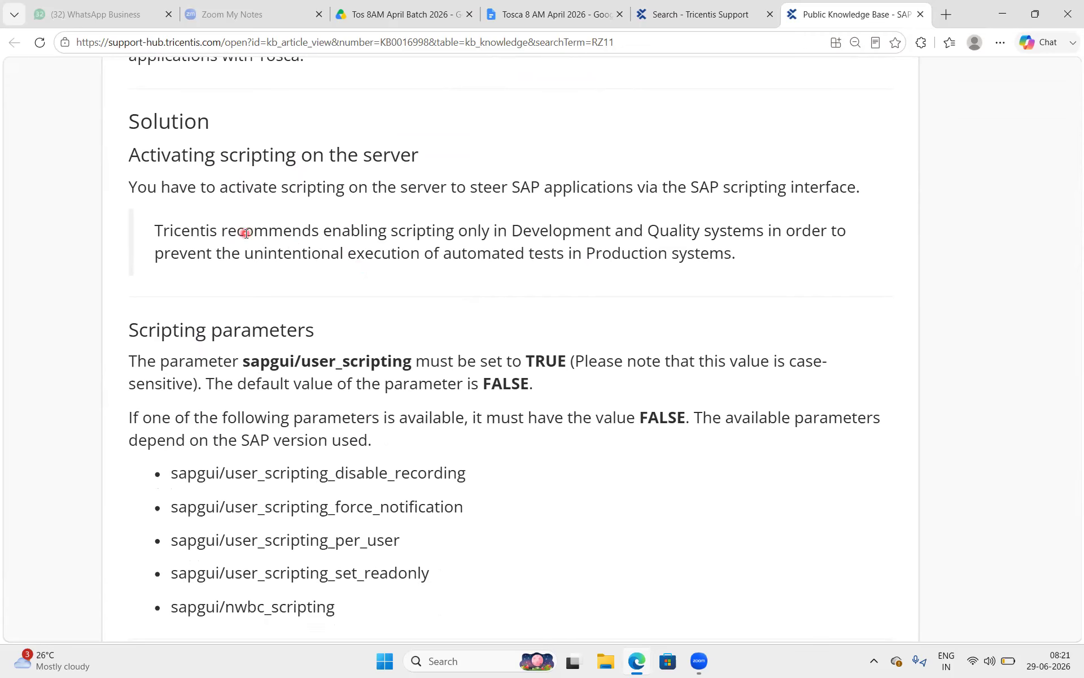
left_click_drag(245, 233, 303, 232)
left_click(369, 233)
left_click_drag(768, 235, 508, 234)
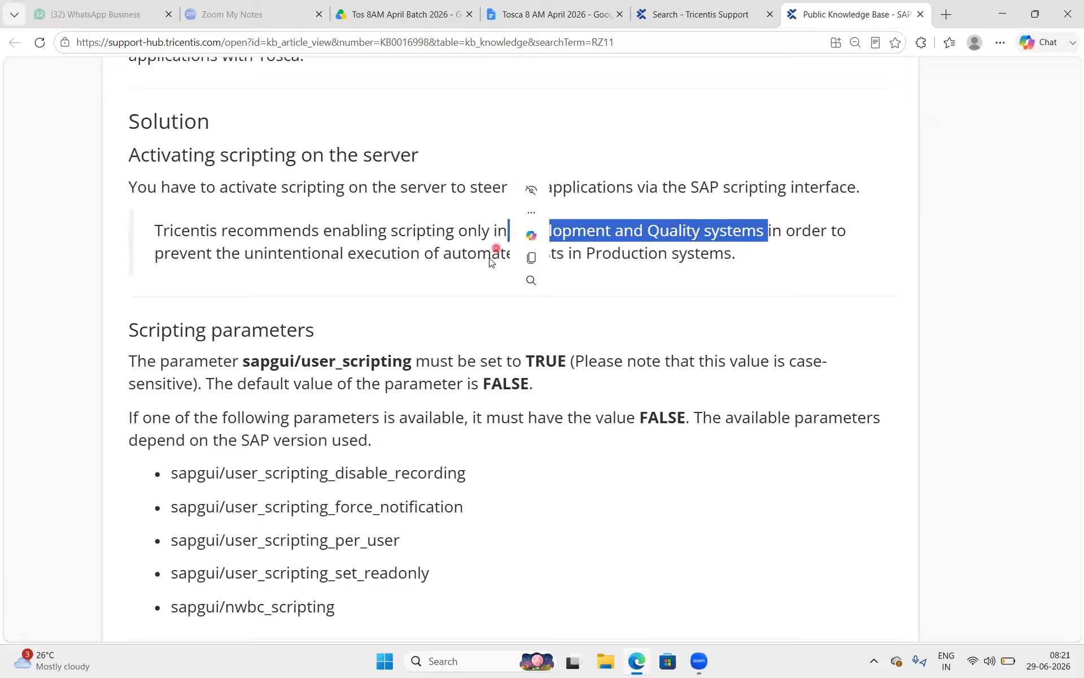
left_click(476, 276)
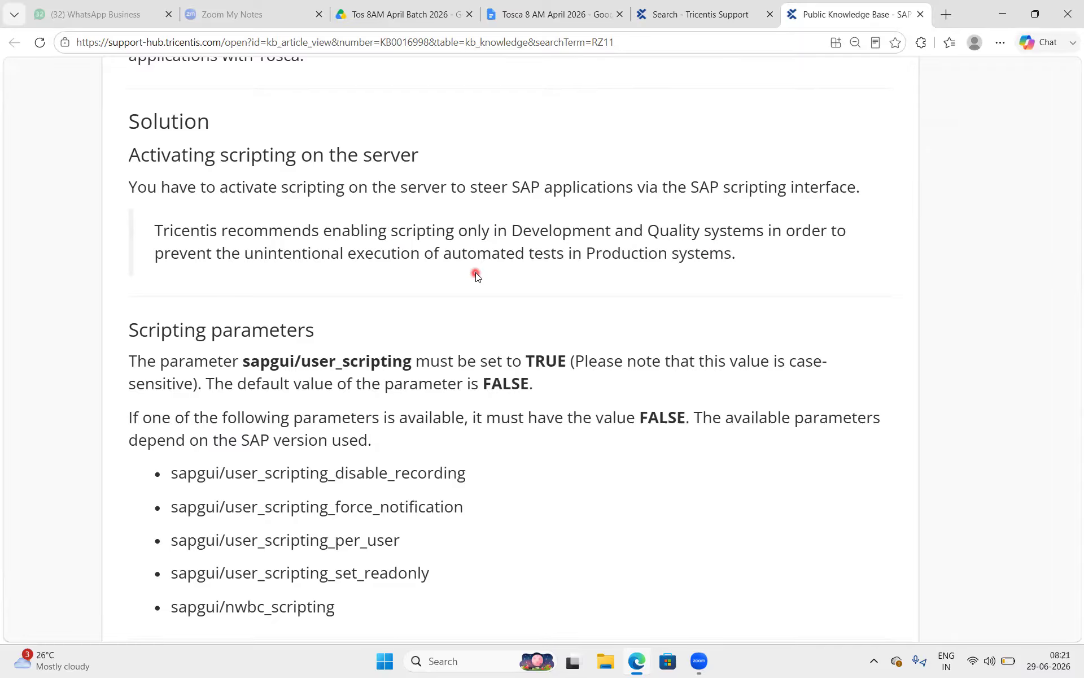
scroll(476, 275, "down", 4)
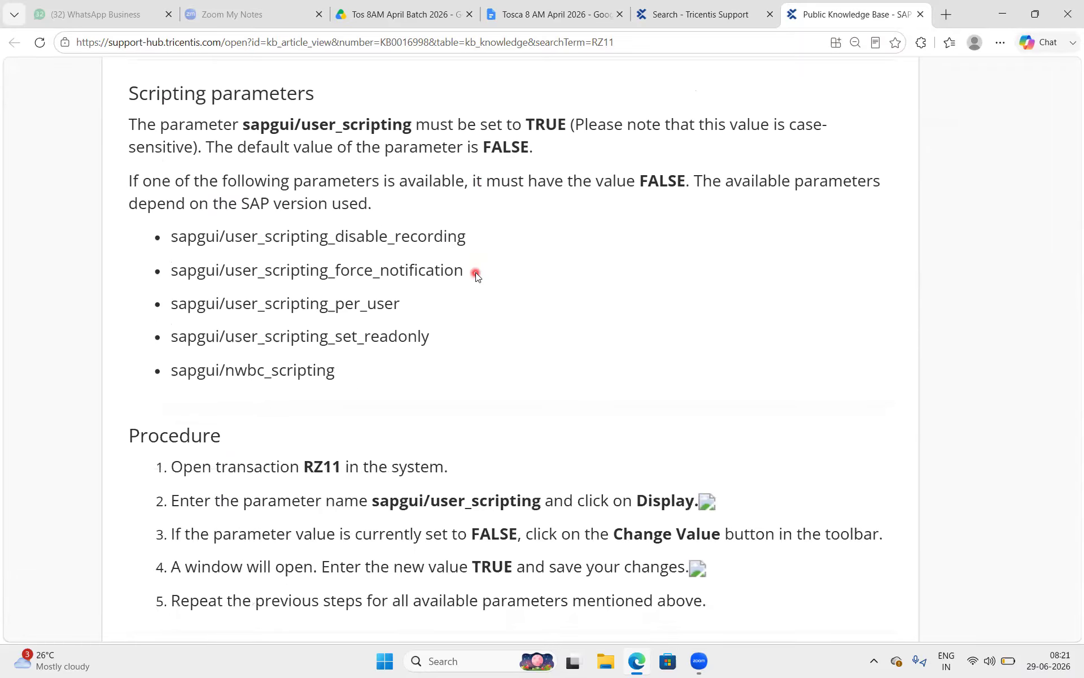
Mark up the RZ11 procedure: sapgui/user_scripting, Display, FALSE changed to TRUE.
scroll(476, 276, "down", 1)
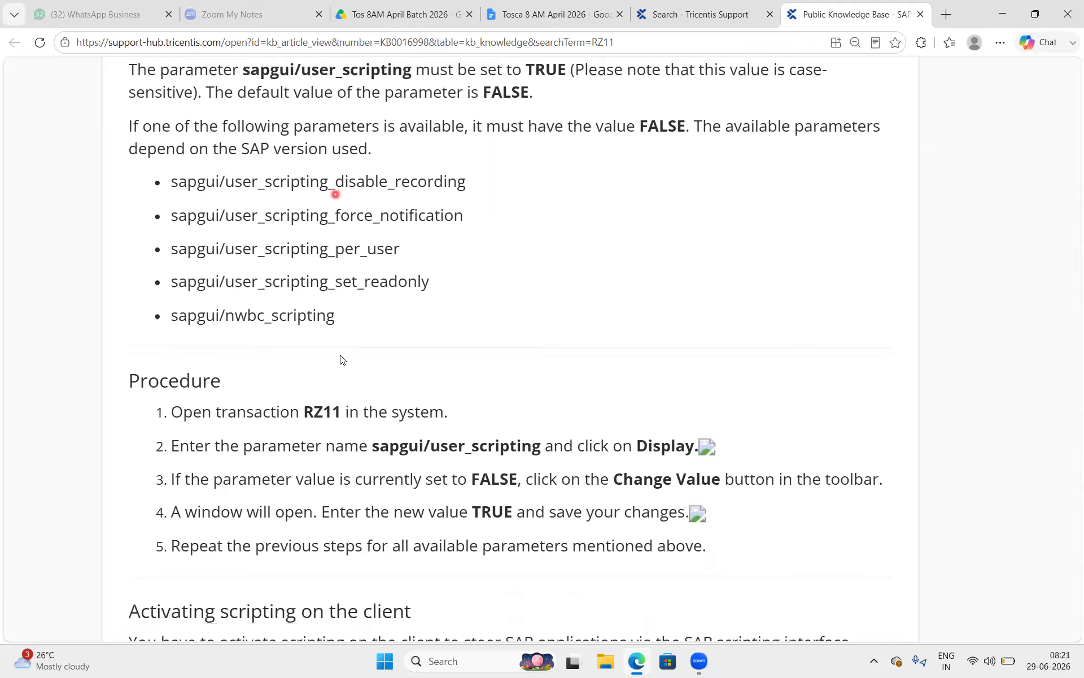
double_click(325, 414)
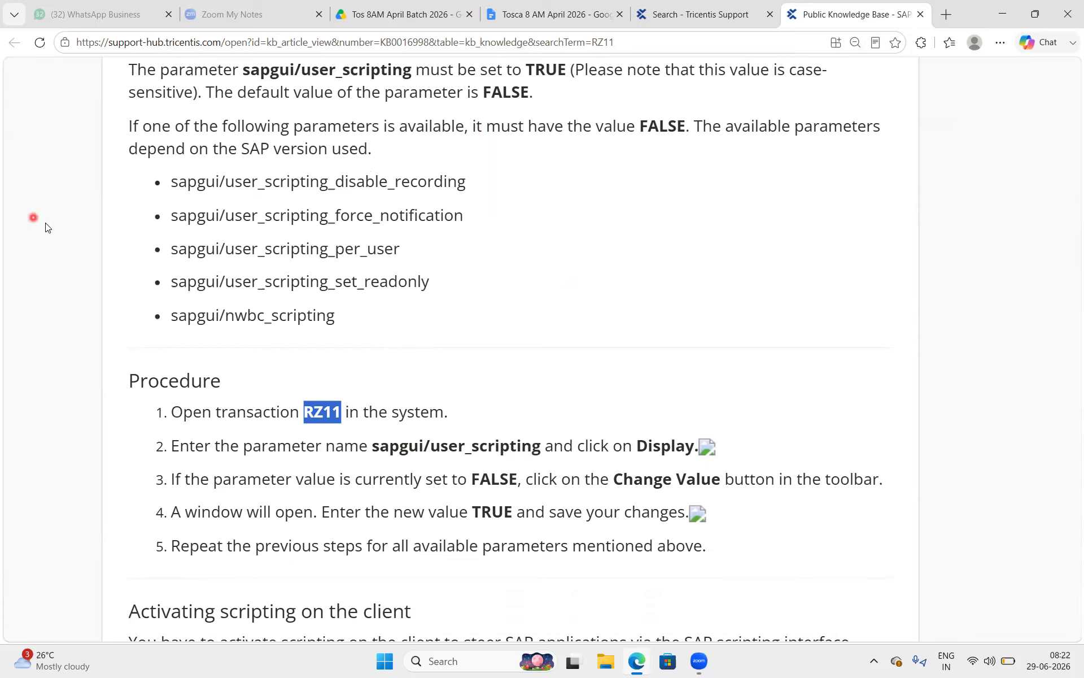
left_click_drag(553, 241, 664, 231)
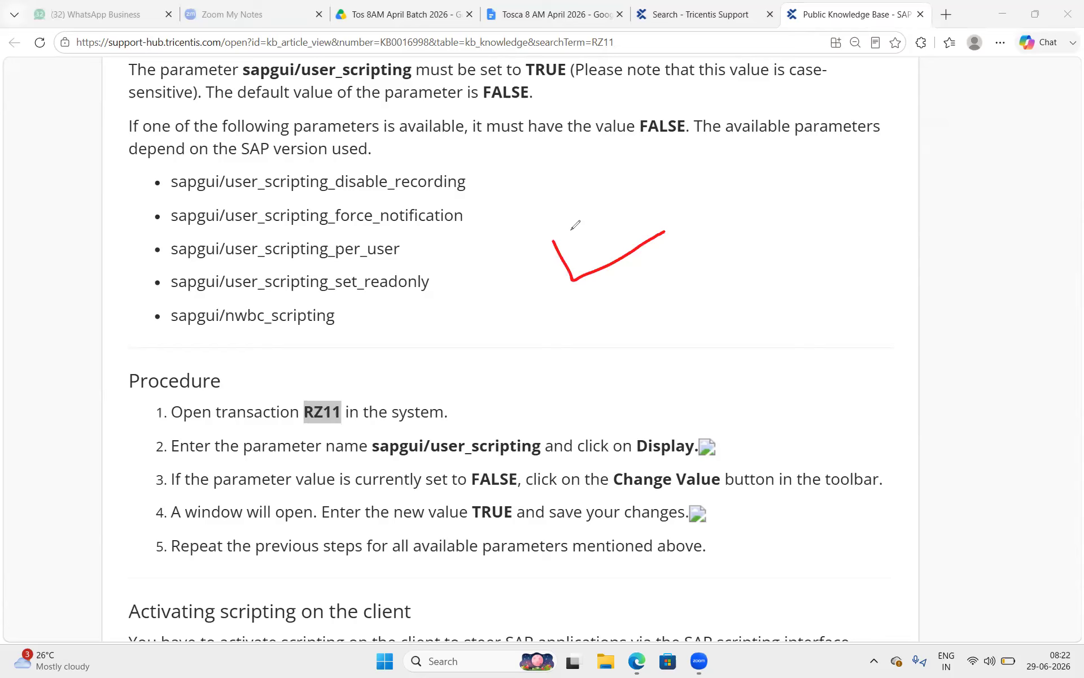
mouse_move(552, 235)
left_mouse_down()
mouse_move(693, 176)
mouse_move(658, 244)
left_mouse_up()
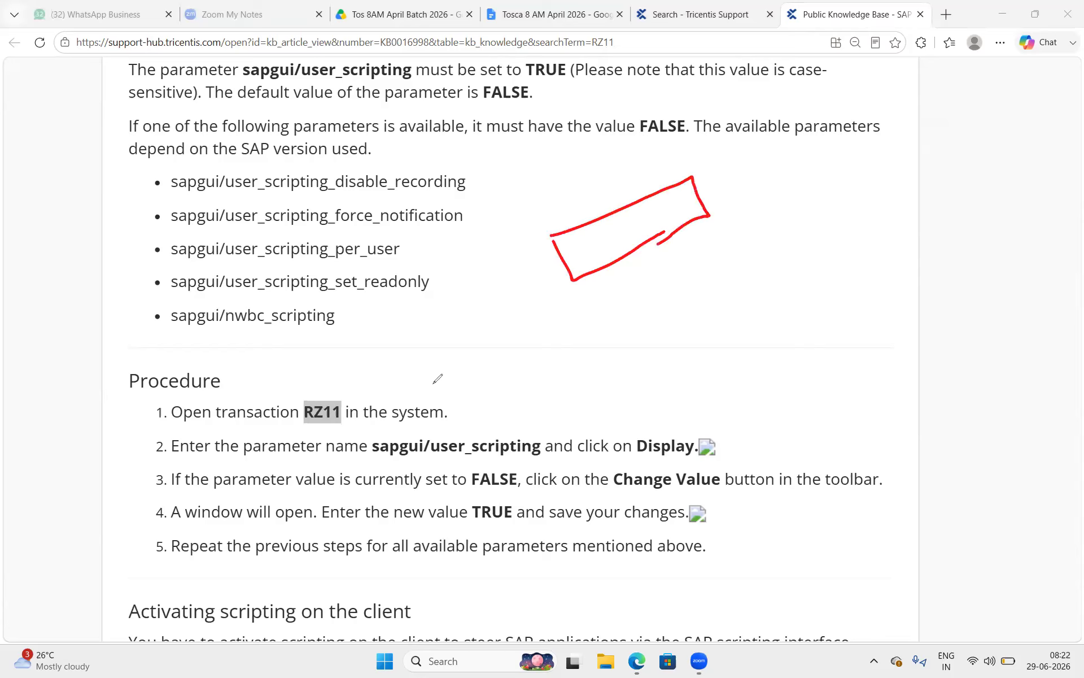
left_click_drag(375, 452, 536, 453)
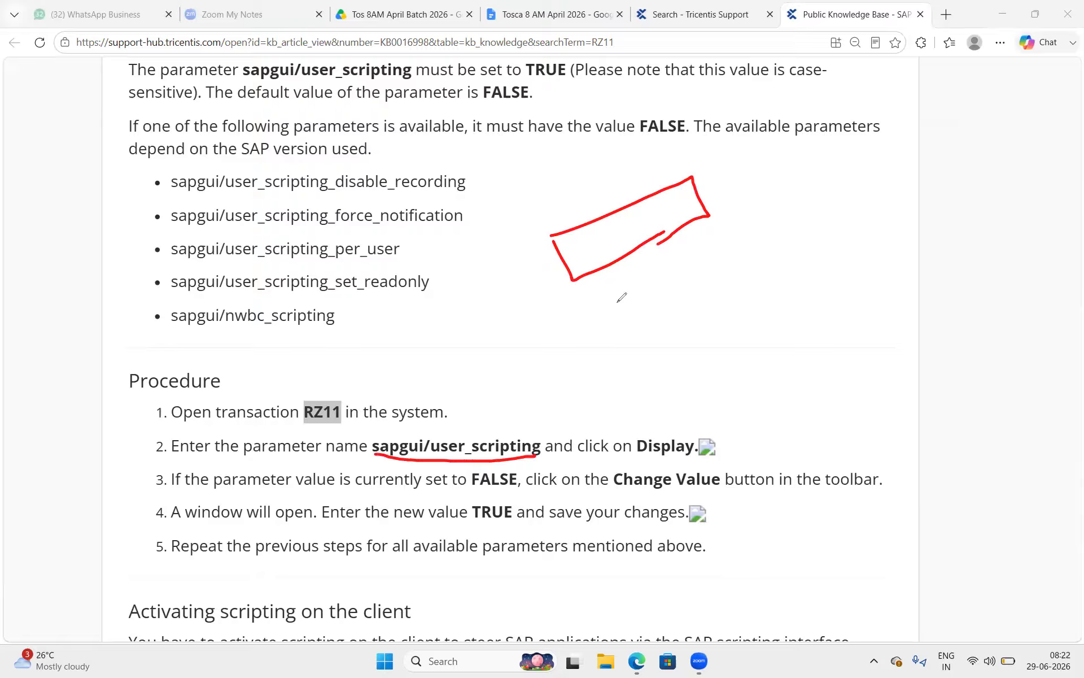
left_click_drag(634, 462, 706, 460)
mouse_move(464, 484)
left_mouse_down()
mouse_move(539, 492)
mouse_move(502, 454)
mouse_move(471, 496)
mouse_move(461, 467)
left_mouse_up()
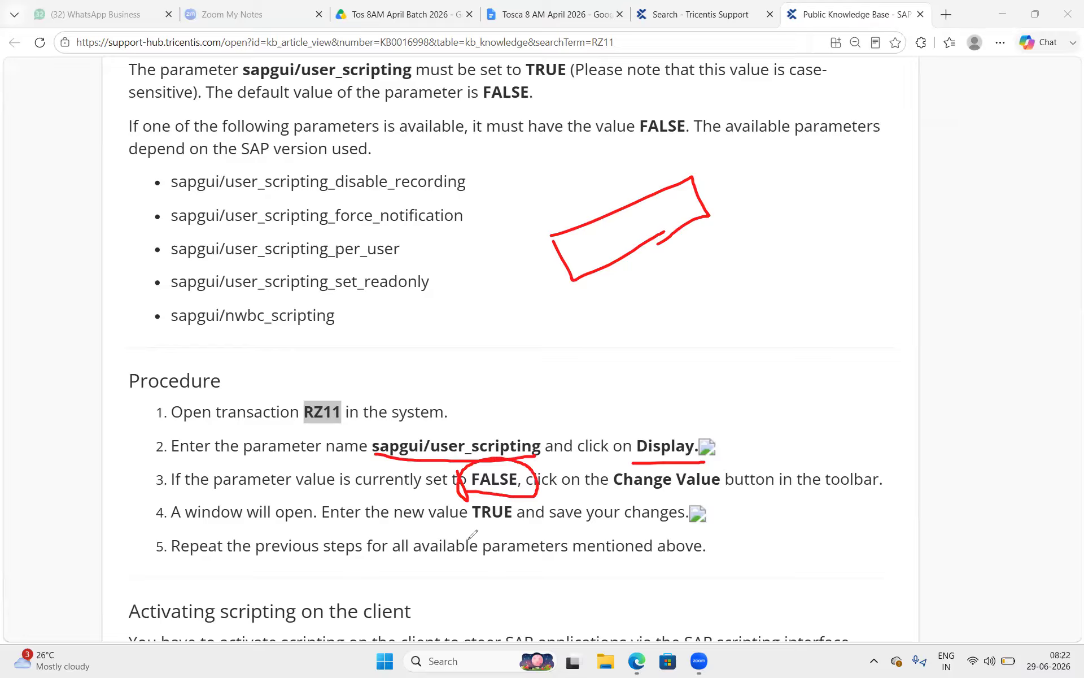
mouse_move(512, 522)
left_mouse_down()
mouse_move(520, 515)
mouse_move(467, 515)
mouse_move(525, 511)
left_mouse_up()
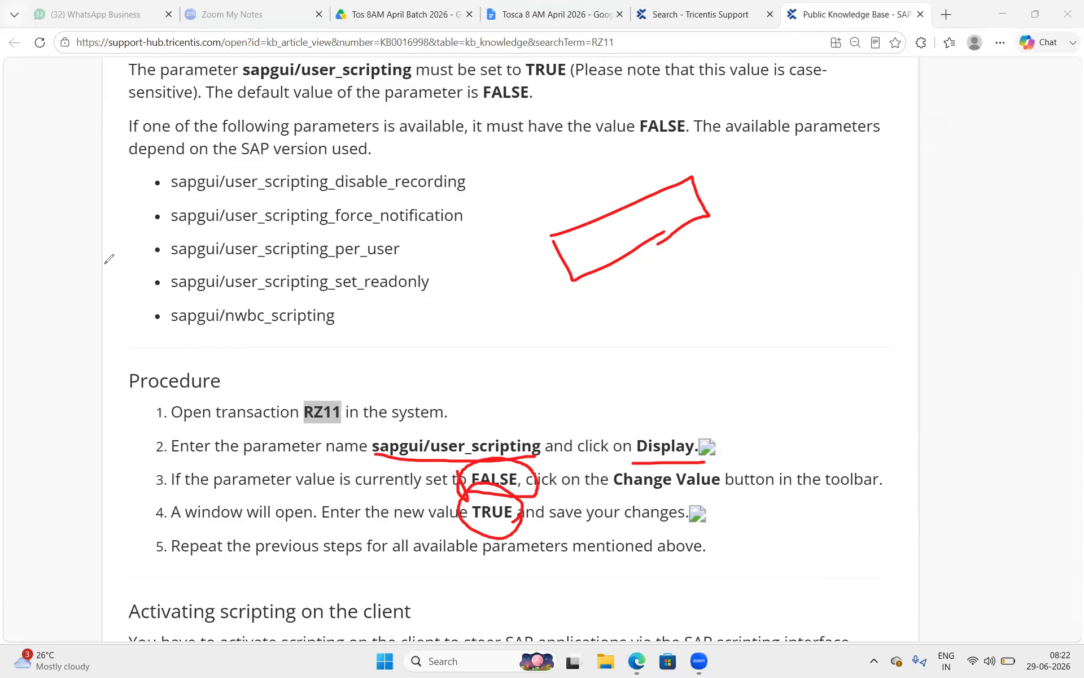
left_click(104, 425)
View the step 2 screenshot enlarged, then copy the article's URL from the address bar.
left_click(709, 450)
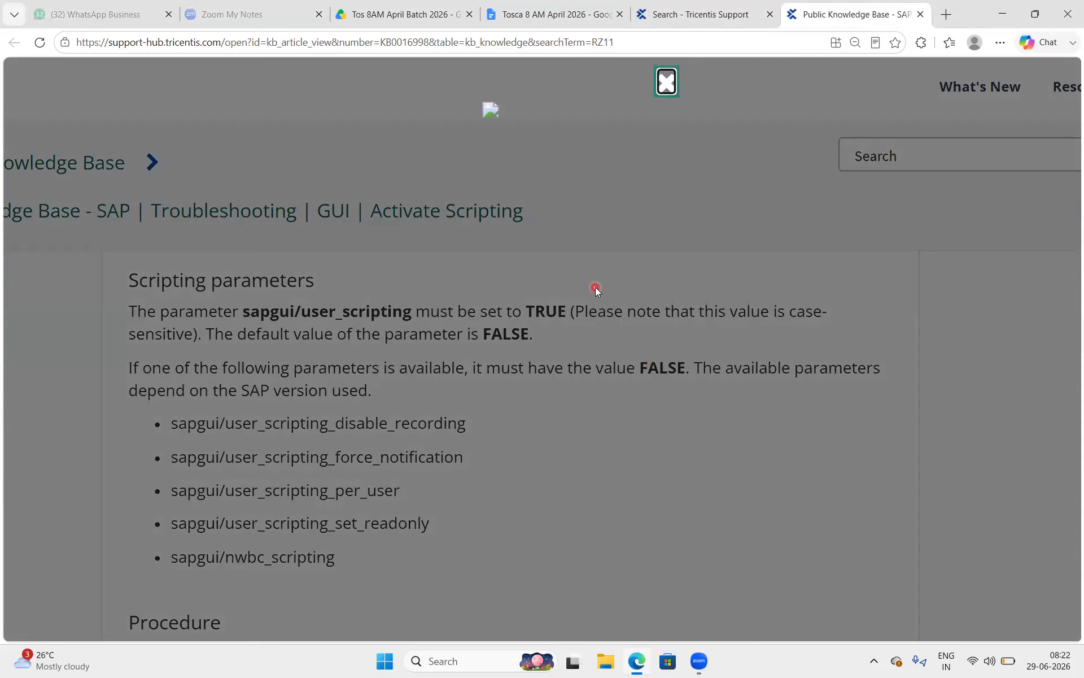
left_click(493, 117)
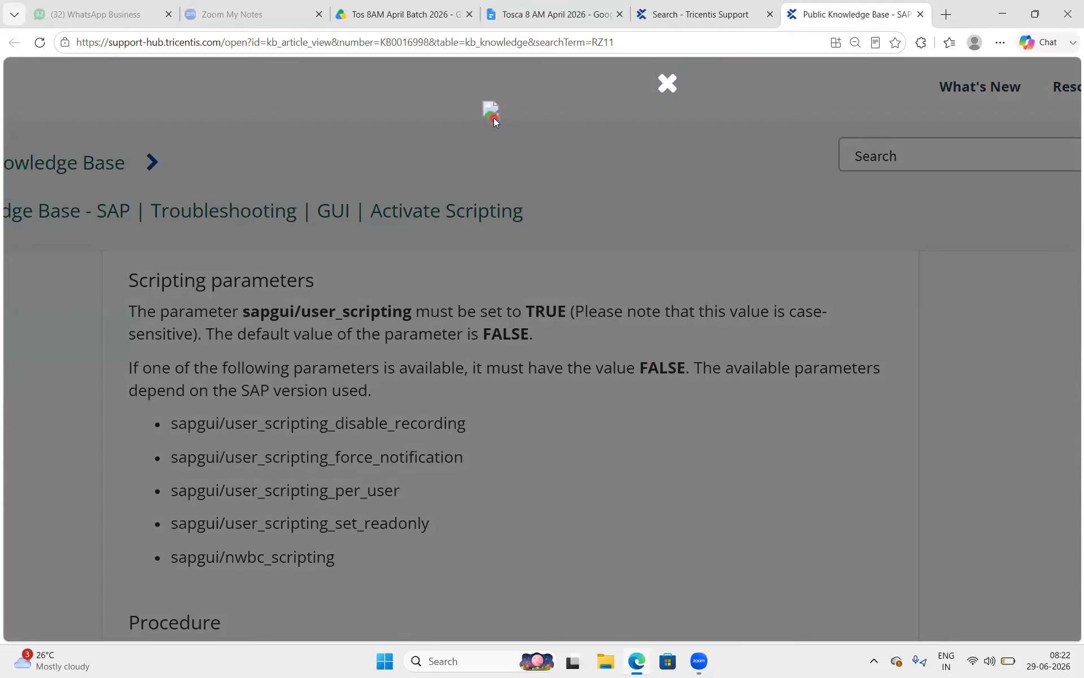
left_click(604, 442)
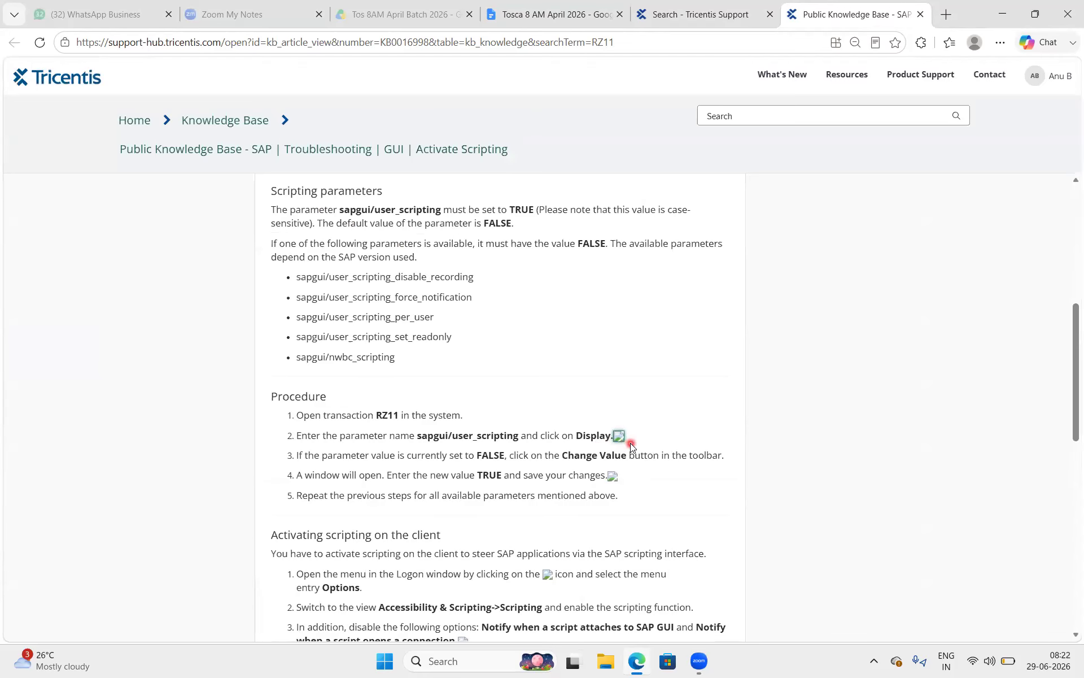
scroll(632, 448, "up", 7)
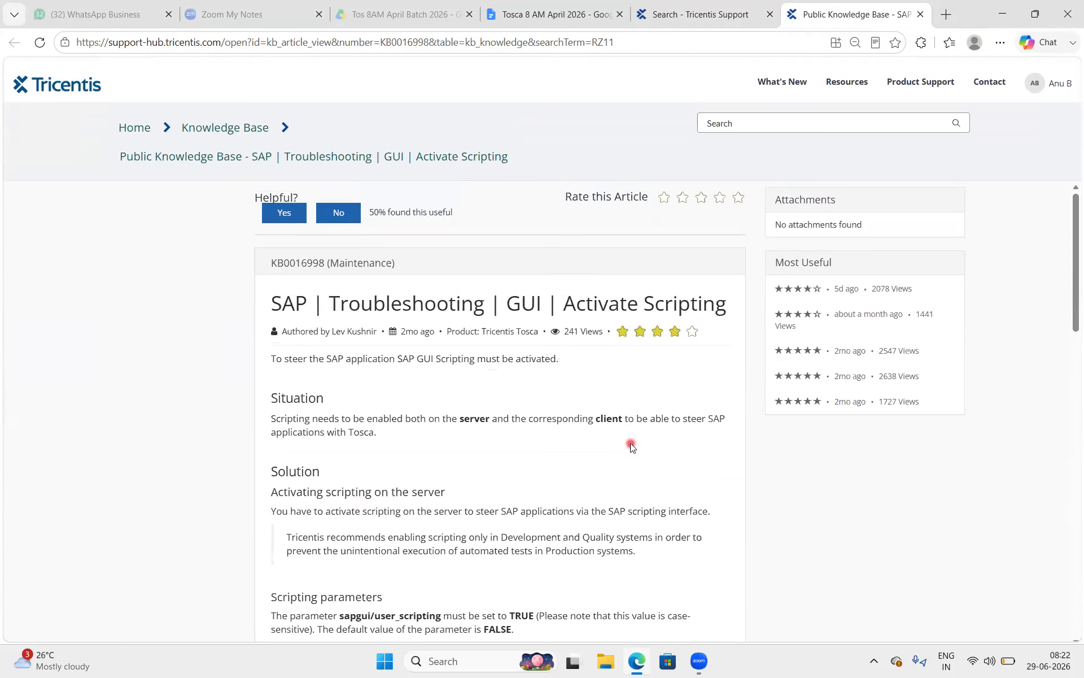
left_click_drag(888, 215, 770, 204)
left_click(572, 478)
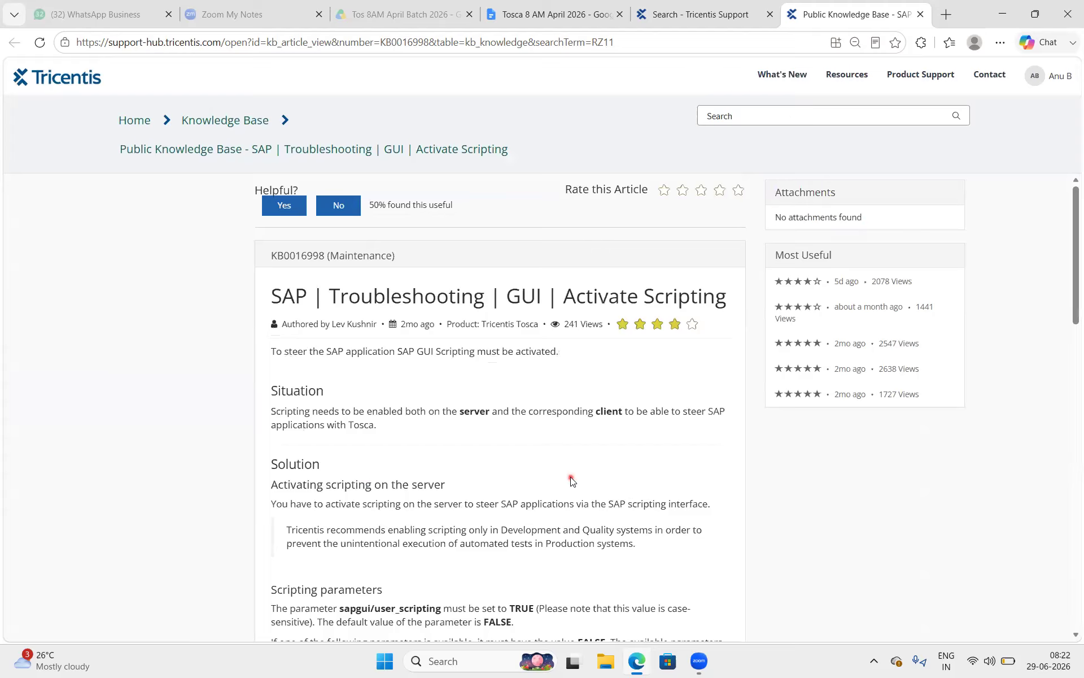
scroll(571, 480, "down", 15)
scroll(571, 479, "down", 3)
scroll(571, 478, "up", 5)
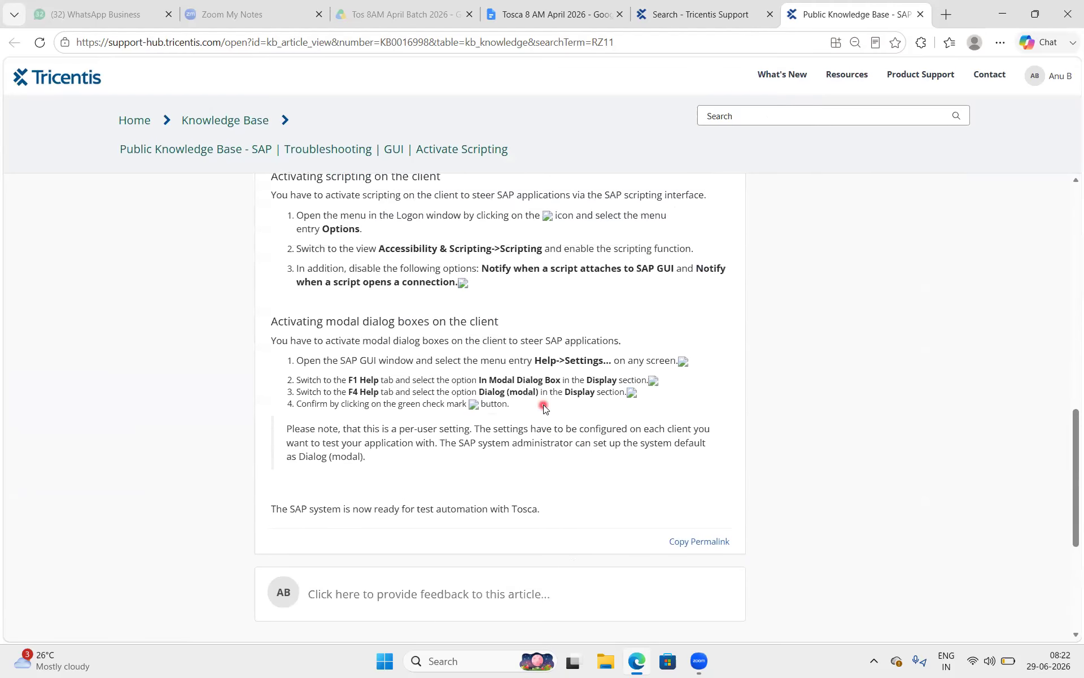
scroll(544, 408, "up", 10)
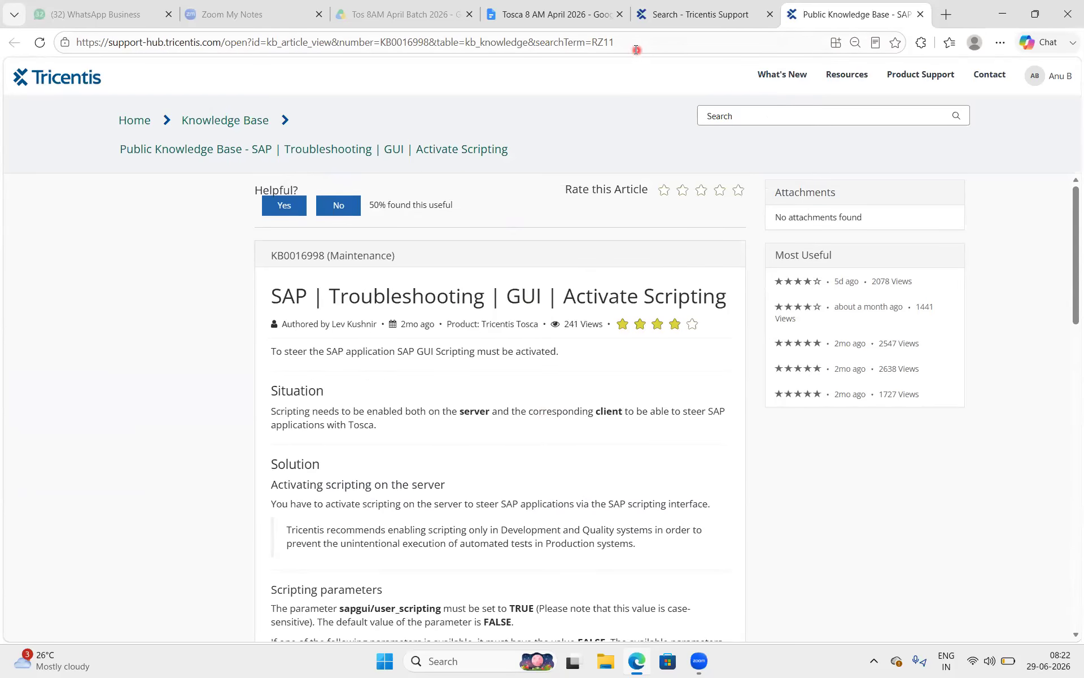
left_click(633, 42)
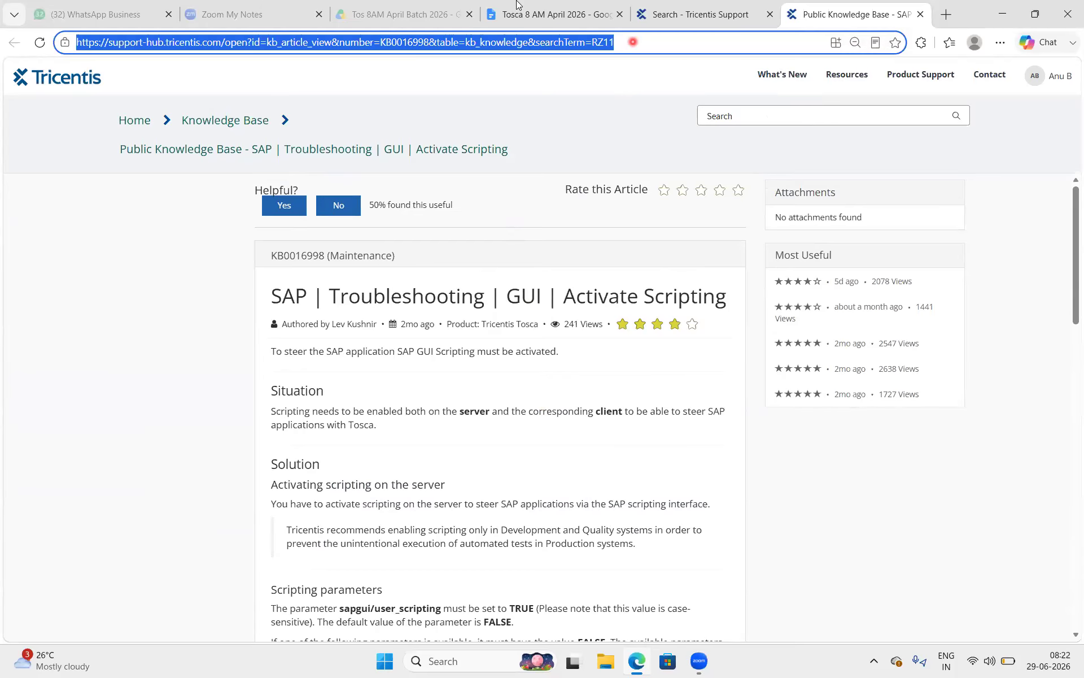
left_click(493, 6)
Paste the Activate Scripting article link below T-Code ⇒ RZ11 and copy its address.
left_click(326, 380)
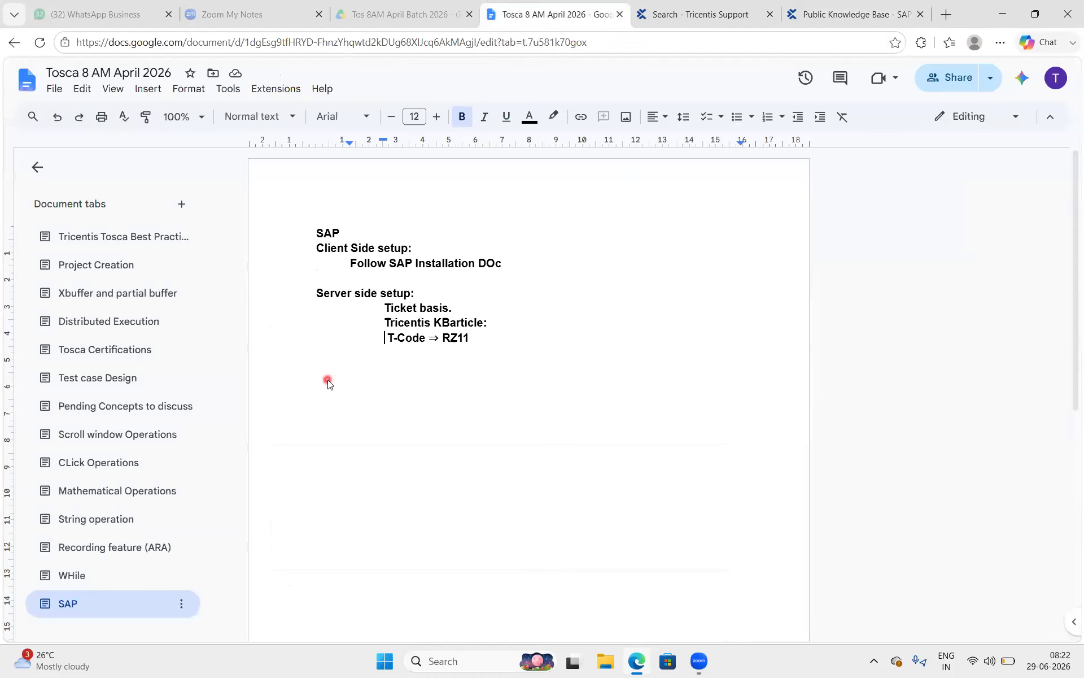
left_click(510, 337)
key("Return")
key("Return")
key("BackSpace")
type("Public Knowledge Base - SAP | Troubleshooting | GUI | Activate Scripting")
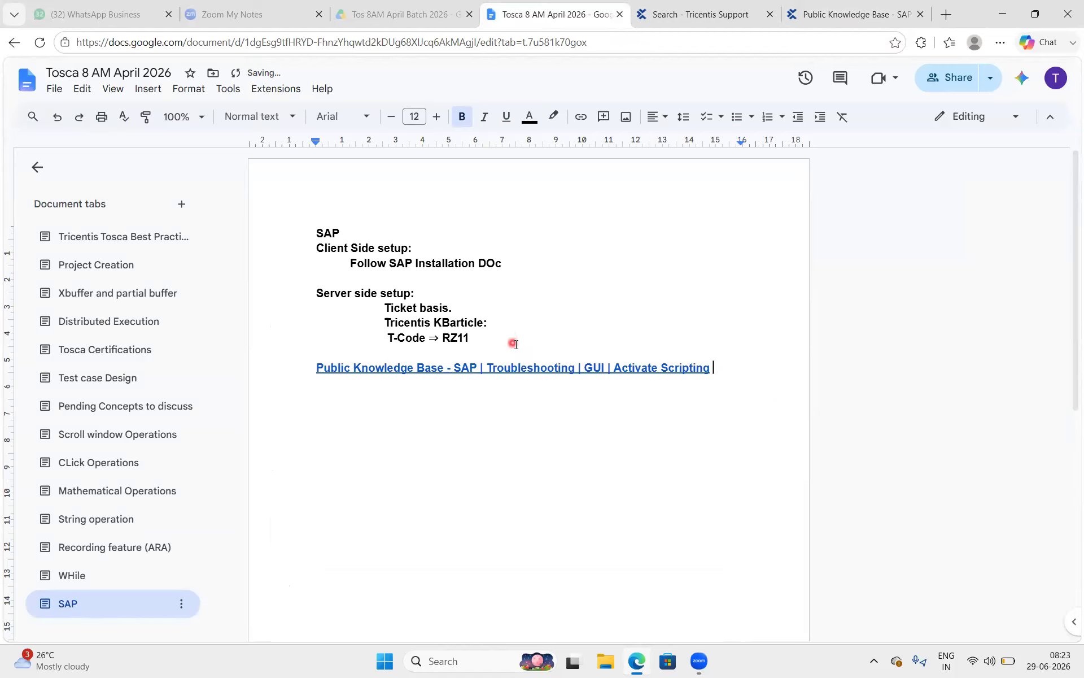
left_click(512, 367)
left_click(473, 393)
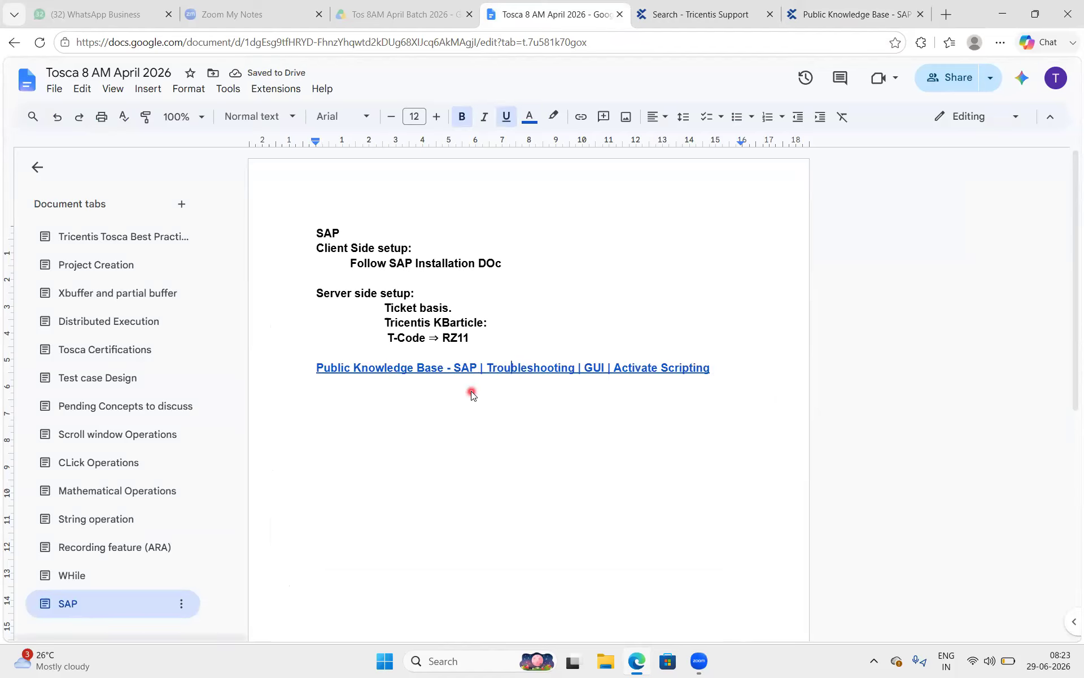
Paste the full article URL on its own line and enlarge it to 16 pt.
left_click(741, 367)
key("Return")
key("Return")
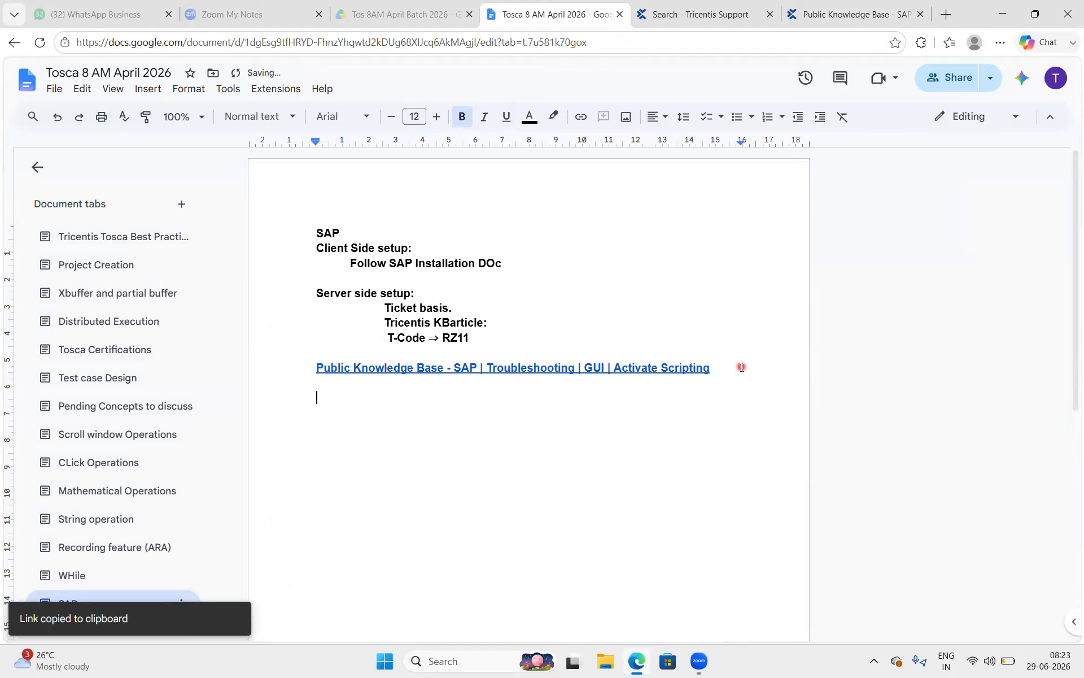
key("ctrl+v")
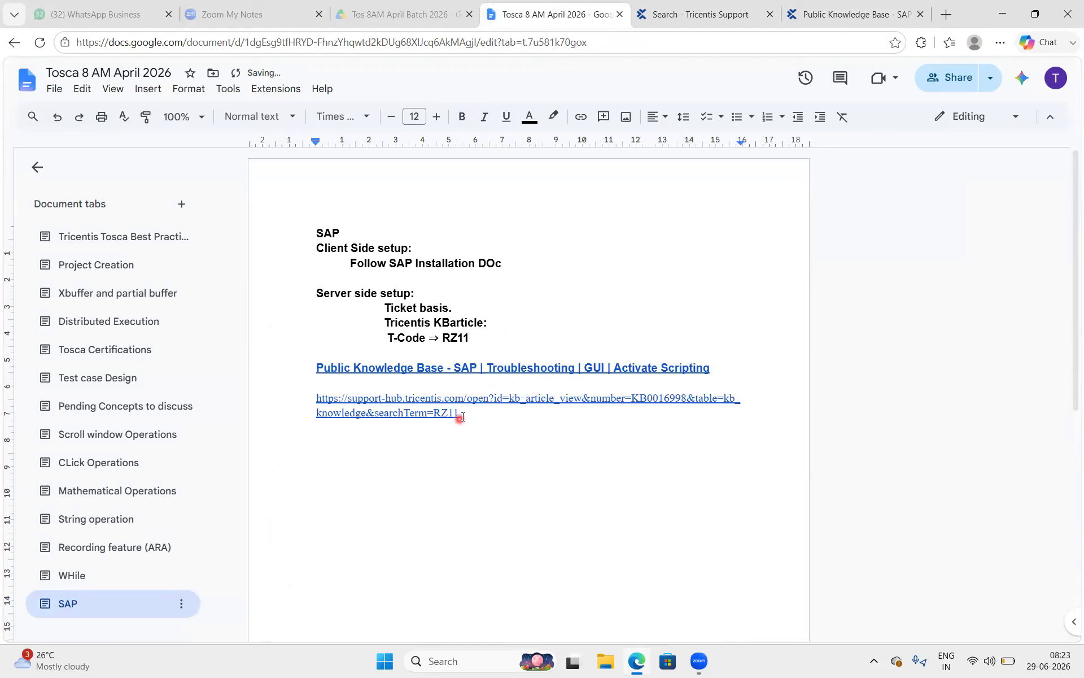
left_click_drag(462, 417, 302, 400)
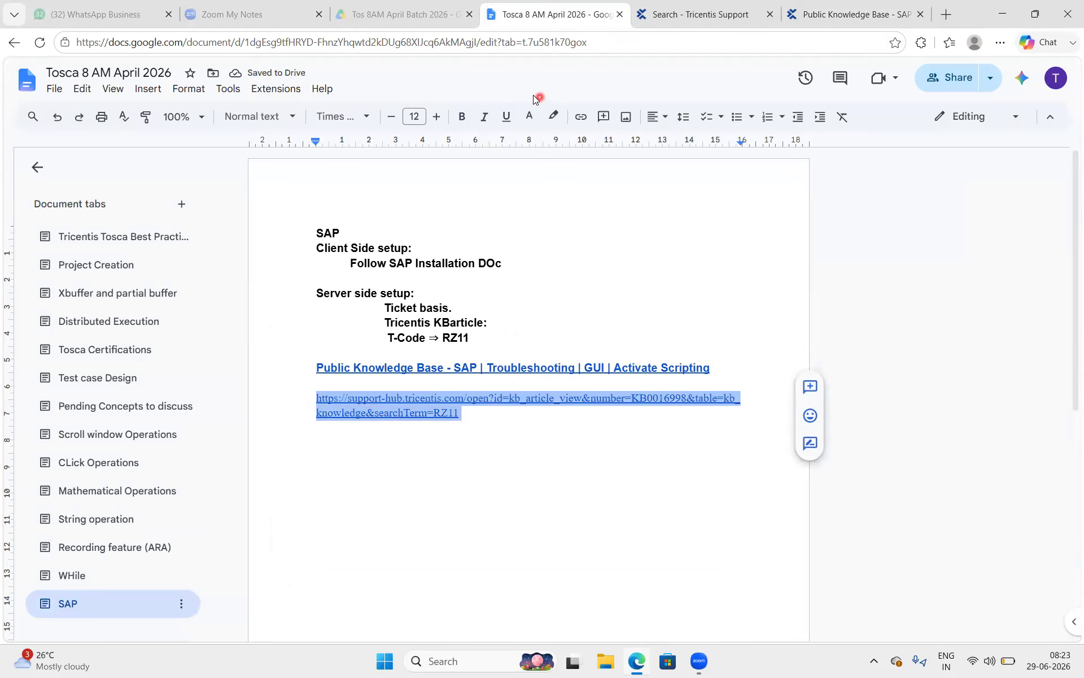
left_click(436, 117)
left_click(436, 116)
left_click(436, 116)
left_click(436, 117)
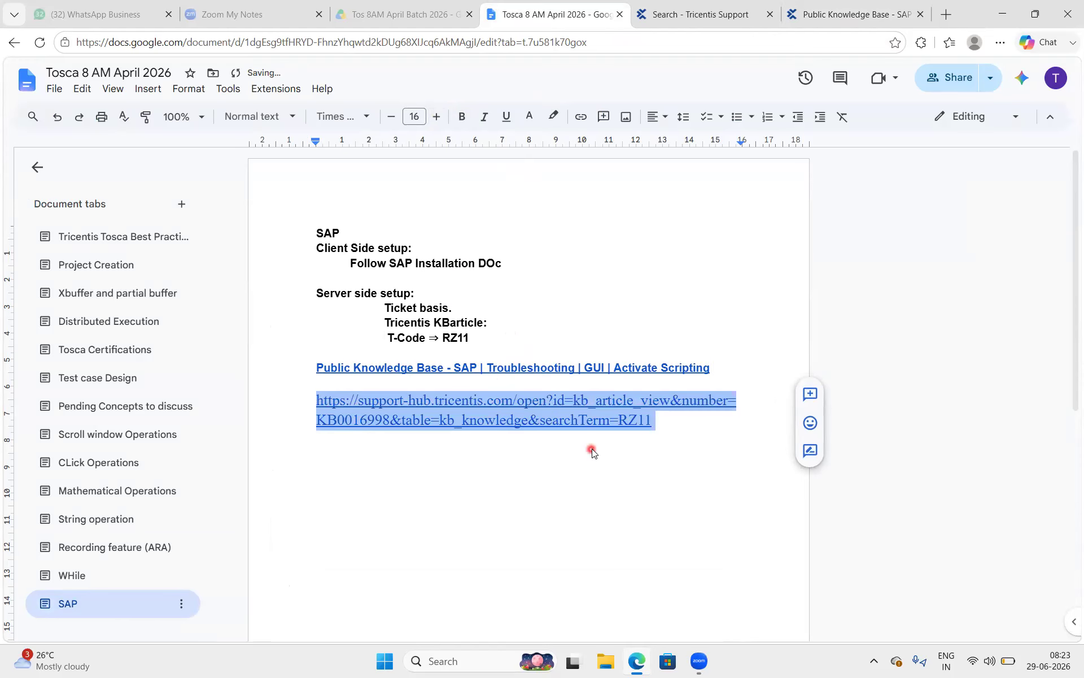
left_click(591, 451)
left_click(669, 436)
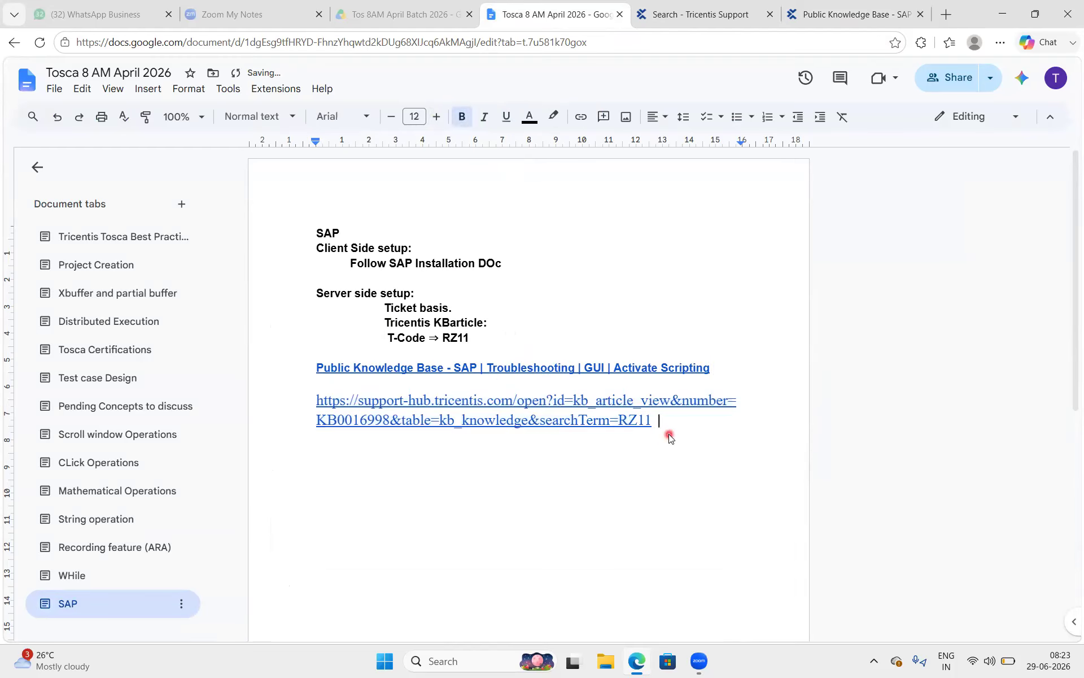
key("Return")
Enlarge the SAP title to size 17 and extend it to 'SAP GUI (Desktop)'.
left_click_drag(347, 233, 305, 229)
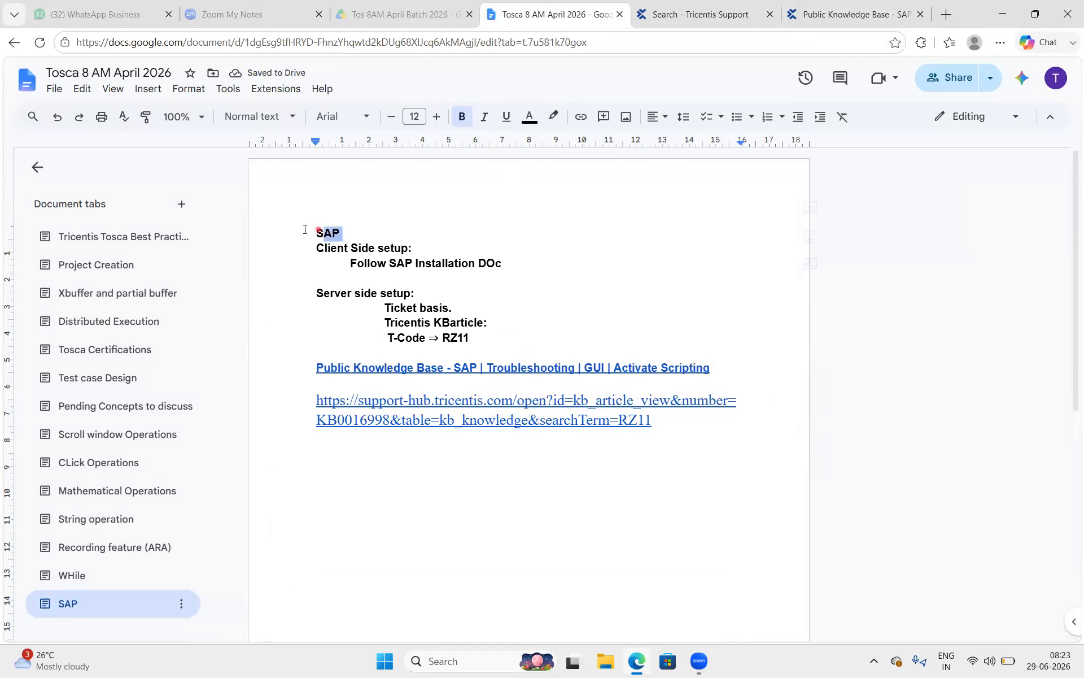
left_click(438, 117)
left_click(438, 116)
left_click(437, 116)
left_click(437, 116)
left_click(438, 116)
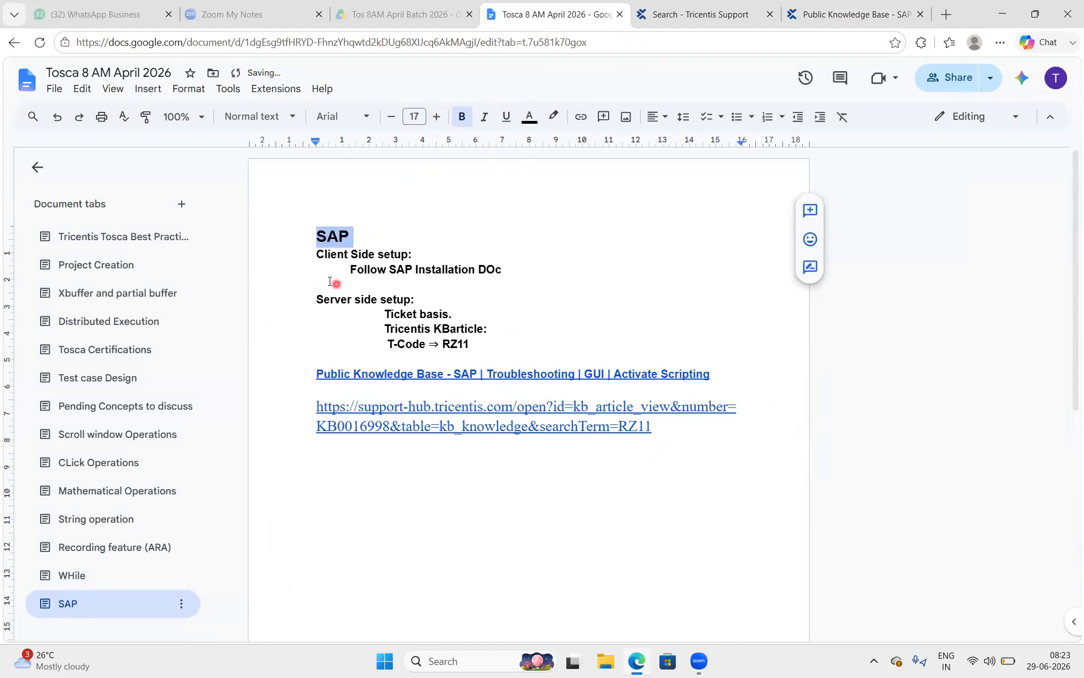
left_click(366, 236)
type("GUI")
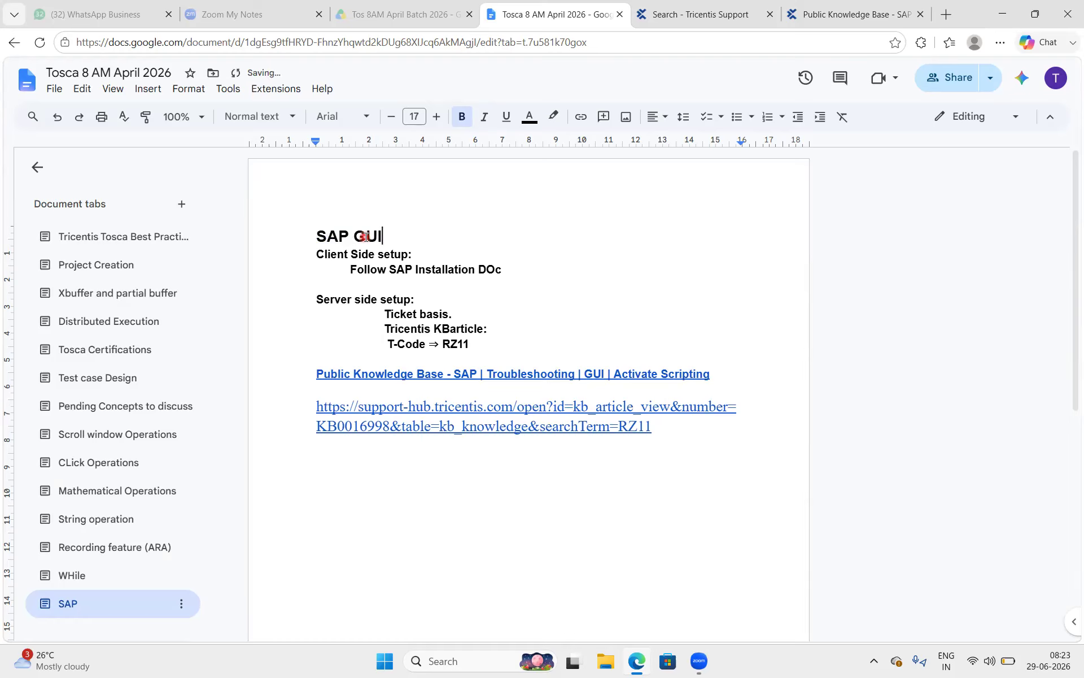
left_click_drag(384, 235, 332, 233)
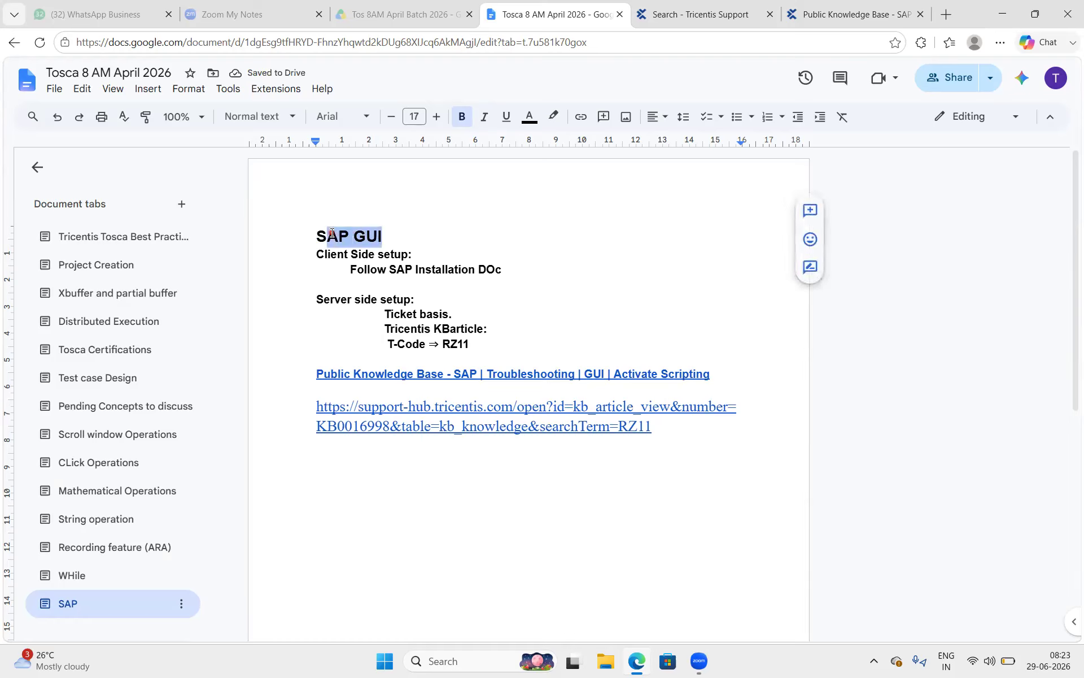
left_click(397, 226)
type("9Des")
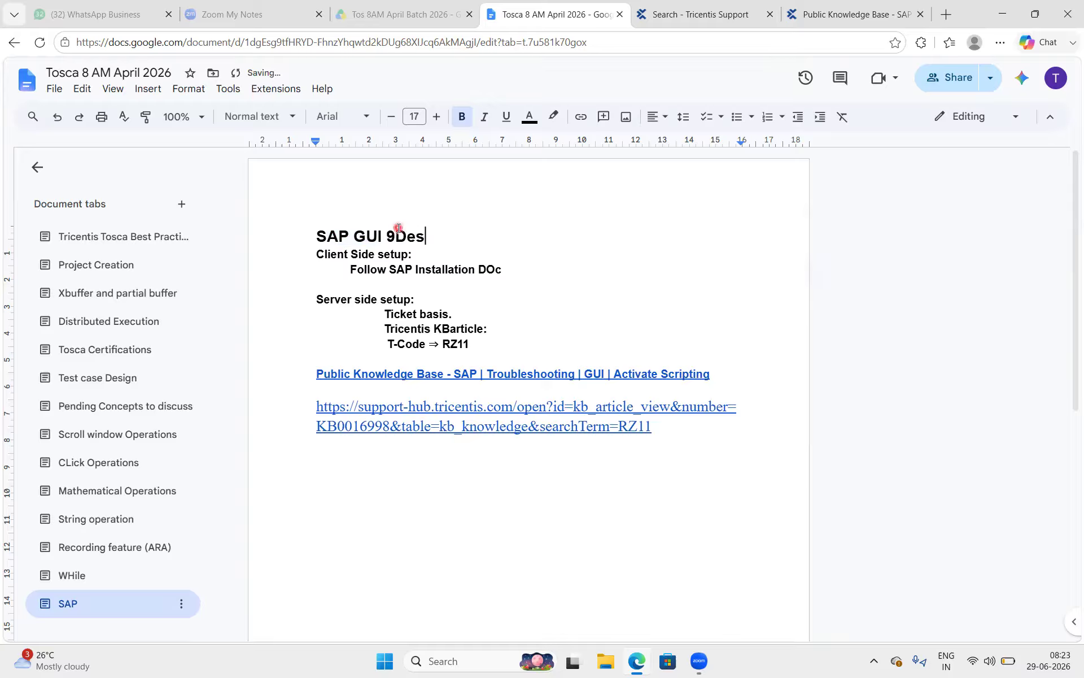
type("ktop)")
left_click(398, 228)
key("BackSpace")
type("(")
Underline the 'SAP GUI (Desktop)' title and colour it dark red.
left_click_drag(473, 244, 310, 235)
left_click(507, 116)
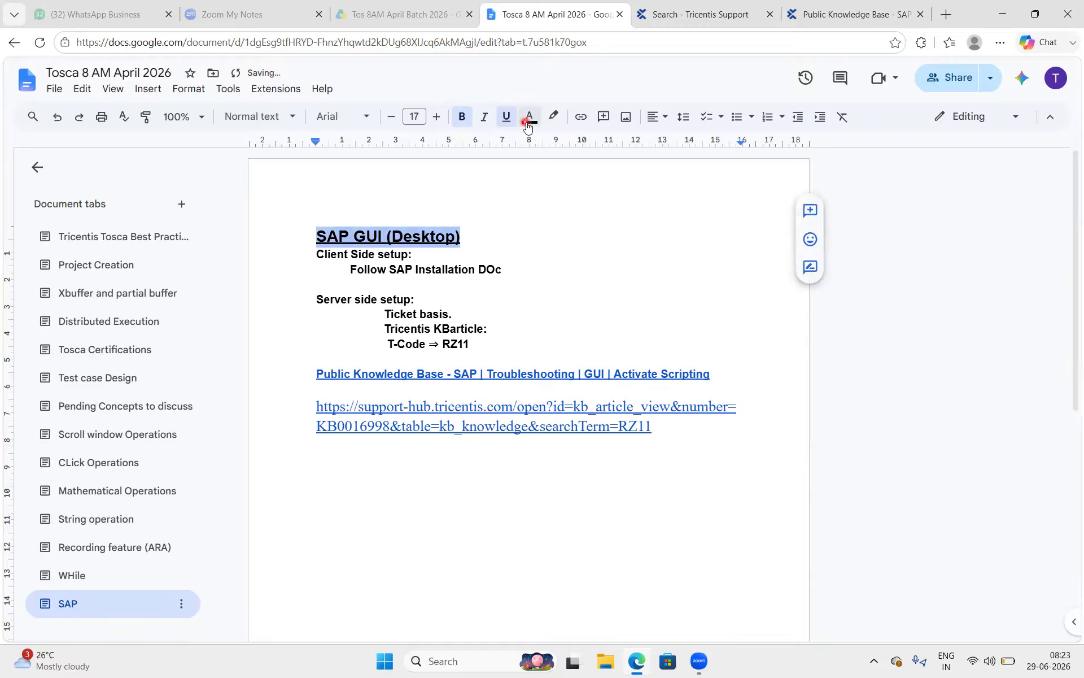
left_click(529, 116)
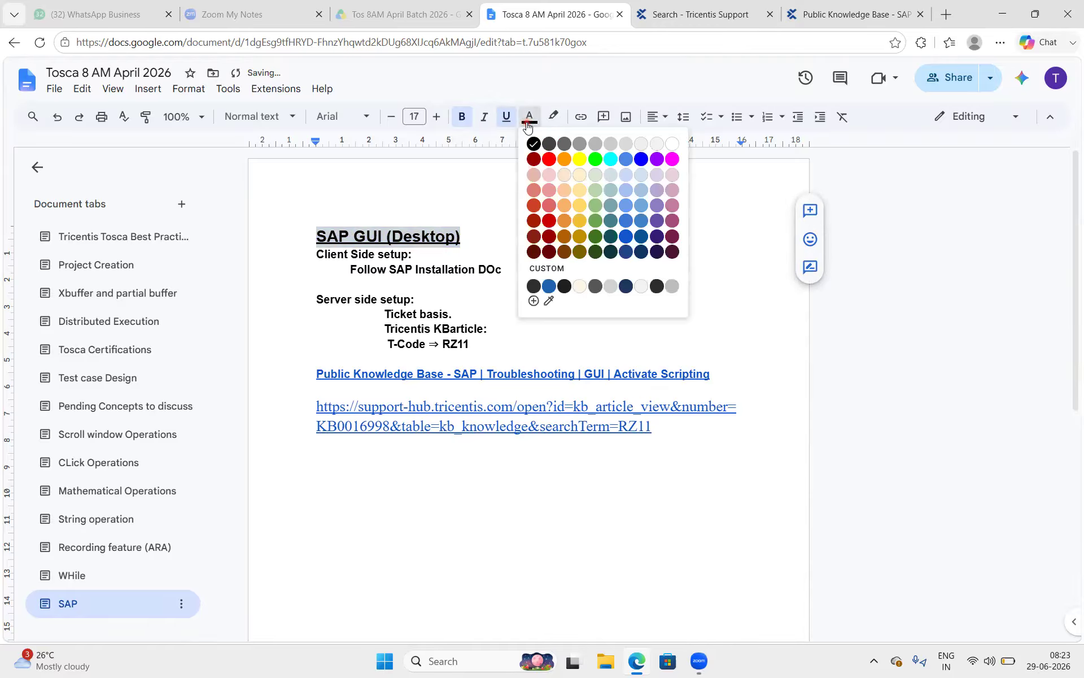
left_click(551, 232)
left_click(438, 295)
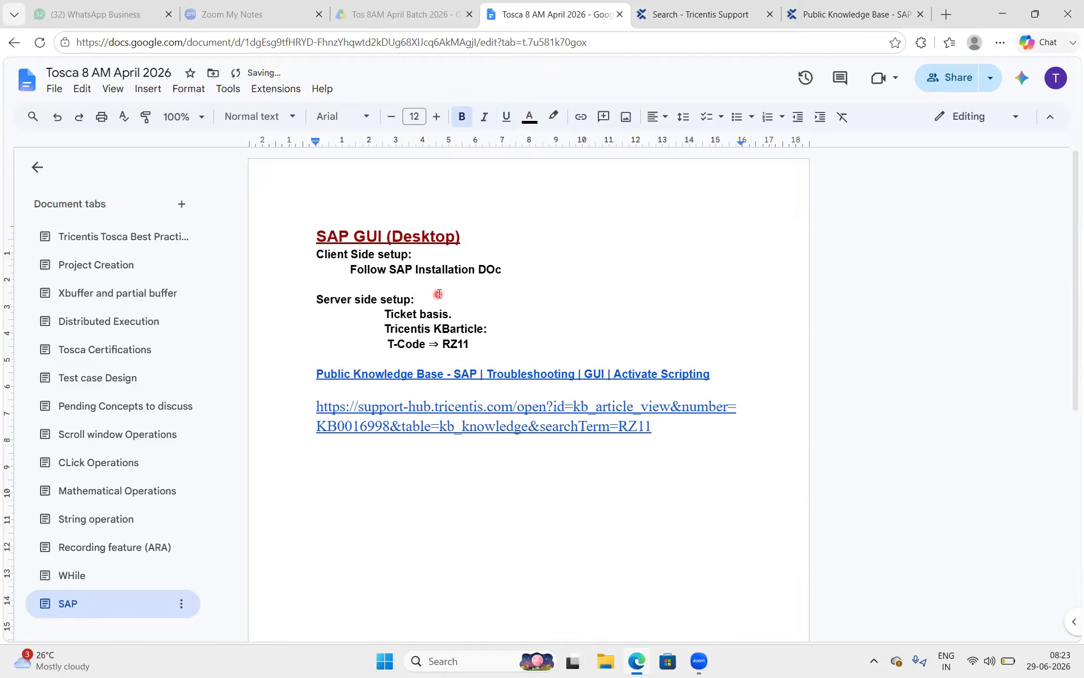
left_click(498, 311)
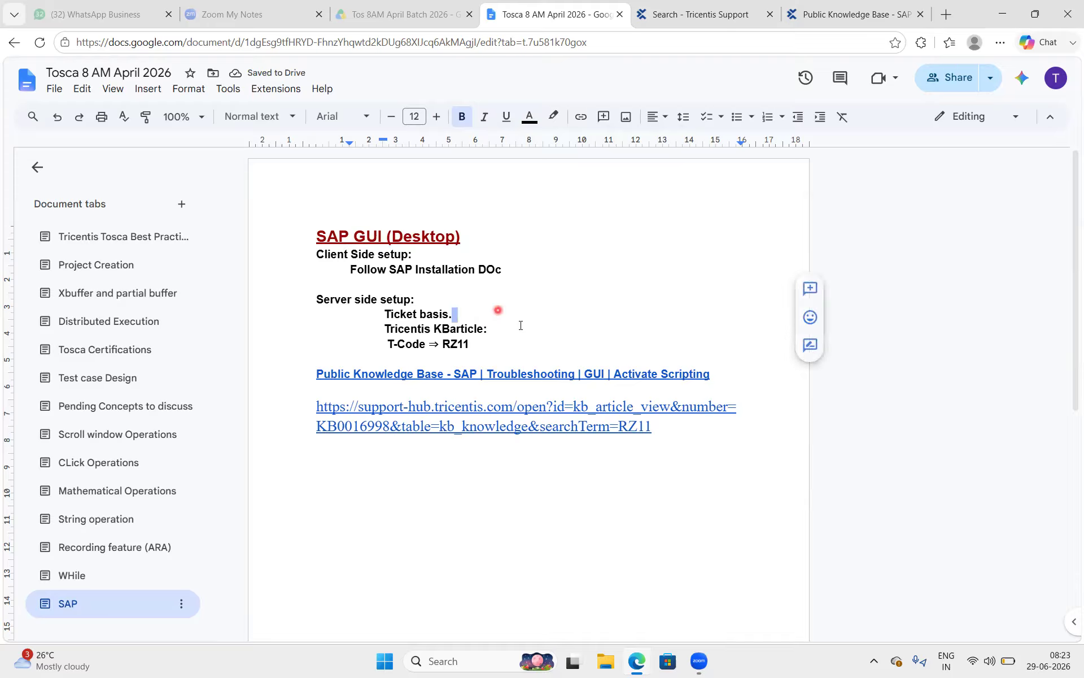
left_click(755, 440)
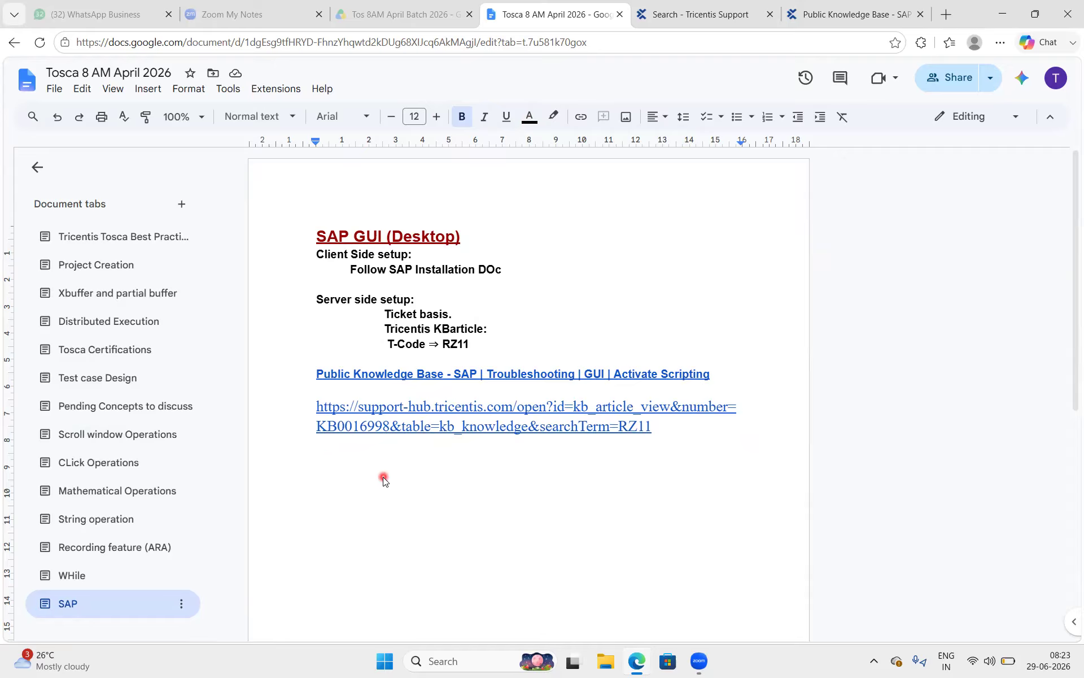
Change 'DOc' to 'DOC' in the client-side installation note.
key("Return")
double_click(394, 471)
left_click(513, 271)
key("BackSpace")
type("C")
left_click(766, 574)
left_click(432, 587)
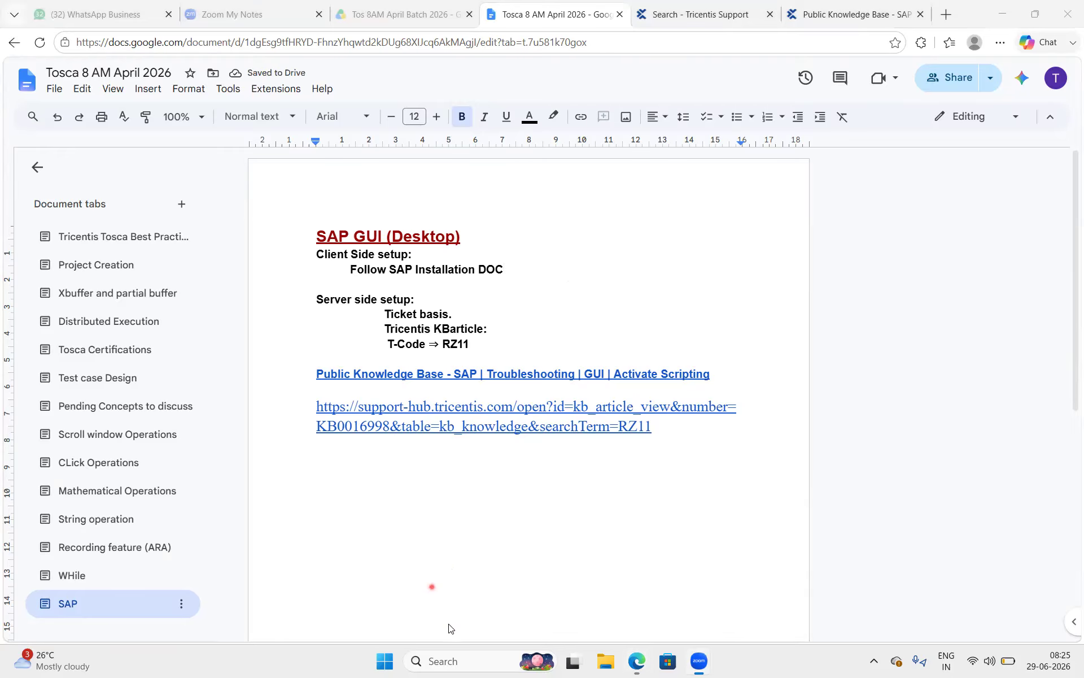
Launch Tosca Commander from Windows search, then minimize it to show the notes.
left_click(484, 661)
type("Tosca Commander")
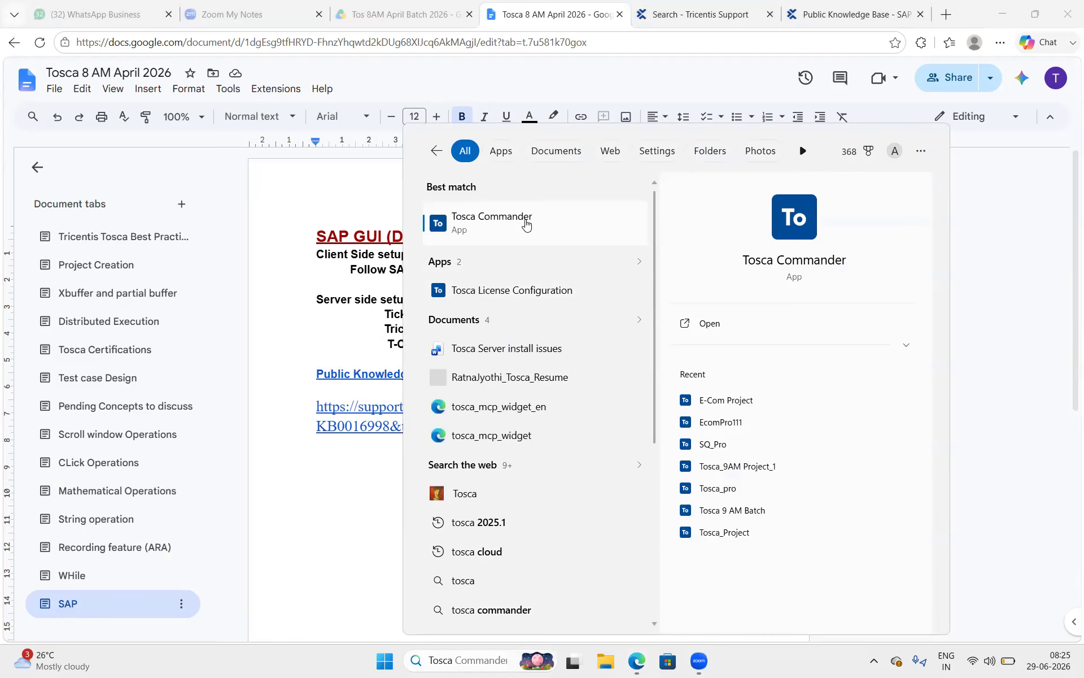
left_click(525, 224)
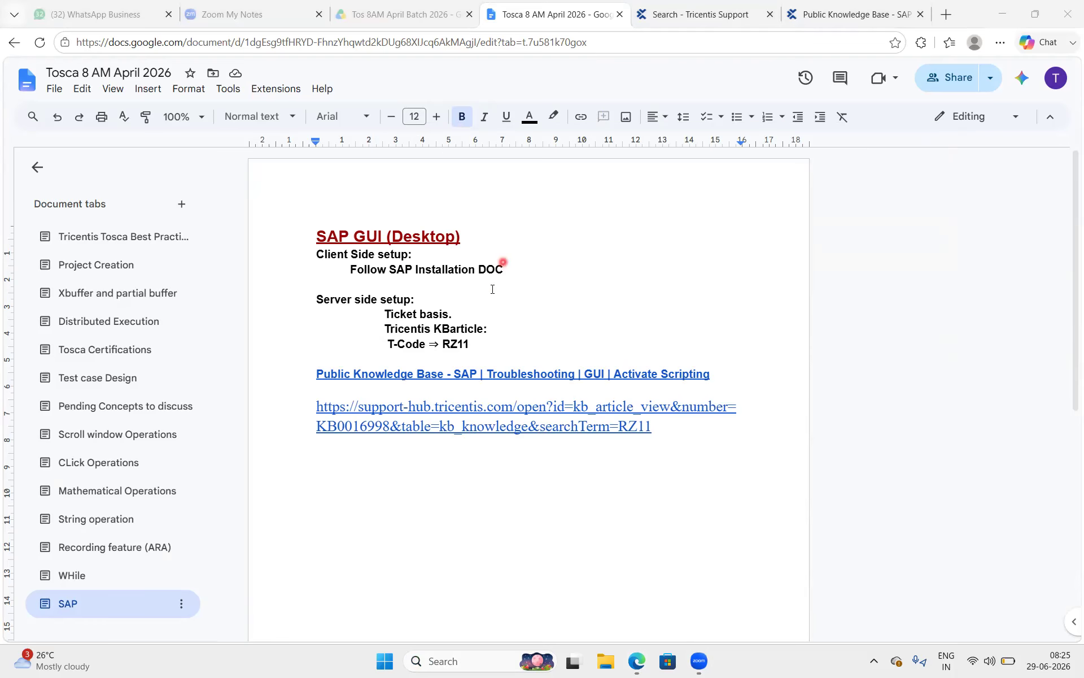
left_click_drag(479, 345, 299, 249)
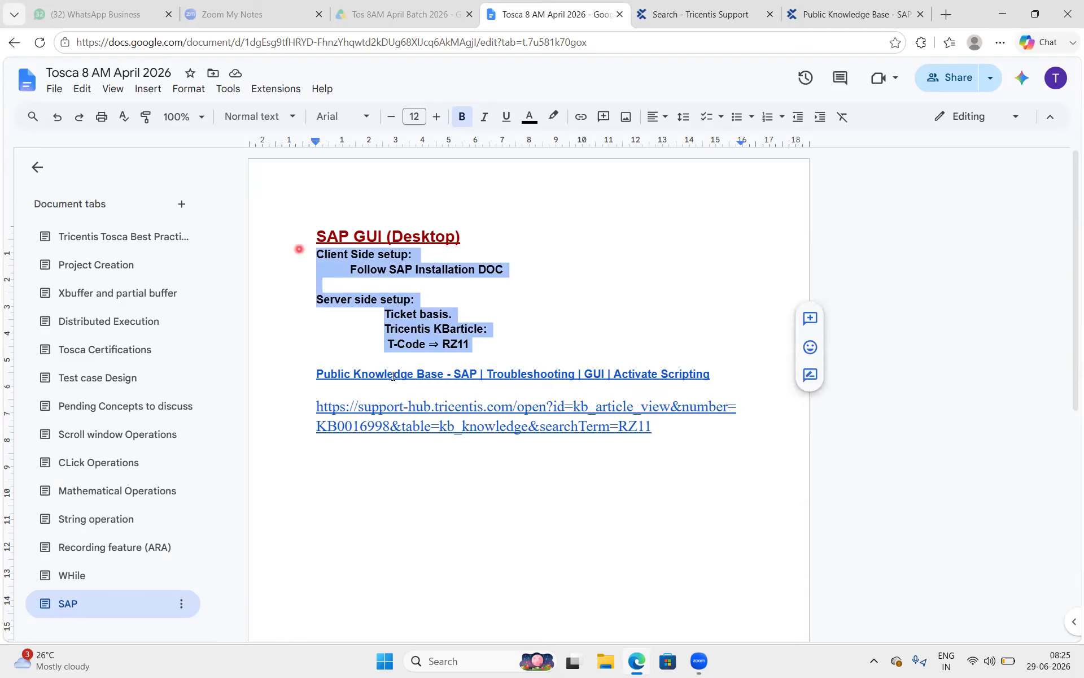
left_click(501, 489)
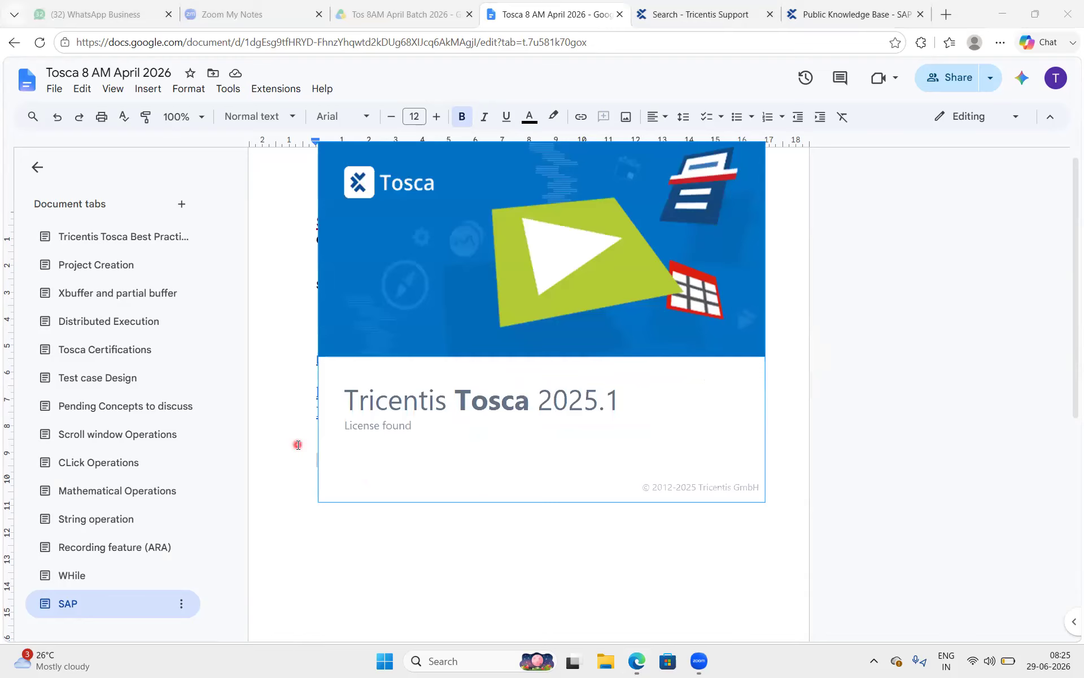
double_click(322, 453)
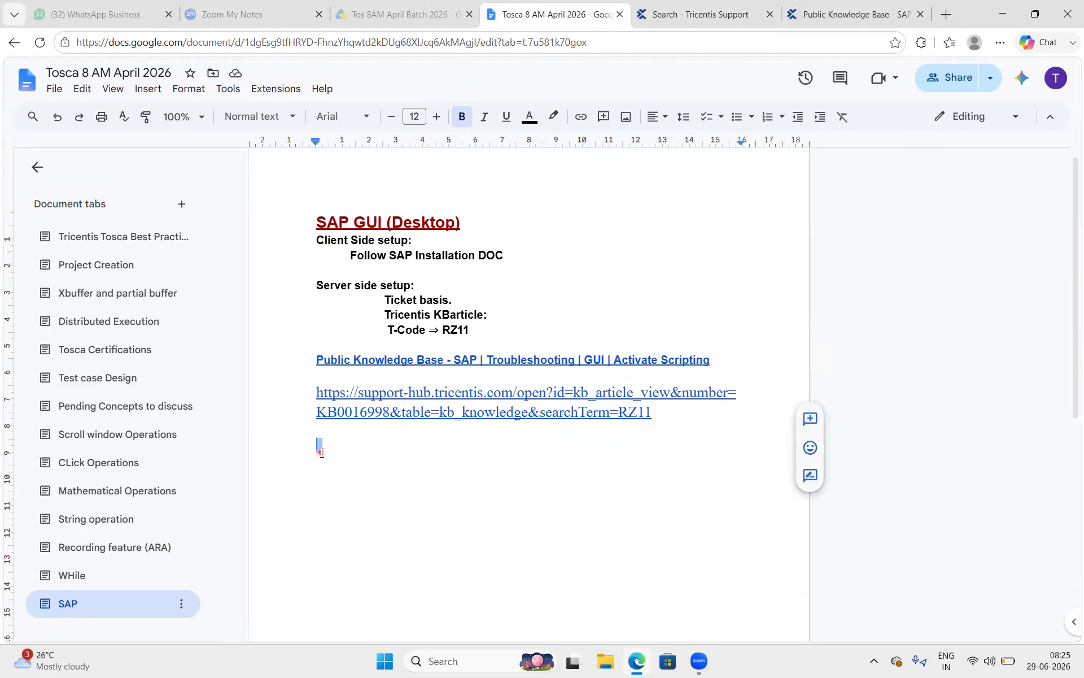
left_click(321, 453)
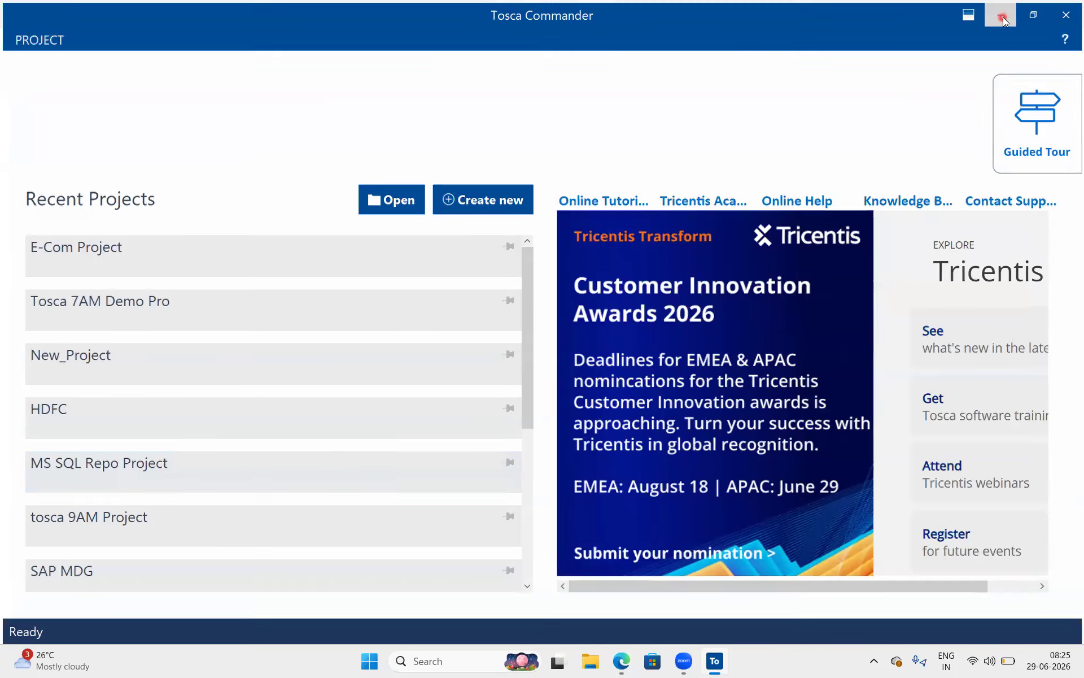
left_click(1003, 12)
left_click(340, 465)
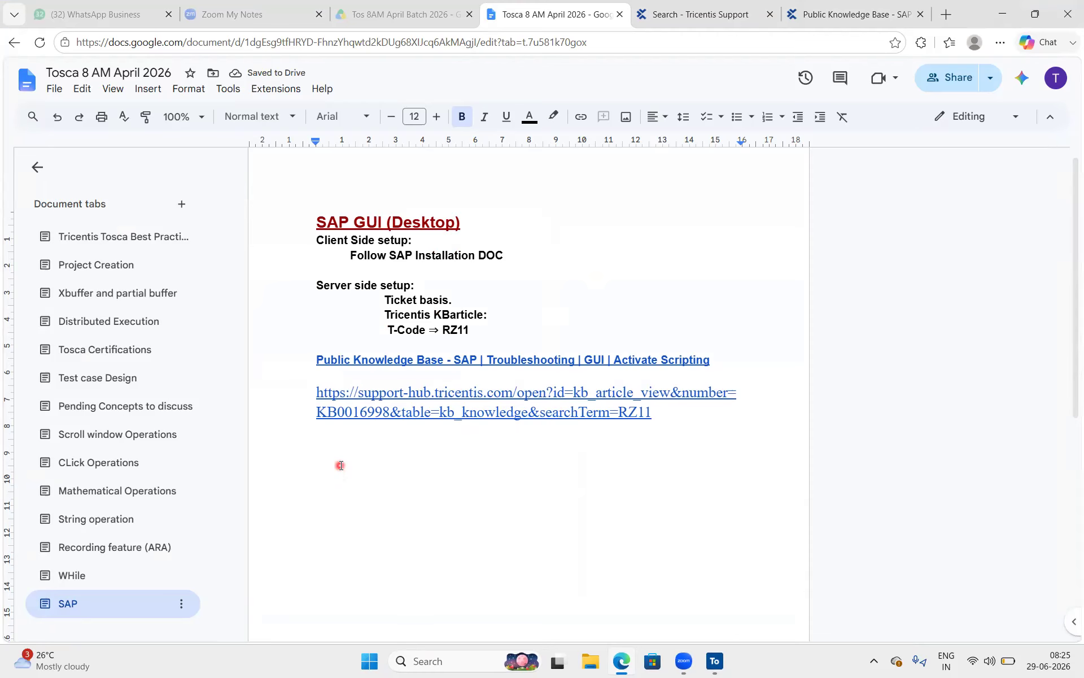
Type the note 'Most screen(application) same:' below the URL, fixing the misspelling.
type("Most screen sae")
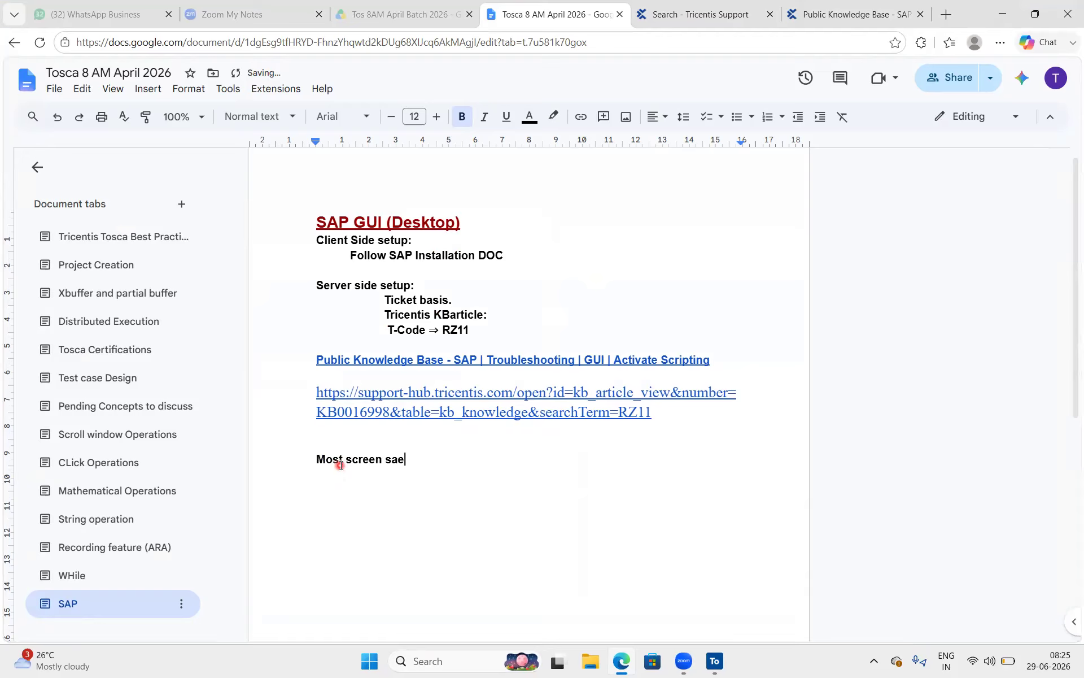
key("BackSpace")
type("me")
left_click(381, 458)
type("(application")
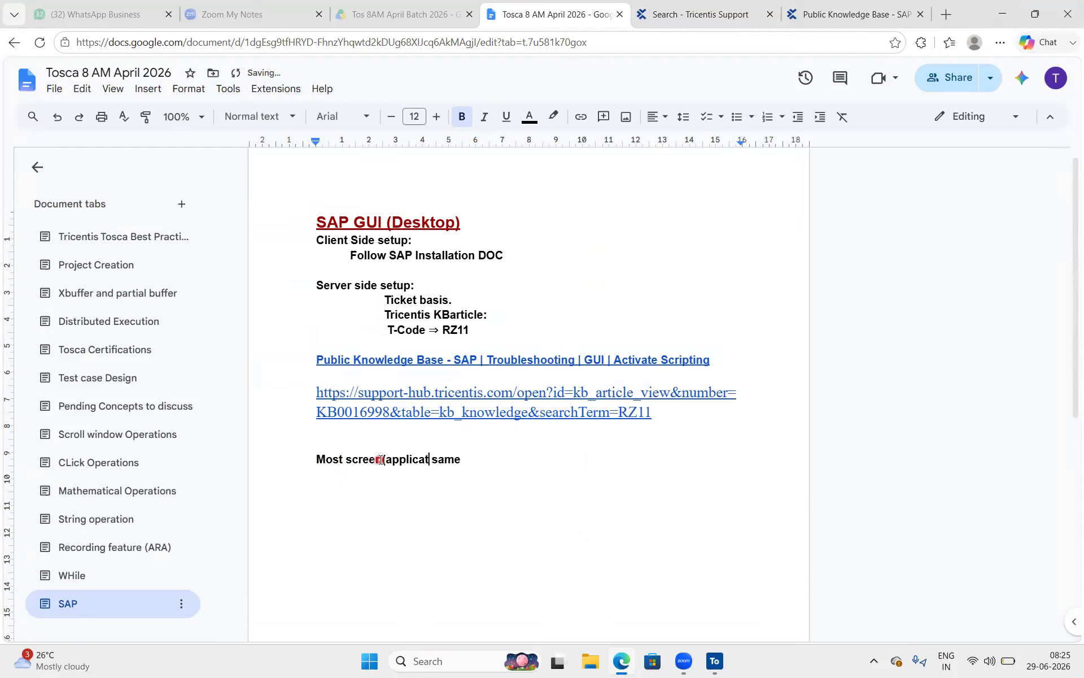
type(")")
scroll(389, 455, "down", 1)
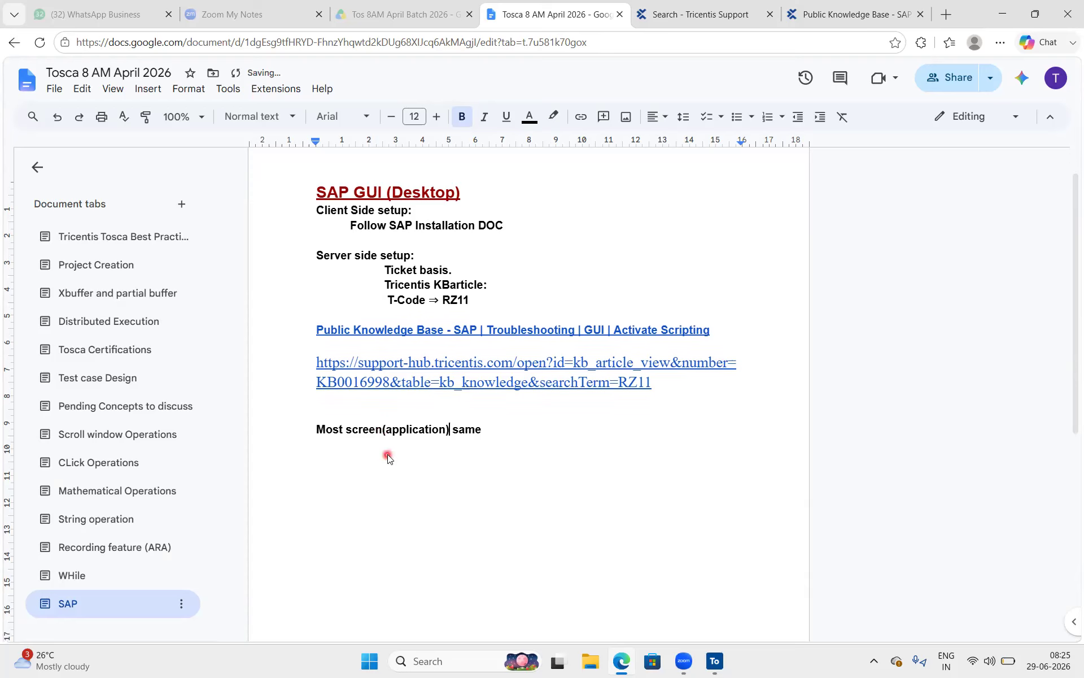
left_click(516, 412)
type(":")
Add an indented 'inbuilt standard modules:' line beneath it at font size 17.
key("Return")
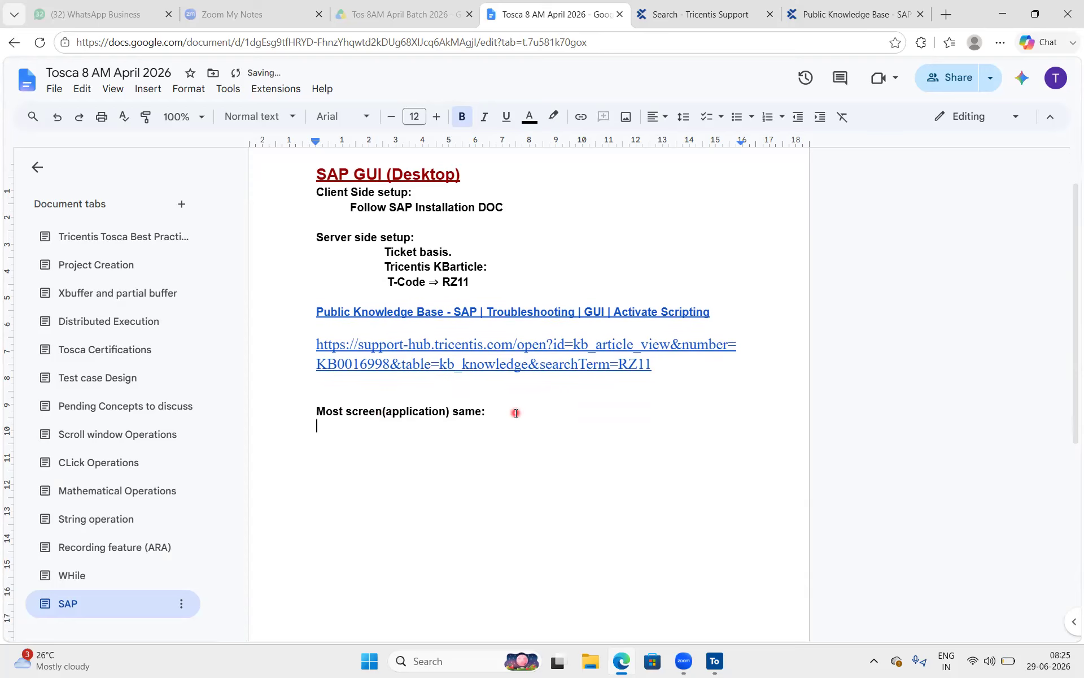
key("Tab")
type("inbuilt standard modules:")
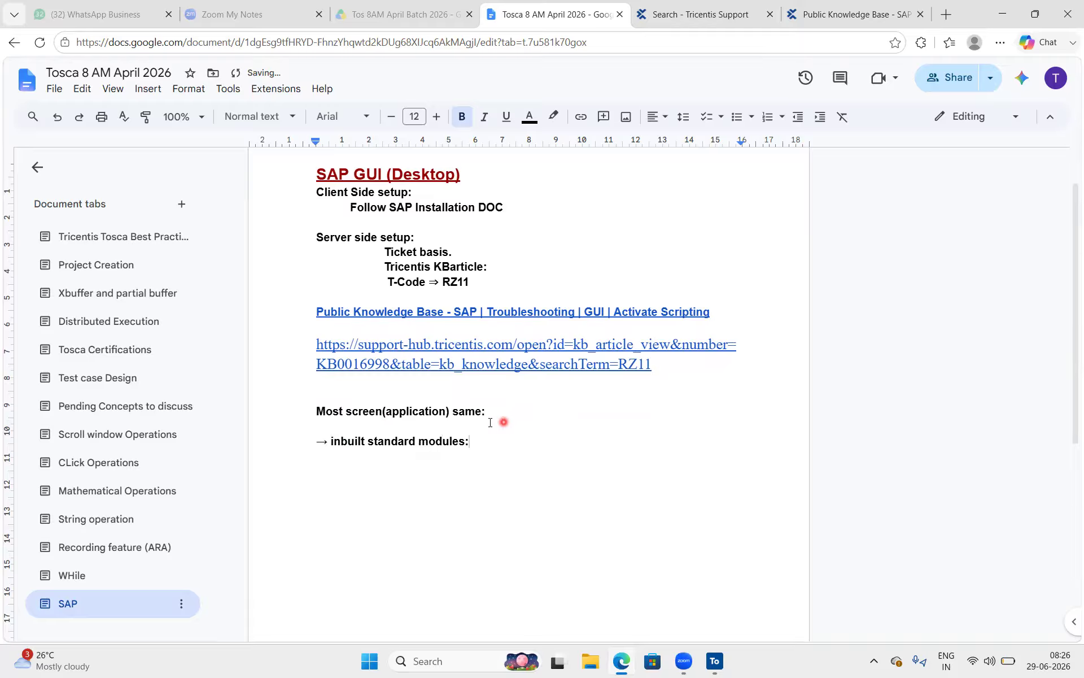
left_click_drag(473, 442, 326, 439)
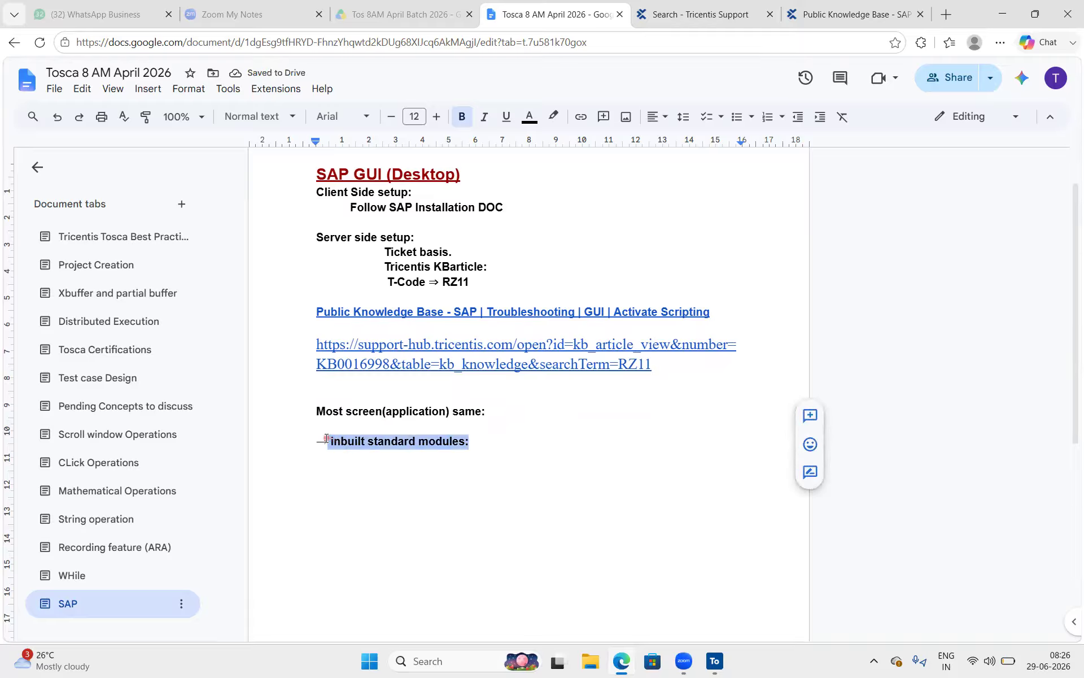
left_click(436, 117)
left_click(436, 117)
left_click(436, 117)
left_click(436, 116)
left_click(436, 116)
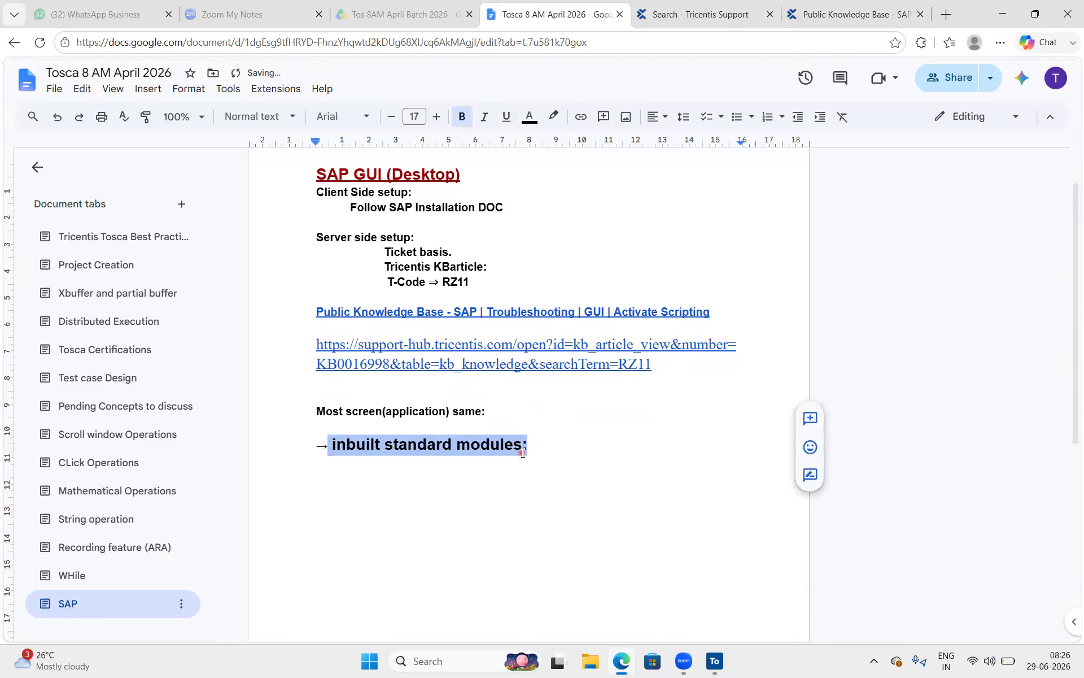
Move to a new line below the enlarged text and return to Tosca Commander.
left_click(522, 452)
key("Down")
scroll(615, 465, "down", 4)
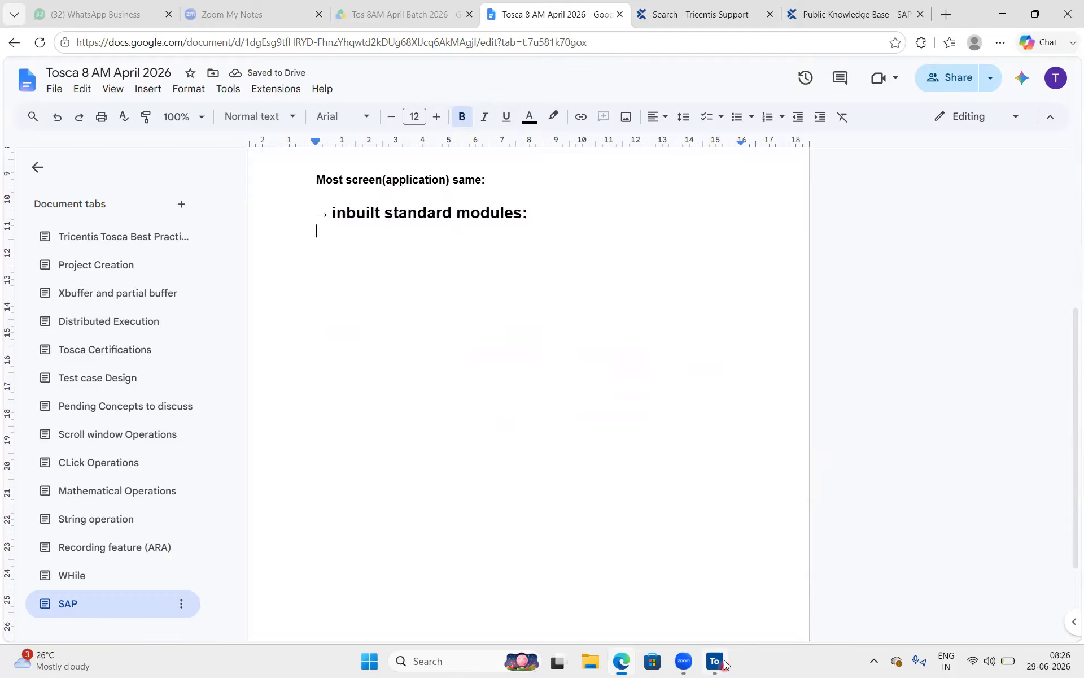
left_click(715, 661)
Open E-Com Project from Recent Projects and log in with the account password.
left_click(146, 260)
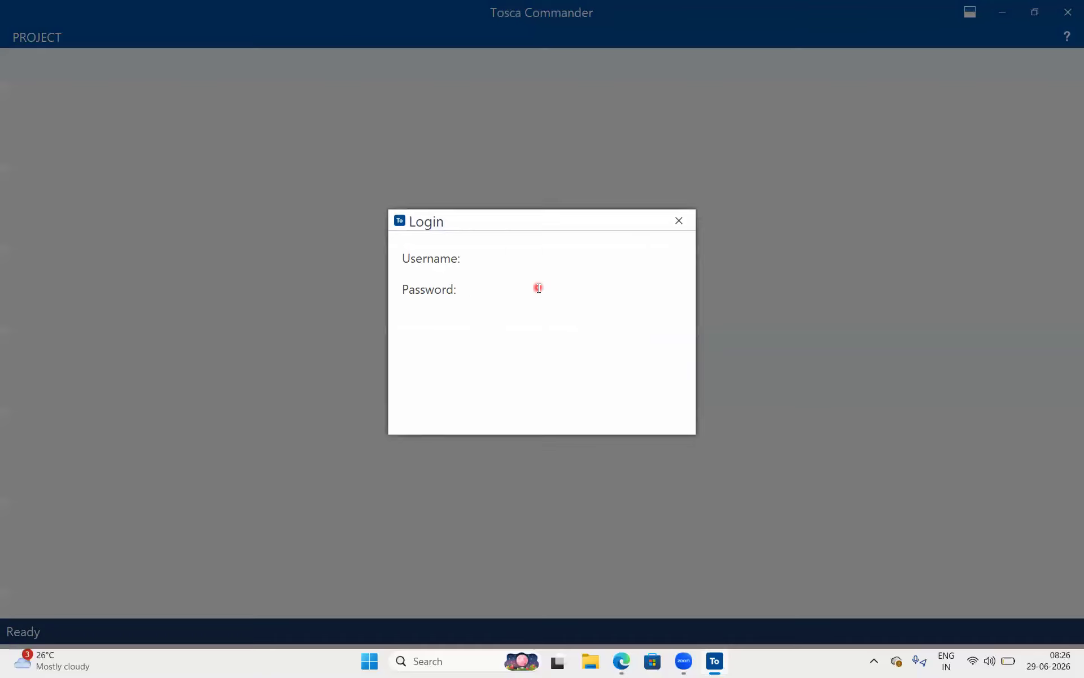
left_click(526, 291)
key("Return")
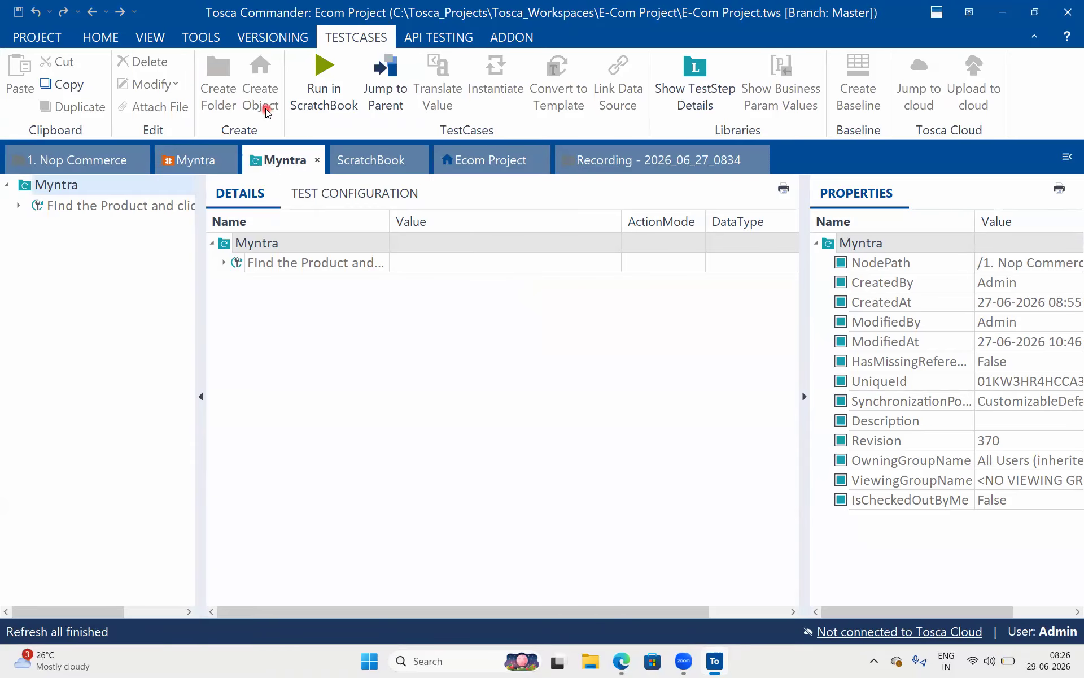
Switch to the Ecom Project view and select its Modules folder.
left_click(498, 165)
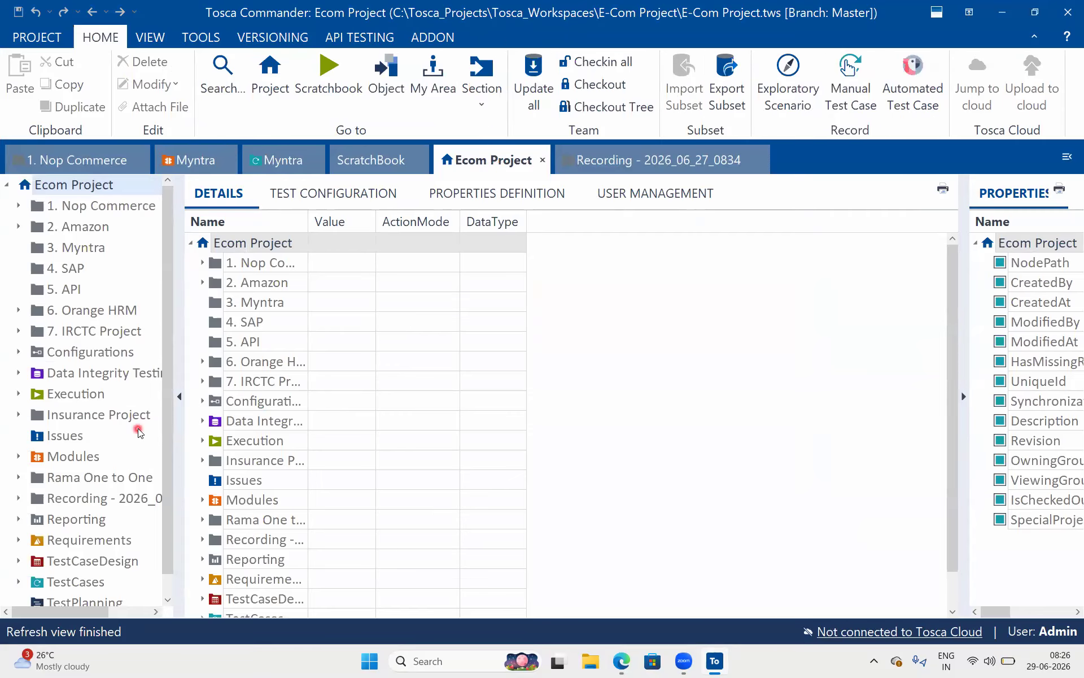
scroll(106, 407, "down", 1)
left_click(69, 443)
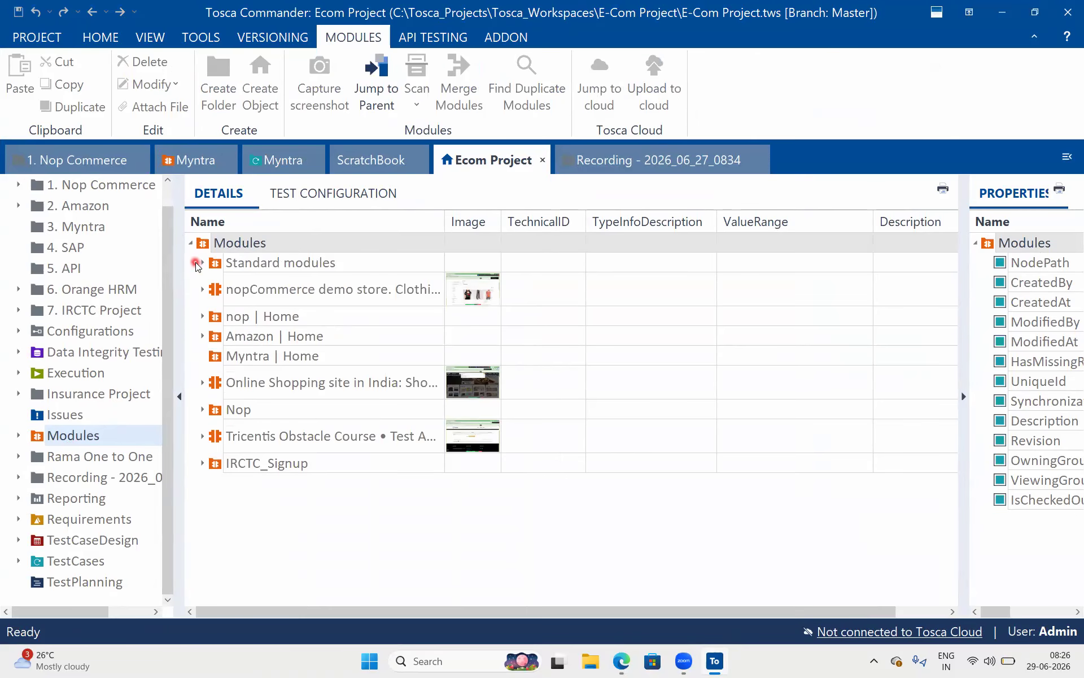
Expand Standard modules and open it in its own view from the context menu.
left_click(202, 263)
left_click(229, 266)
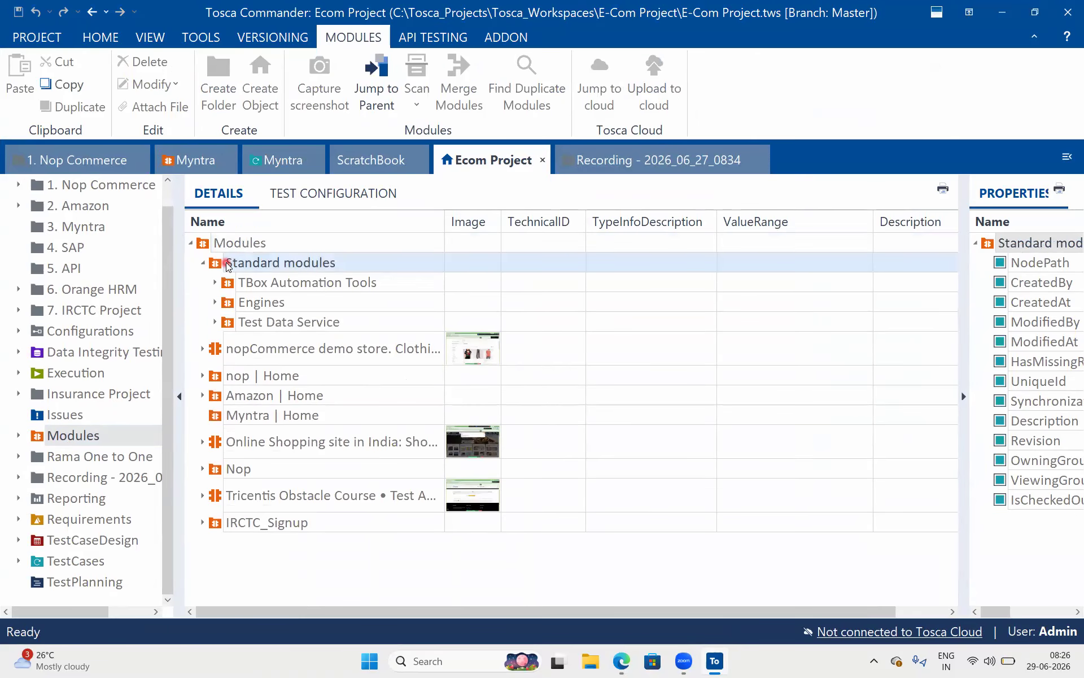
right_click(228, 264)
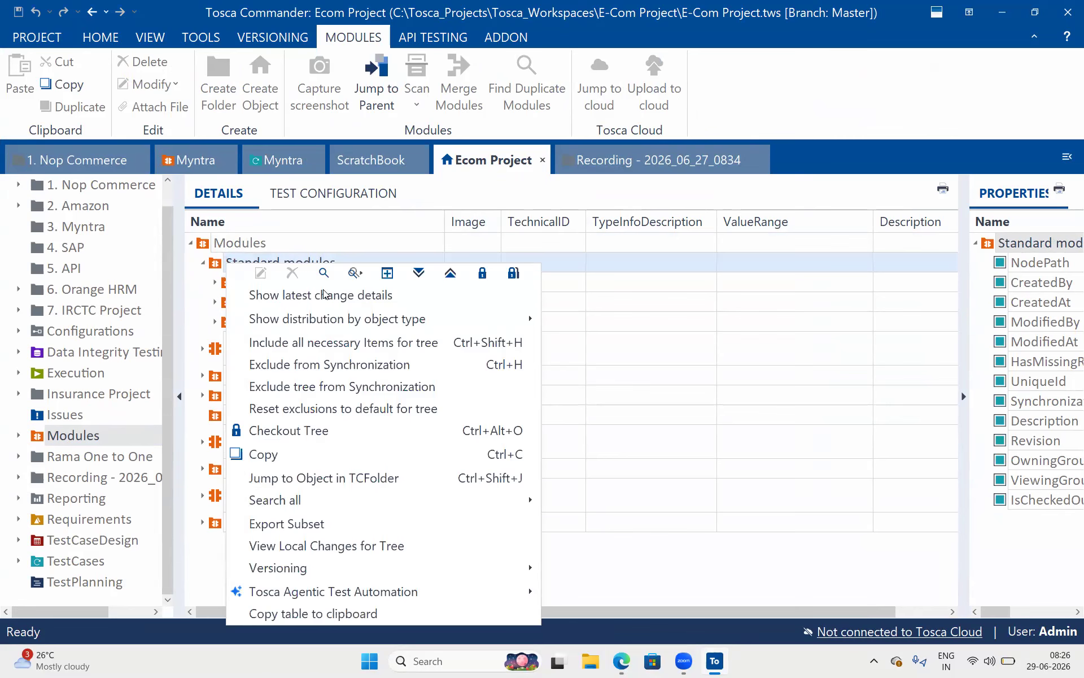
left_click(392, 277)
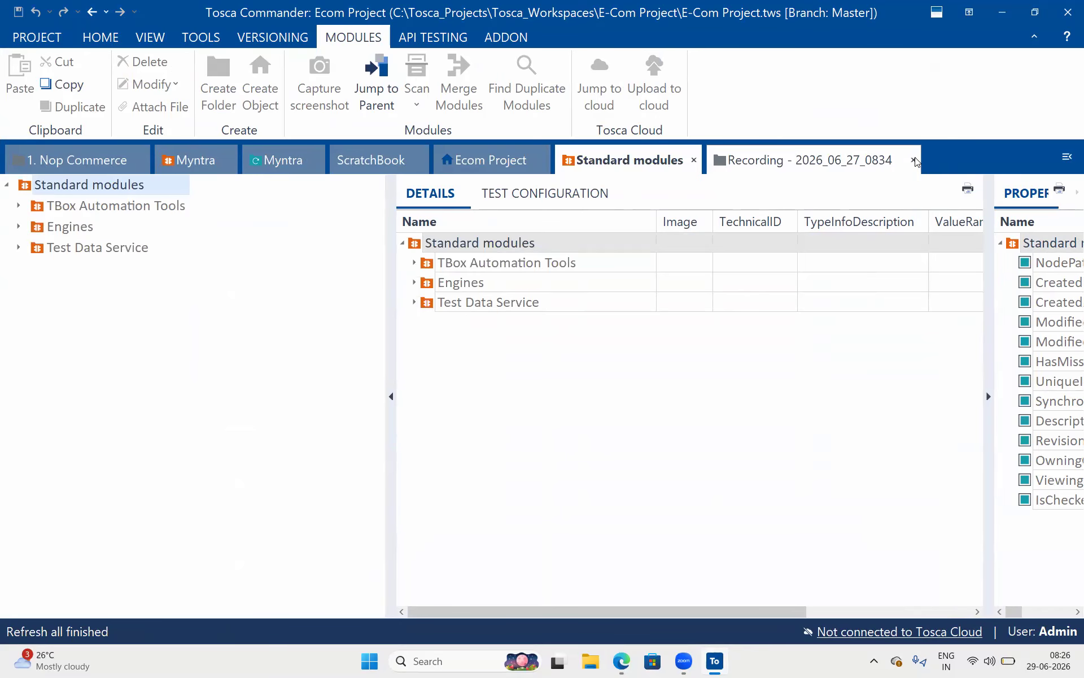
Close the Recording view and both Myntra views, and widen the details grid.
left_click(914, 161)
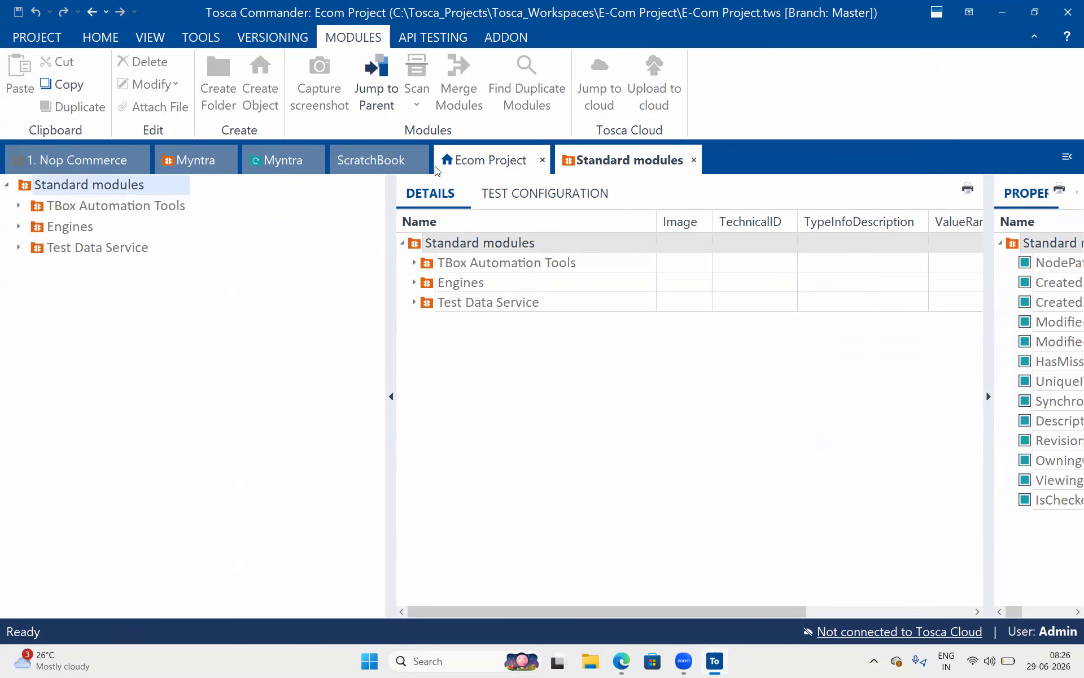
left_click(317, 163)
left_click(230, 161)
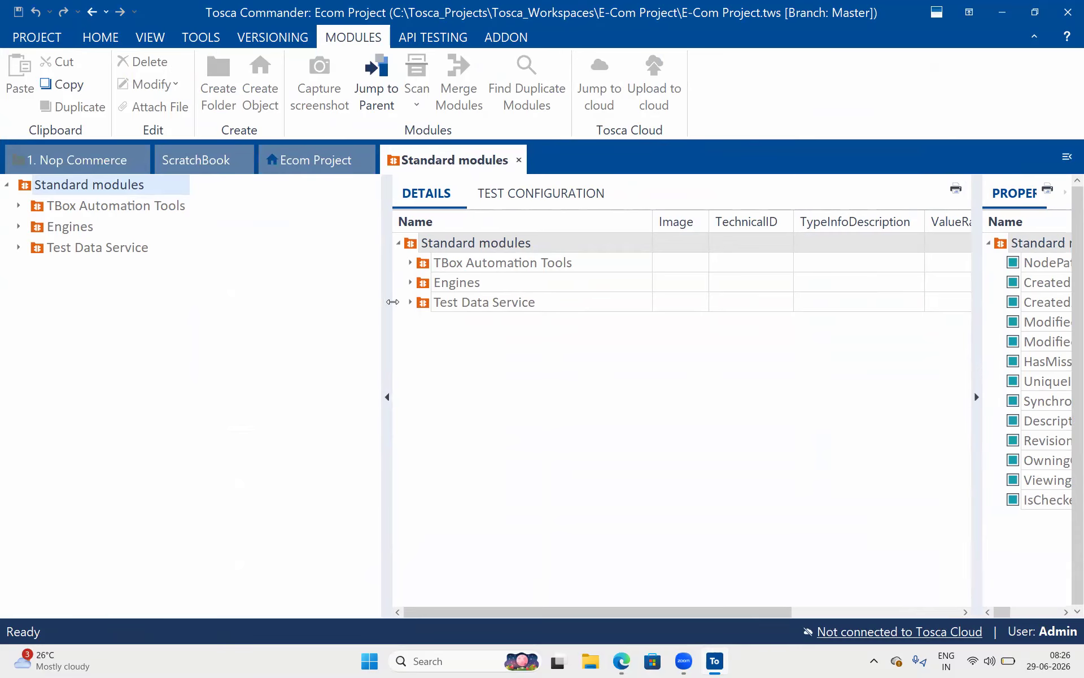
left_click_drag(392, 303, 198, 250)
Expand the Engines folder under Standard modules and select Sap to list its modules.
left_click(111, 245)
left_click(68, 226)
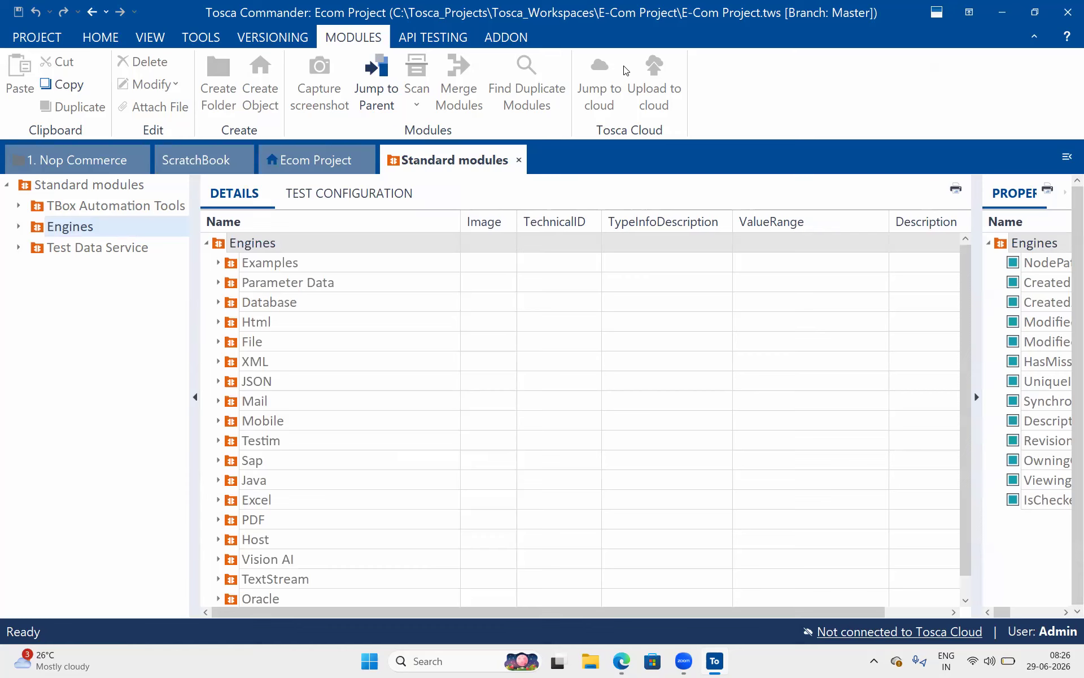
left_click(18, 226)
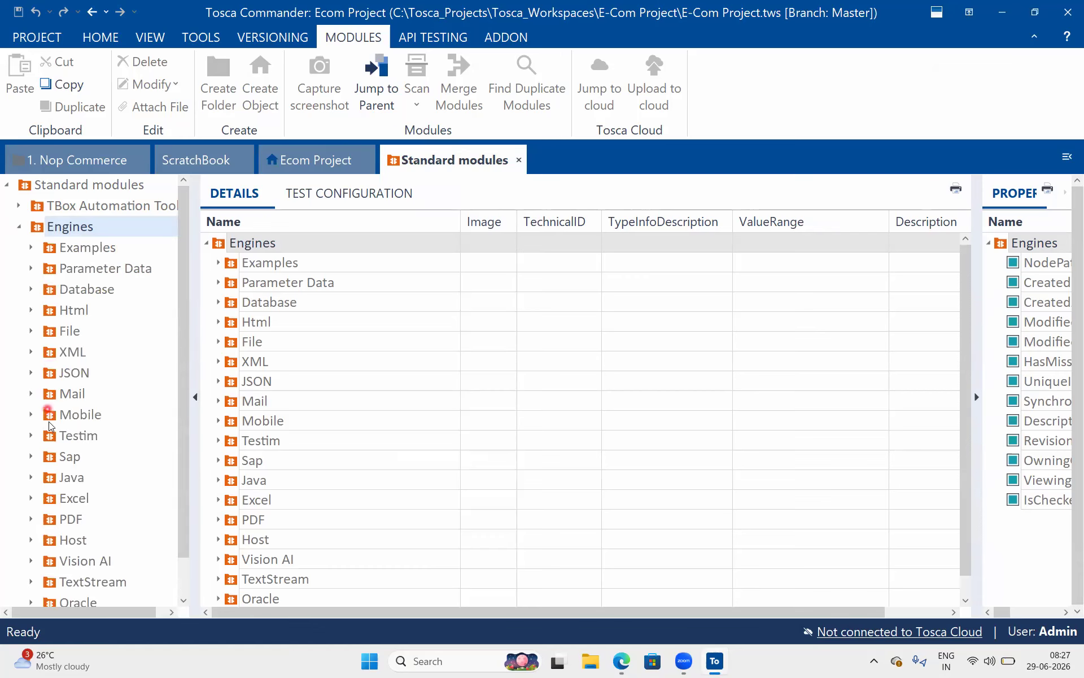
scroll(56, 582, "down", 1)
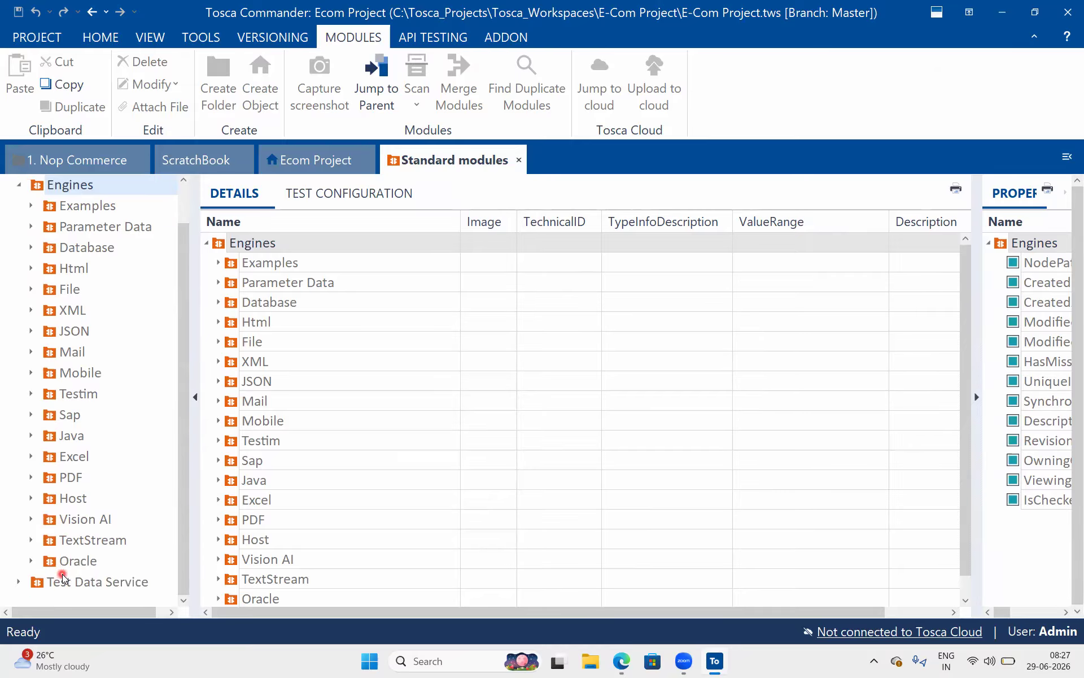
scroll(66, 485, "up", 1)
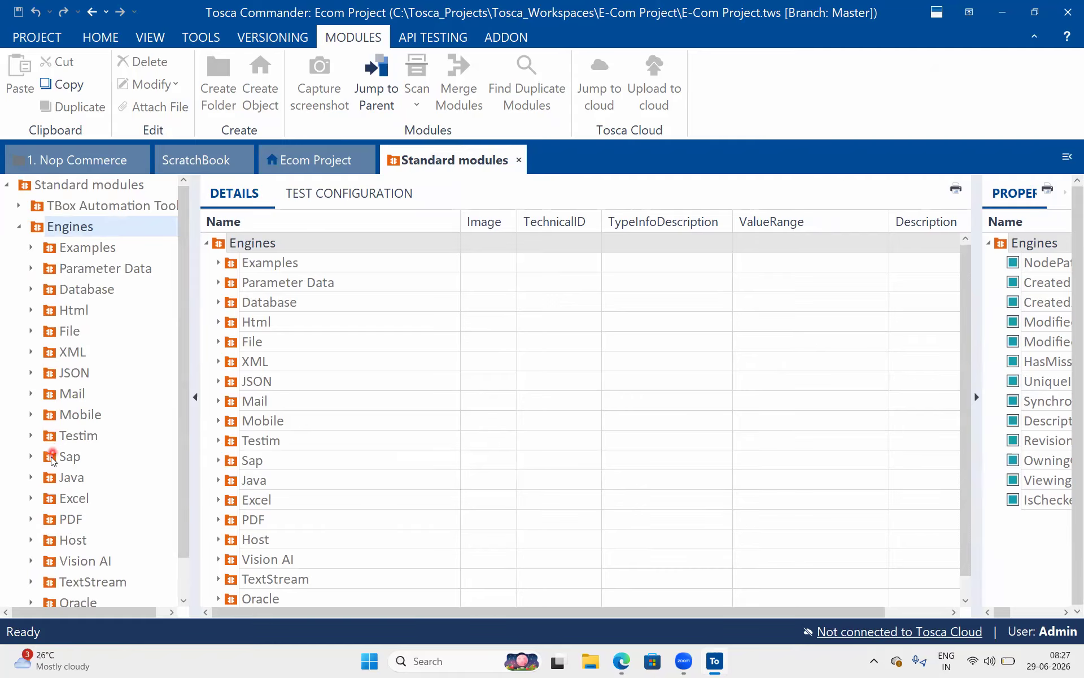
left_click(50, 457)
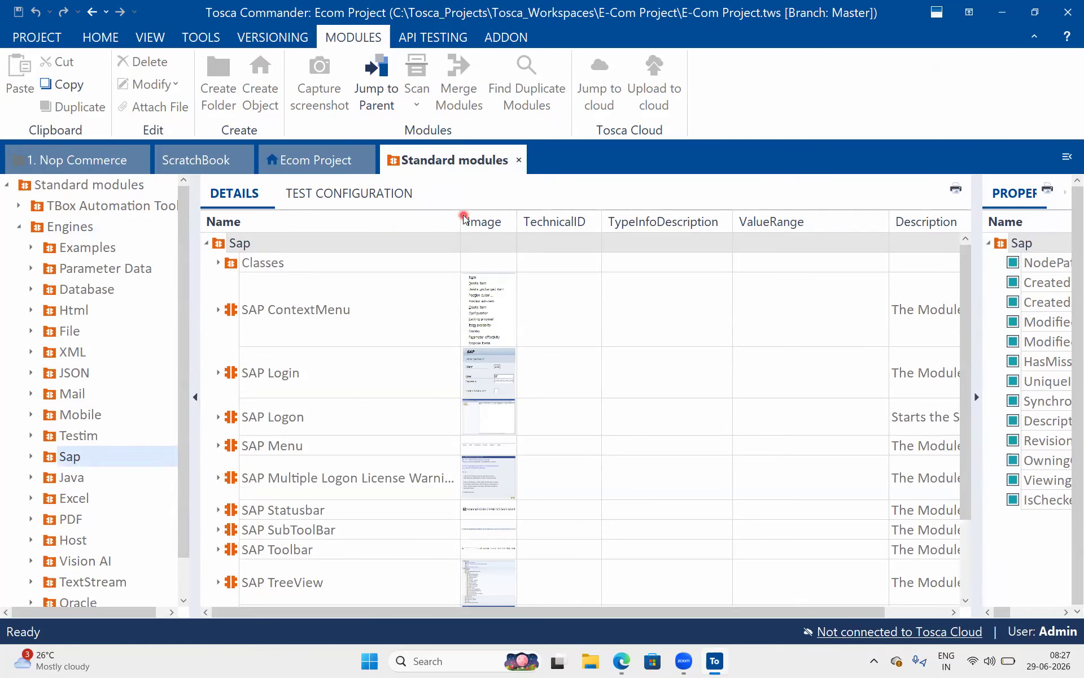
Preview and close the SAP Login and SAP Logon module screenshots.
left_click_drag(457, 217, 449, 217)
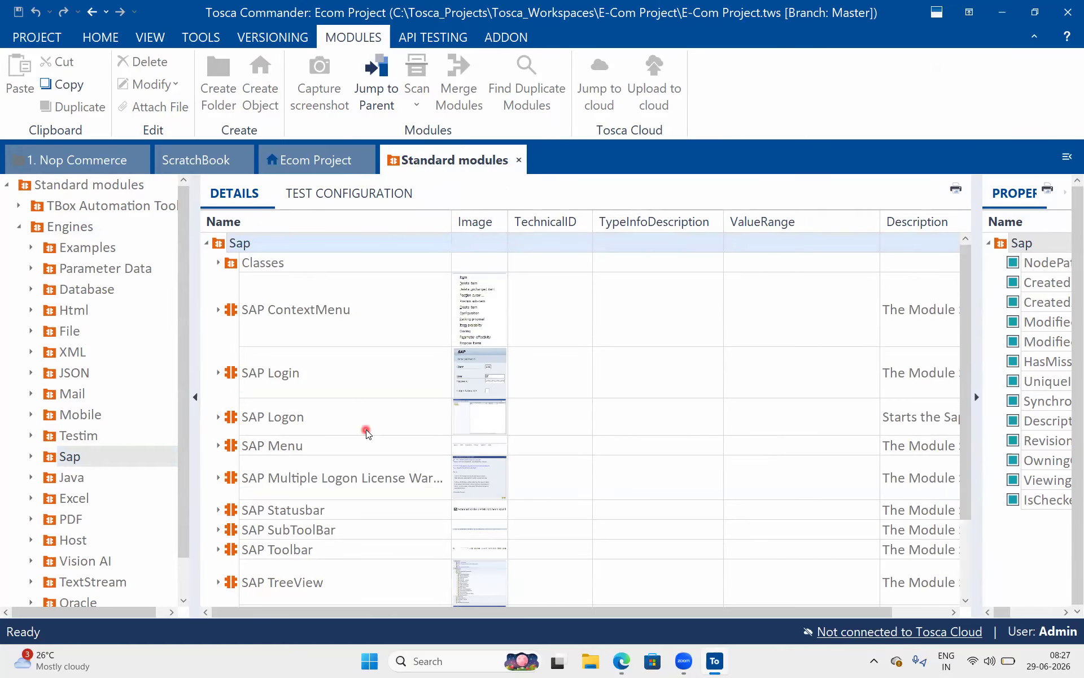
scroll(367, 433, "down", 2)
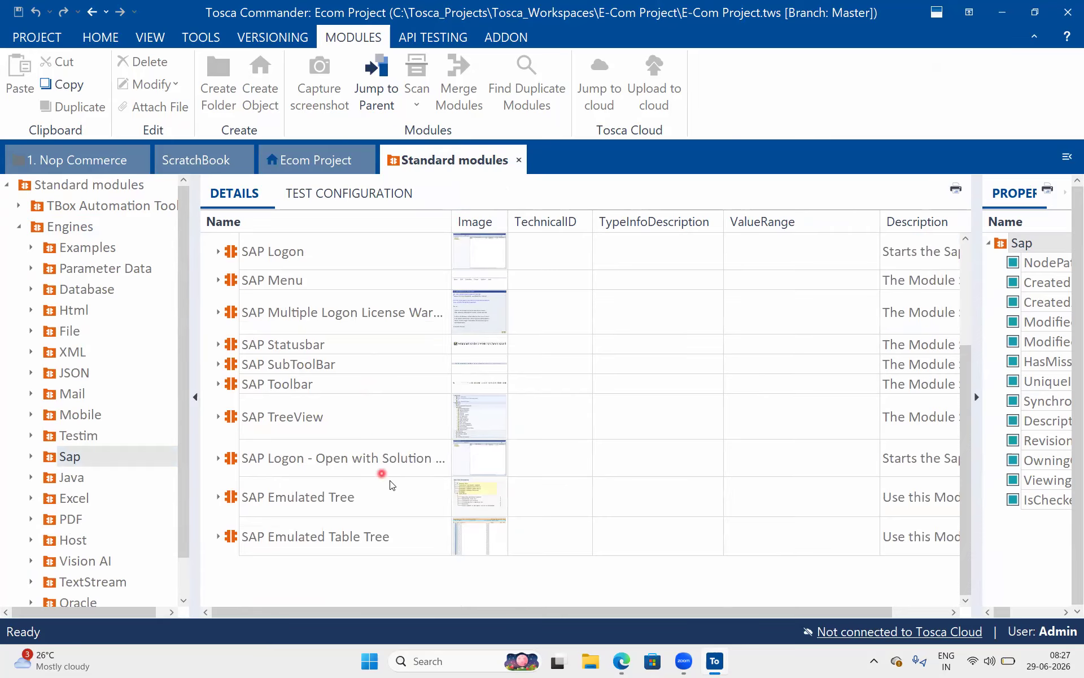
scroll(395, 473, "up", 3)
left_click(314, 374)
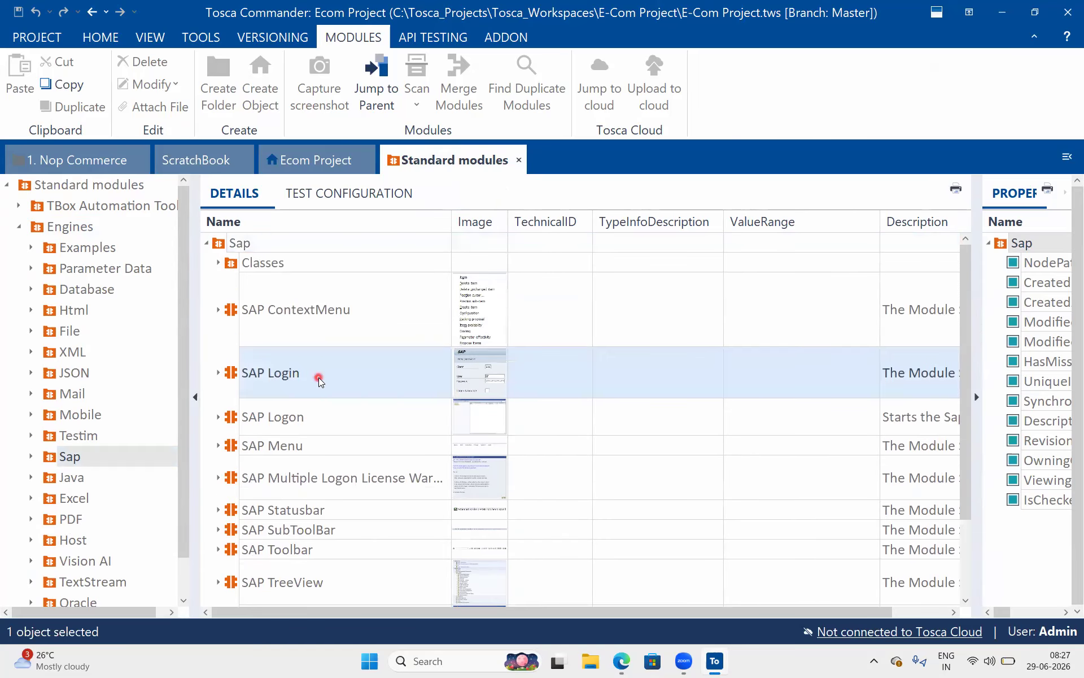
left_click(491, 386)
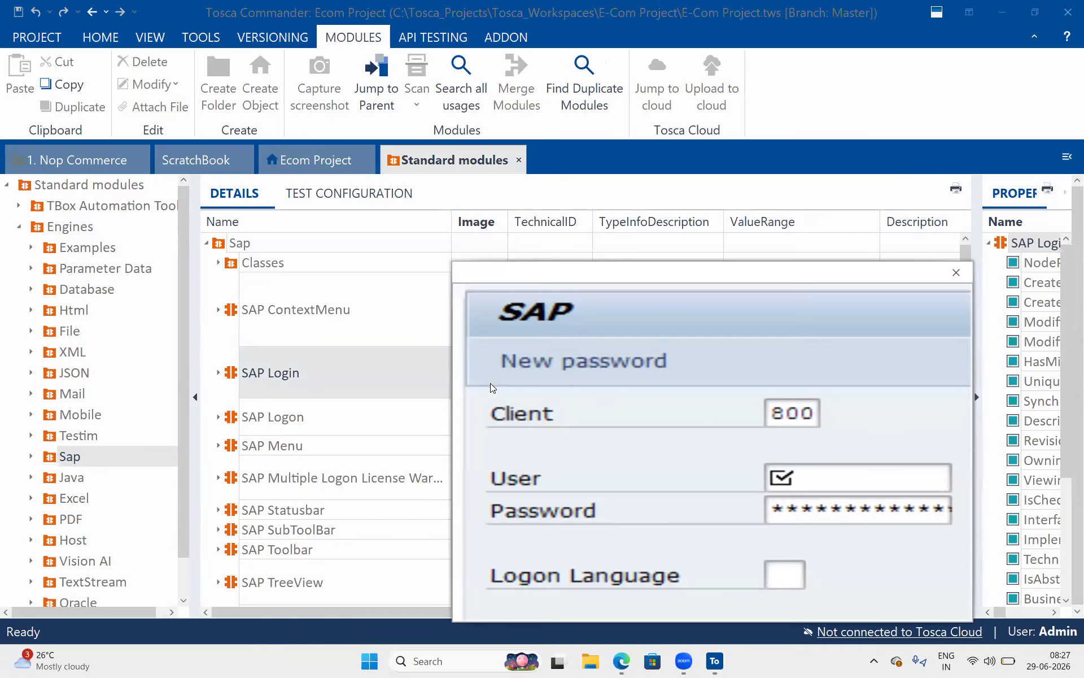
left_click(955, 273)
left_click(479, 412)
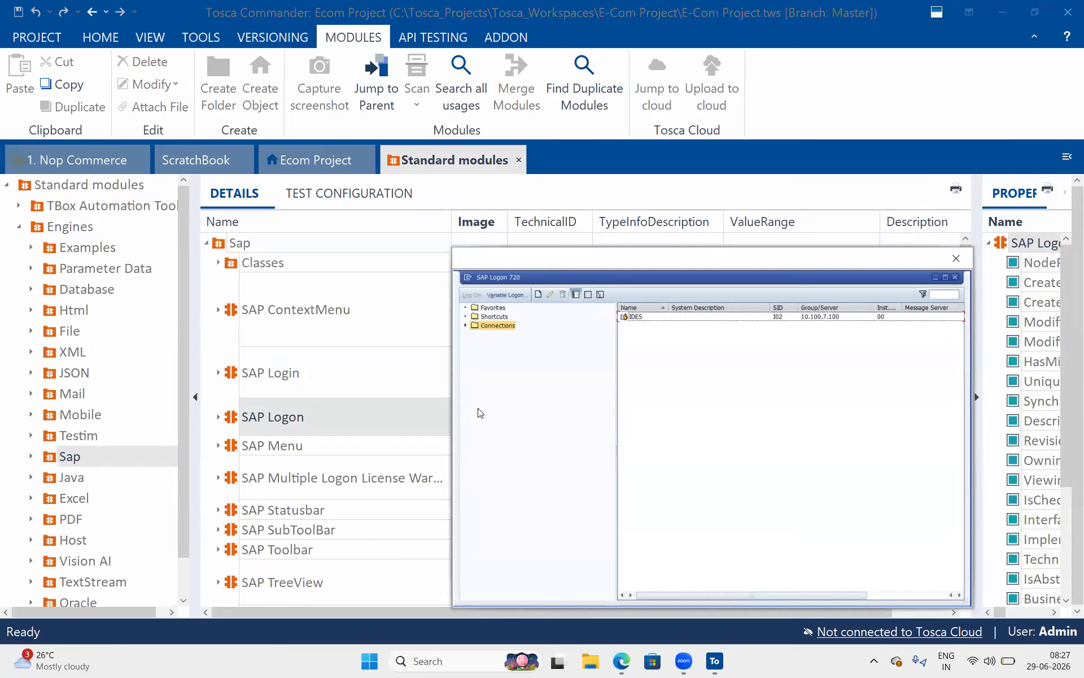
left_click(955, 259)
Preview the multiple-logon warning screenshot, then enlarge the SAP Statusbar screenshot.
left_click(473, 487)
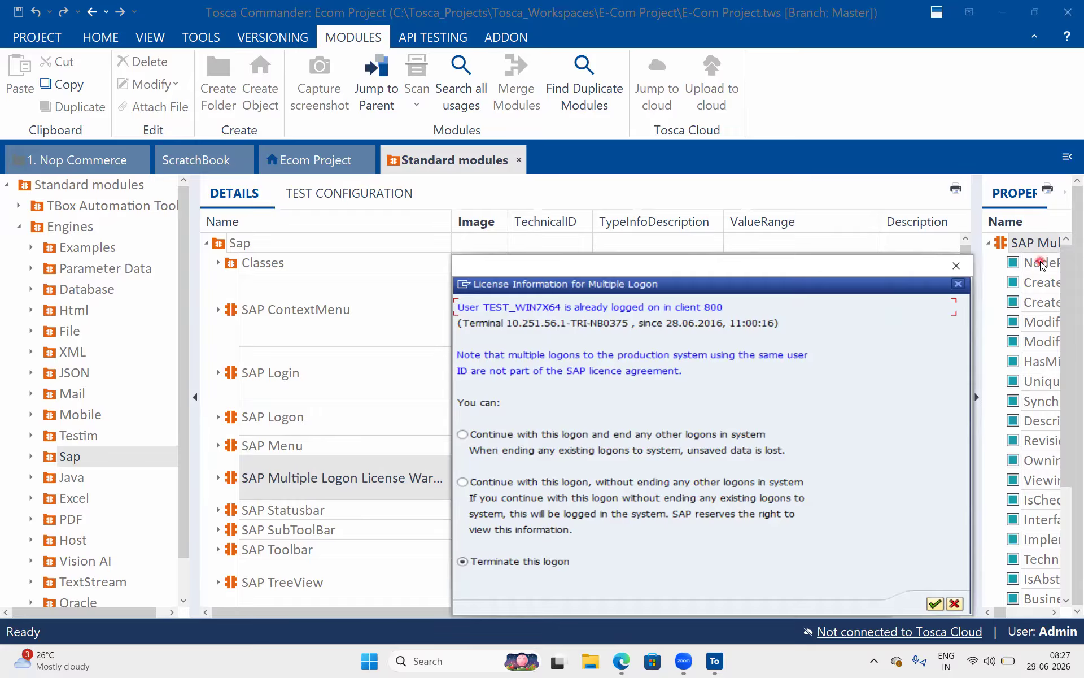
left_click(956, 266)
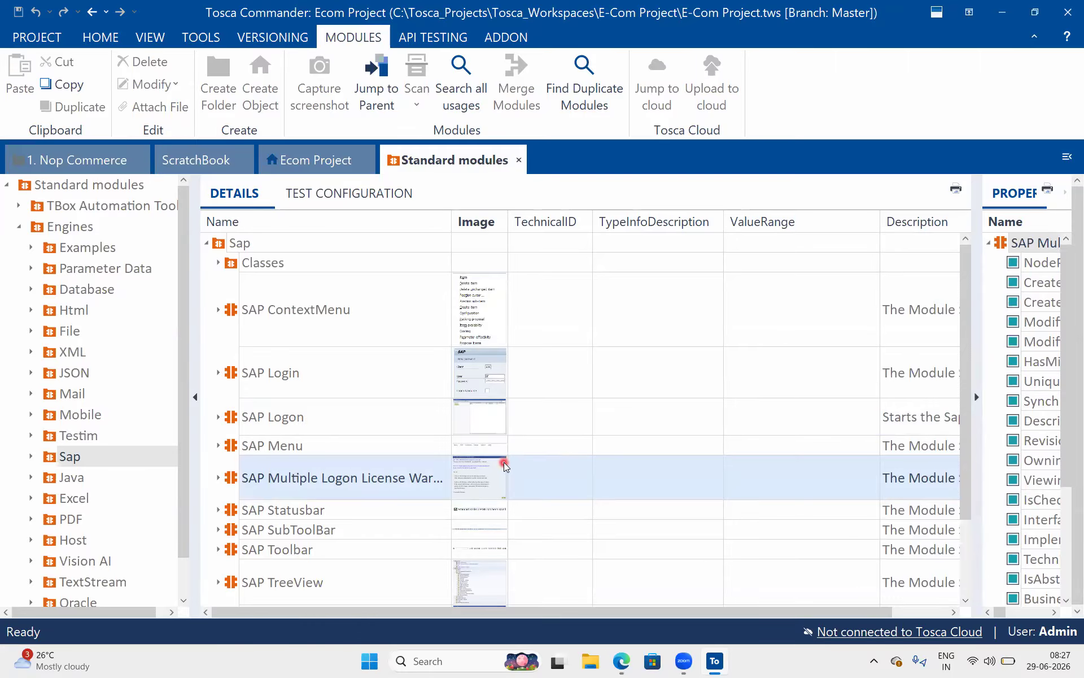
left_click(483, 484)
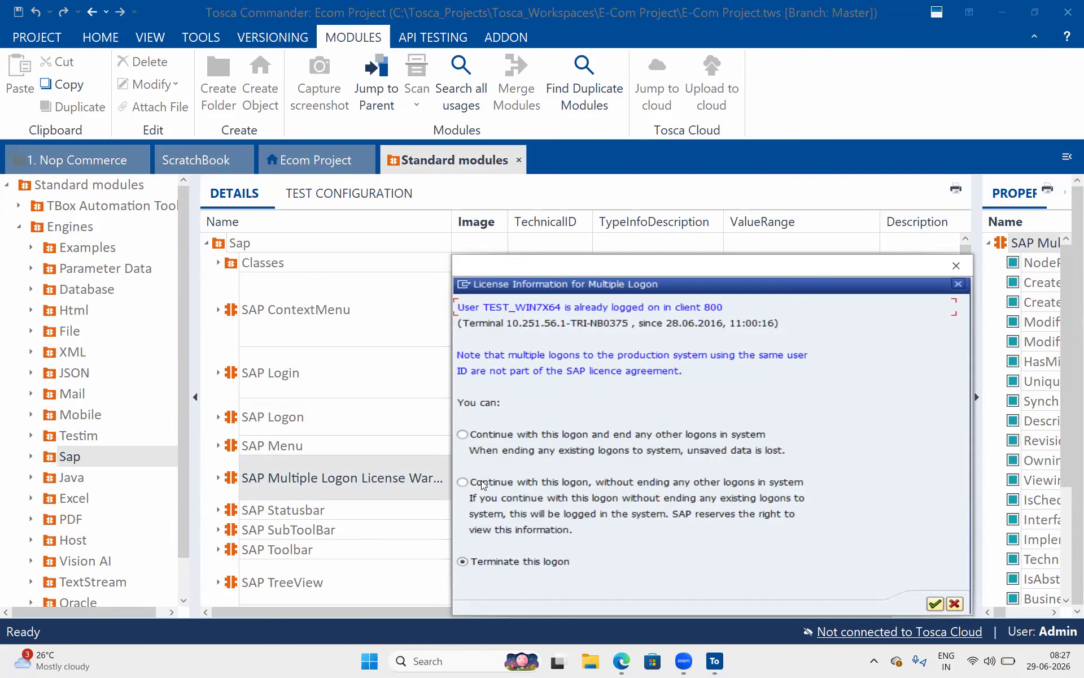
left_click(959, 268)
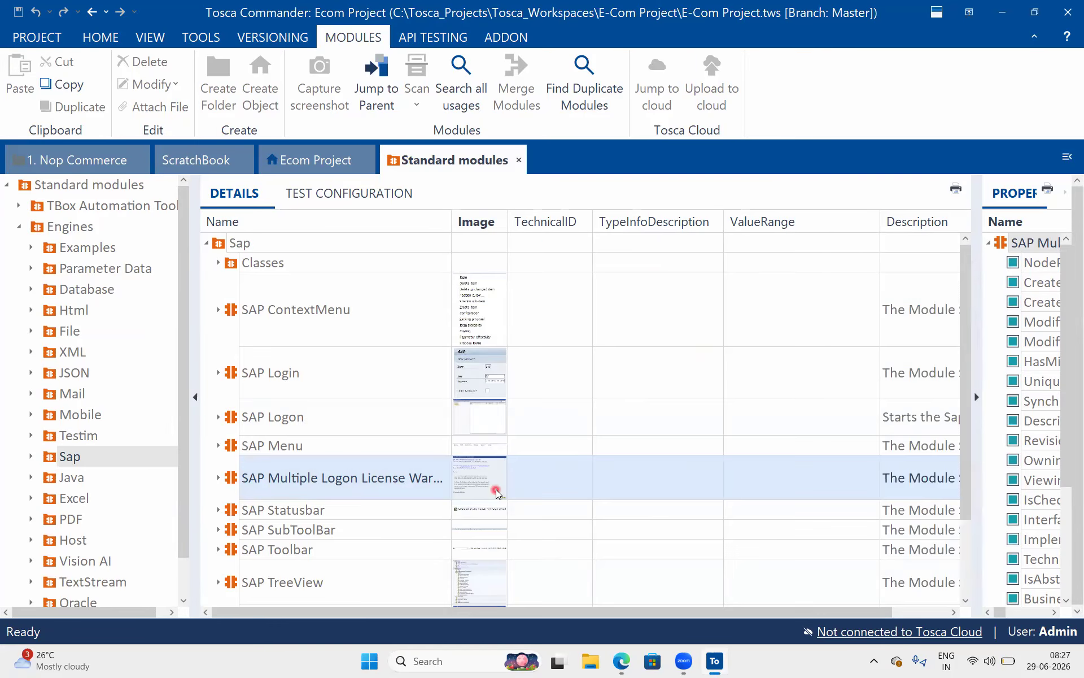
left_click(471, 513)
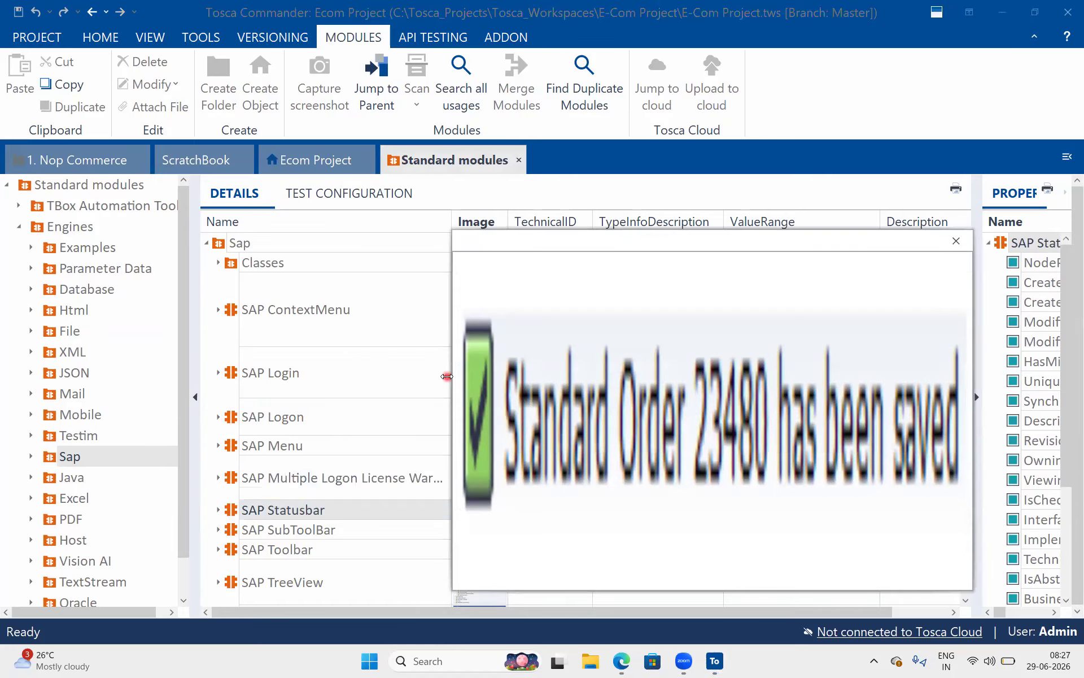
Enlarge and close the SAP Statusbar preview, then preview the SAP SubToolBar screenshot.
left_click_drag(447, 376, 191, 350)
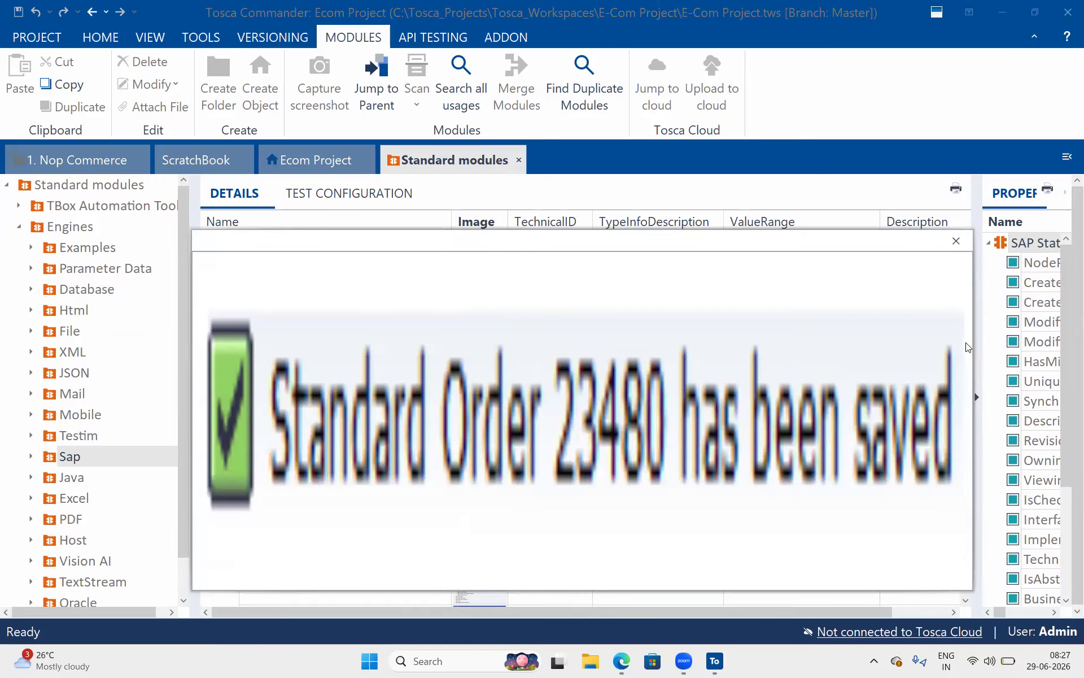
left_click_drag(974, 341, 1045, 341)
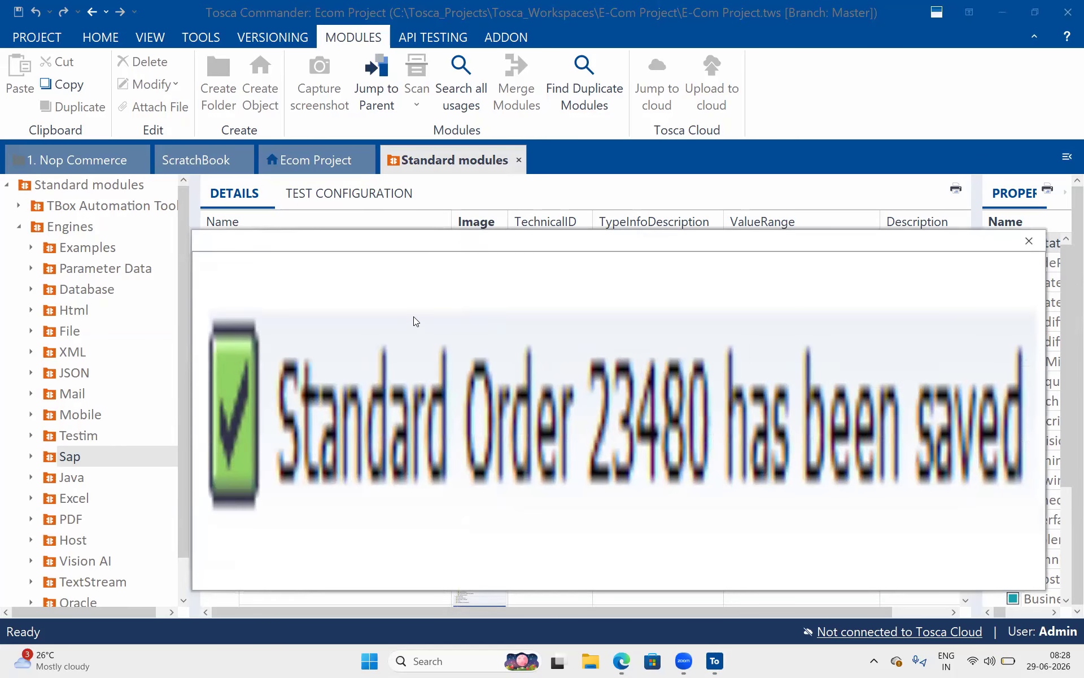
left_click(1026, 242)
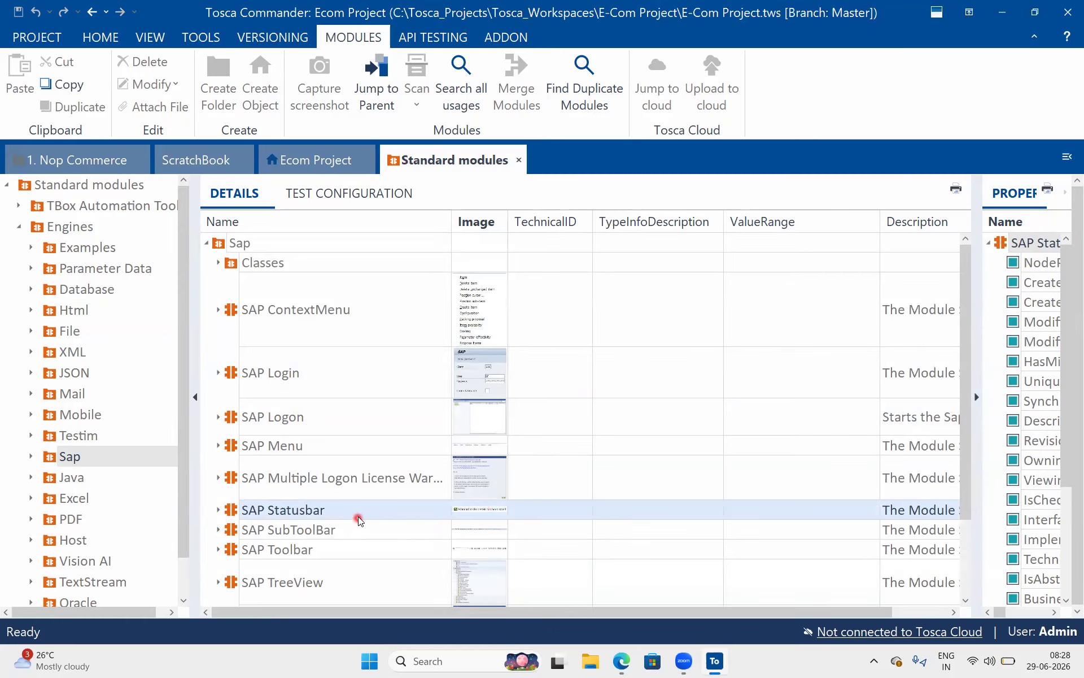
scroll(359, 520, "down", 3)
left_click(331, 343)
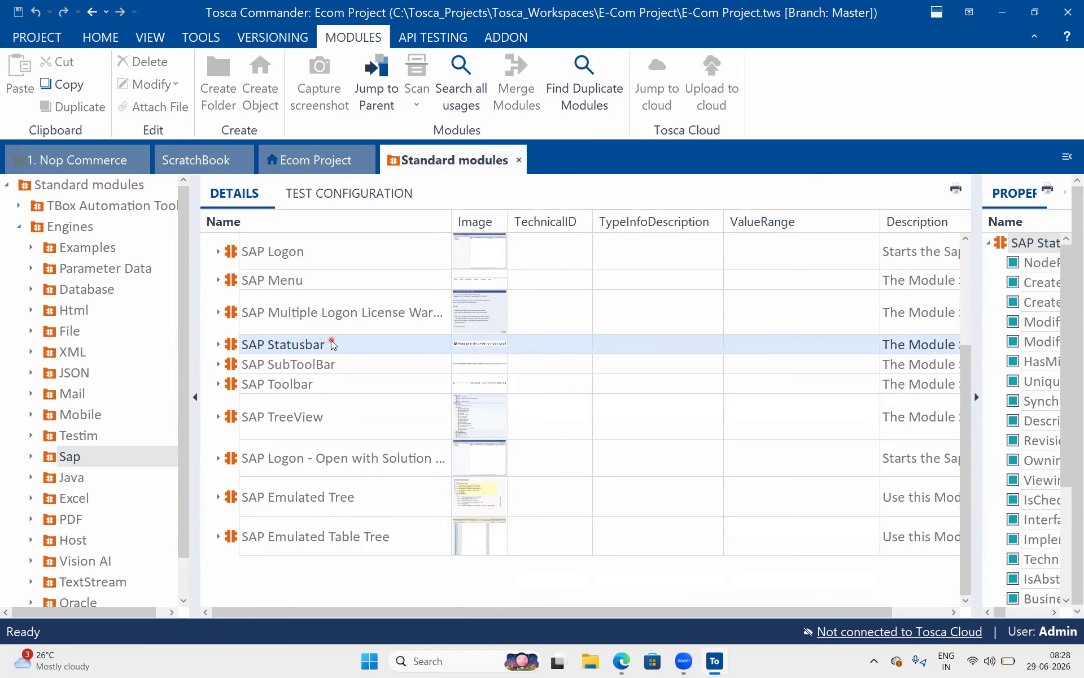
left_click(353, 364)
left_click(352, 364)
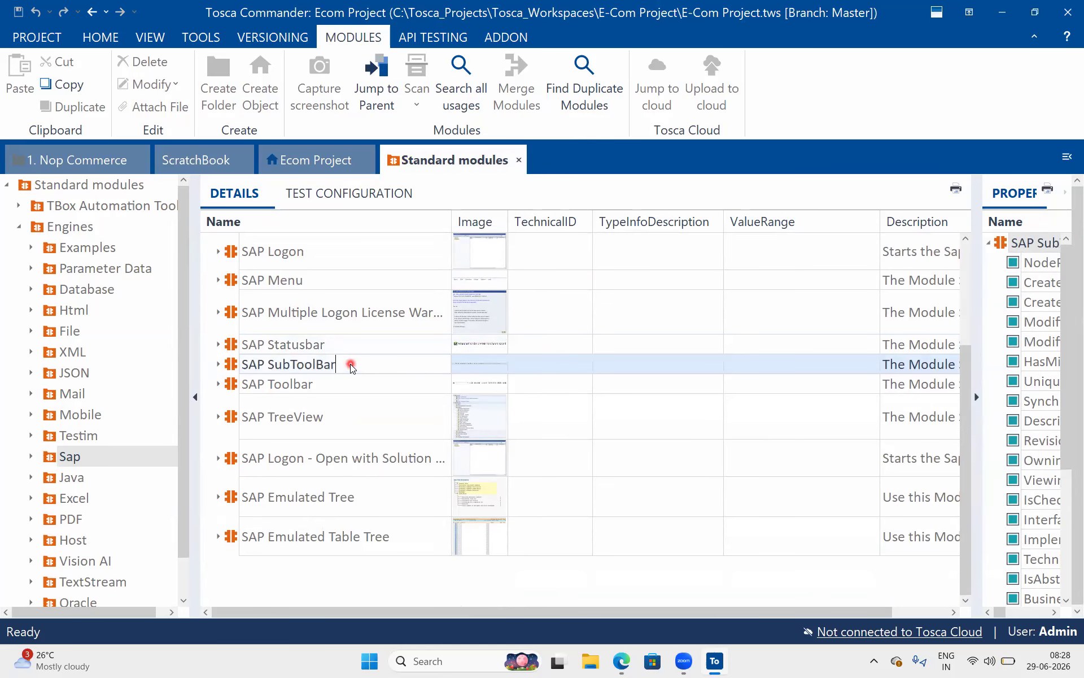
left_click(499, 366)
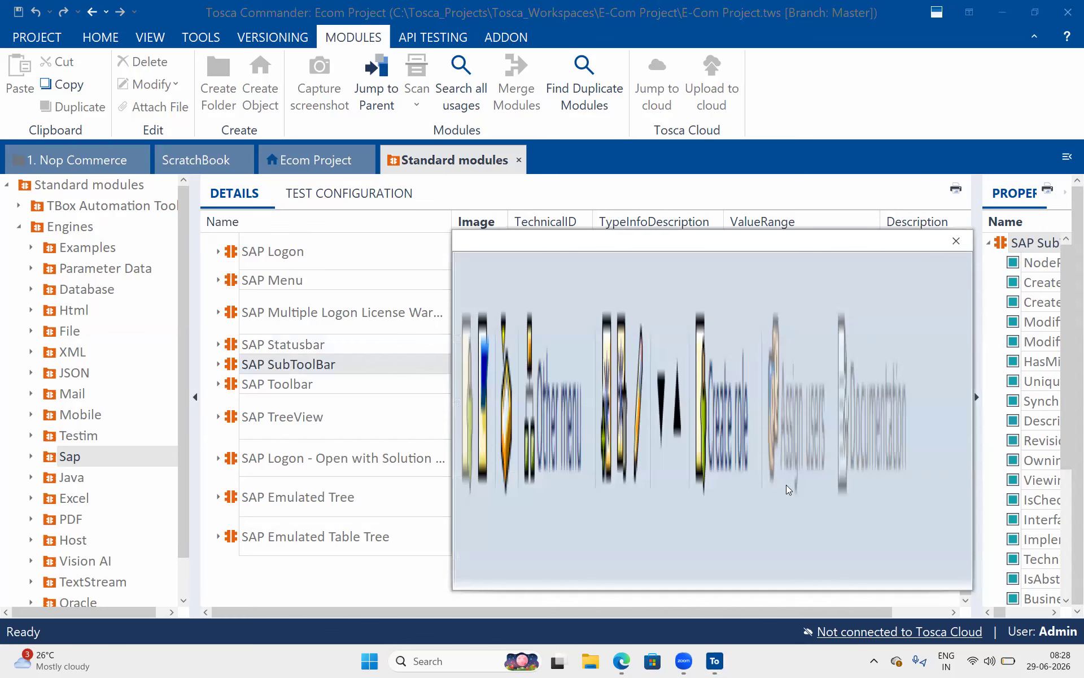
left_click(957, 239)
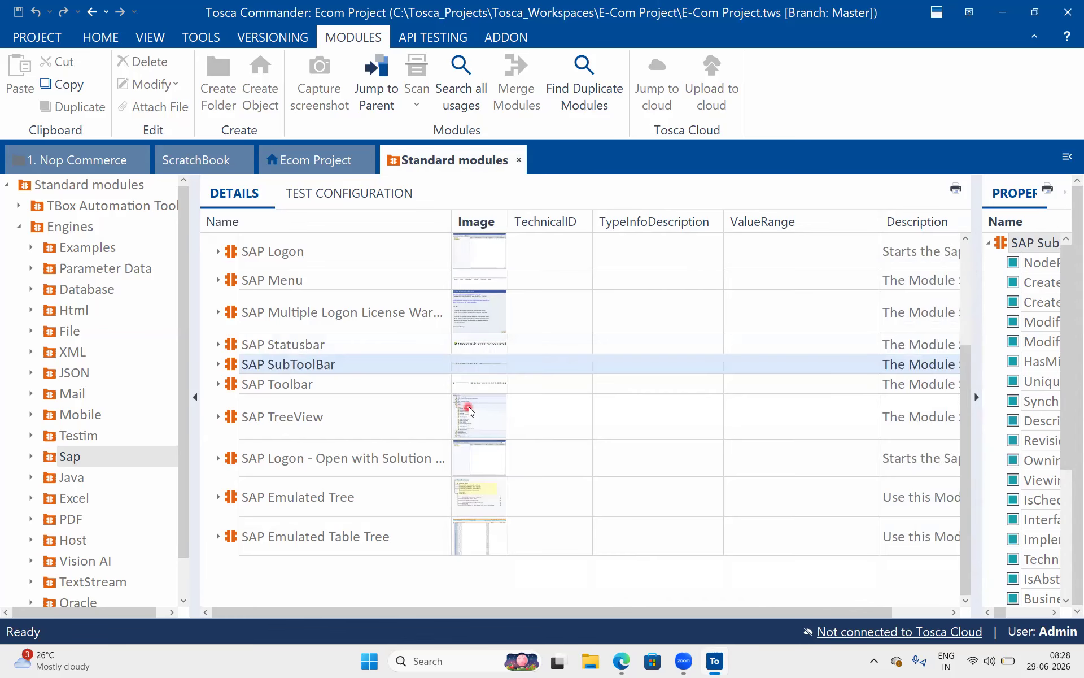
Preview SAP TreeView and SAP Logon - Open with Solution Manager screenshots, then edit that module's name.
left_click(474, 415)
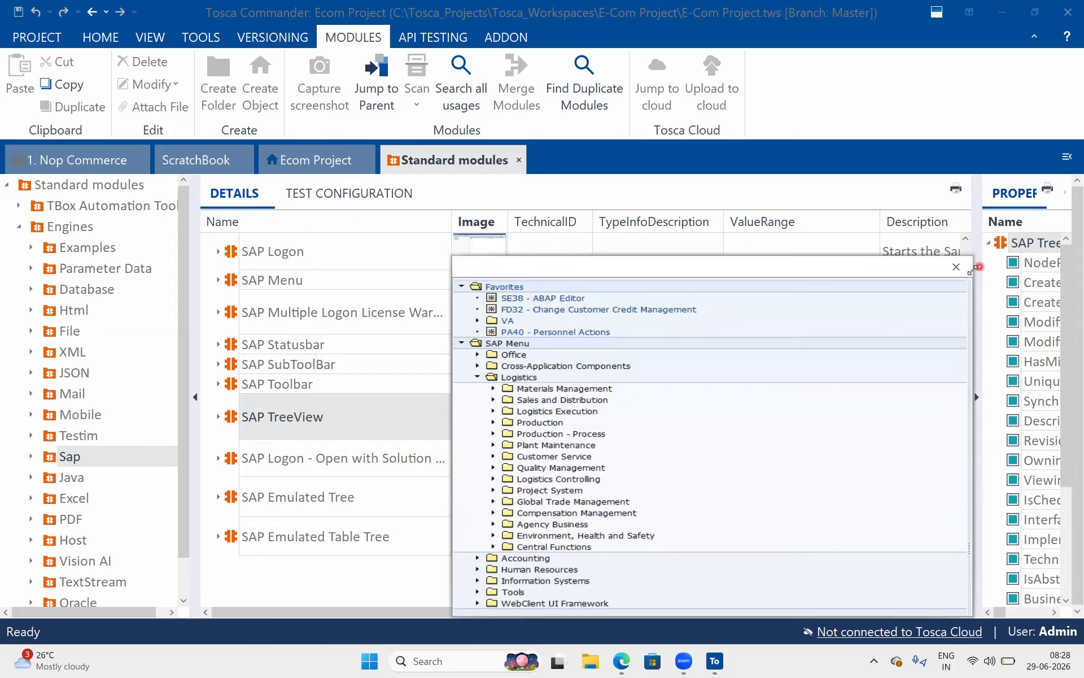
left_click(953, 269)
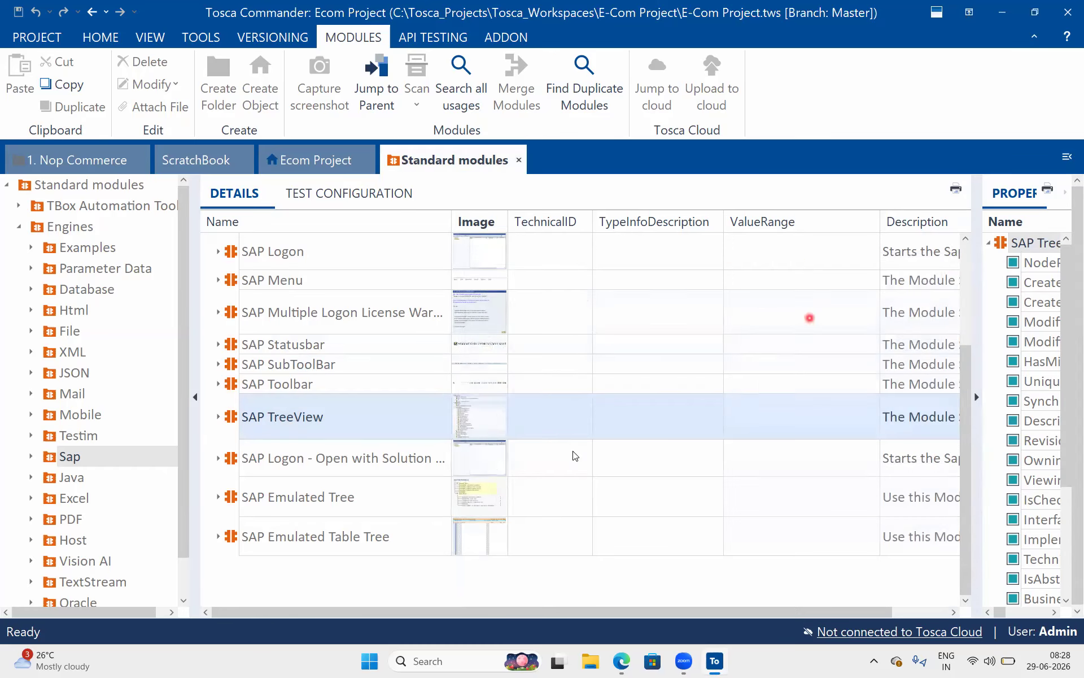
left_click(477, 460)
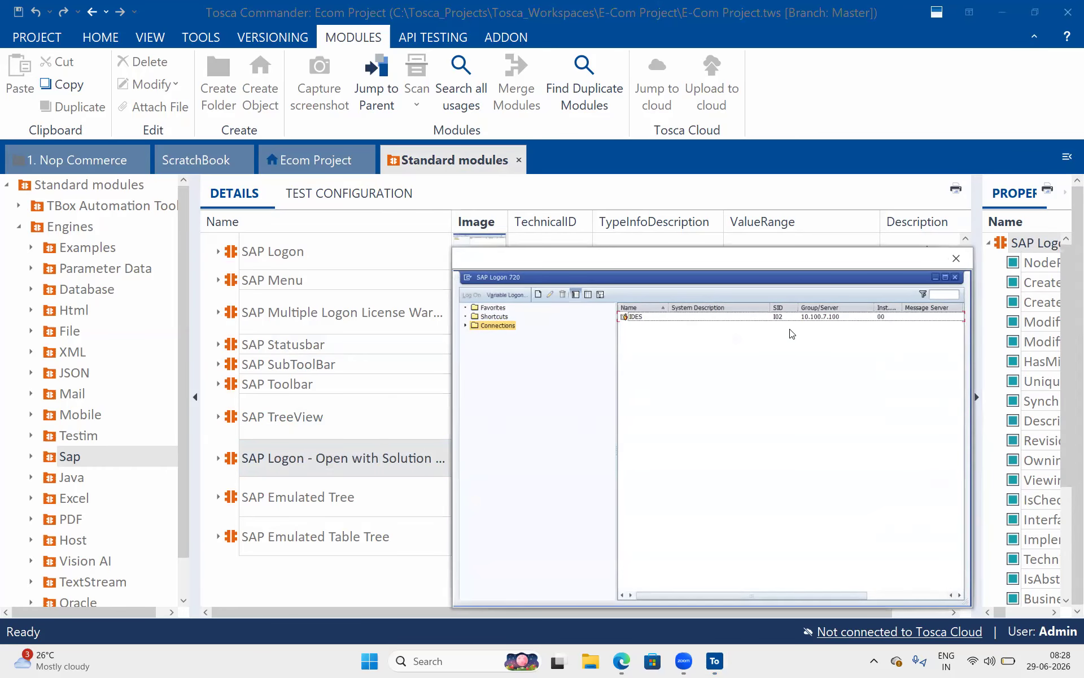
left_click(954, 260)
left_click(344, 474)
left_click(344, 474)
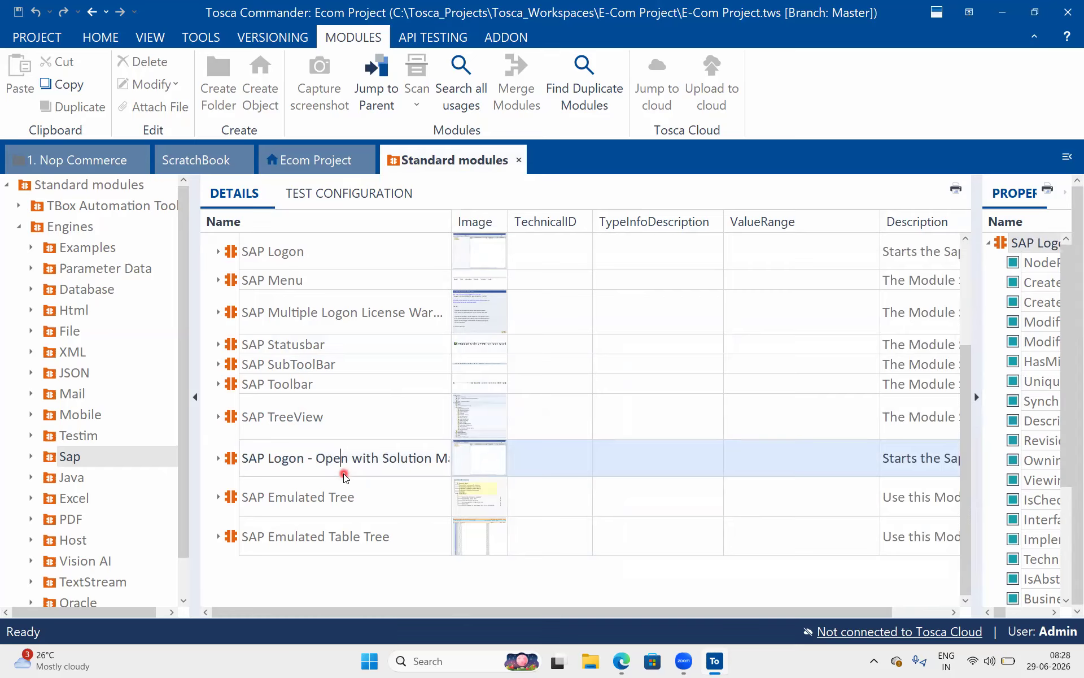
Open and enlarge the module's Description, 'Starts the Sap Logon Gui and opens the specified connection.', then collapse Properties.
left_click_drag(382, 451, 503, 448)
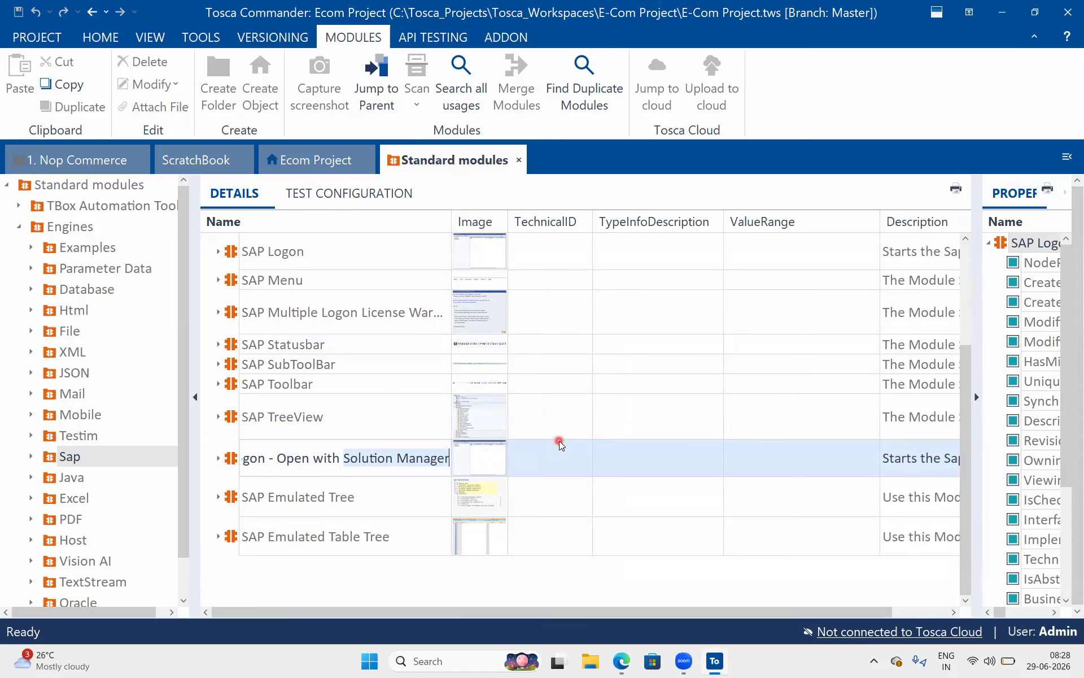
left_click(918, 459)
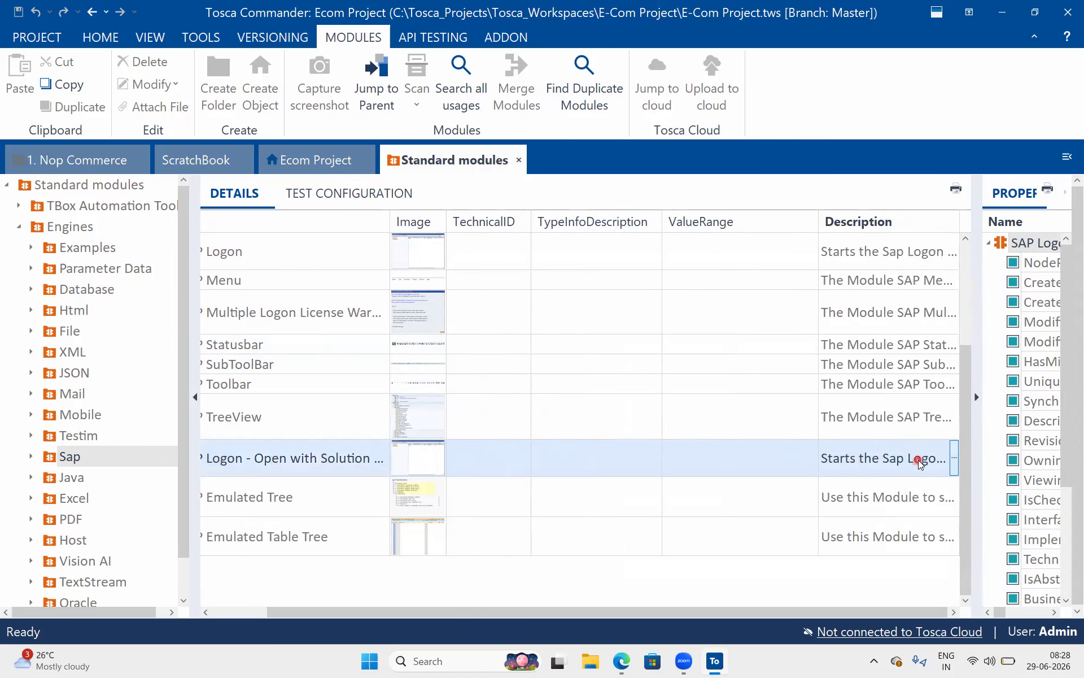
left_click(954, 457)
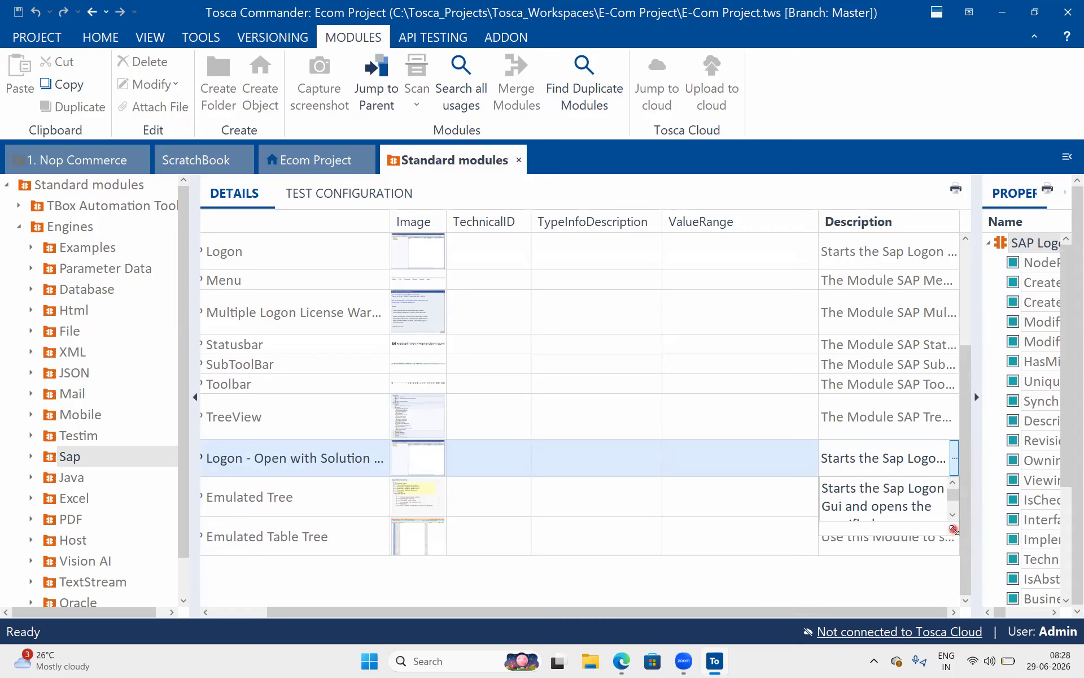
left_click_drag(954, 530, 1039, 588)
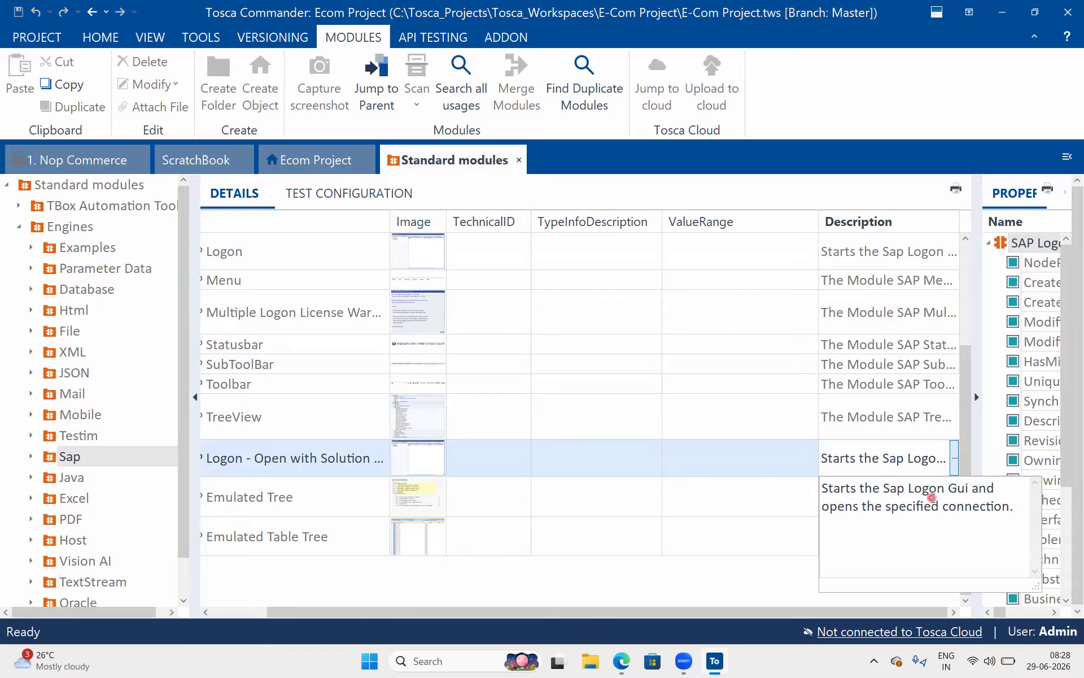
left_click(979, 400)
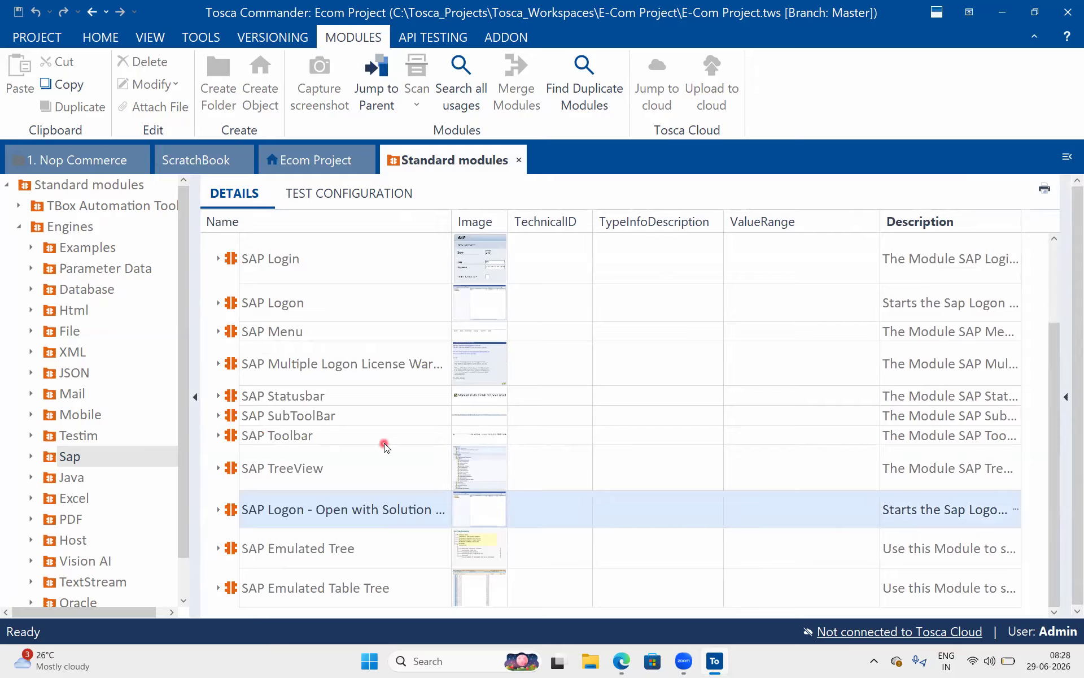
left_click(386, 408)
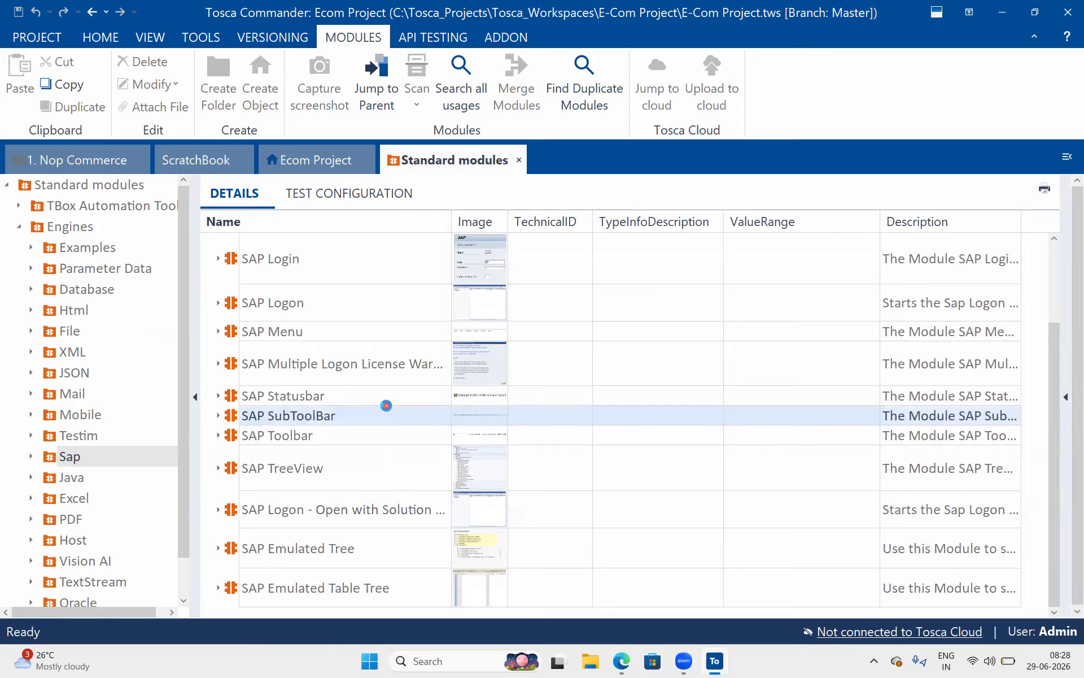
left_click(364, 540)
left_click(475, 541)
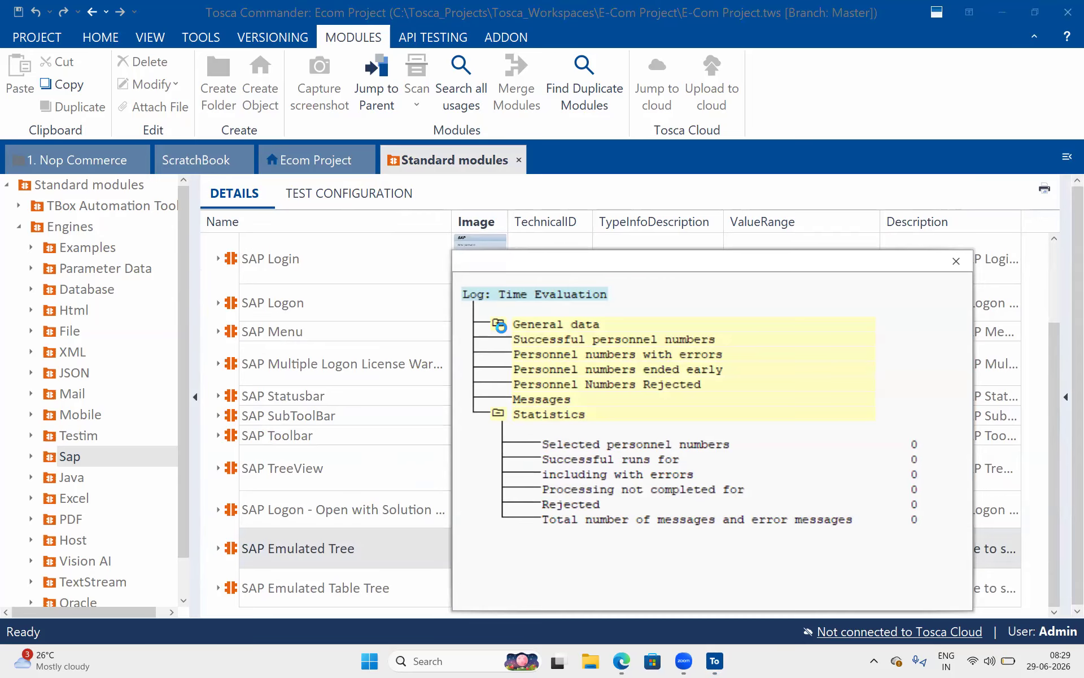
left_click(956, 261)
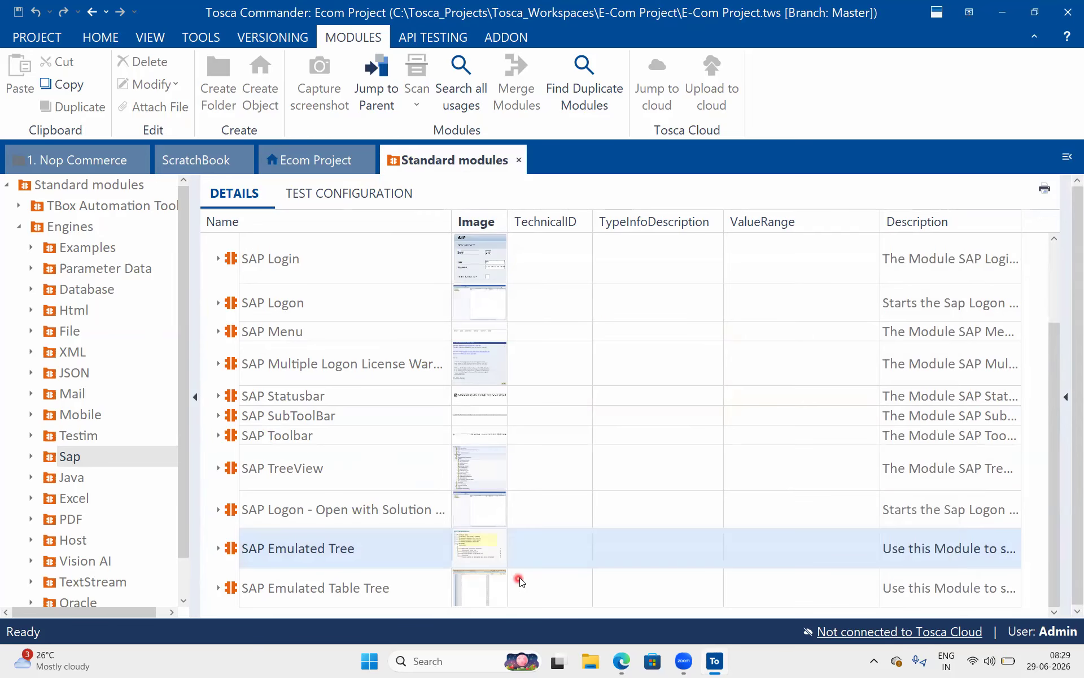
left_click(487, 584)
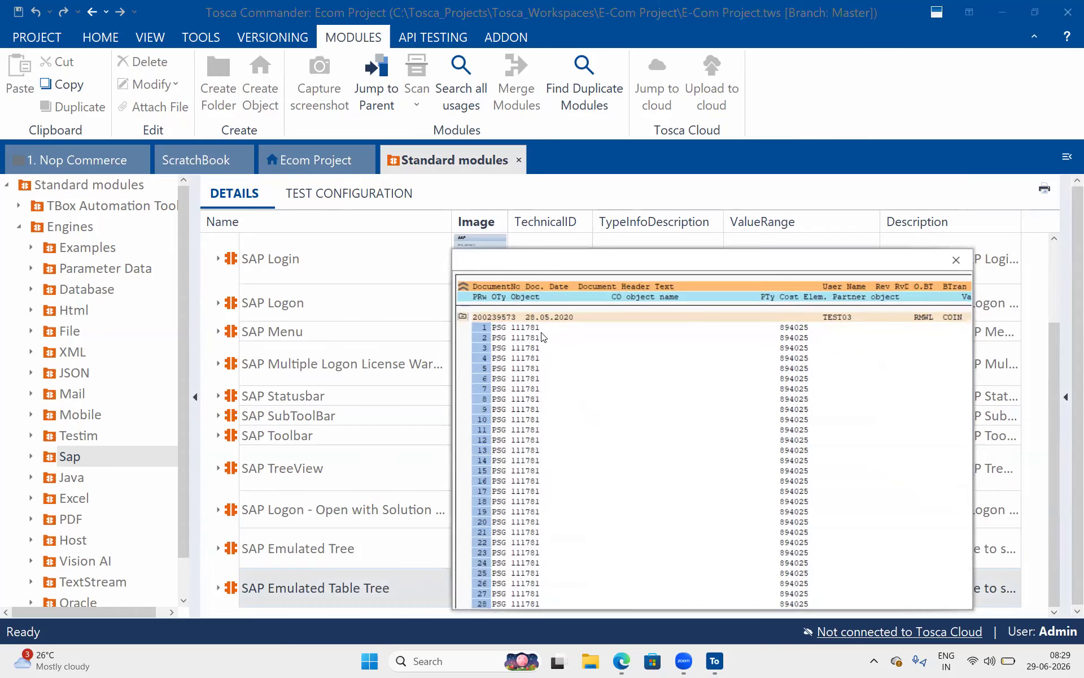
left_click(955, 261)
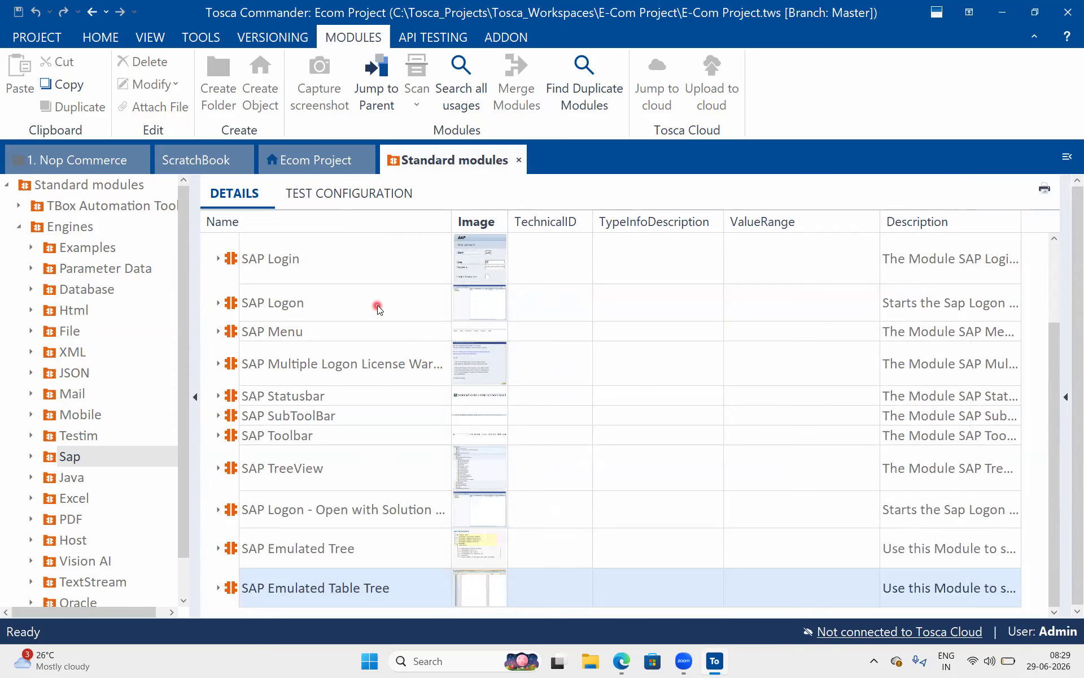
scroll(375, 304, "up", 3)
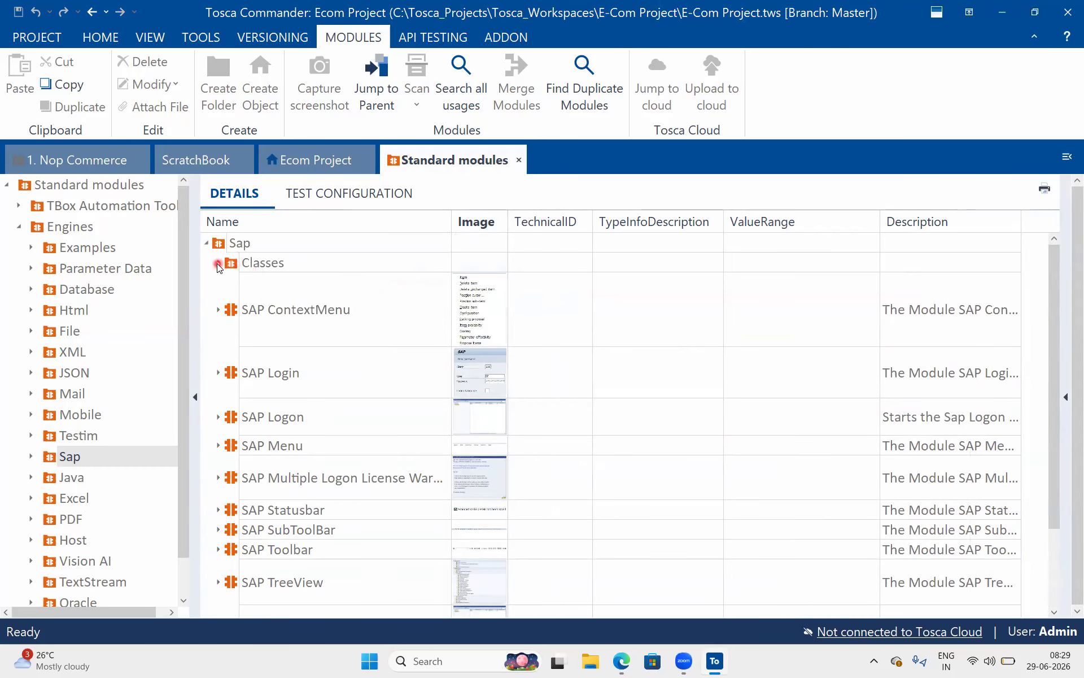
left_click(217, 263)
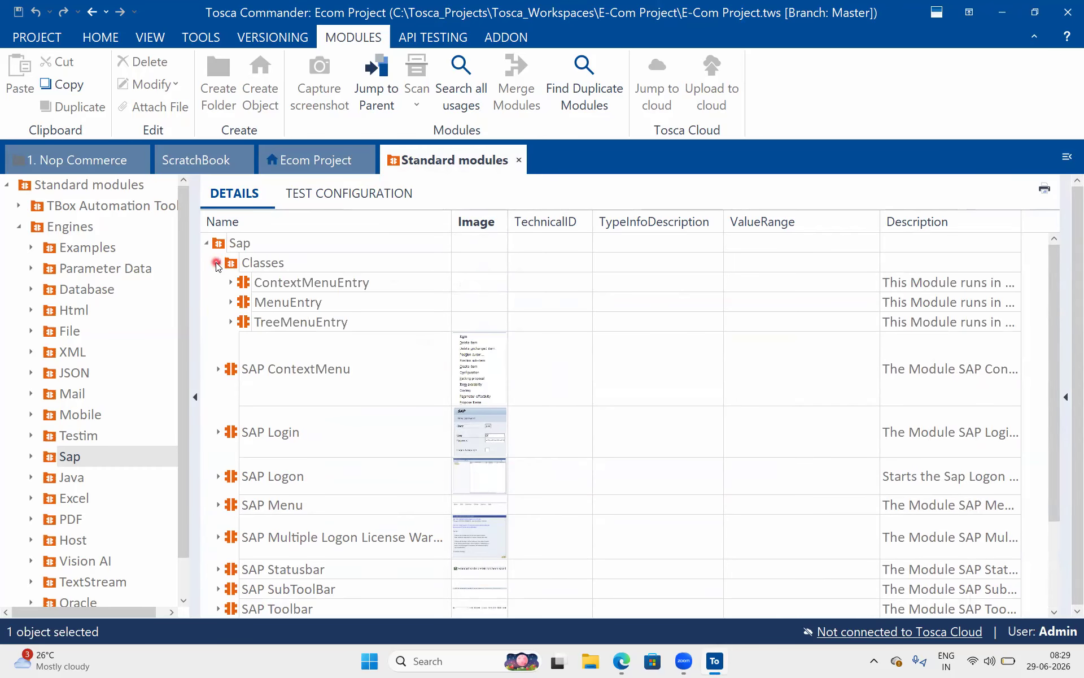
left_click(217, 263)
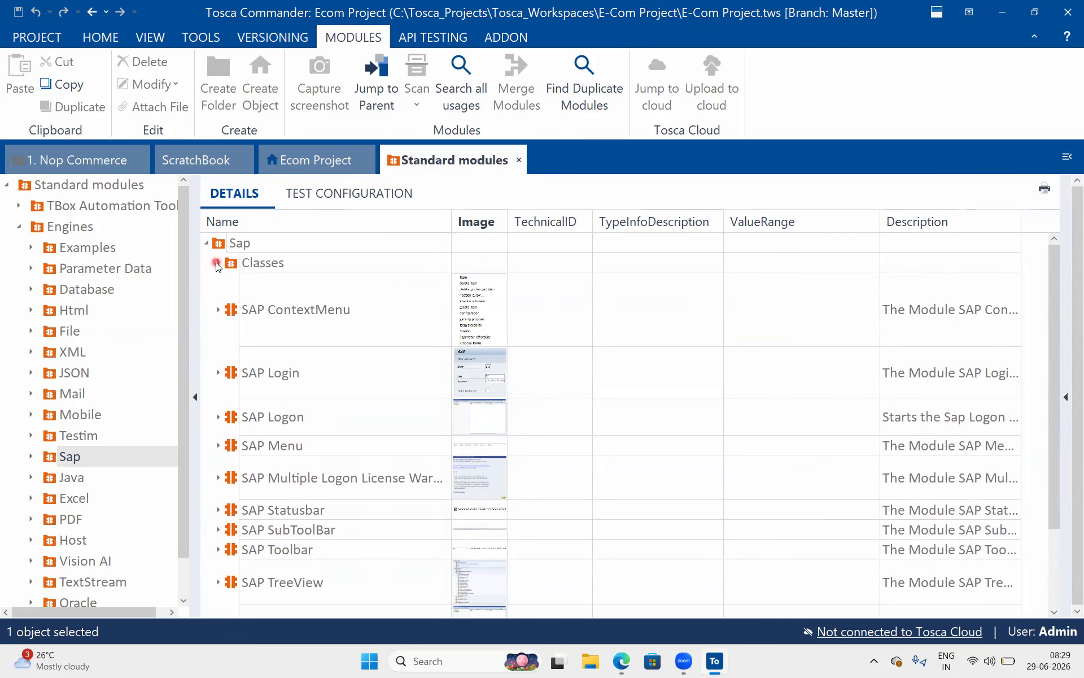
left_click(381, 304)
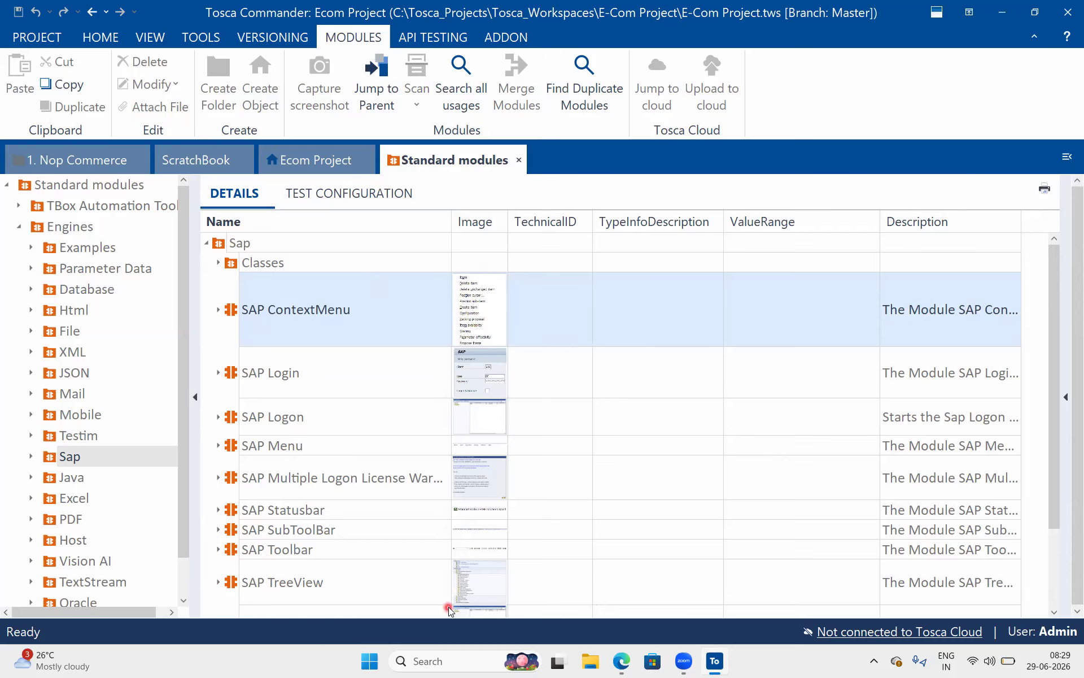
left_click(452, 665)
Launch SAP Logon 750 from a Windows search for 'SAP', reposition it, and open its main menu.
type("SAP")
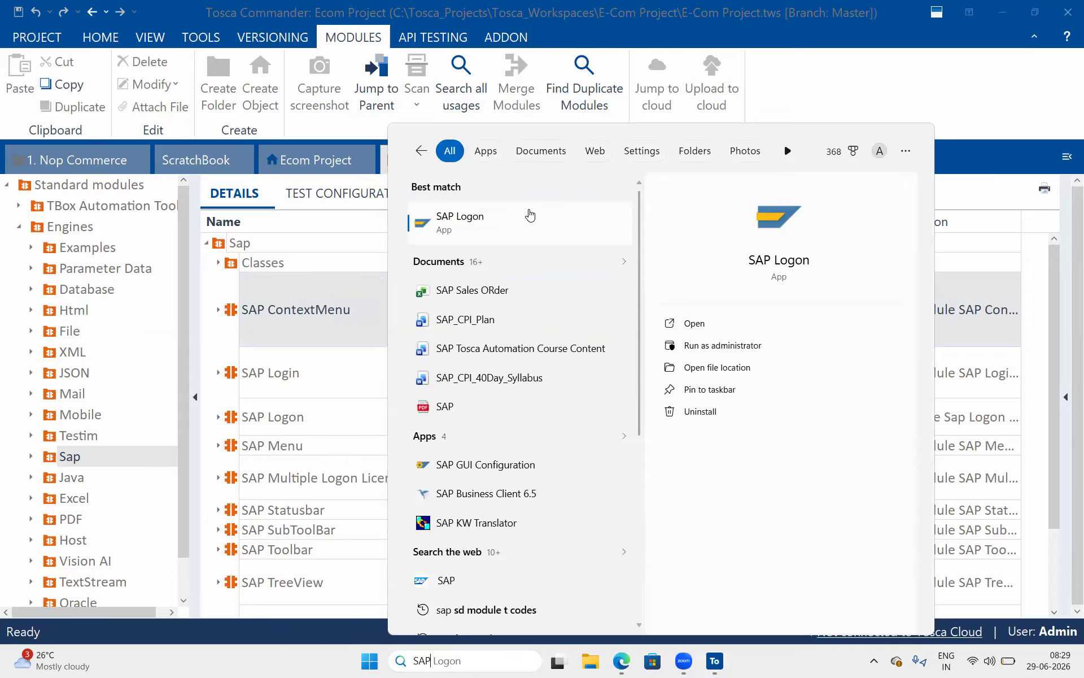
left_click(529, 213)
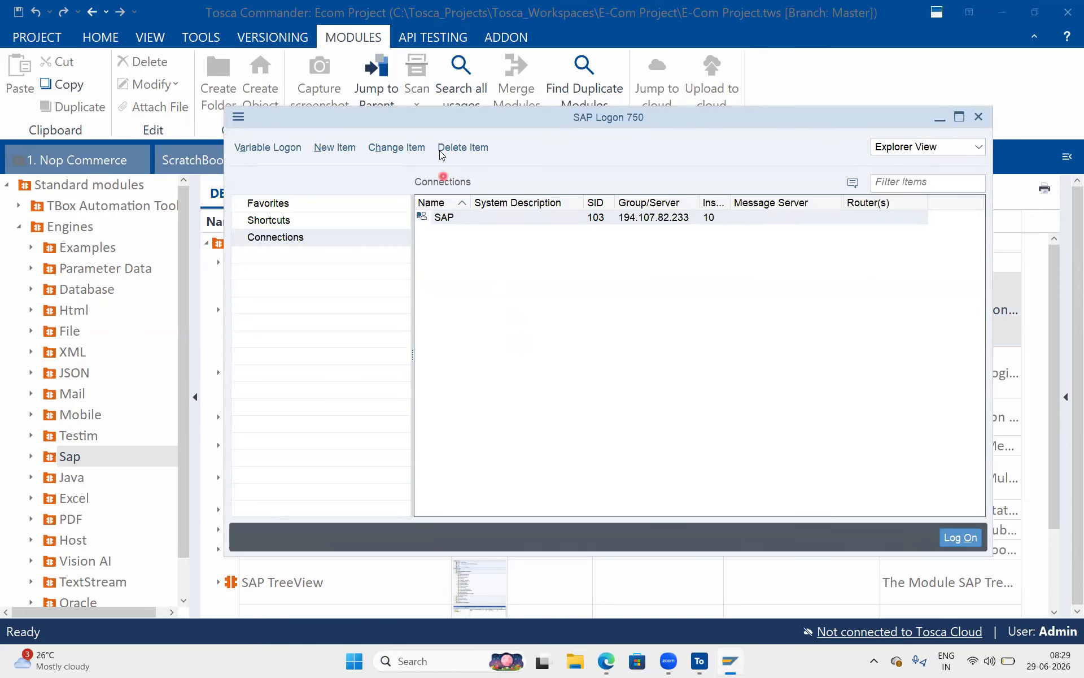
left_click_drag(438, 121, 343, 113)
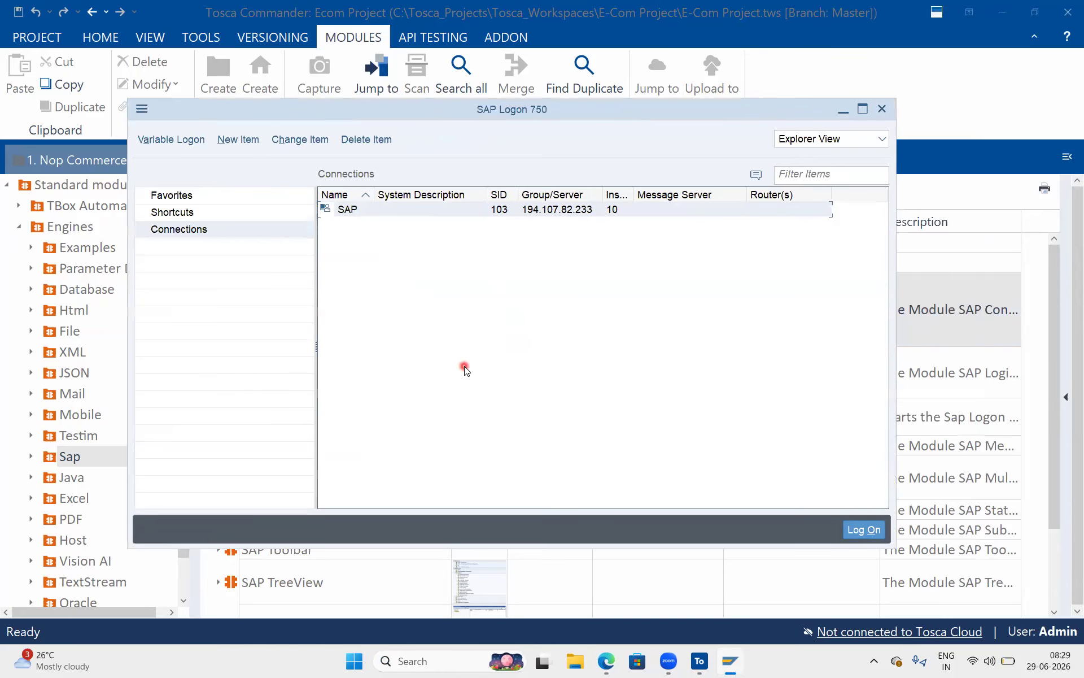
left_click_drag(304, 111, 325, 107)
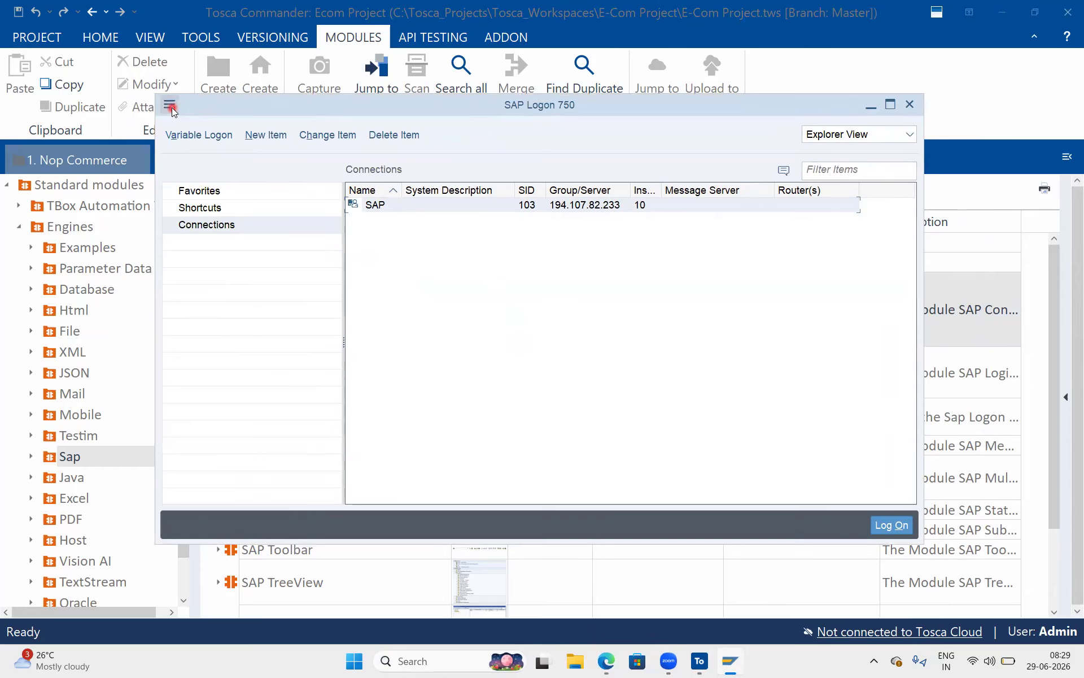
left_click(170, 106)
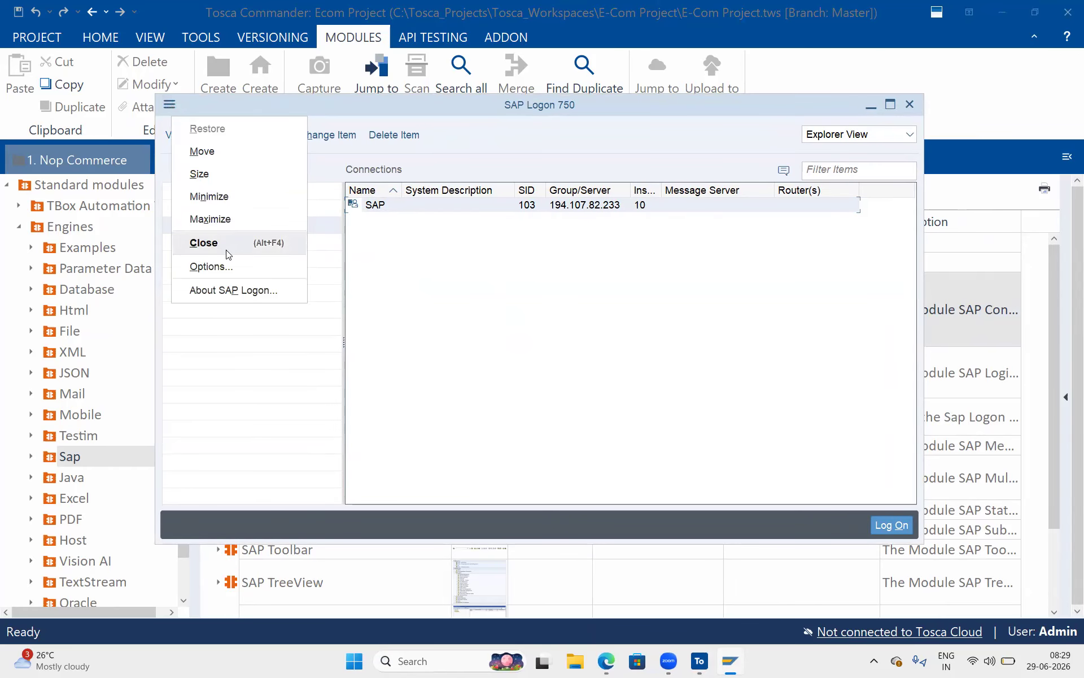
Check under Options > Accessibility & Scripting > Scripting that Enable scripting is ticked, then close.
left_click(234, 267)
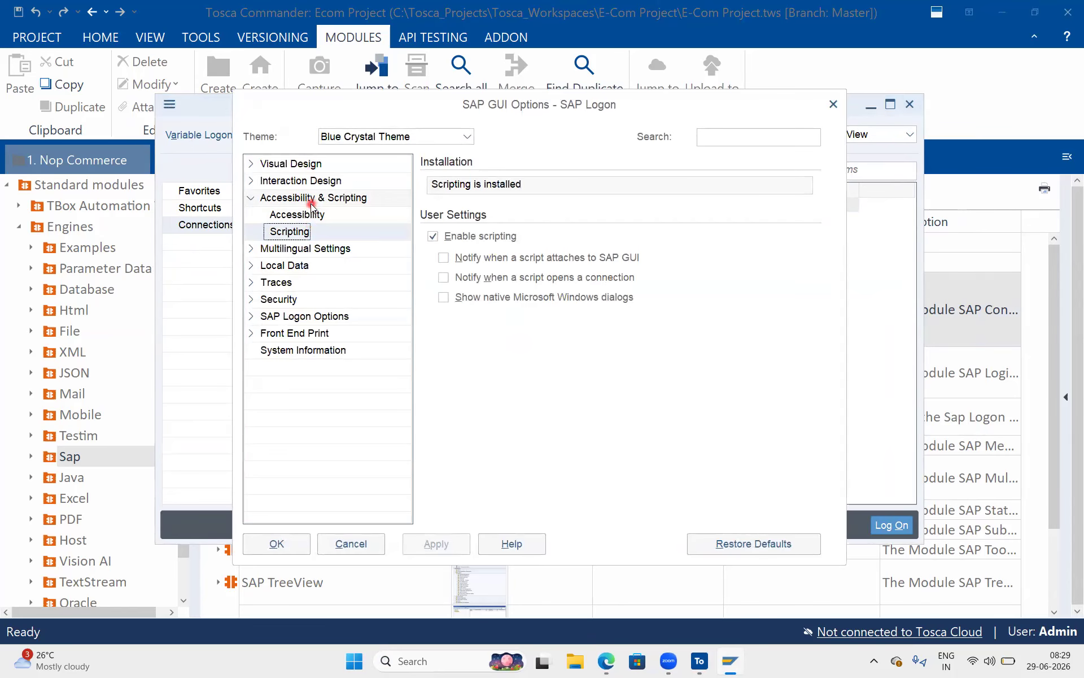
left_click(311, 200)
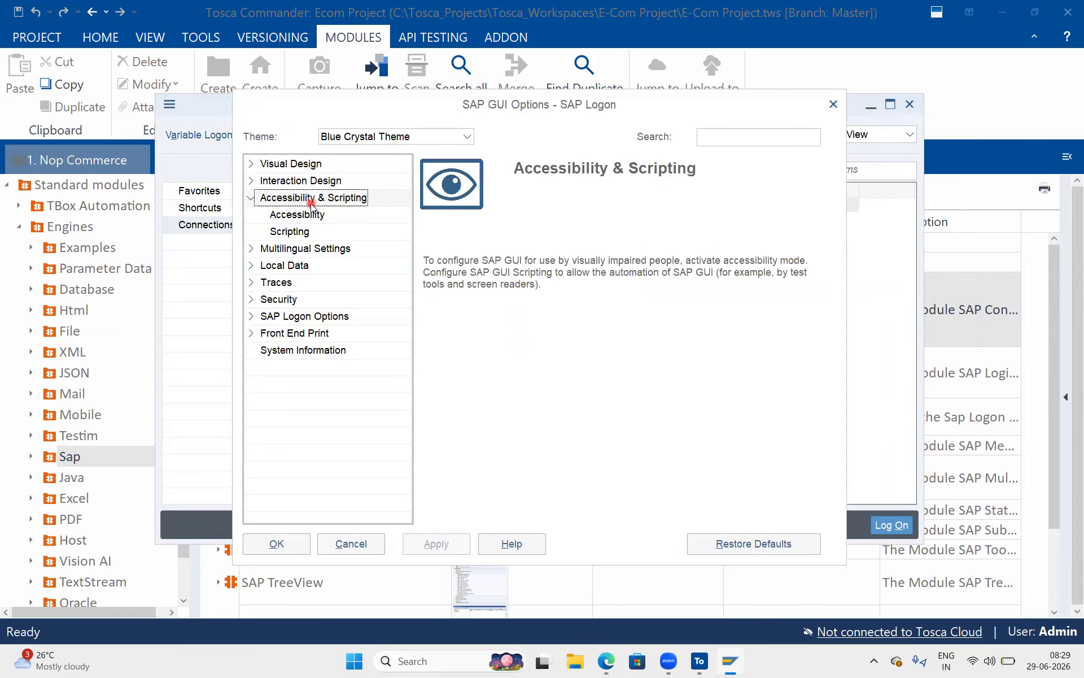
left_click(301, 233)
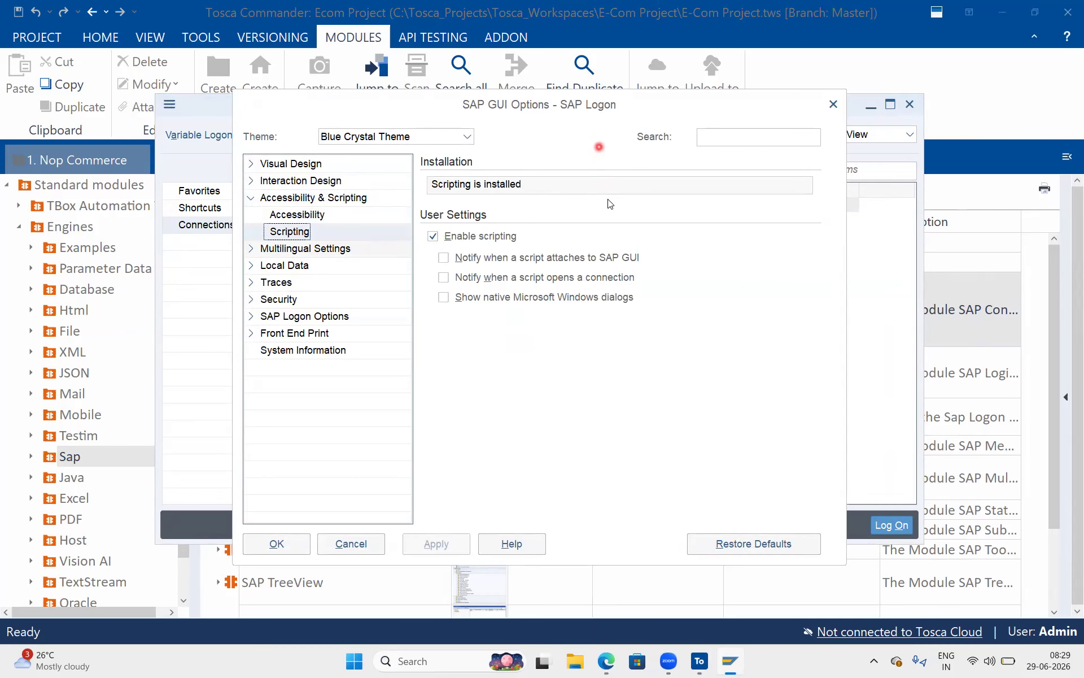
mouse_move(417, 222)
left_mouse_down()
mouse_move(545, 237)
mouse_move(541, 250)
left_mouse_up()
left_click_drag(429, 250, 461, 316)
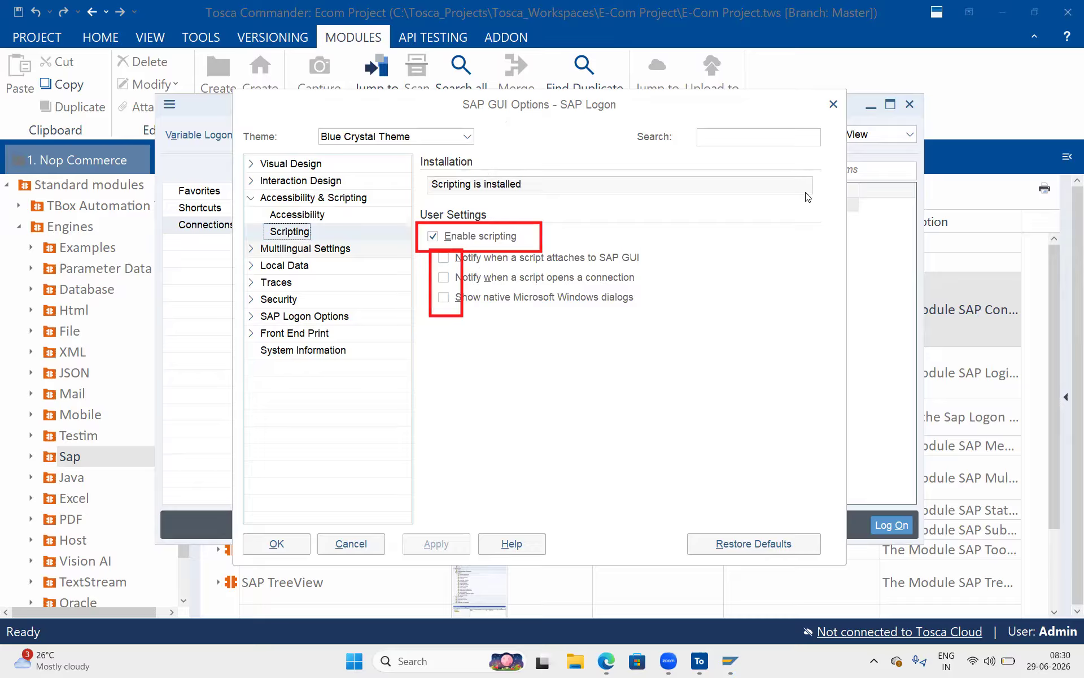
key("Escape")
left_click(832, 105)
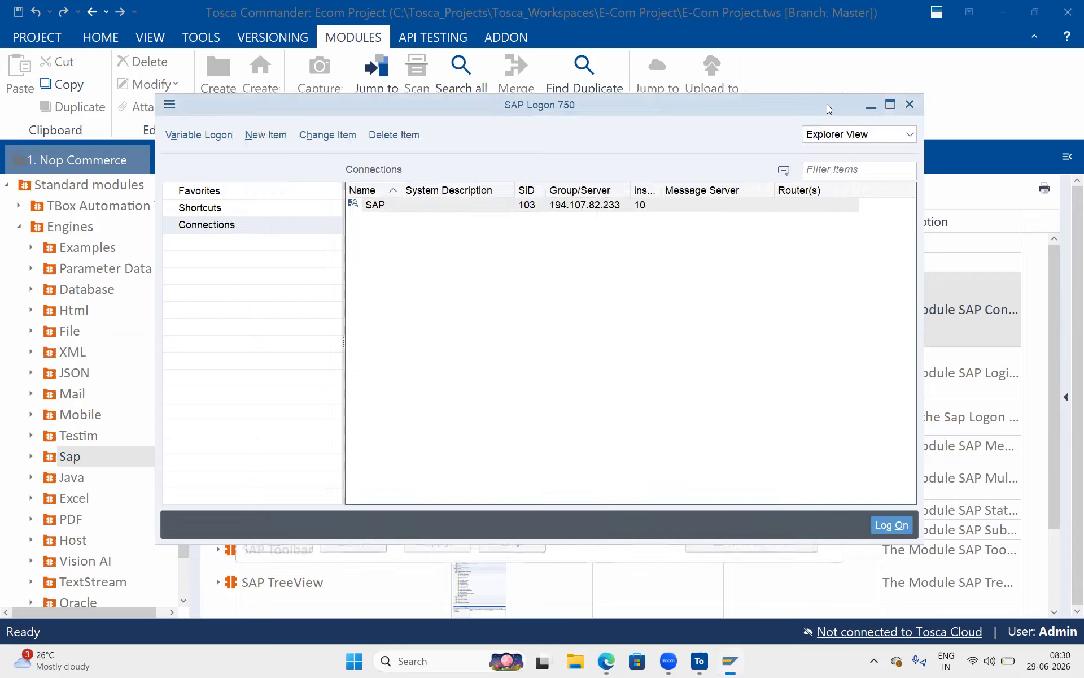
Open the SID 103 connection and log on to client 800 with the saved user and password.
double_click(382, 203)
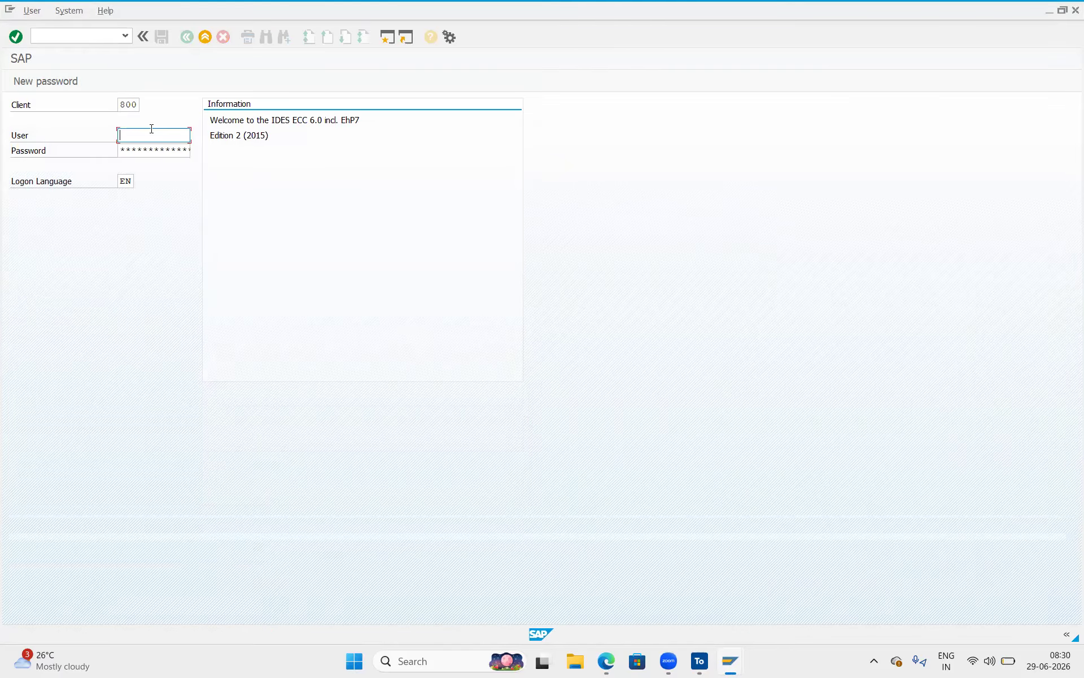
type("T")
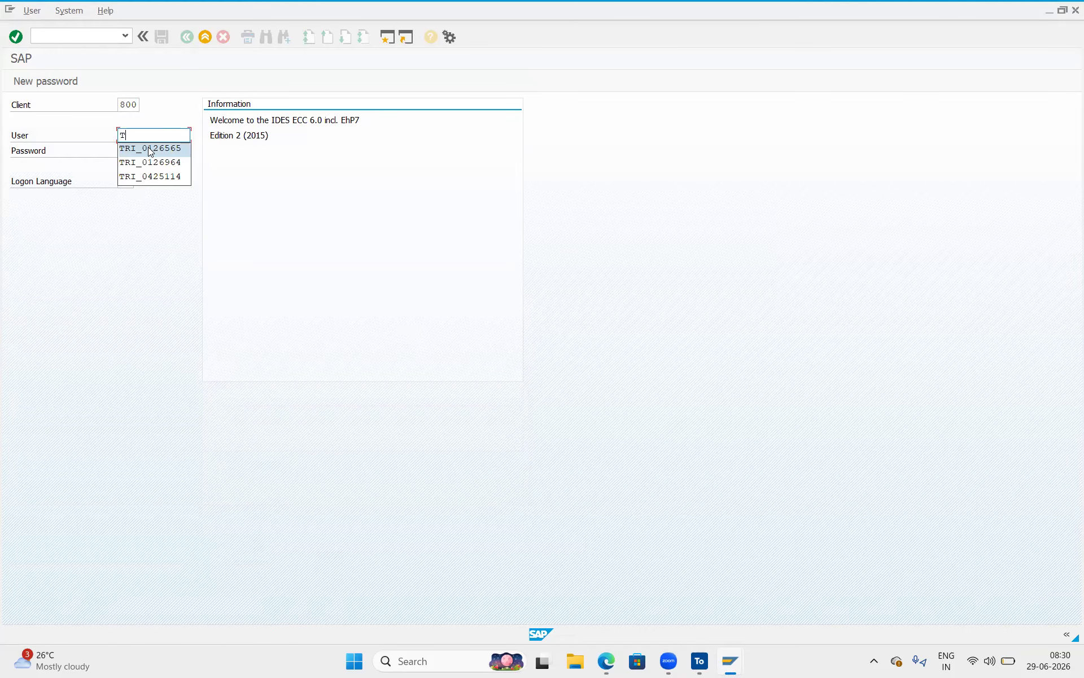
left_click(149, 148)
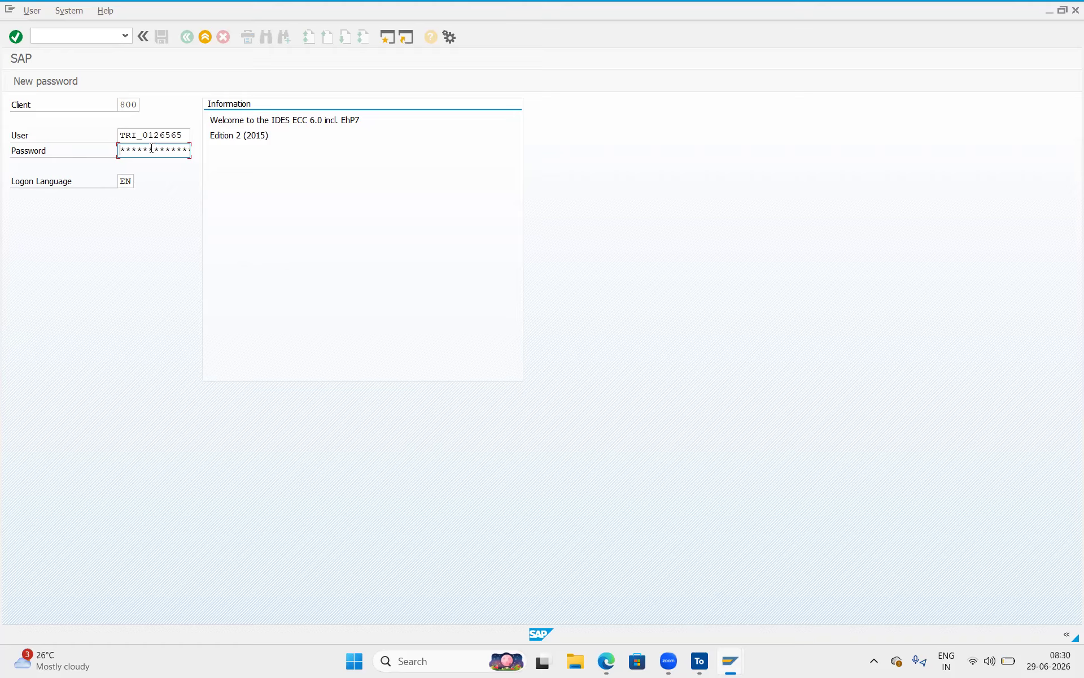
type("****")
key("Return")
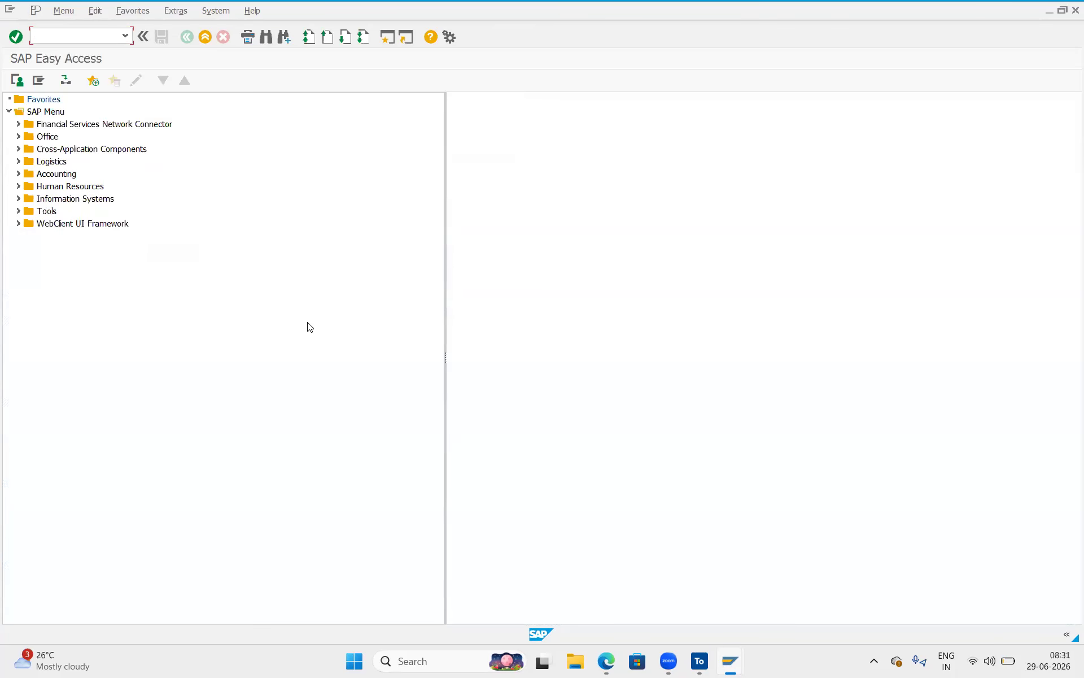
Narrow the SAP Menu tree pane and expand Tools, Information Systems, Human Resources and Accounting.
left_click_drag(446, 326, 315, 277)
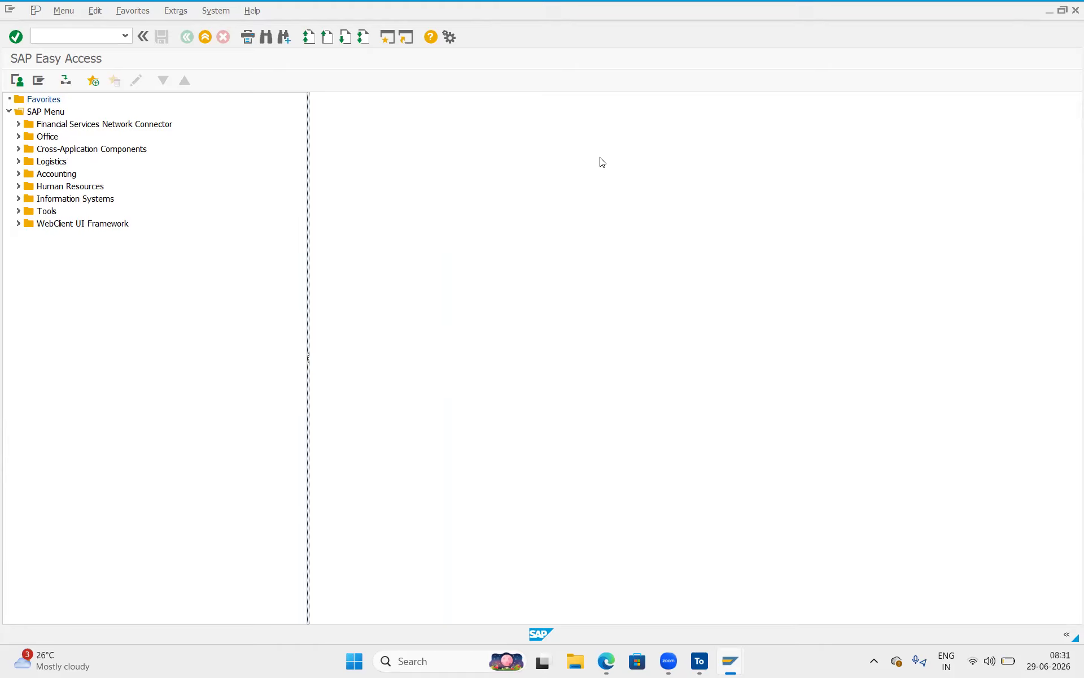
left_click(87, 128)
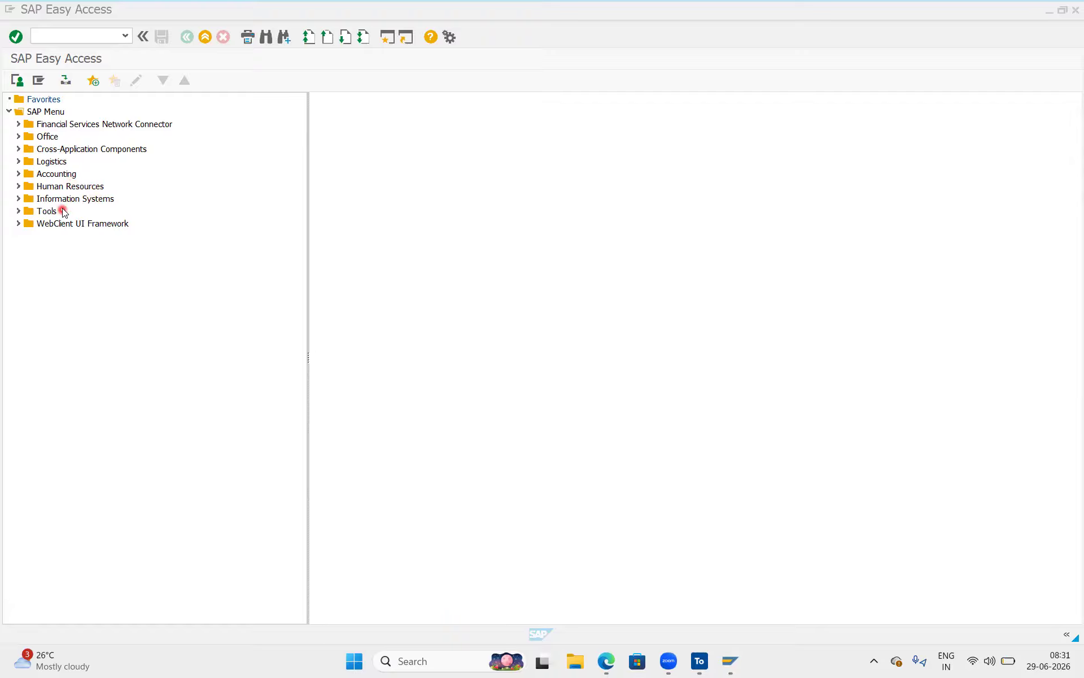
left_click(19, 211)
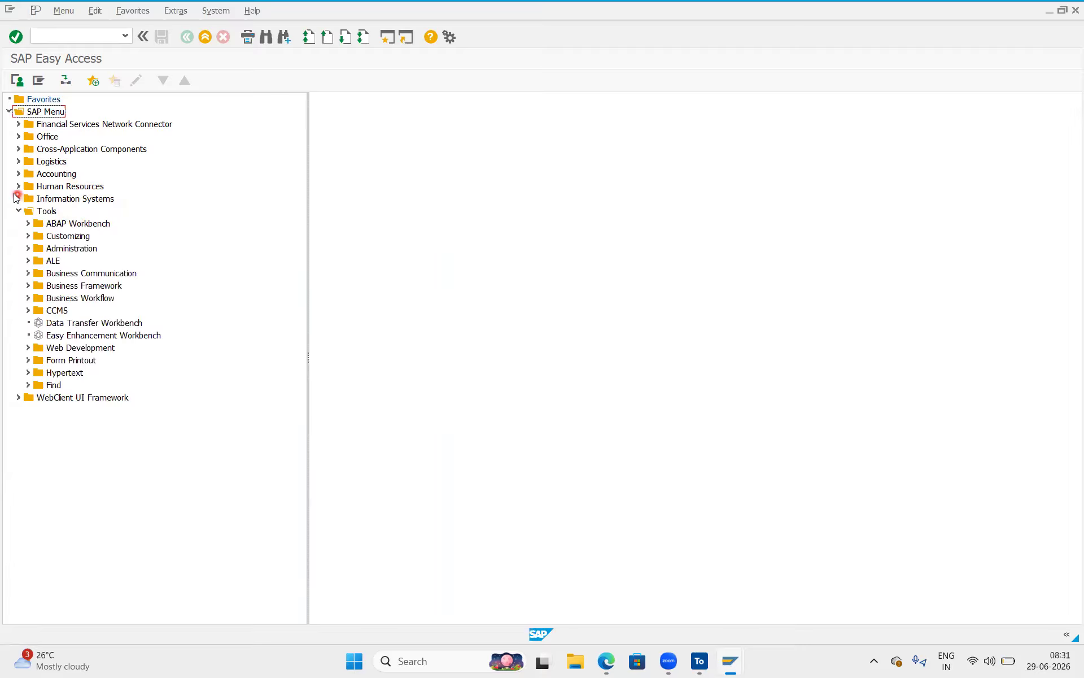
left_click(18, 199)
left_click(17, 187)
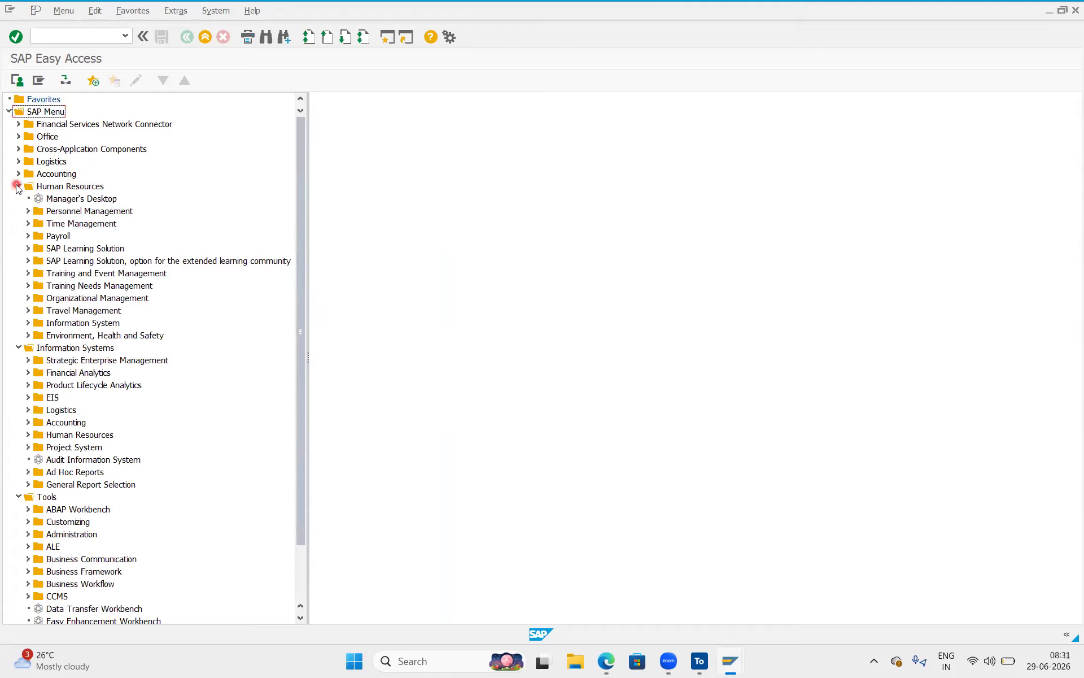
left_click(17, 174)
Browse Logistics and Cross-Application Components (Classification System), then collapse both folders again.
left_click(18, 161)
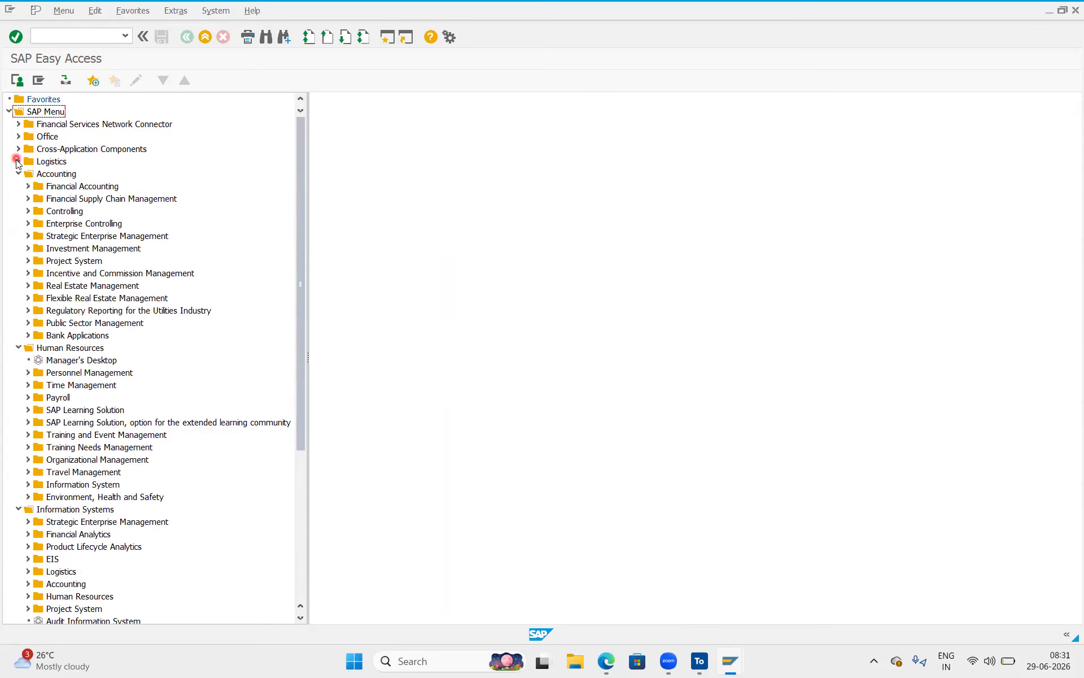
left_click(38, 163)
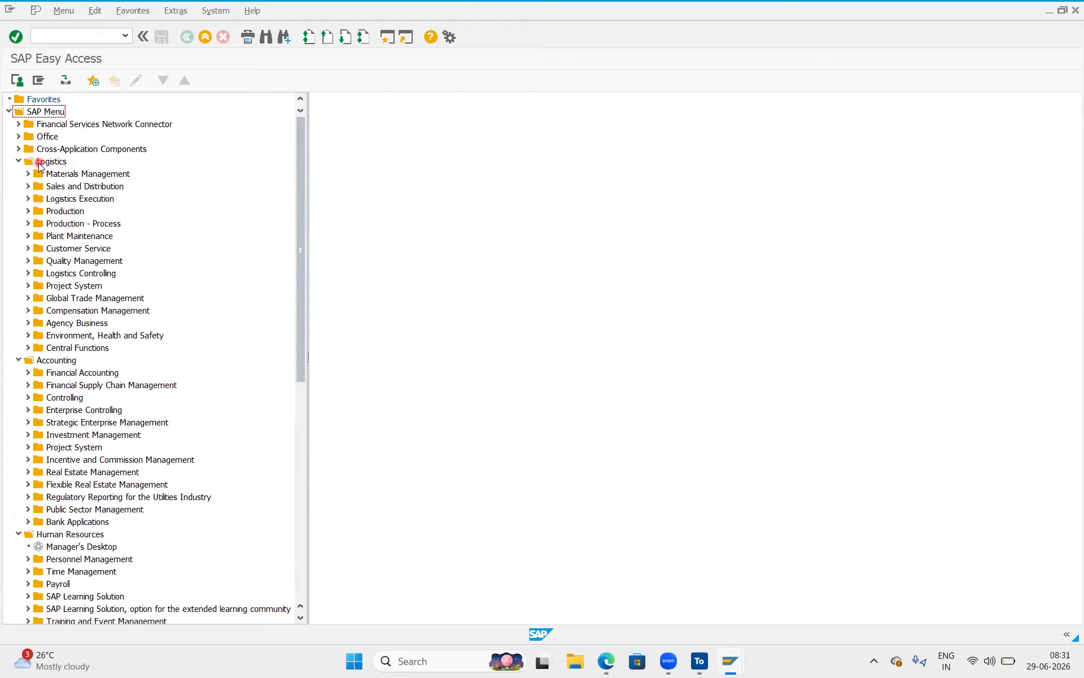
left_click(18, 150)
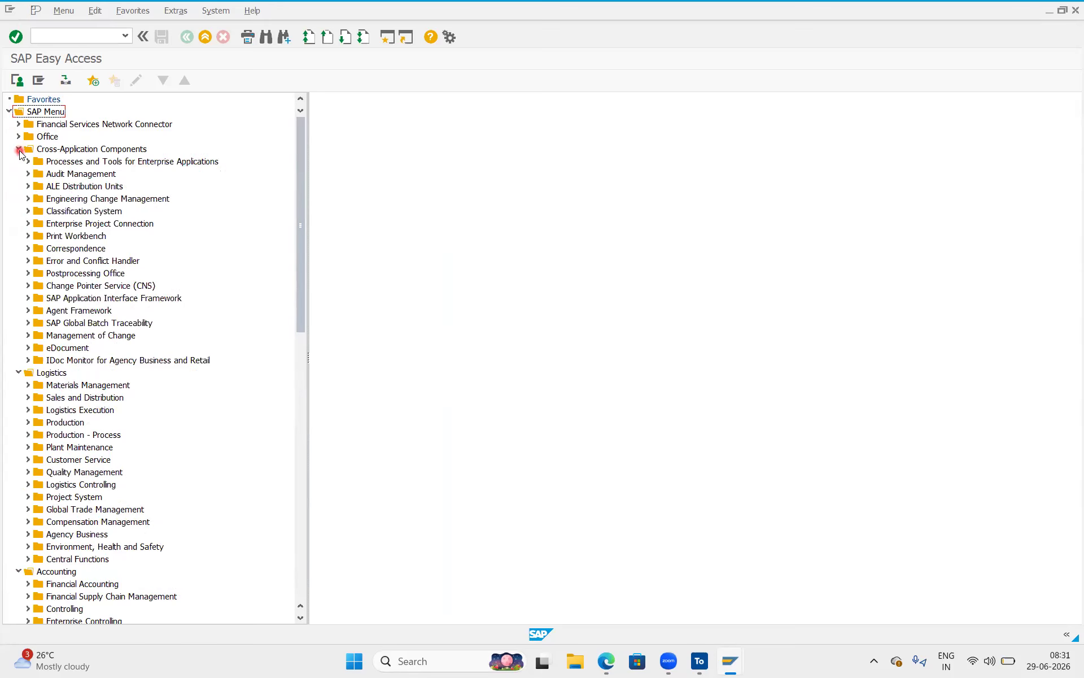
left_click(111, 212)
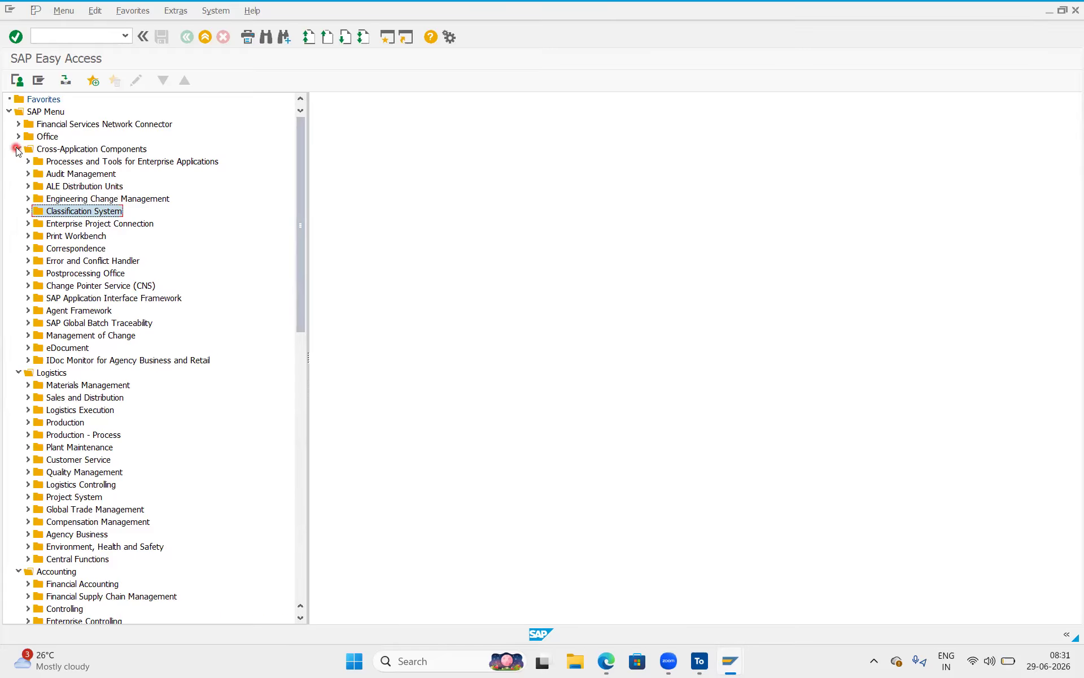
left_click(19, 149)
left_click(19, 162)
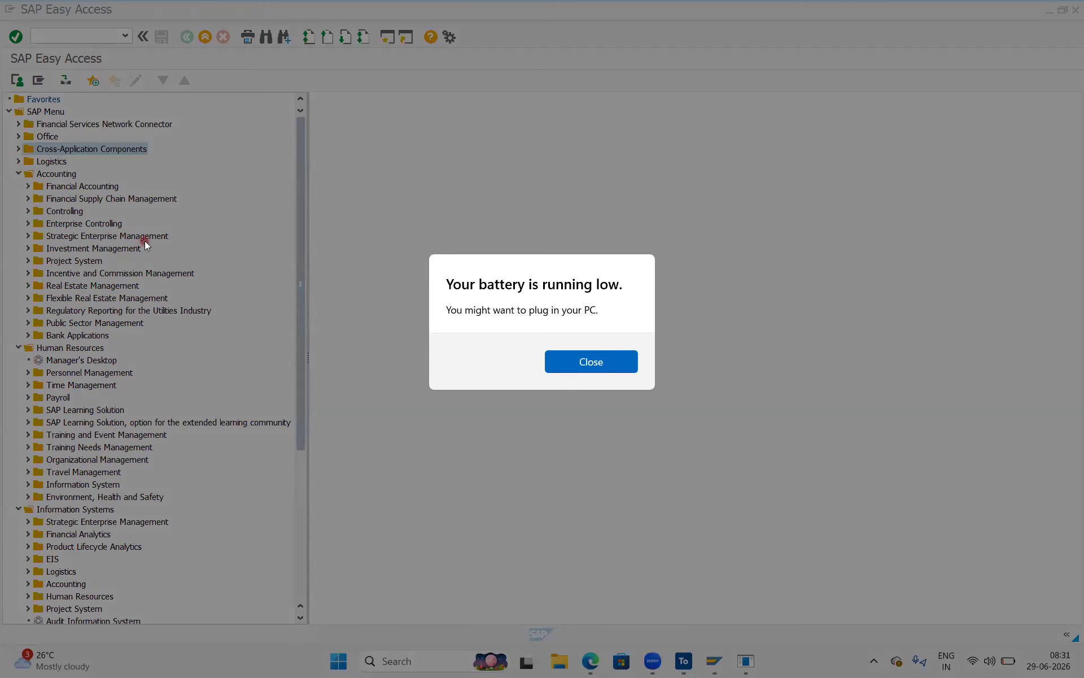
Close the Windows low-battery warning dialog.
left_click(600, 366)
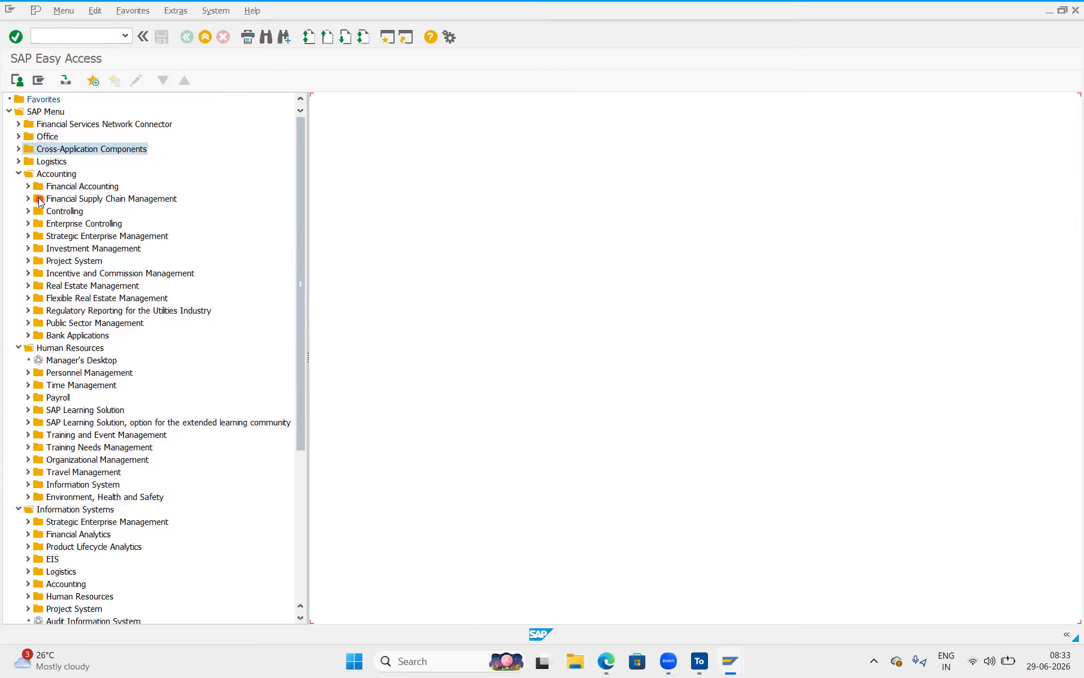
Collapse the Logistics, Accounting and Human Resources folders of the SAP Menu.
left_click(17, 162)
left_click(18, 162)
left_click(19, 173)
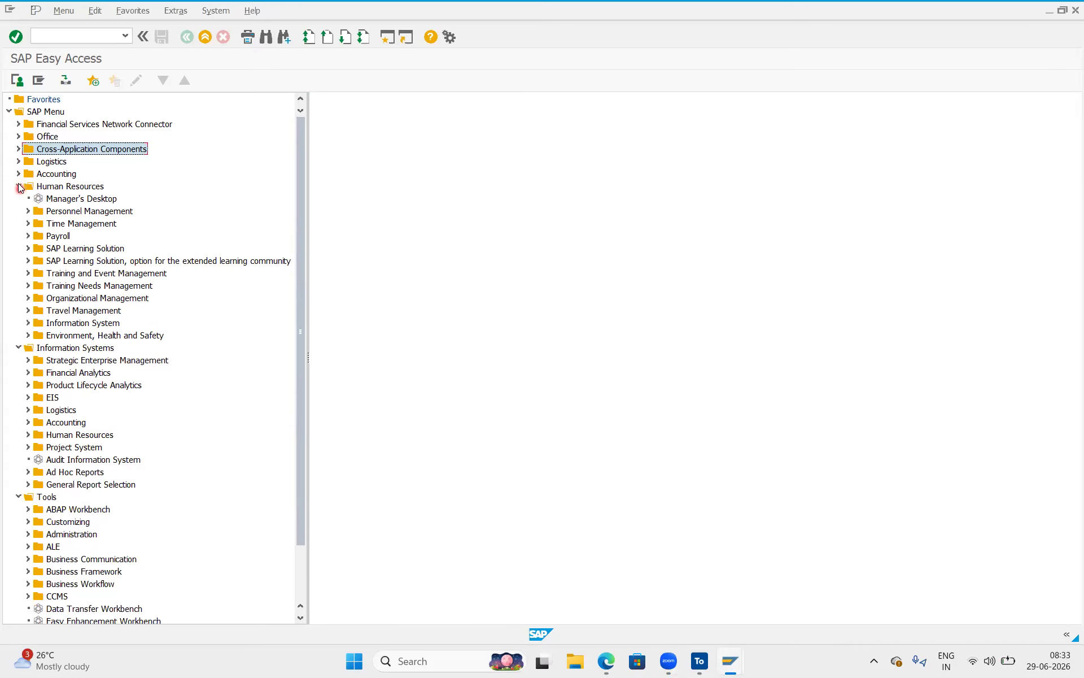
left_click(19, 186)
left_click(19, 186)
left_click(19, 186)
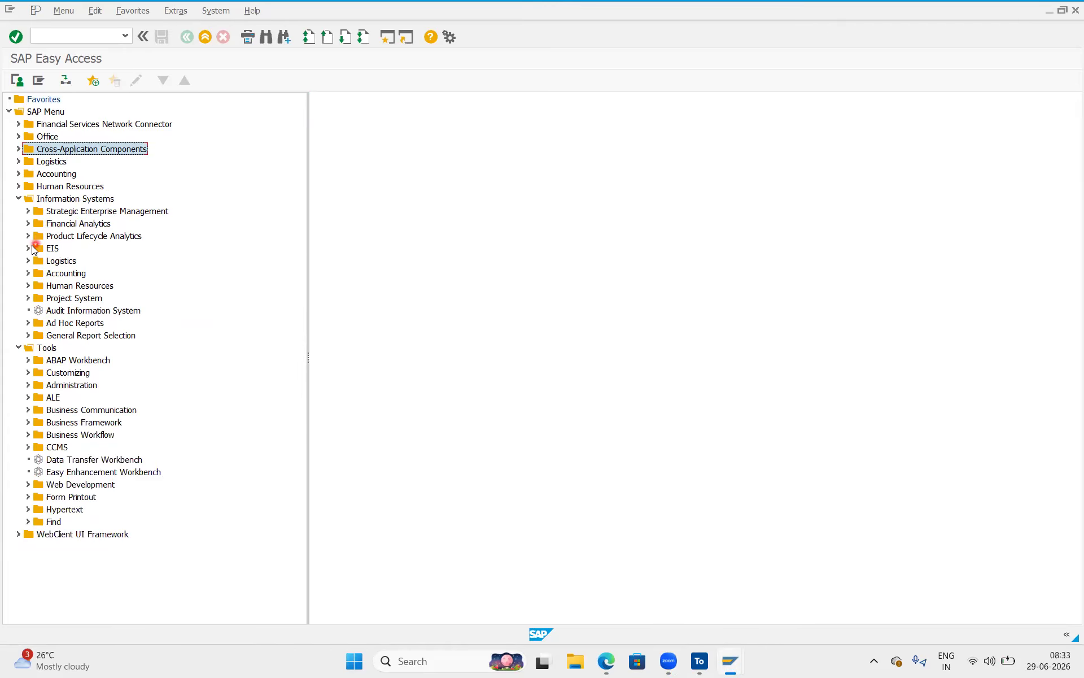
Drill into Information Systems > Accounting > Financial Accounting > General Ledger and launch Chart of Accounts.
left_click(27, 273)
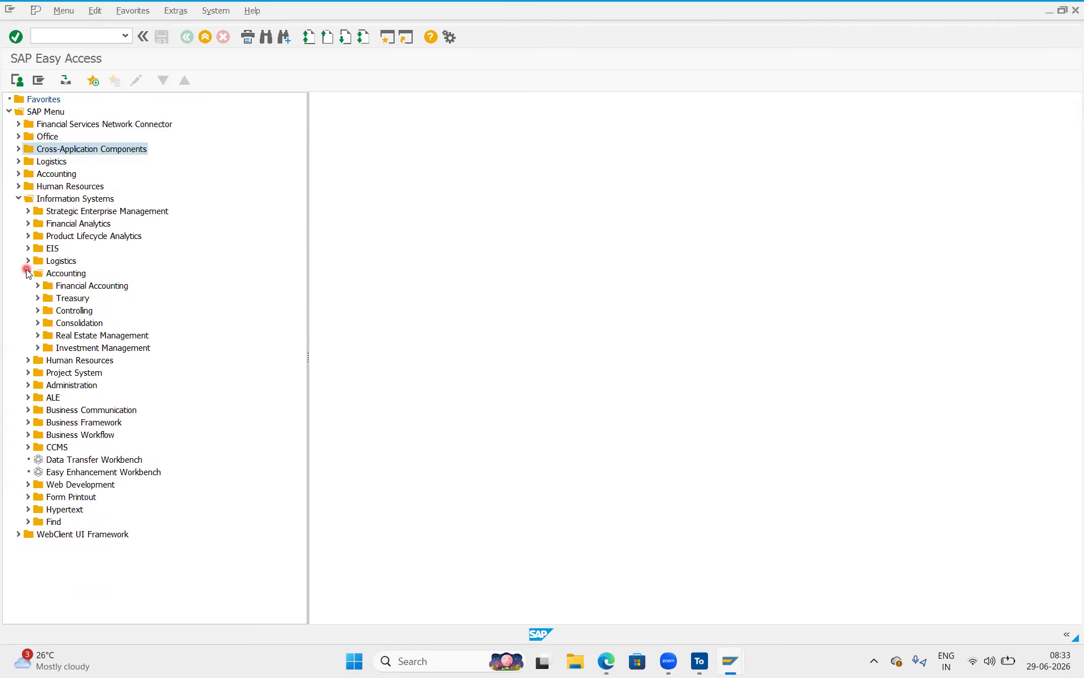
left_click(38, 286)
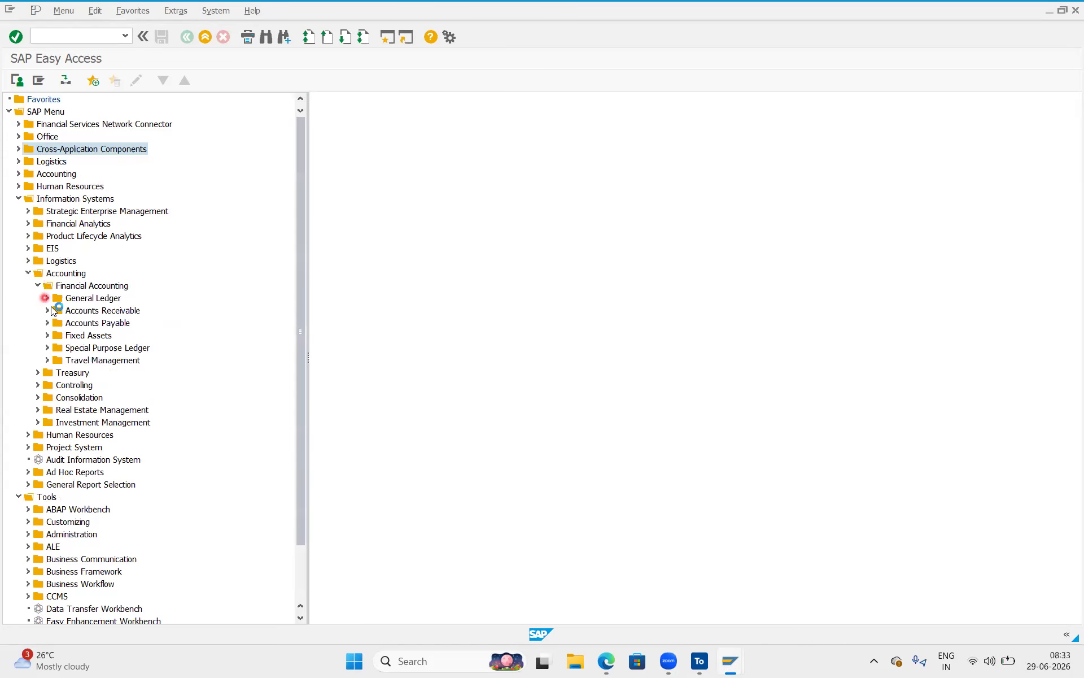
left_click(47, 298)
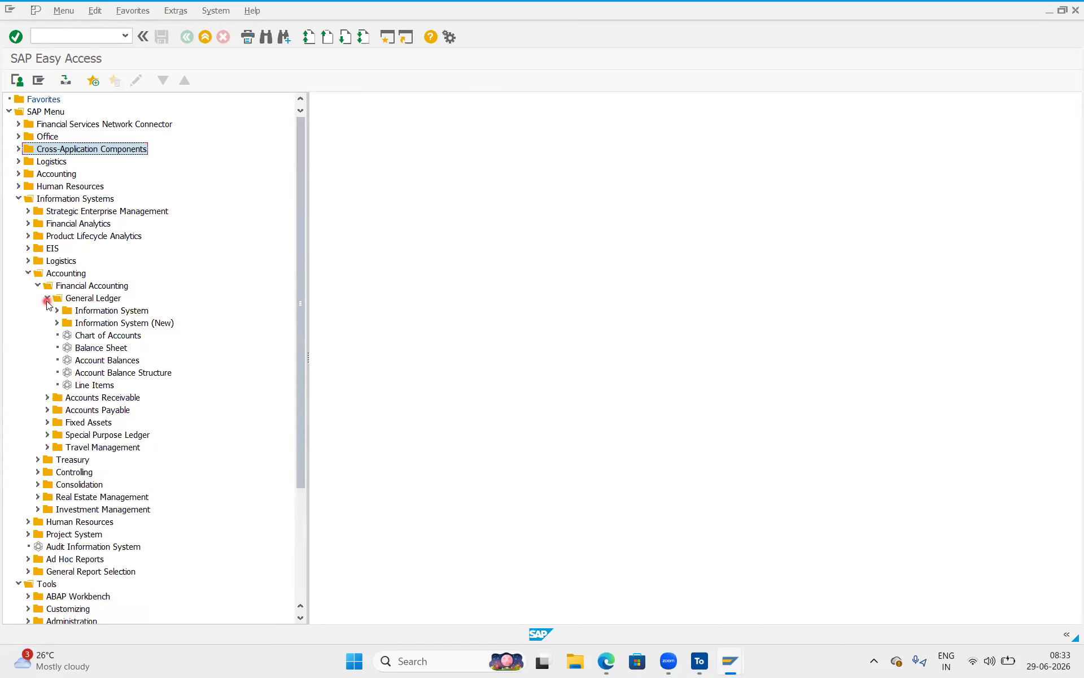
double_click(89, 337)
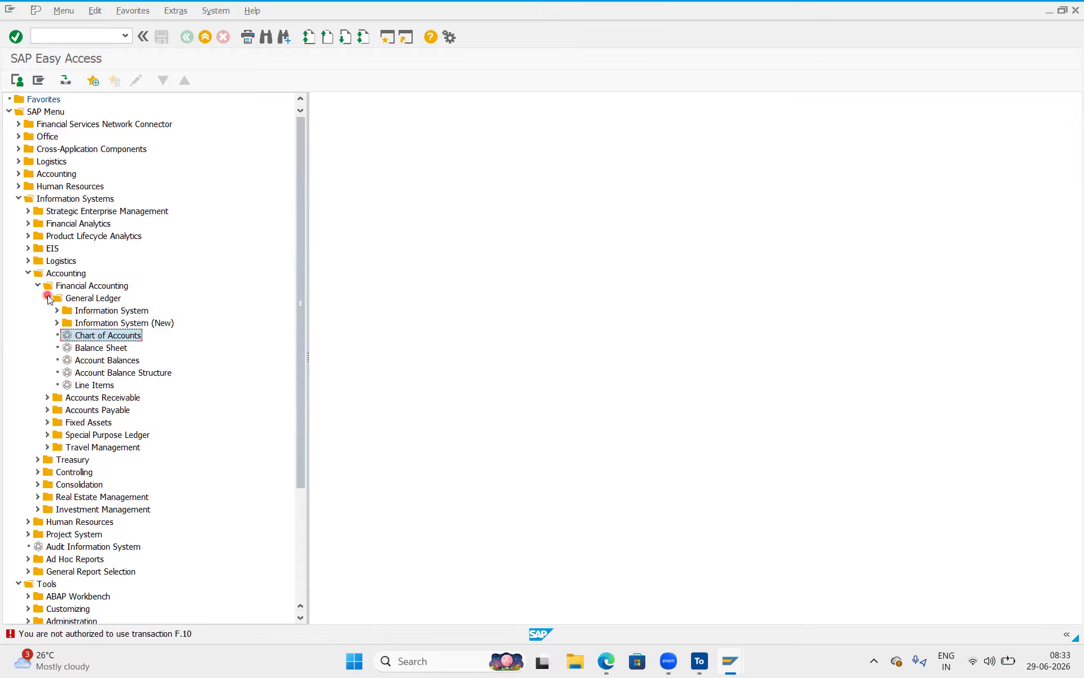
Collapse General Ledger, Financial Accounting, Accounting, Information Systems and Tools back to top level.
left_click(49, 298)
left_click(31, 277)
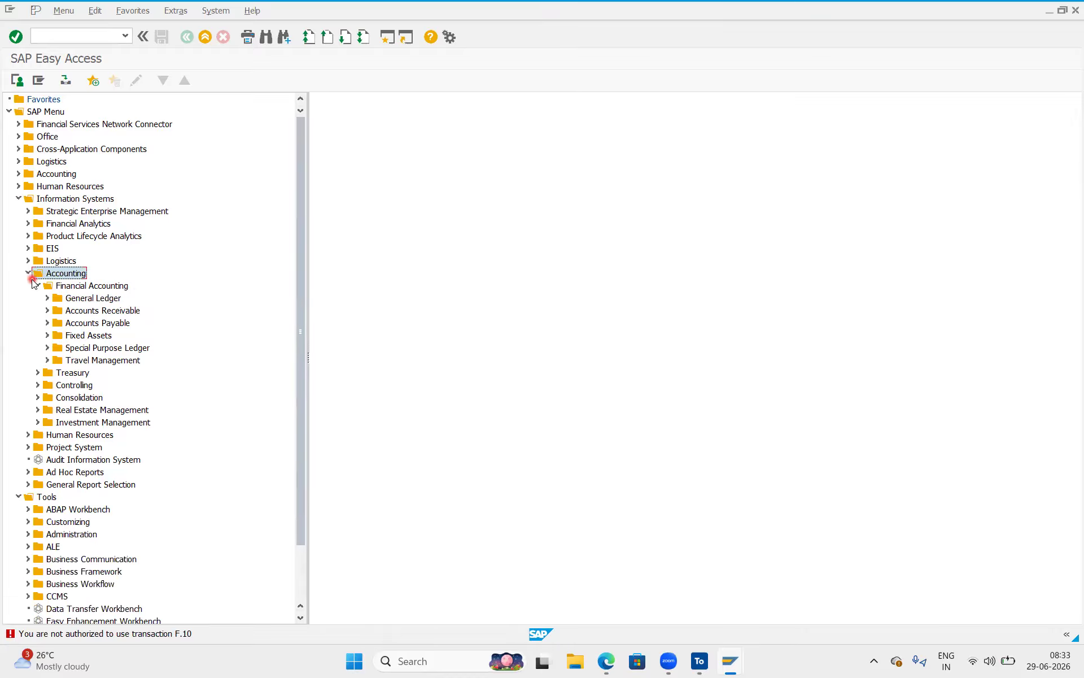
left_click(37, 284)
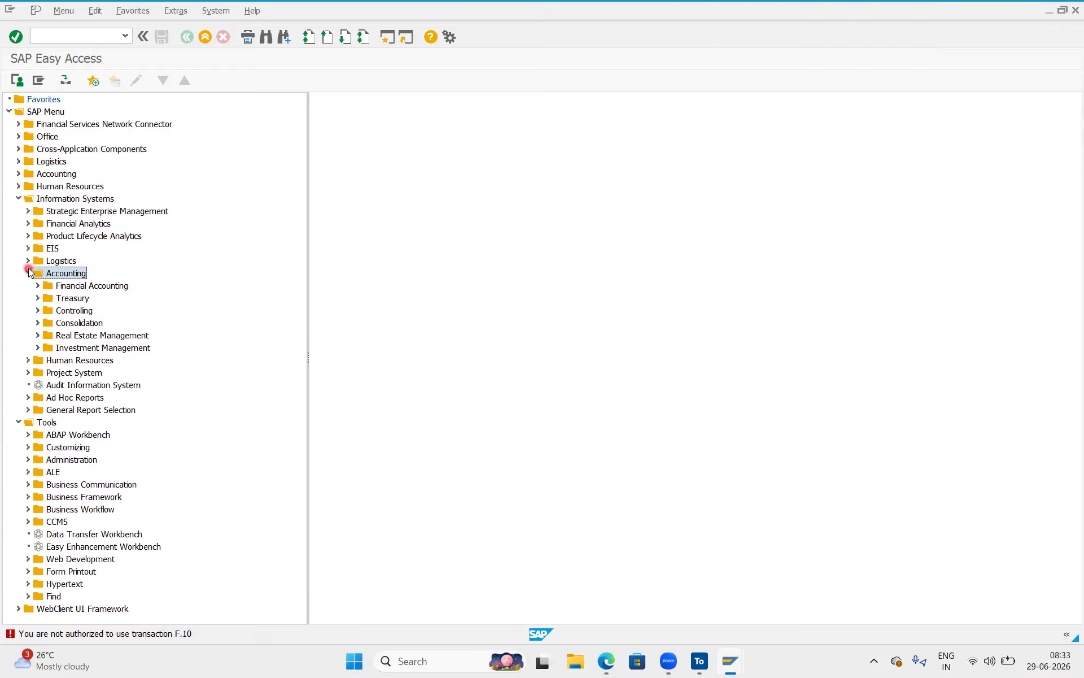
left_click(28, 272)
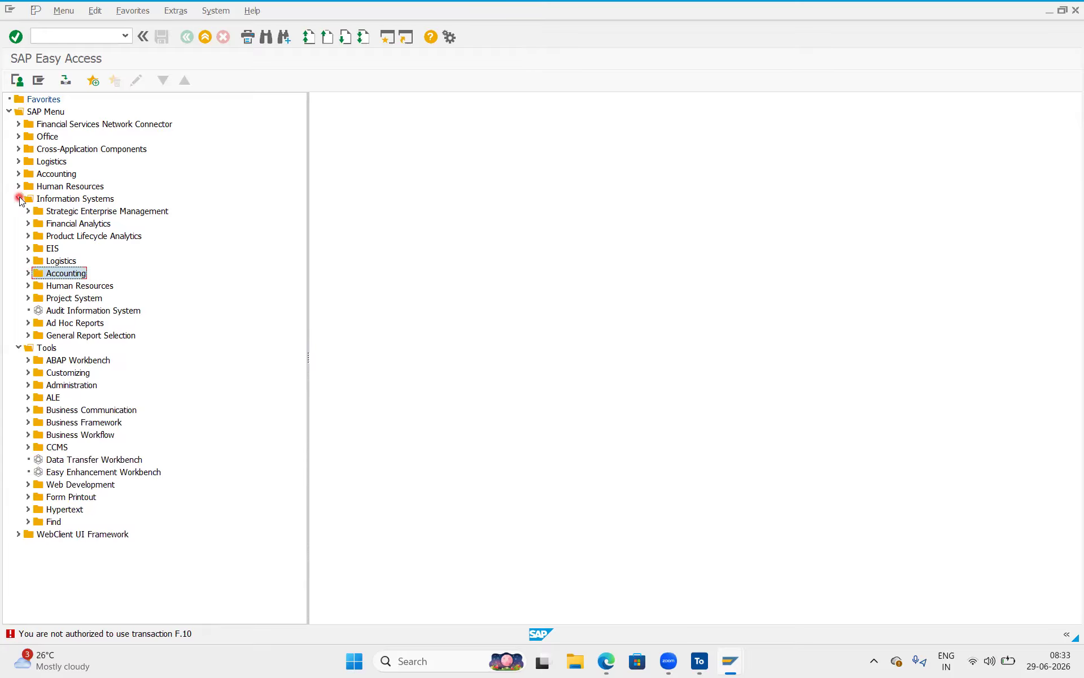
left_click(18, 198)
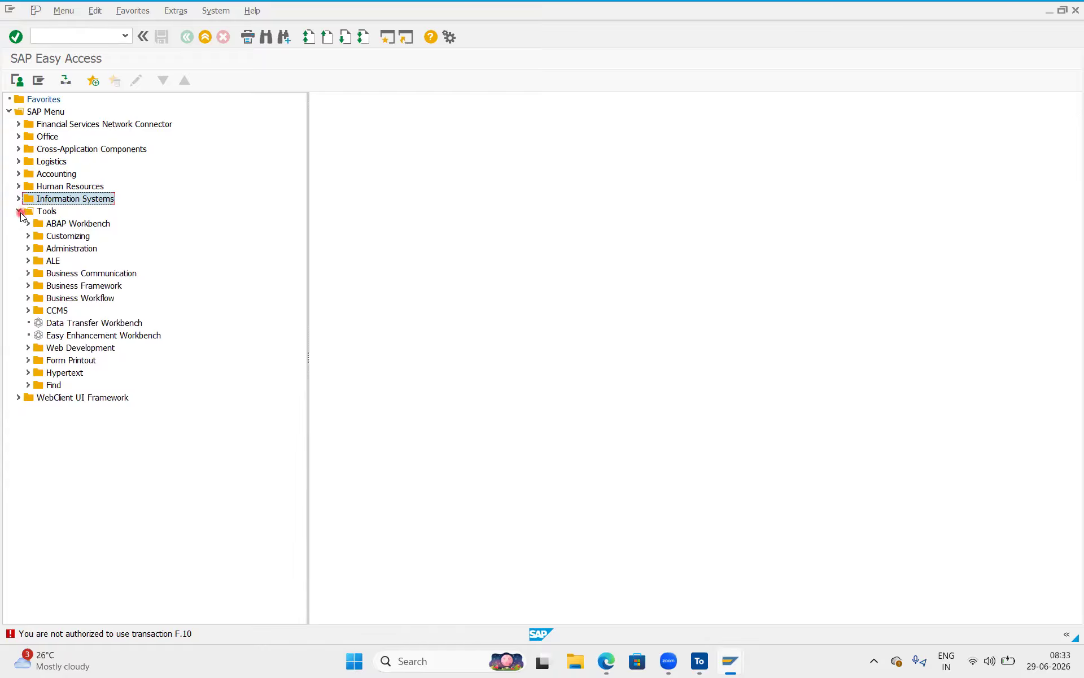
left_click(77, 325)
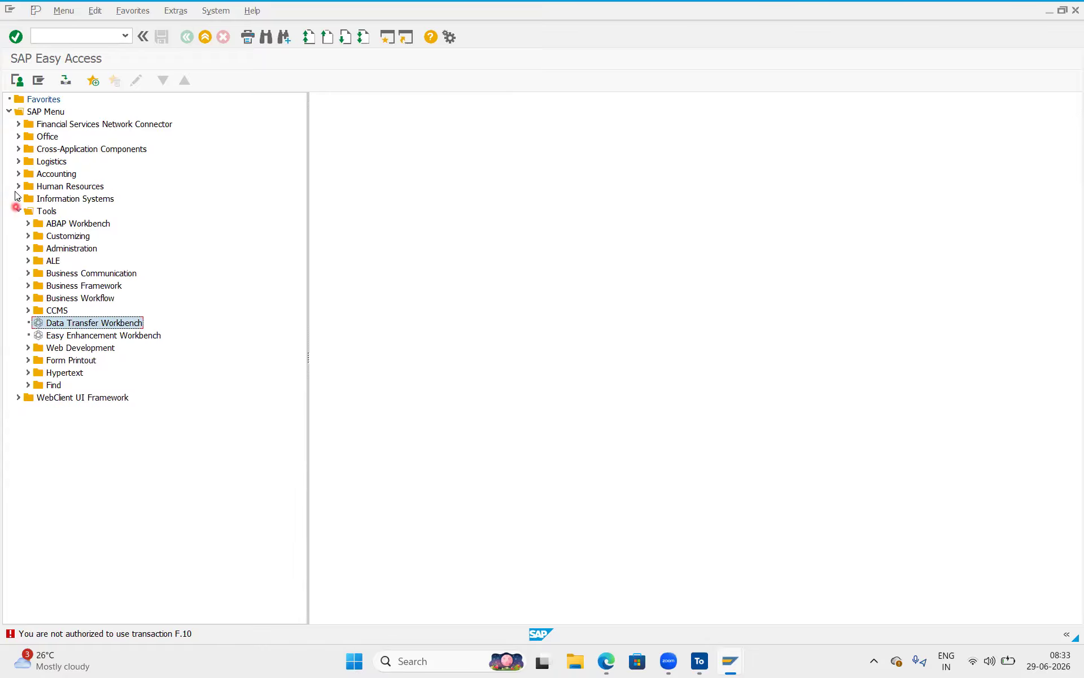
left_click(19, 198)
left_click(18, 198)
left_click(19, 211)
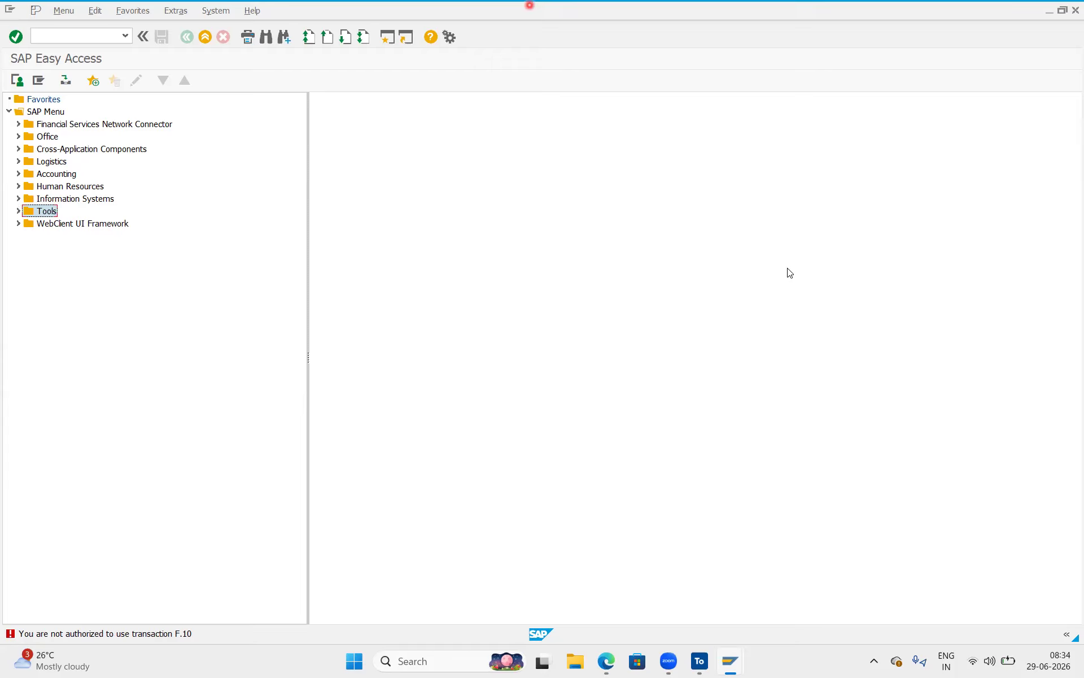
Expand Office and try launching Workplace (SBWP) and Start Workflow.
left_click(19, 136)
double_click(50, 150)
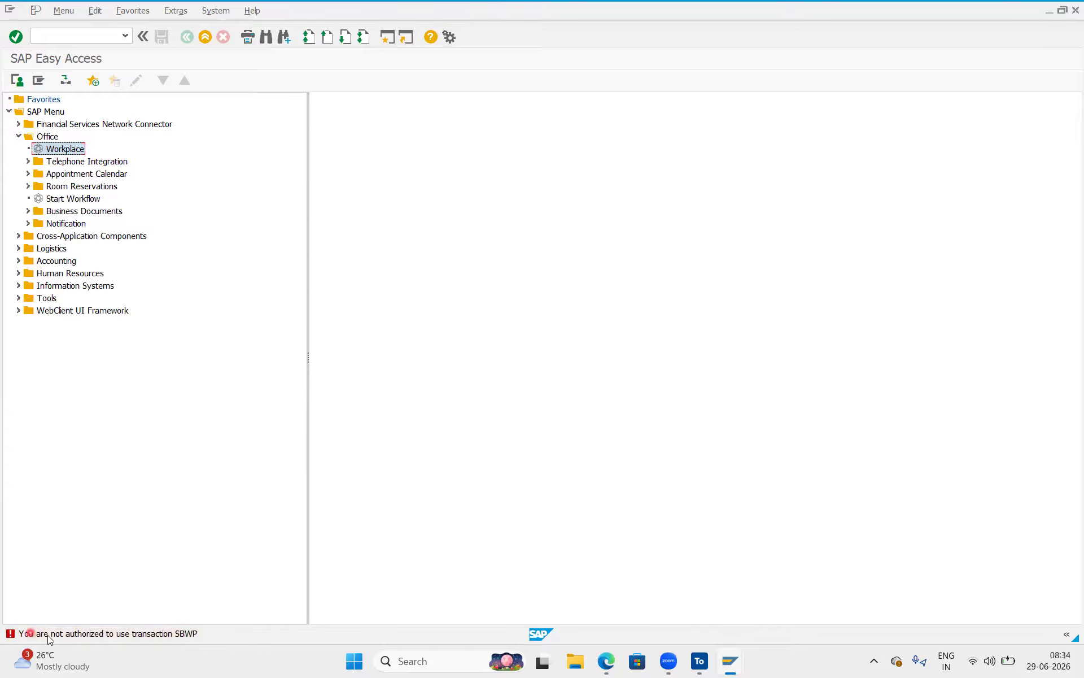
double_click(72, 200)
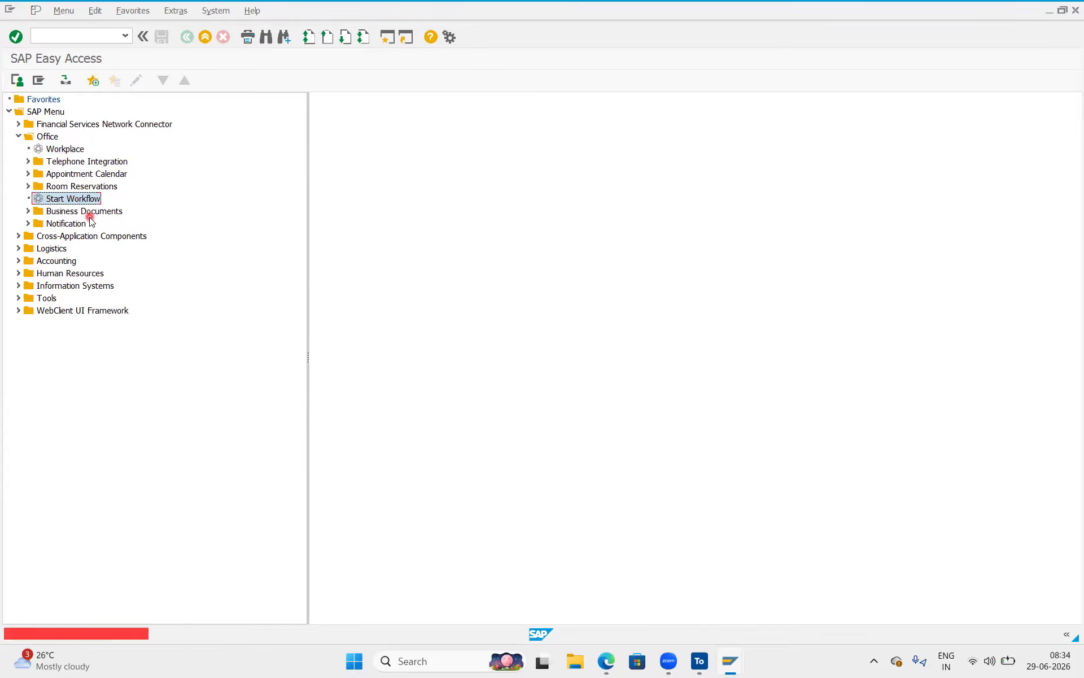
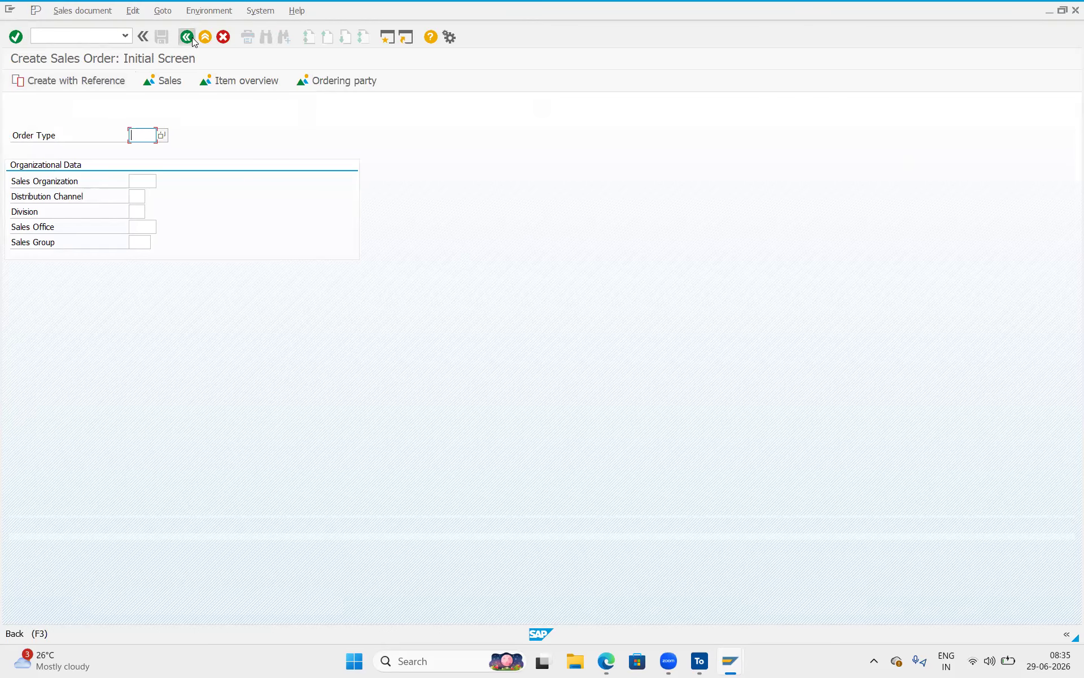
Run transaction RZ11, which is refused as unauthorized, then enter VA01 to reach Create Sales Order.
type("RZ2")
key("BackSpace")
type("11")
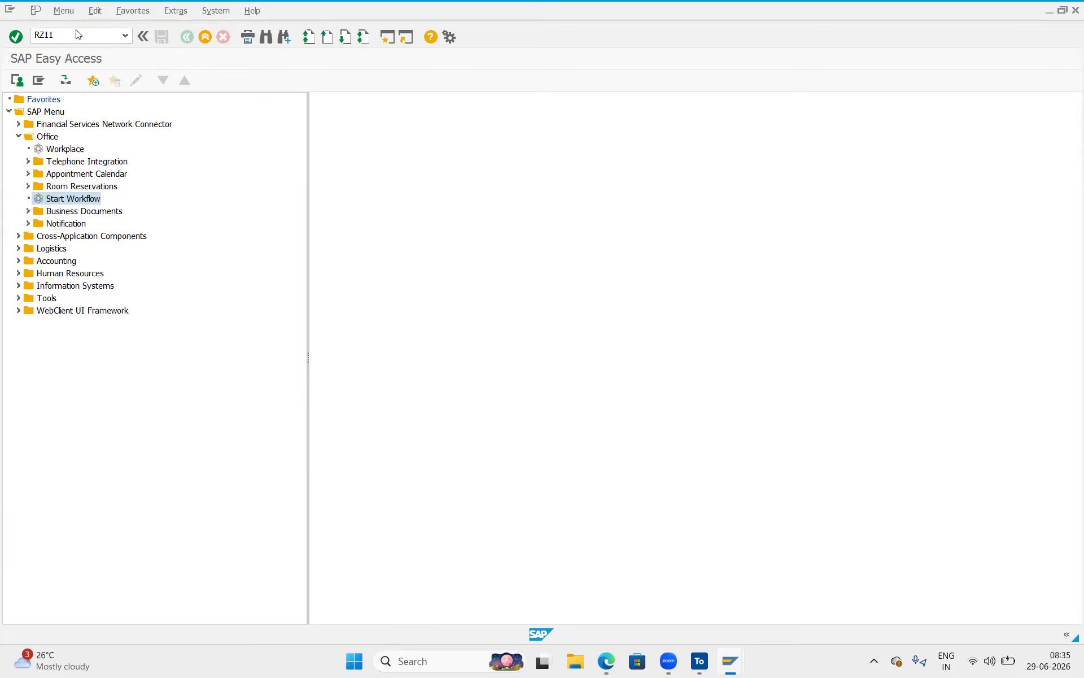
key("Return")
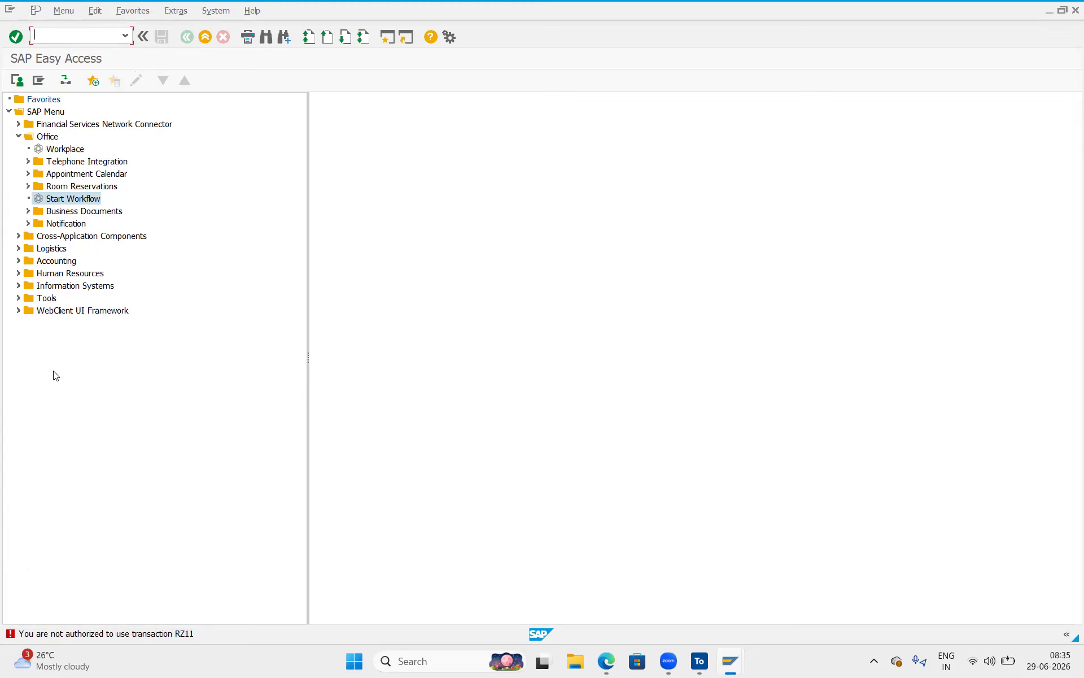
type("VA01")
key("Return")
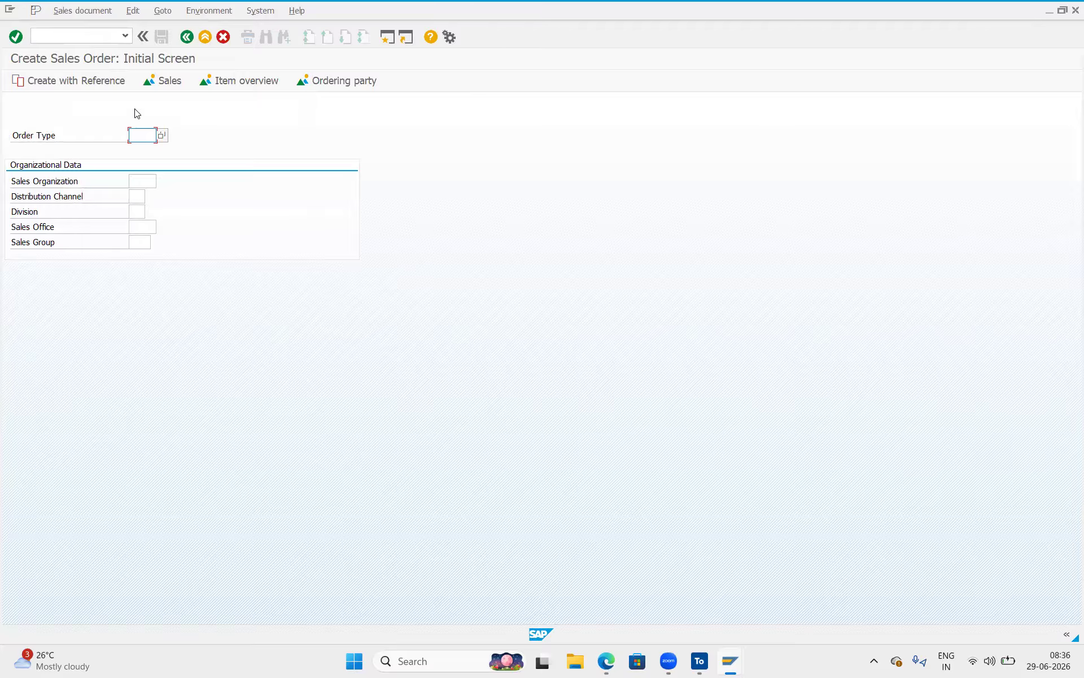
Start a red screen note beside the form reading 'DATA (Auth)'.
left_click(39, 135)
left_click(416, 118)
type("dATA")
key("BackSpace")
key("BackSpace")
key("BackSpace")
key("BackSpace")
type("DA")
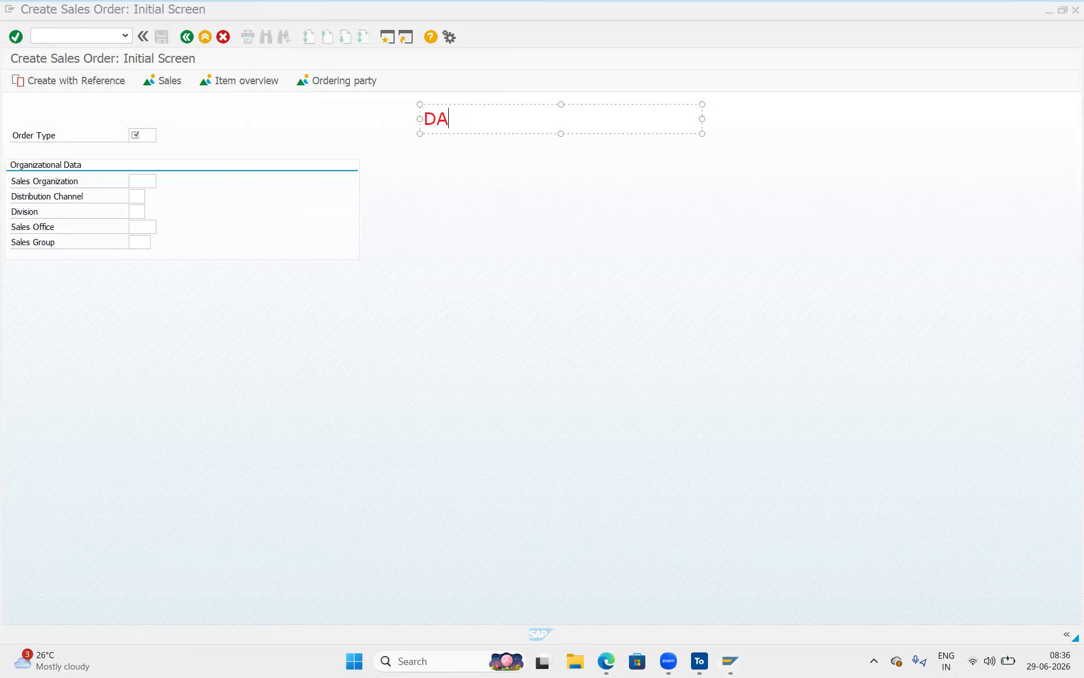
type("TA (Autho")
Add a second line 'Random Data.' to the note and commit it.
key("BackSpace")
type(")")
key("Return")
type("Random ")
type("Data (S")
type("Ucce")
key("BackSpace")
key("BackSpace")
key("BackSpace")
key("BackSpace")
key("BackSpace")
key("BackSpace")
key("BackSpace")
type(".")
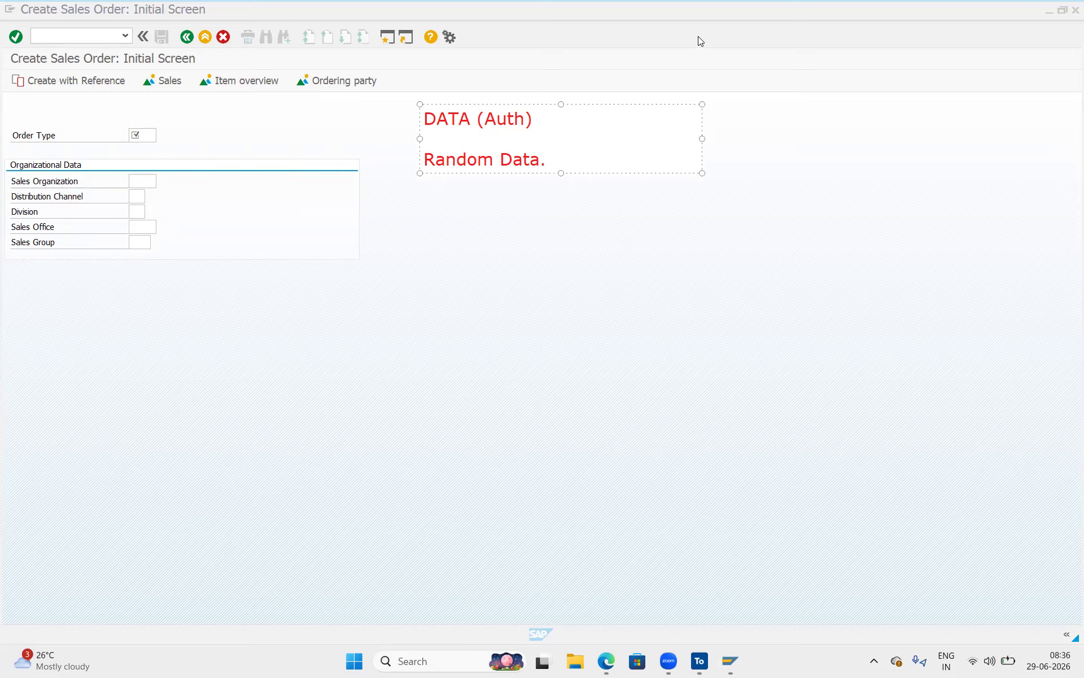
left_click(774, 92)
left_click(543, 182)
Add red notes 'TDM' and 'Module Testcase Execution' on the Create Sales Order screen.
left_click(442, 188)
type("TDM")
left_click(471, 362)
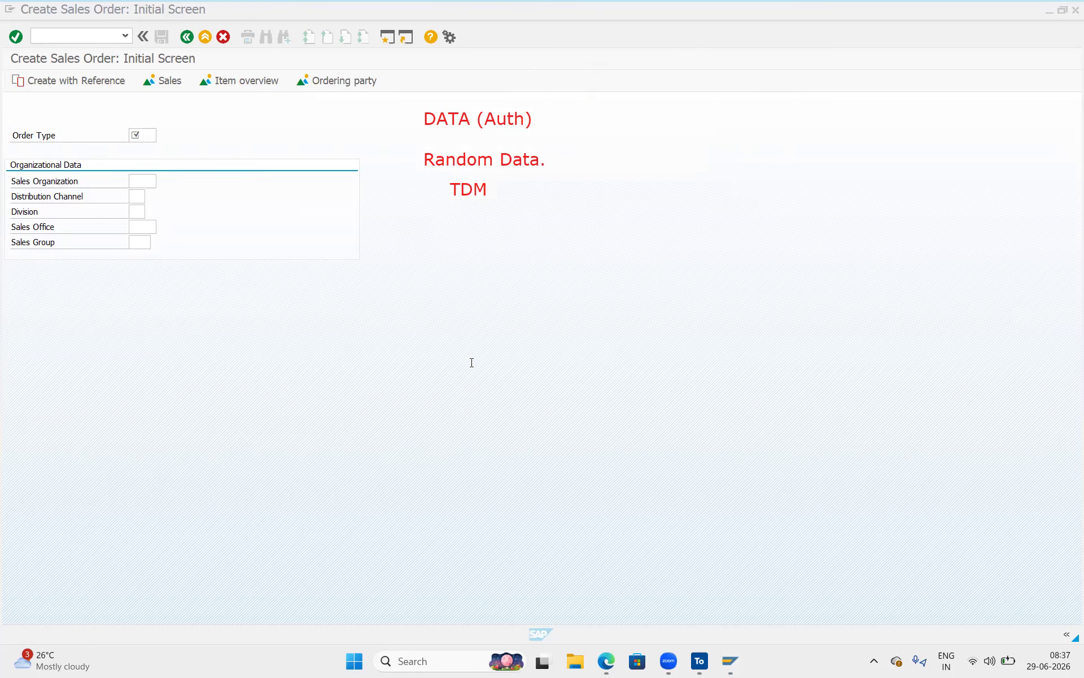
left_click(364, 319)
type("Module   Test")
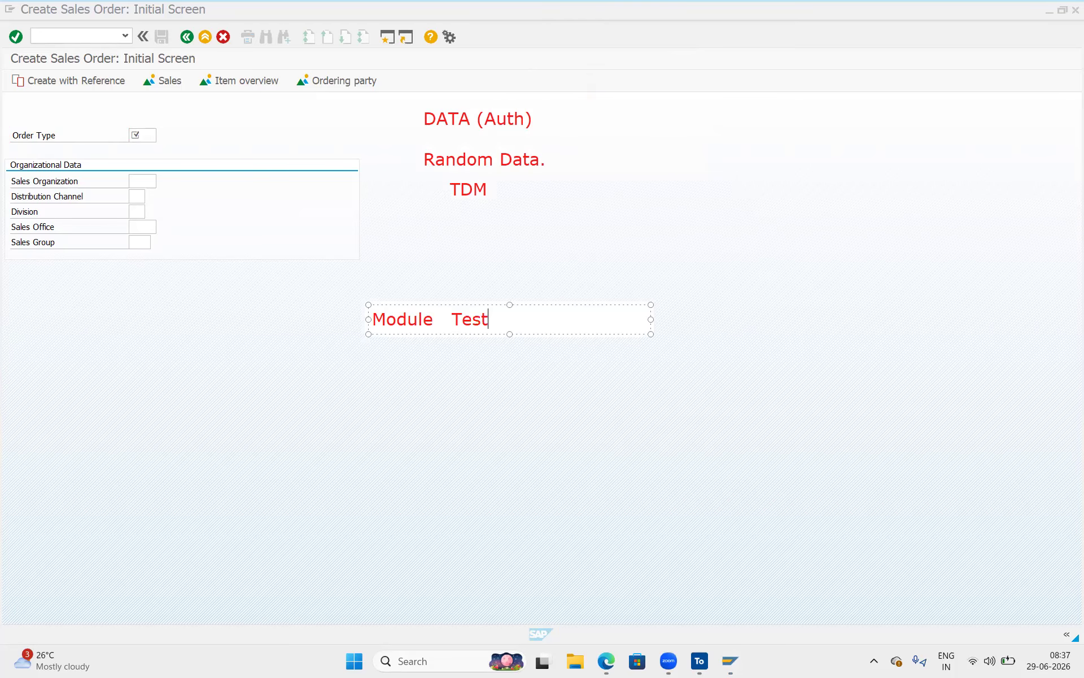
type("case    Execution")
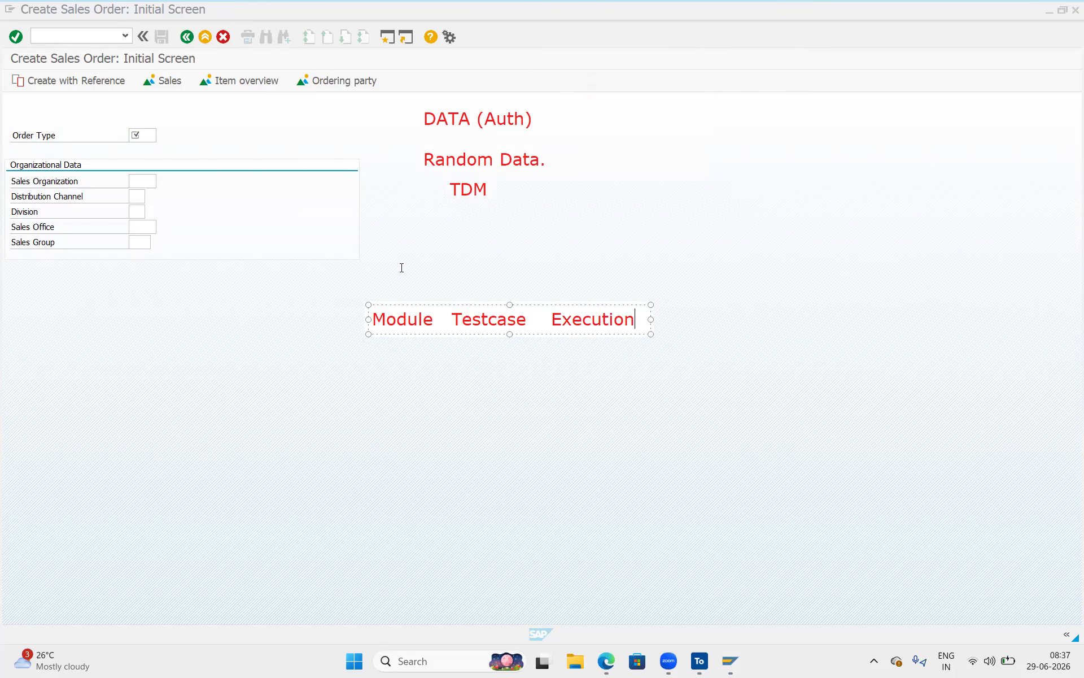
key("Escape")
Draw an arrow from TDM down to Testcase, circle TDM, then clear all annotations.
left_click_drag(501, 190, 496, 307)
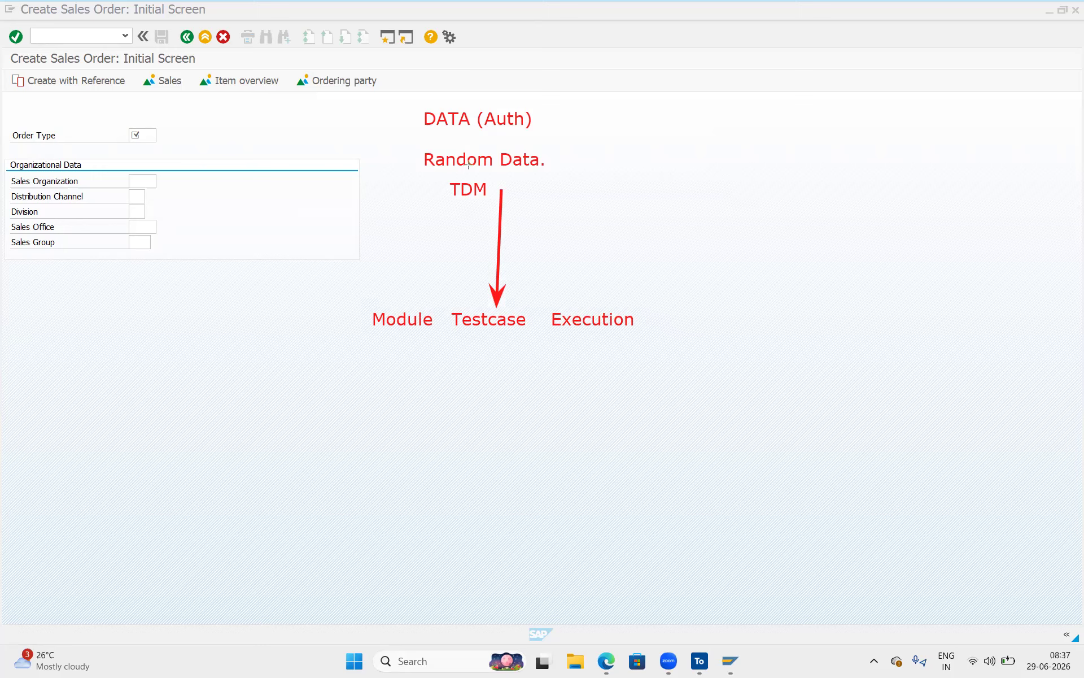
left_click_drag(509, 167, 519, 171)
left_click(480, 80)
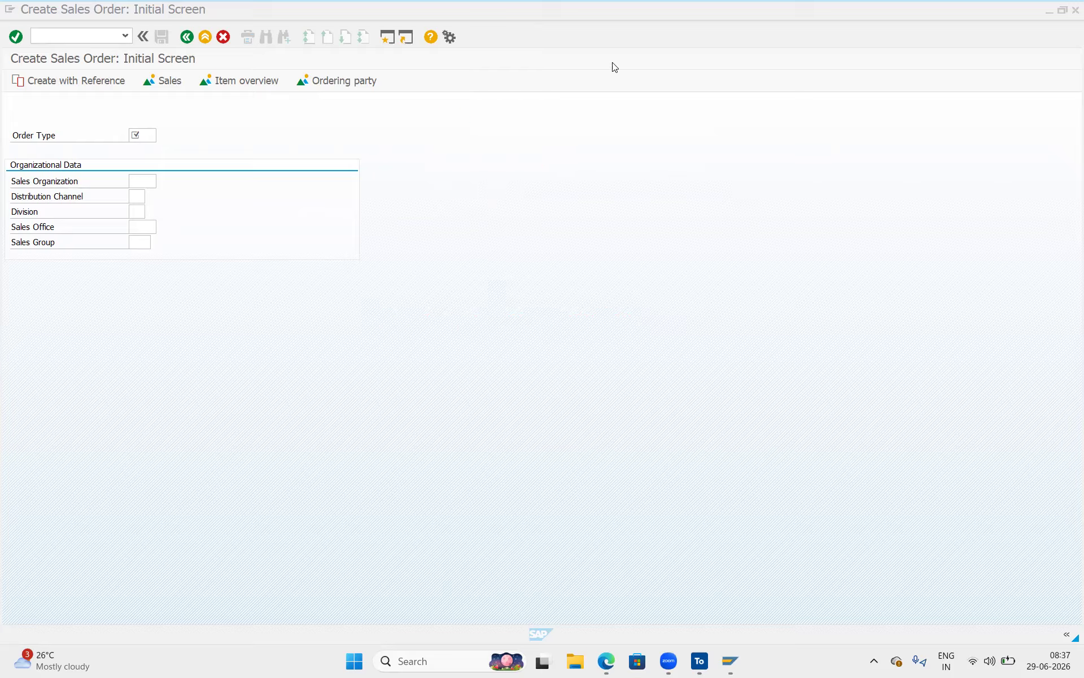
left_click(142, 135)
Pick order type 1998, sales organization 0008 and distribution channel 01 from the F4 lists.
left_click(160, 136)
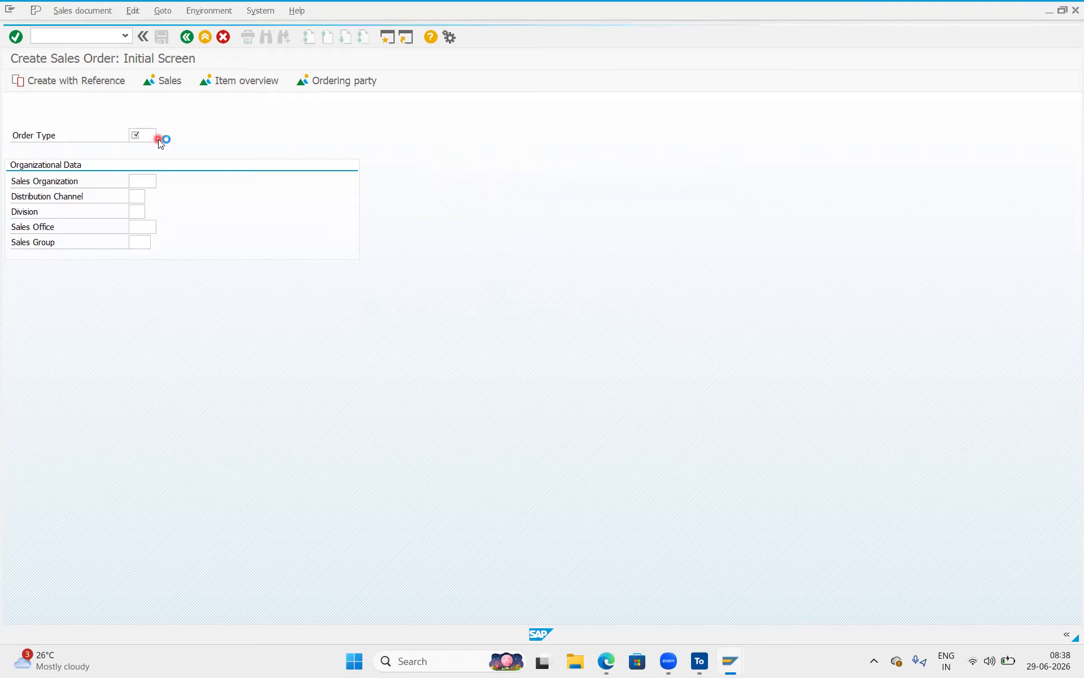
double_click(157, 137)
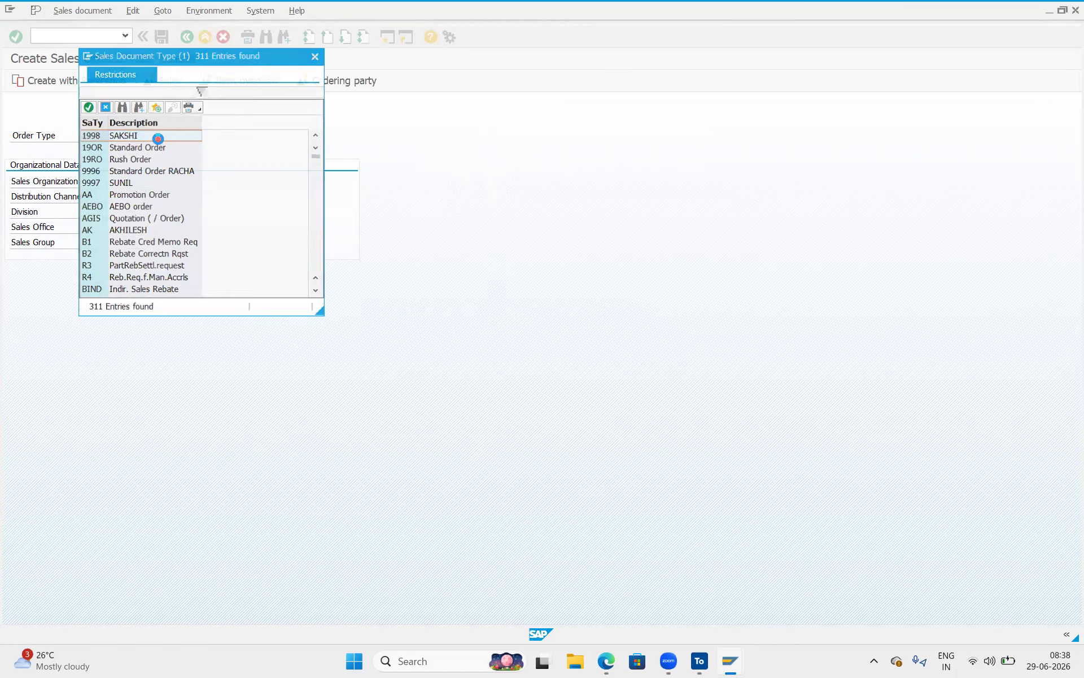
left_click(149, 178)
left_click(162, 181)
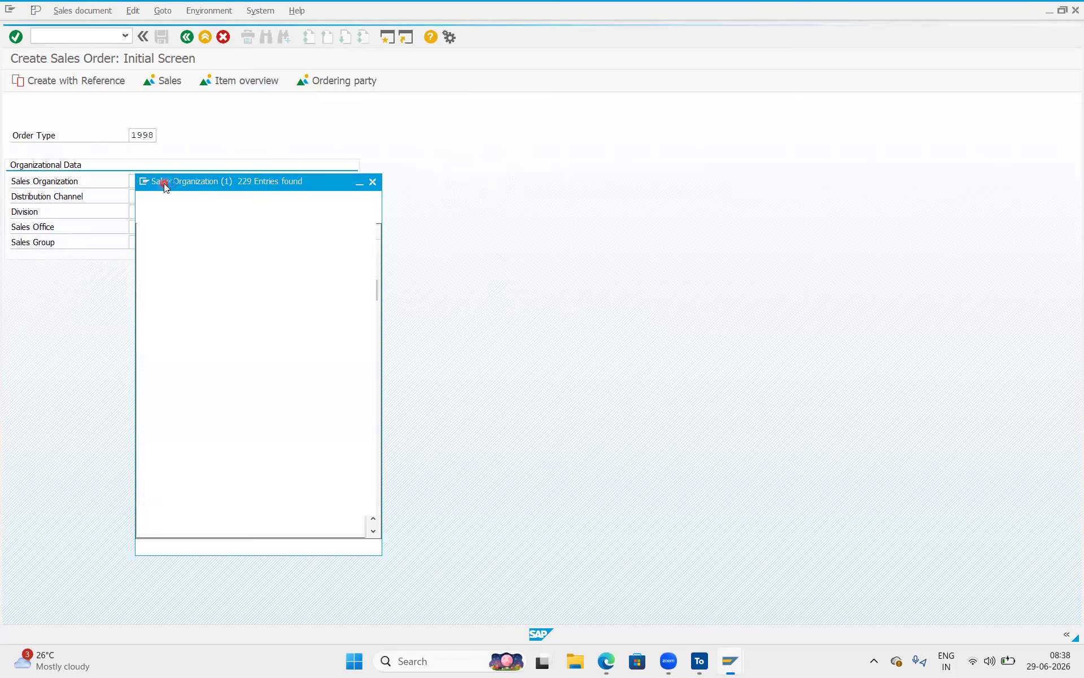
double_click(175, 310)
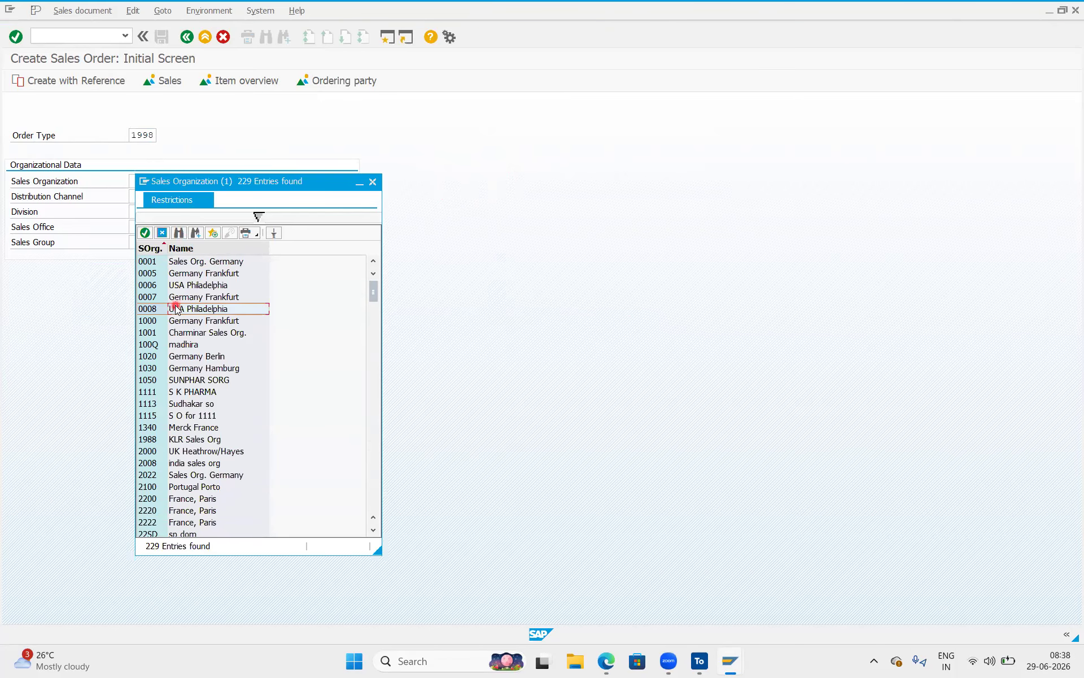
left_click(141, 197)
left_click(153, 198)
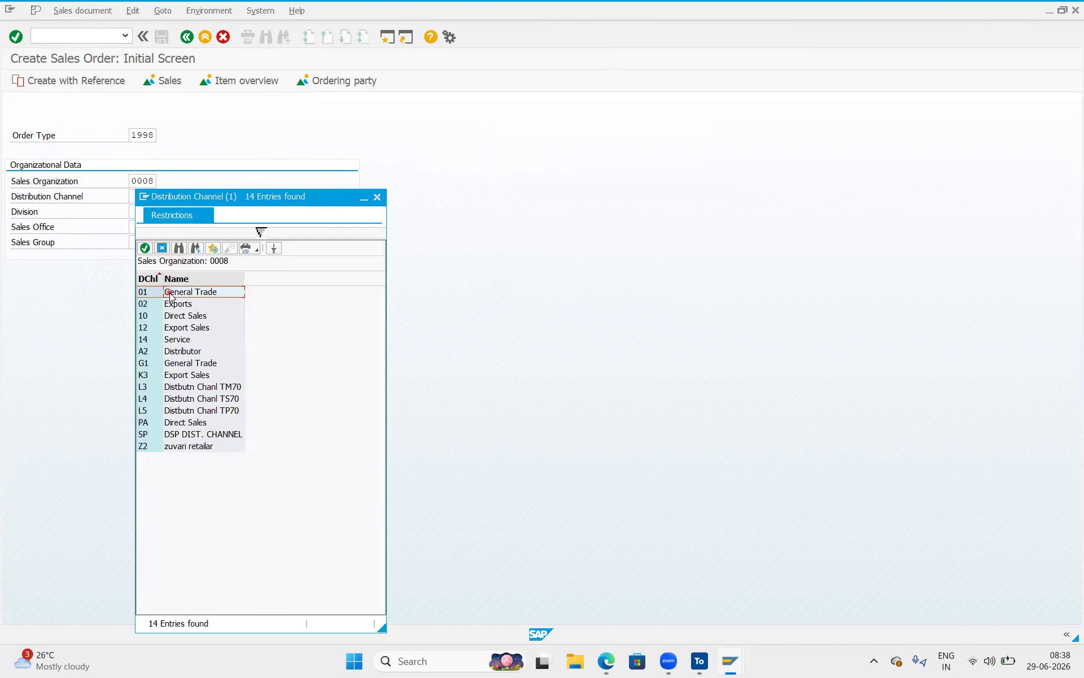
double_click(170, 295)
Choose division 01 Biscuits and confirm, triggering the order-type-undefined-for-sales-area error.
left_click(139, 211)
left_click(151, 212)
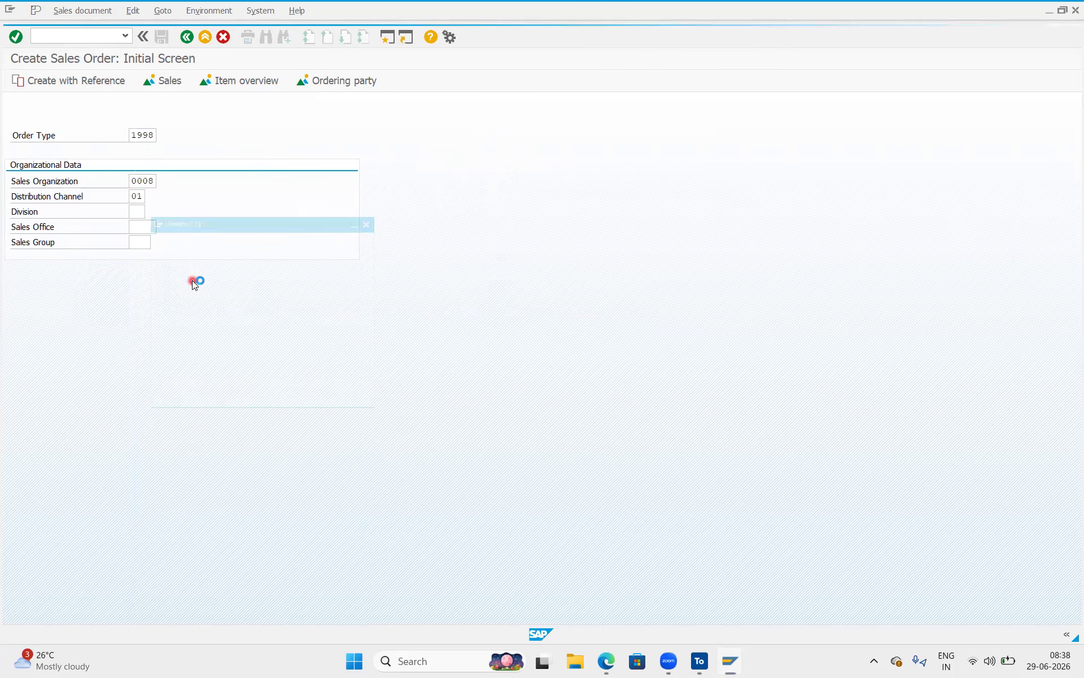
double_click(167, 257)
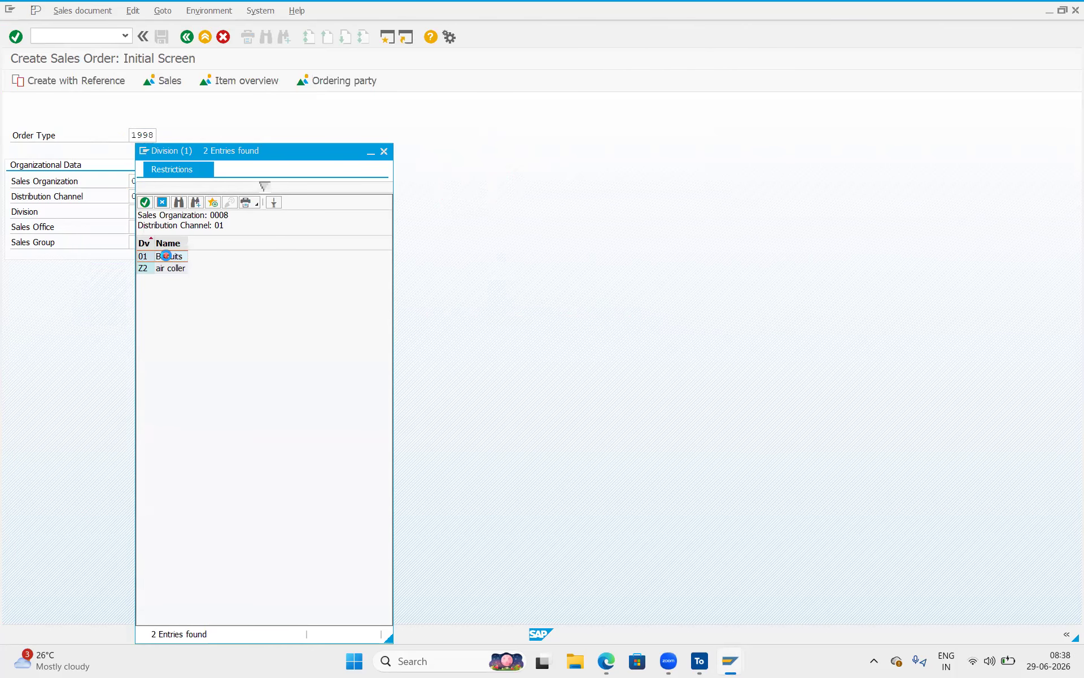
left_click(136, 219)
left_click(139, 221)
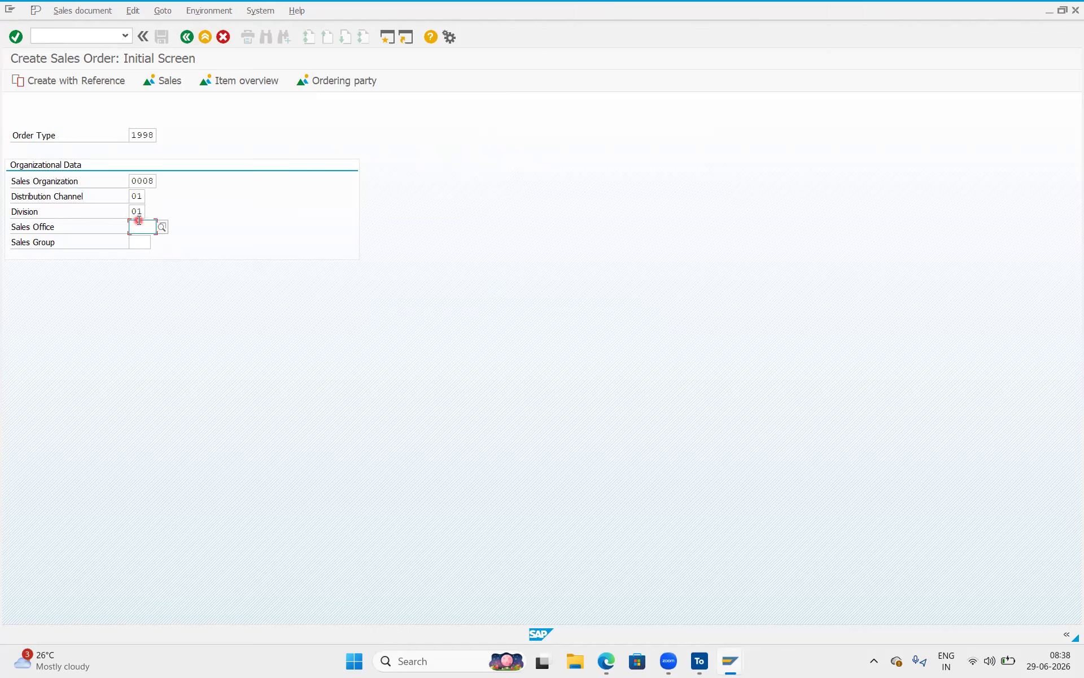
left_click(138, 236)
left_click(15, 38)
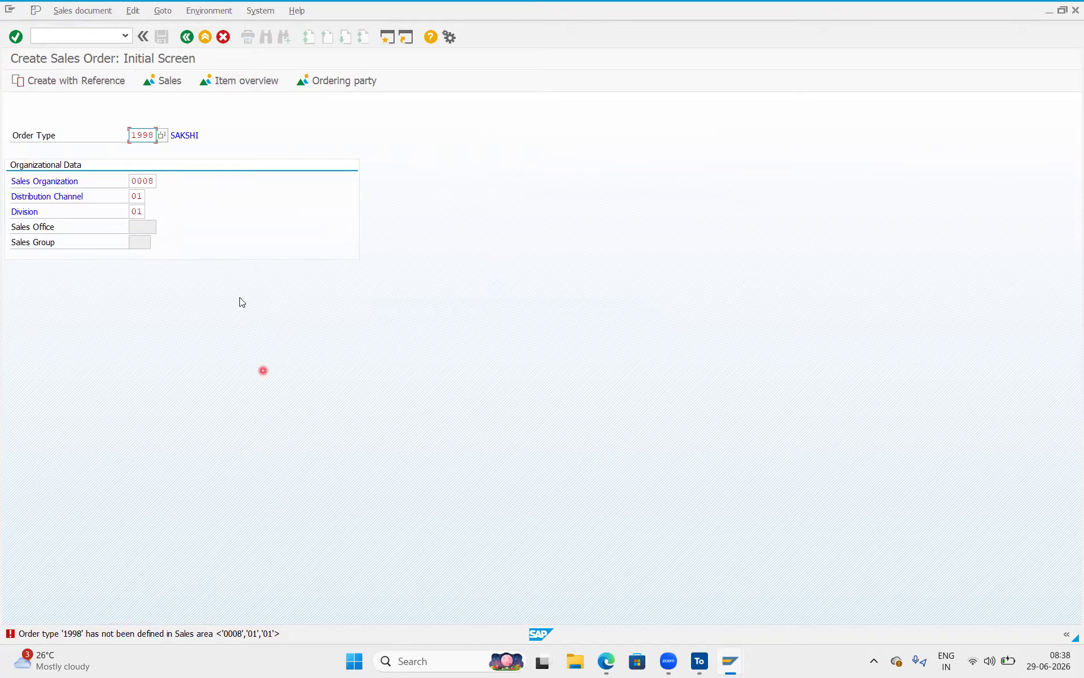
double_click(184, 134)
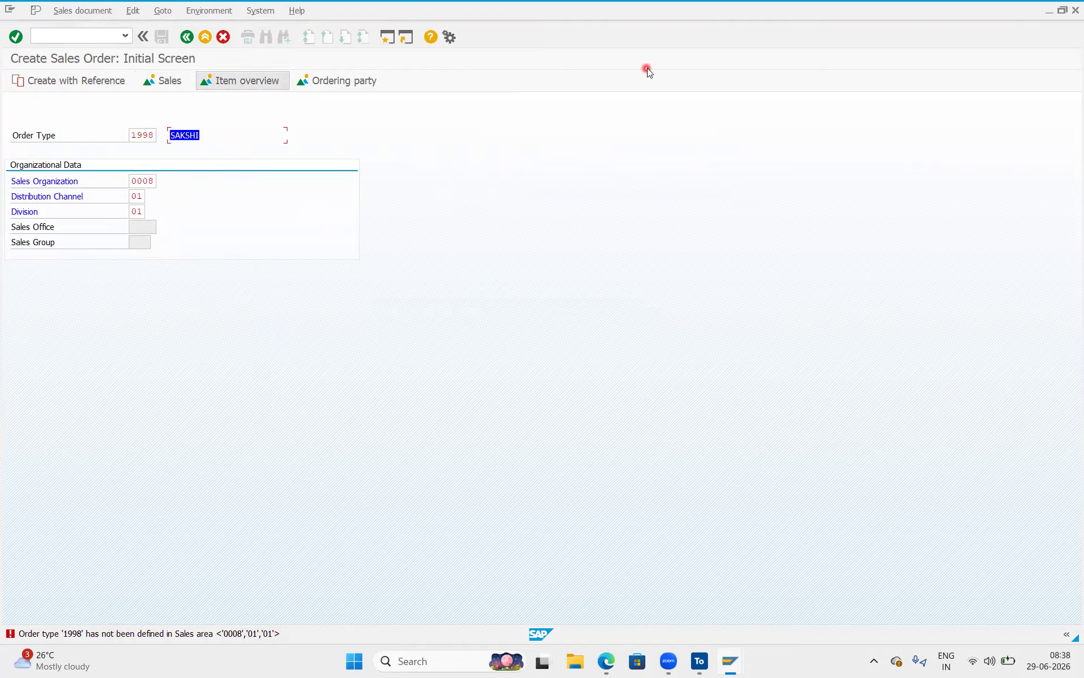
mouse_move(182, 163)
left_mouse_down()
mouse_move(198, 252)
mouse_move(167, 270)
left_mouse_up()
left_click_drag(203, 207, 225, 229)
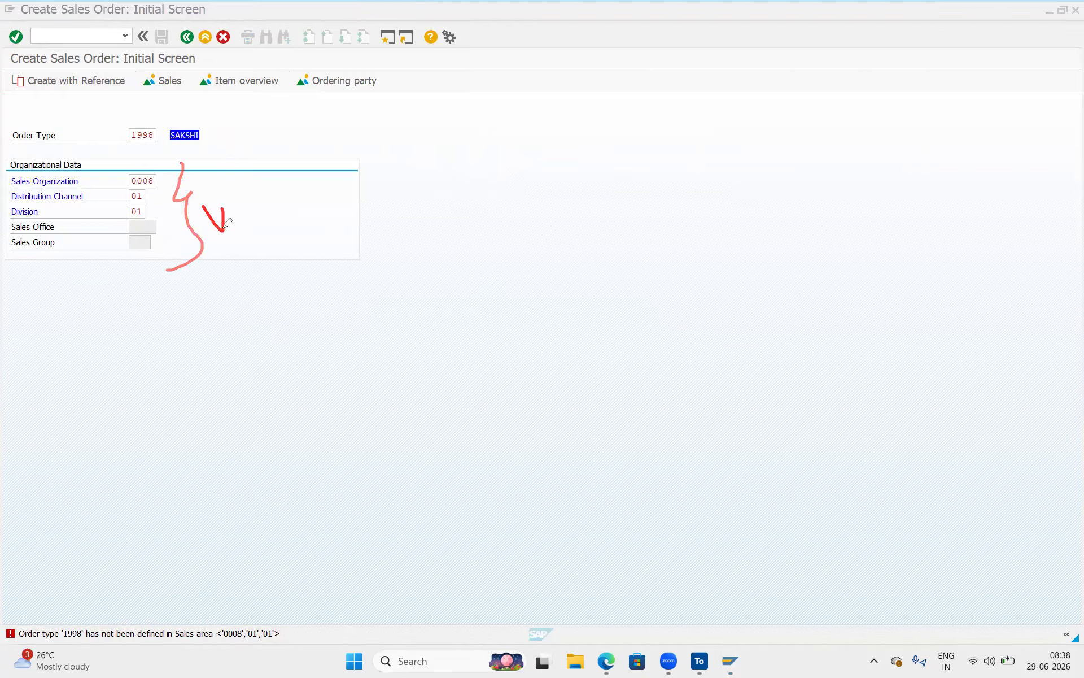
mouse_move(218, 119)
left_mouse_down()
mouse_move(257, 258)
mouse_move(236, 278)
left_mouse_up()
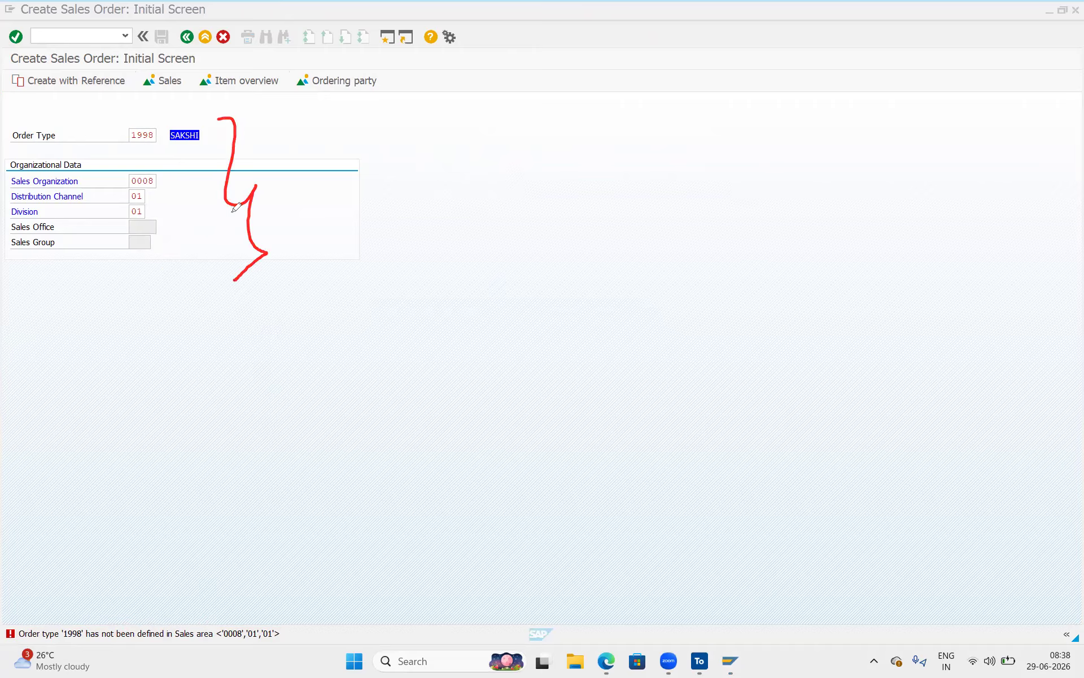
left_click_drag(279, 145, 265, 232)
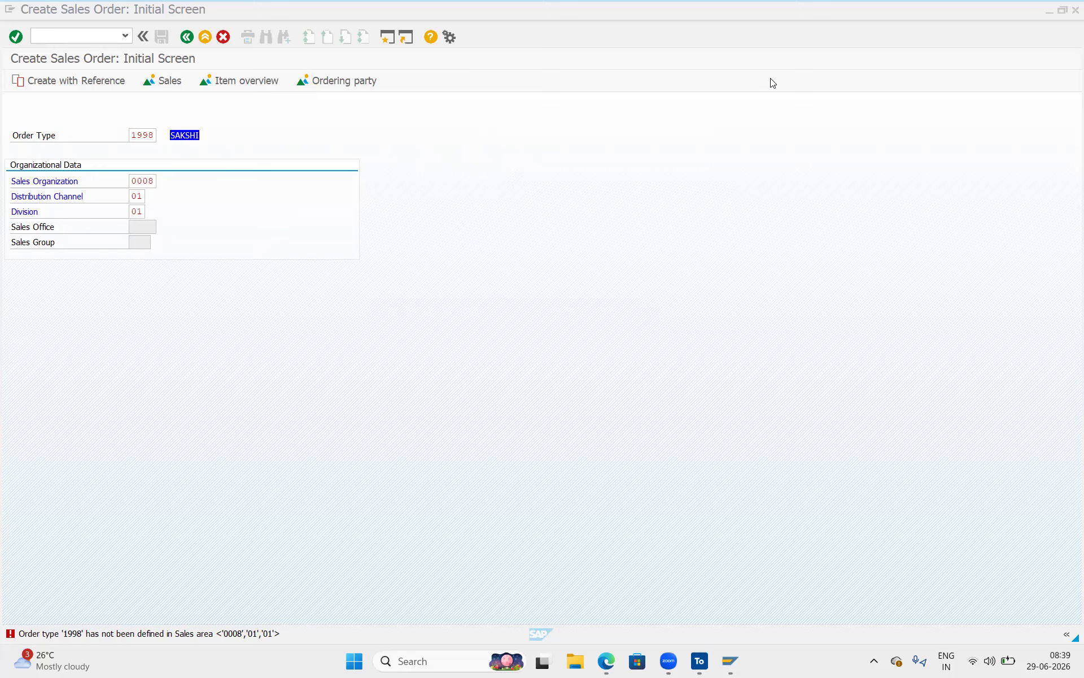
mouse_move(389, 139)
left_mouse_down()
mouse_move(398, 153)
mouse_move(400, 121)
mouse_move(404, 169)
mouse_move(433, 123)
mouse_move(442, 131)
left_mouse_up()
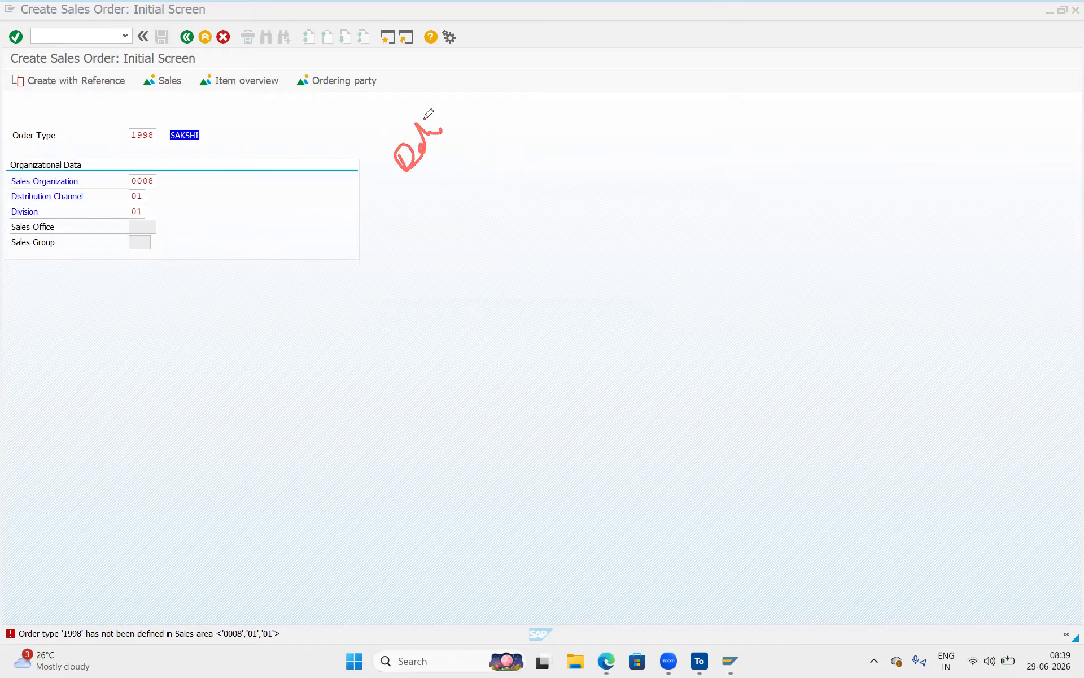
mouse_move(499, 110)
left_mouse_down()
mouse_move(413, 196)
mouse_move(505, 66)
mouse_move(472, 124)
left_mouse_up()
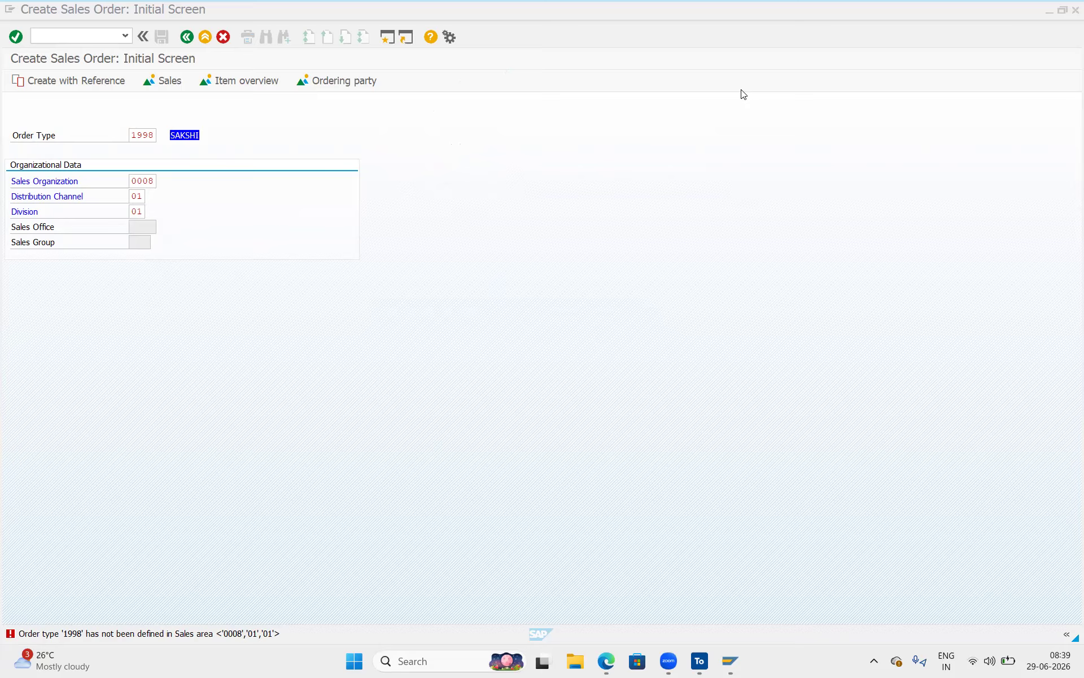
left_click(396, 257)
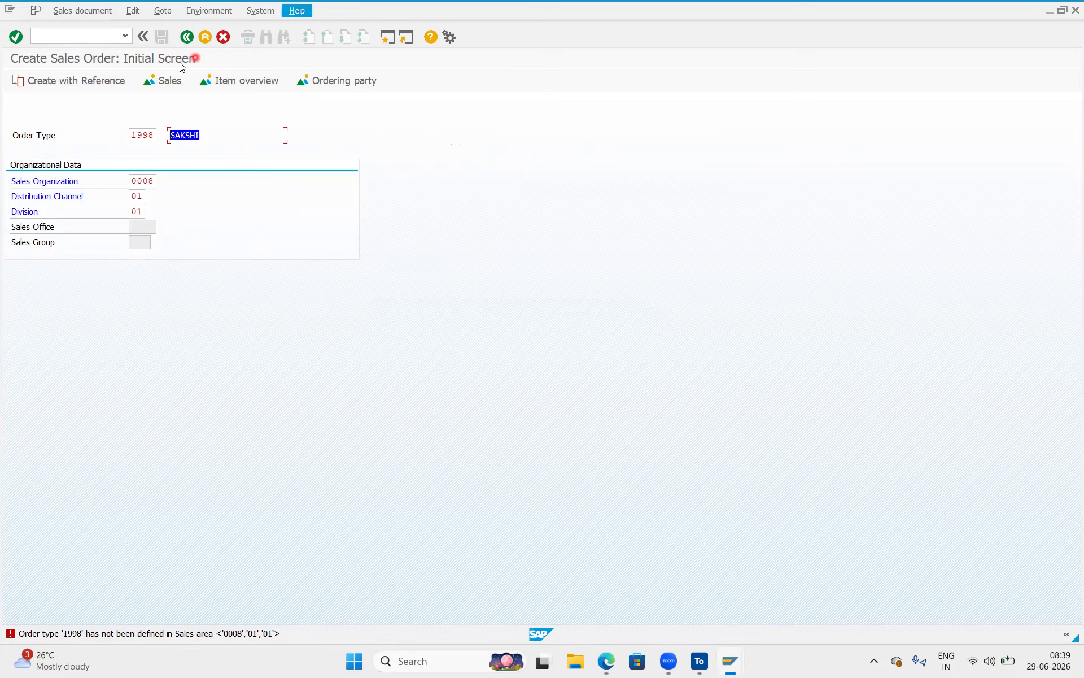
Open the 4. SAP project in Tosca Commander and check it out for editing.
left_click(701, 662)
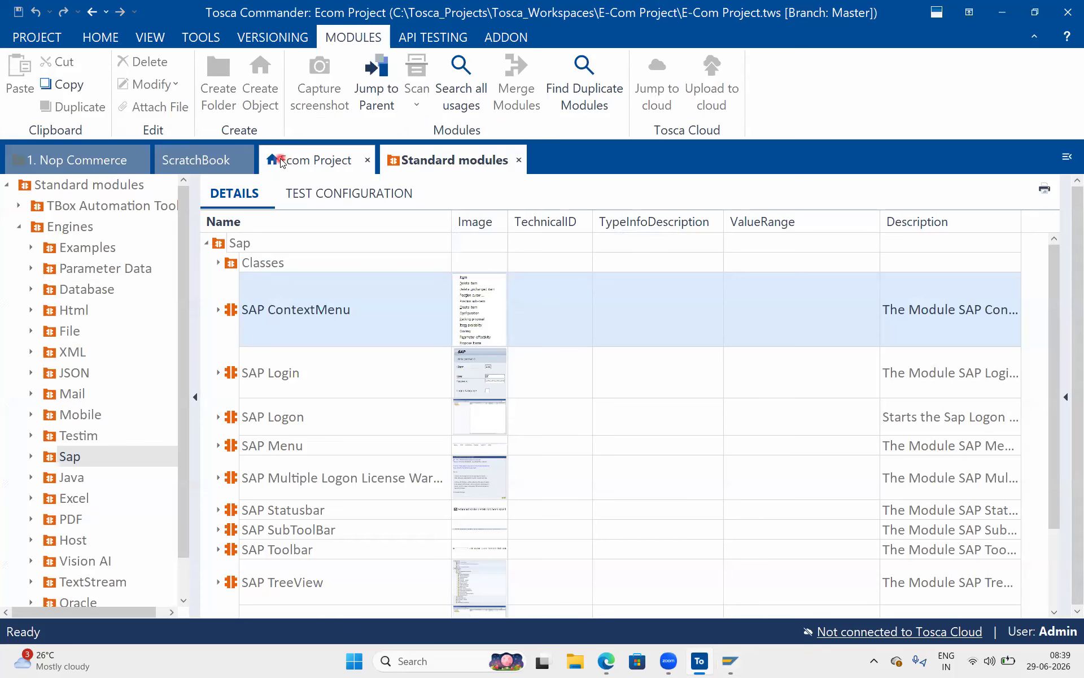
left_click(288, 161)
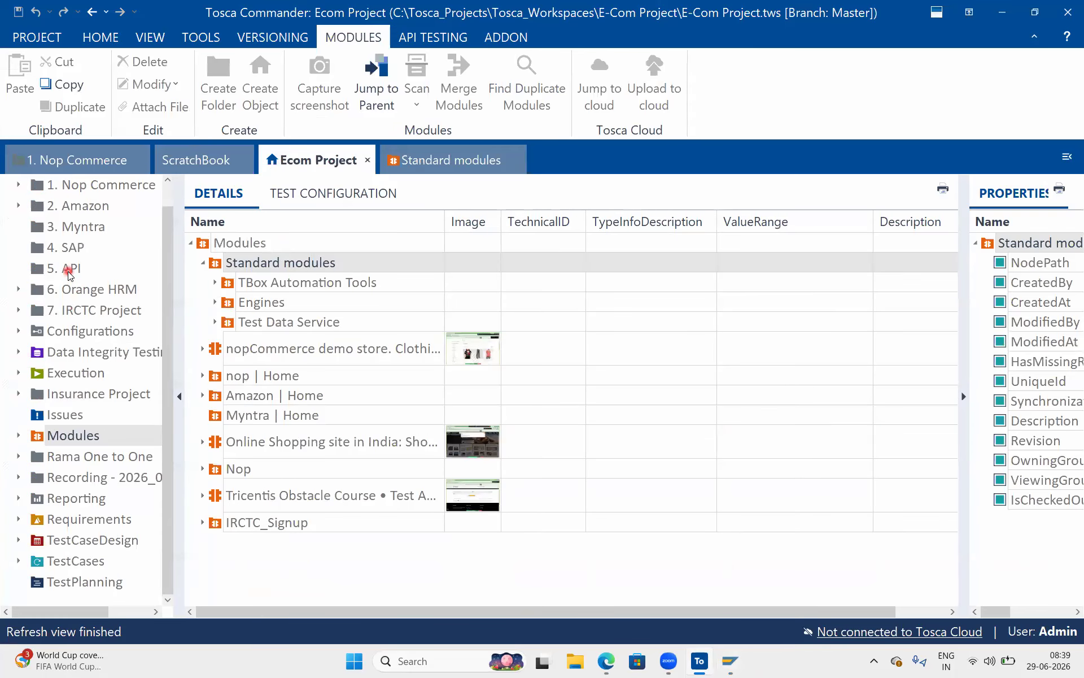
left_click(68, 249)
right_click(69, 249)
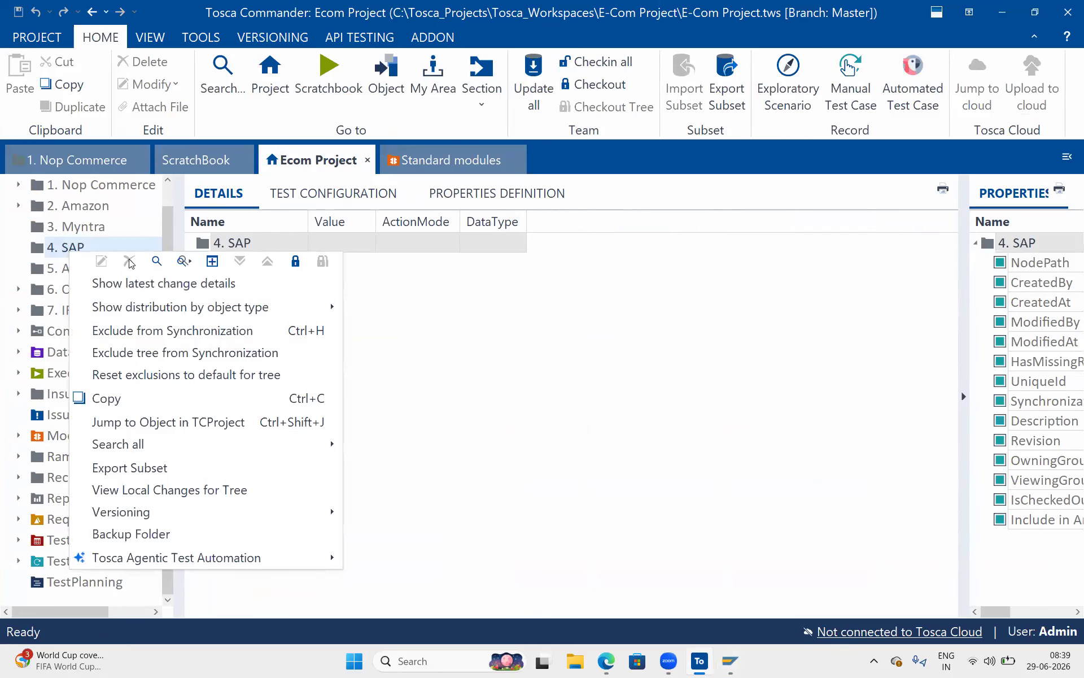
left_click(213, 260)
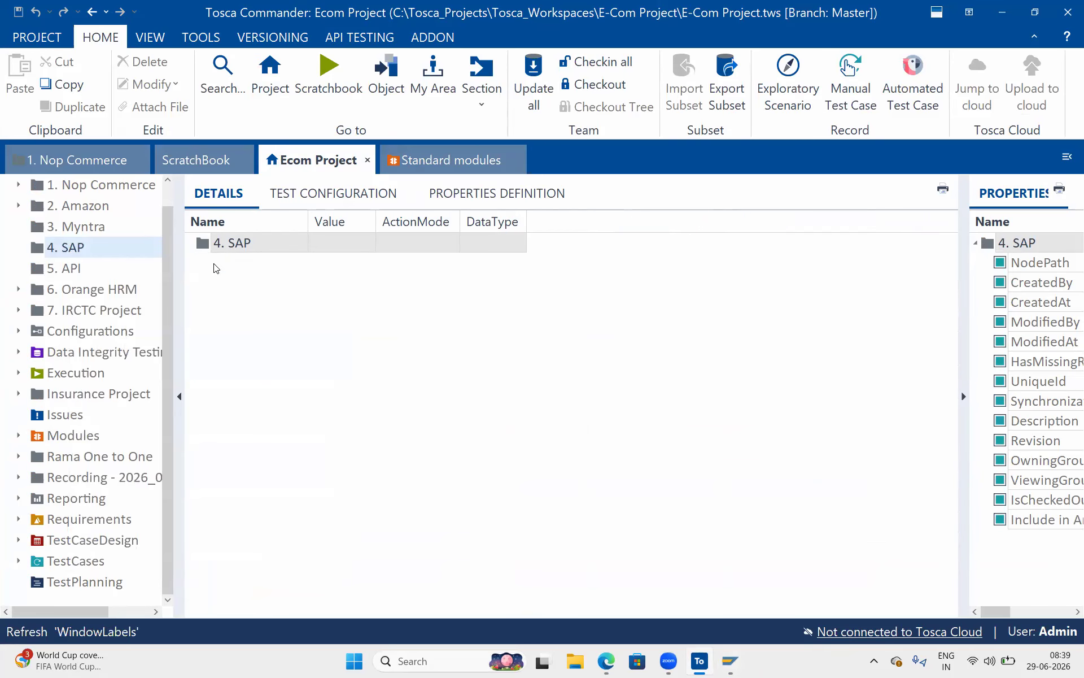
left_click_drag(394, 324, 285, 282)
right_click(31, 186)
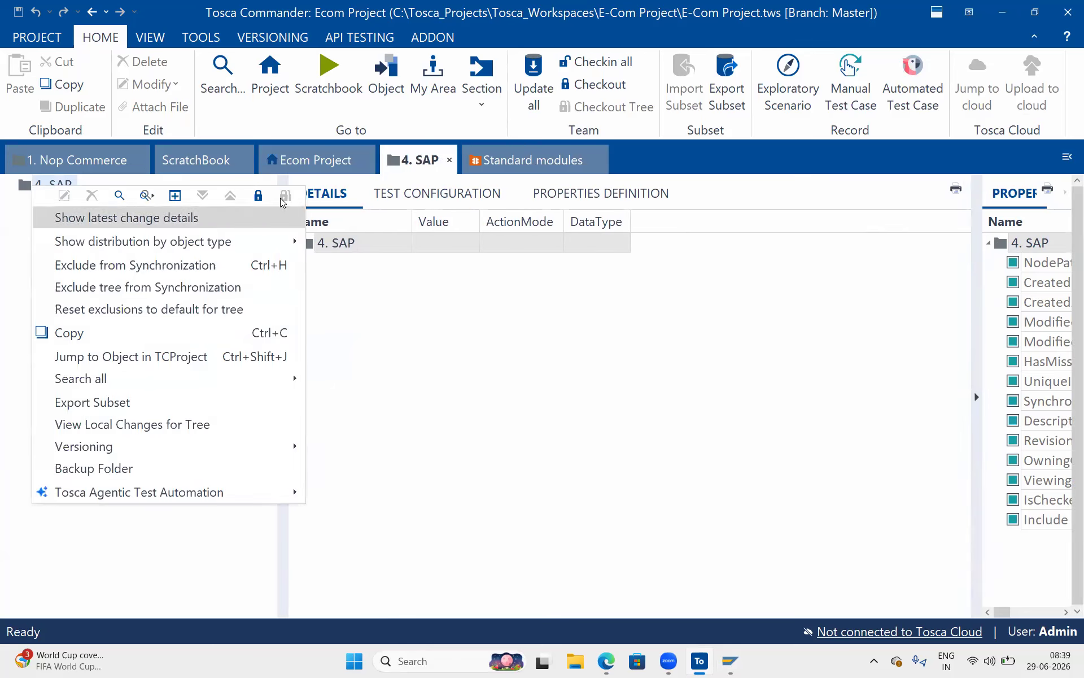
left_click(259, 195)
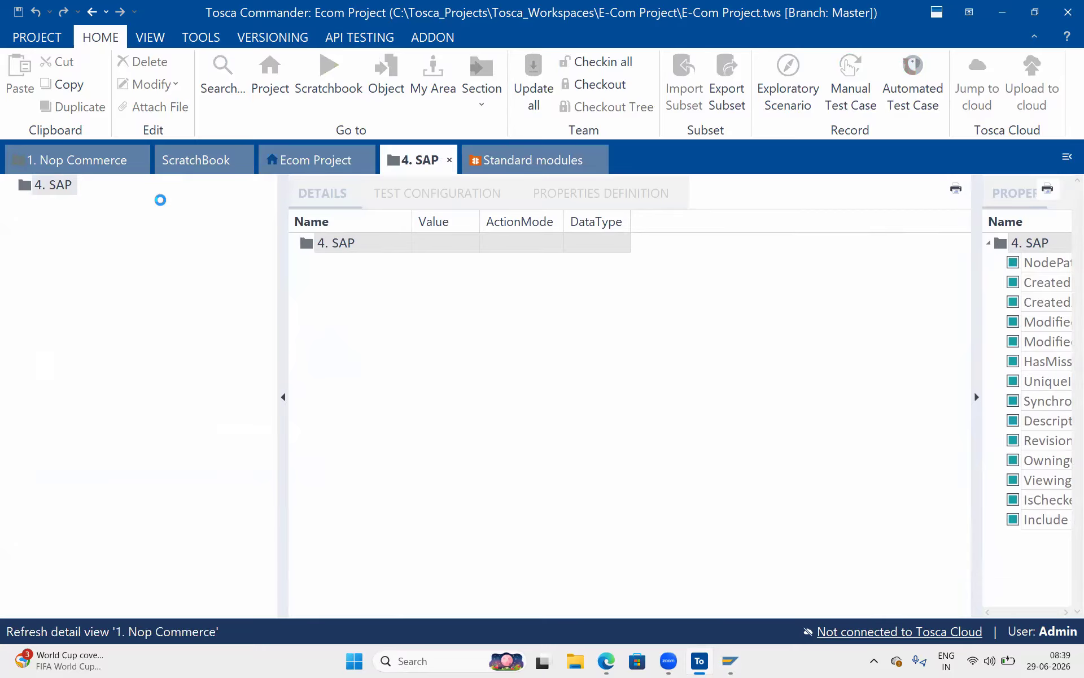
Create TestCases, Modules, Execution and Configurations folders under 4. SAP.
right_click(49, 186)
left_click(217, 132)
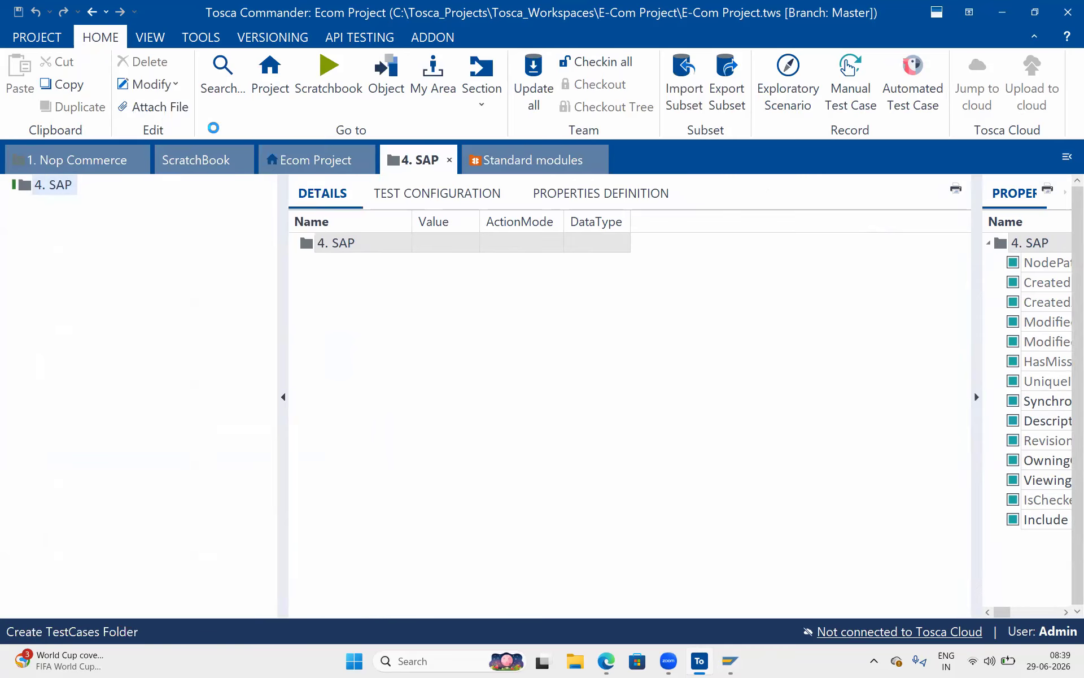
right_click(39, 186)
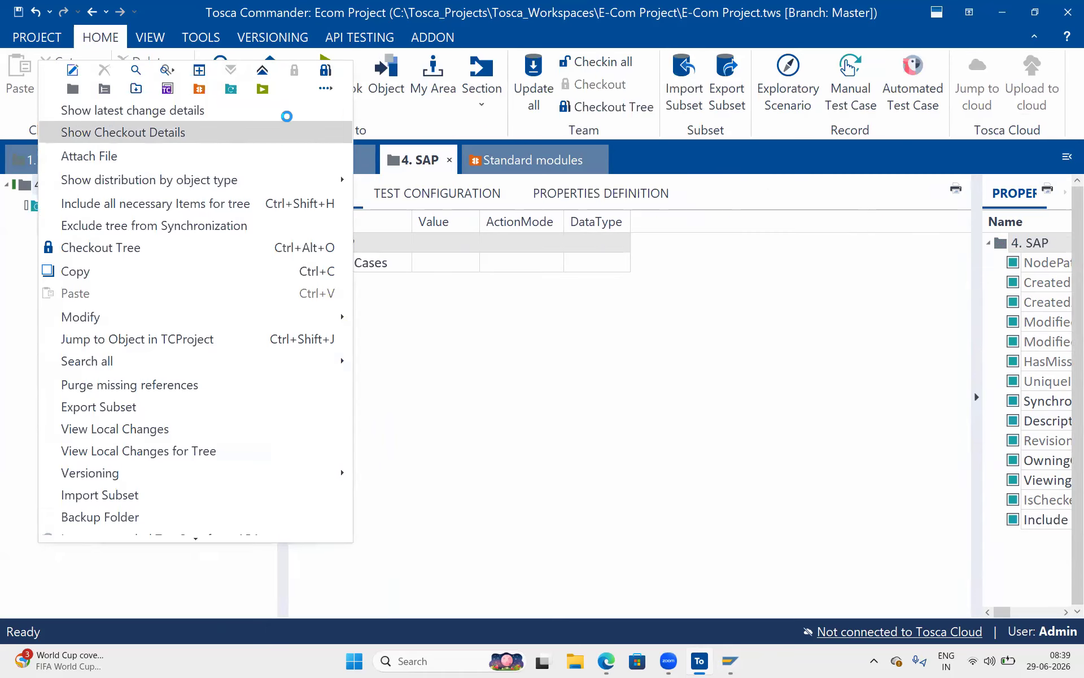
left_click(200, 88)
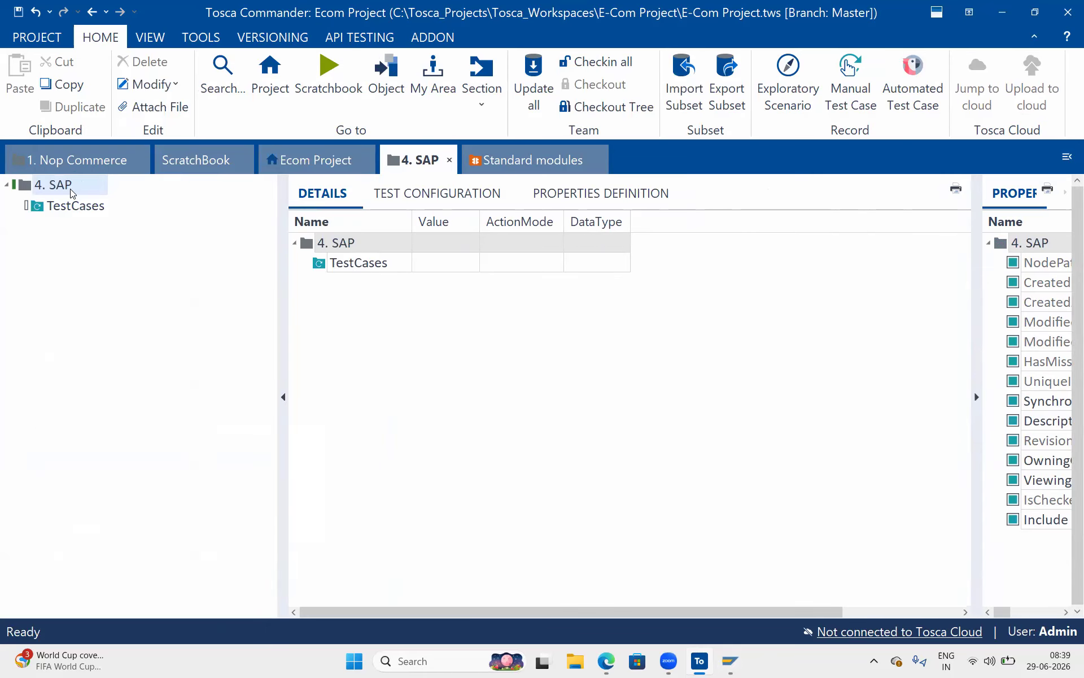
right_click(70, 188)
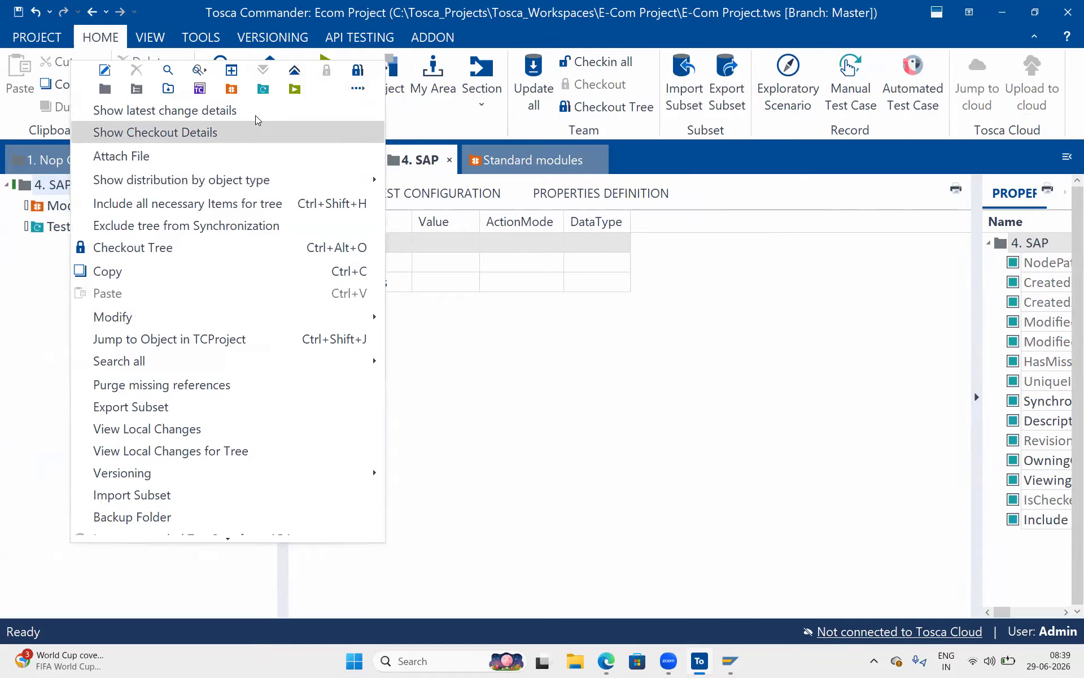
left_click(293, 89)
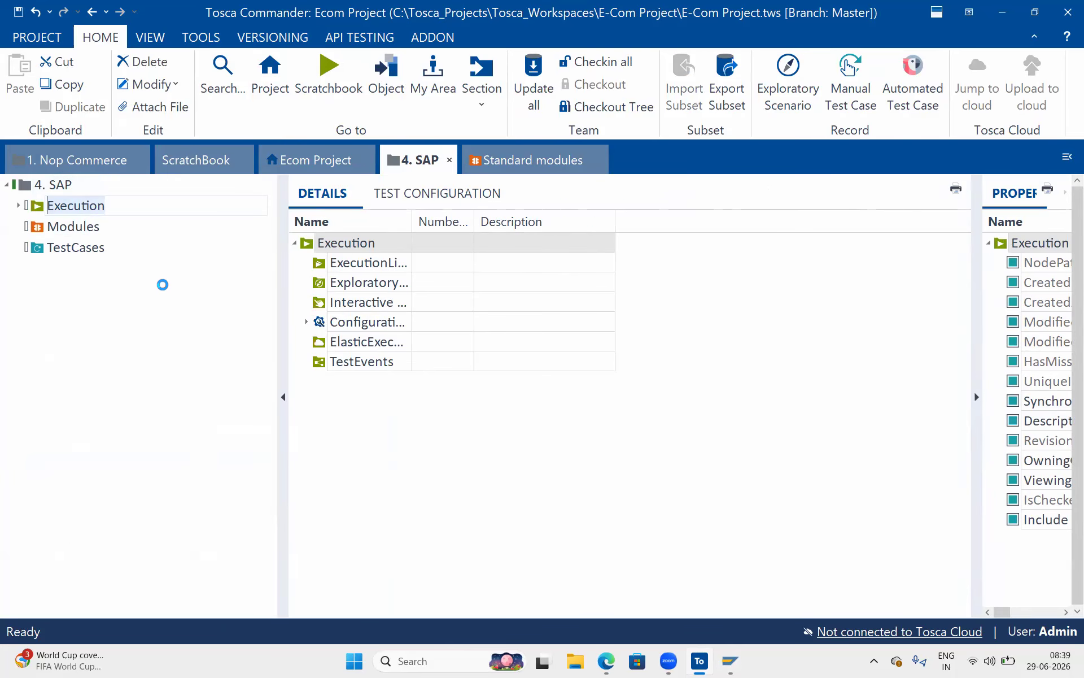
left_click(82, 185)
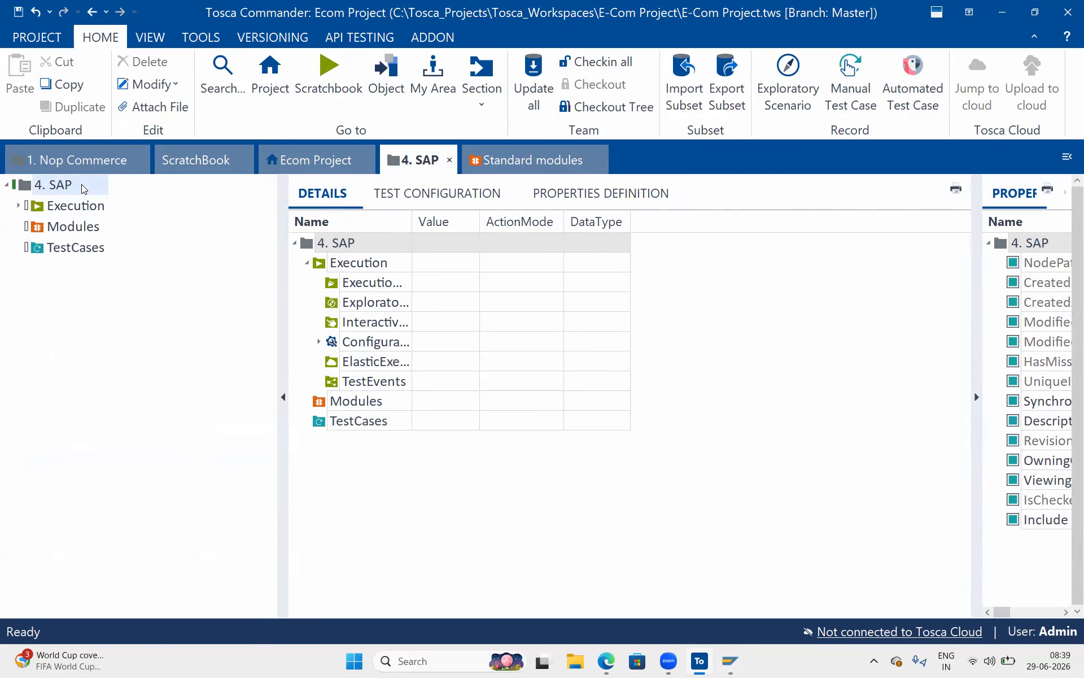
right_click(81, 184)
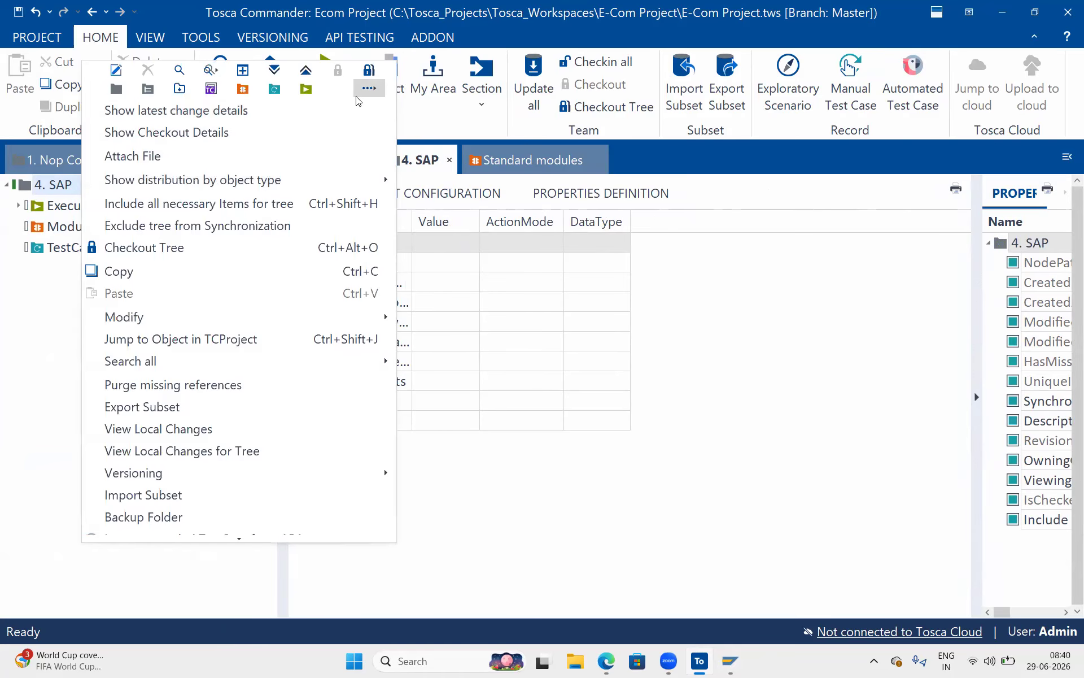
left_click(372, 95)
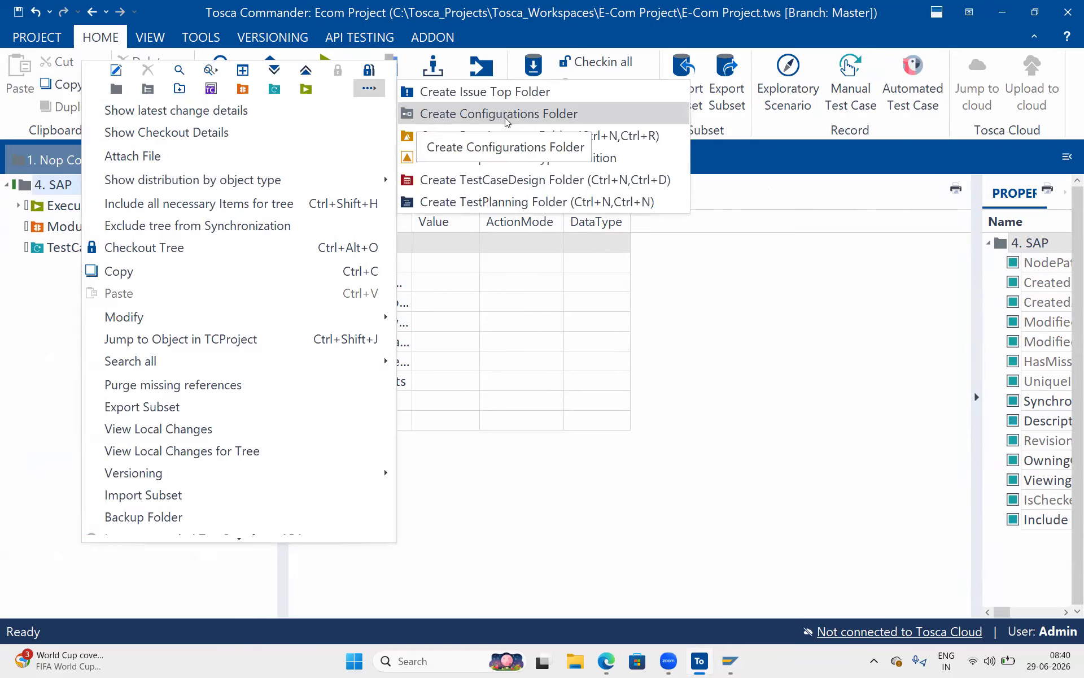
left_click(435, 113)
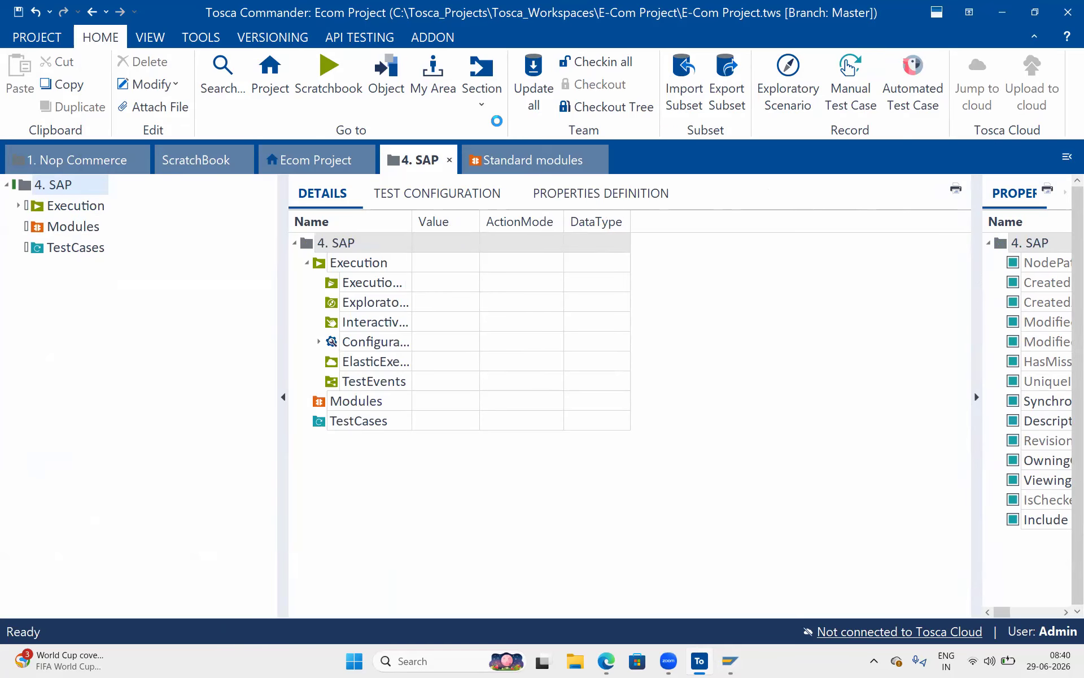
Check in all changes, then check out the whole 4. SAP tree.
right_click(74, 189)
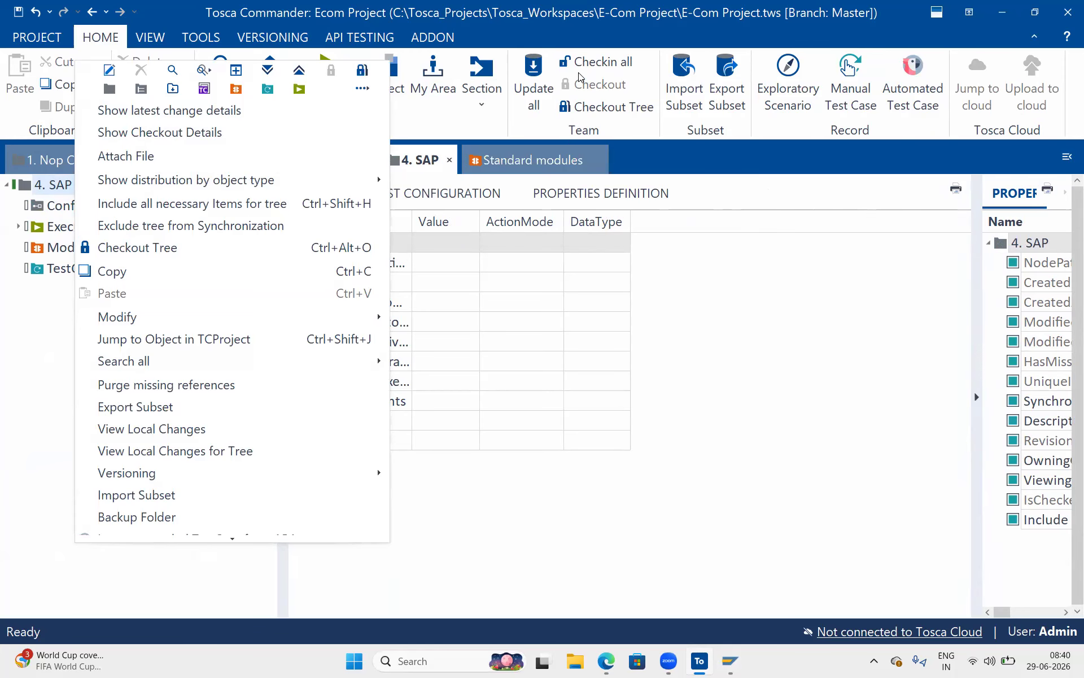
left_click(590, 64)
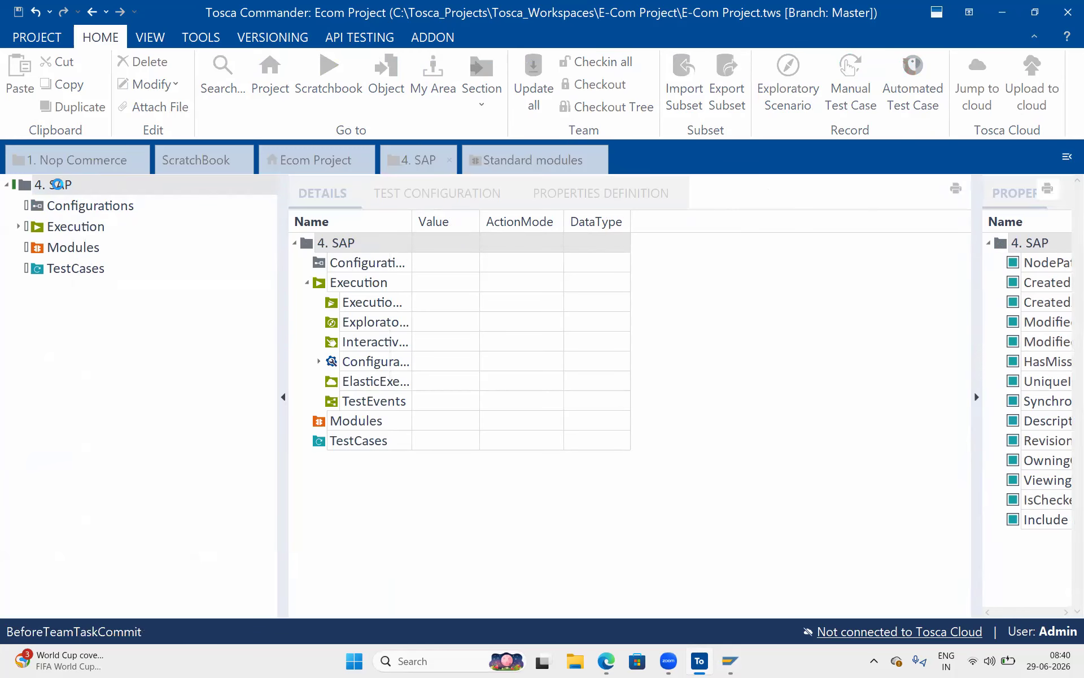
right_click(57, 184)
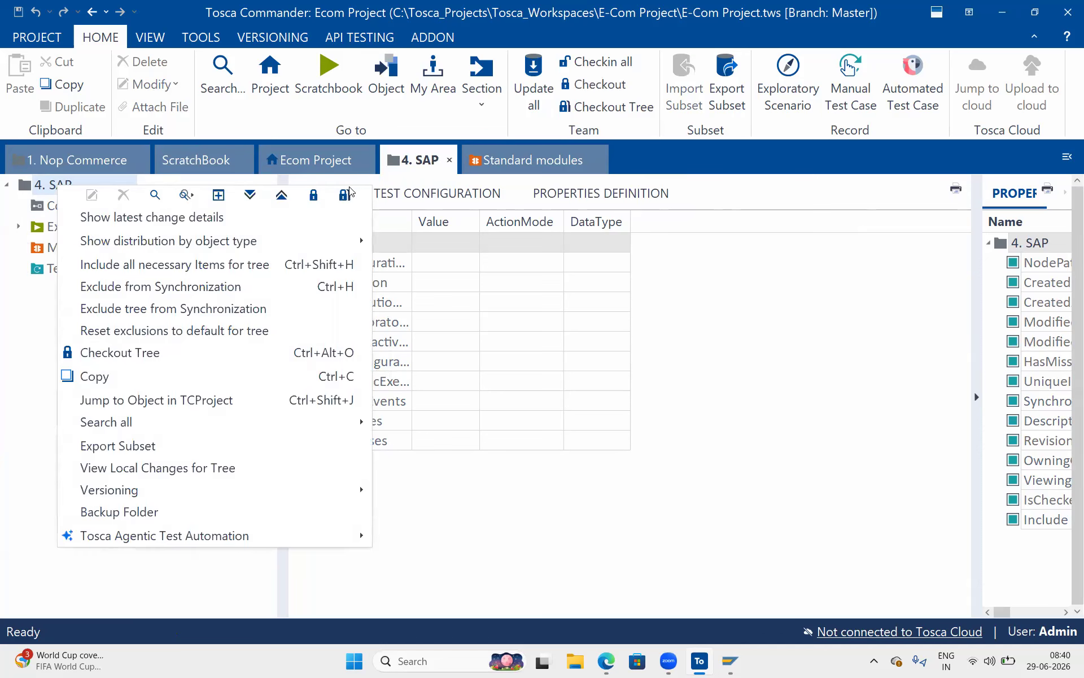
left_click(344, 195)
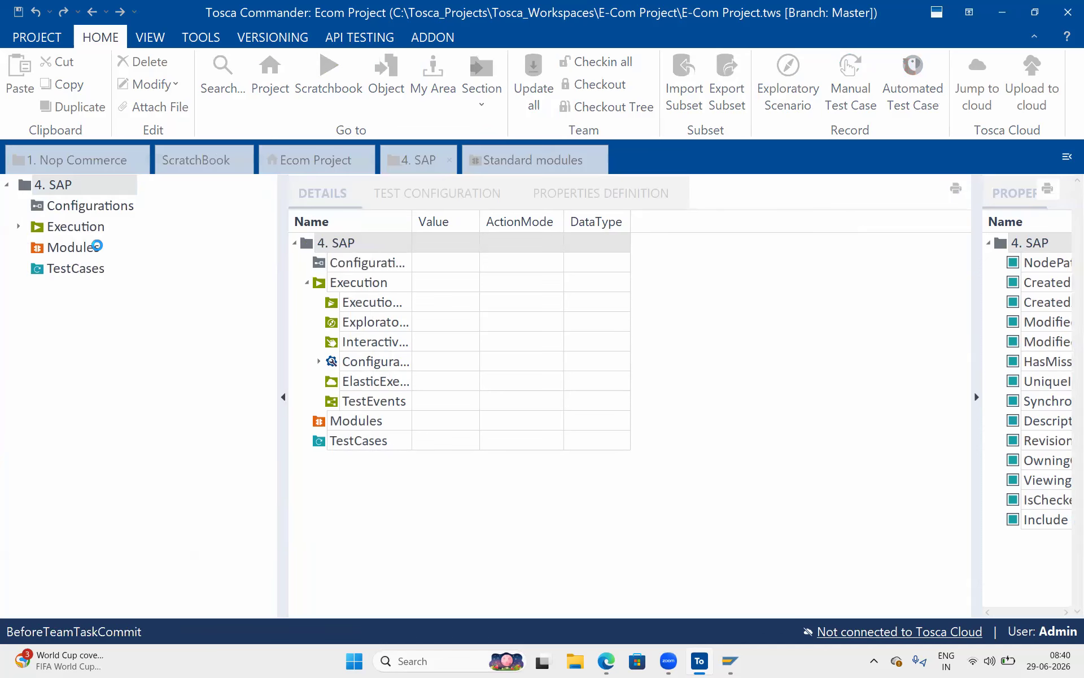
Create a new test case under the TestCases folder.
left_click(62, 268)
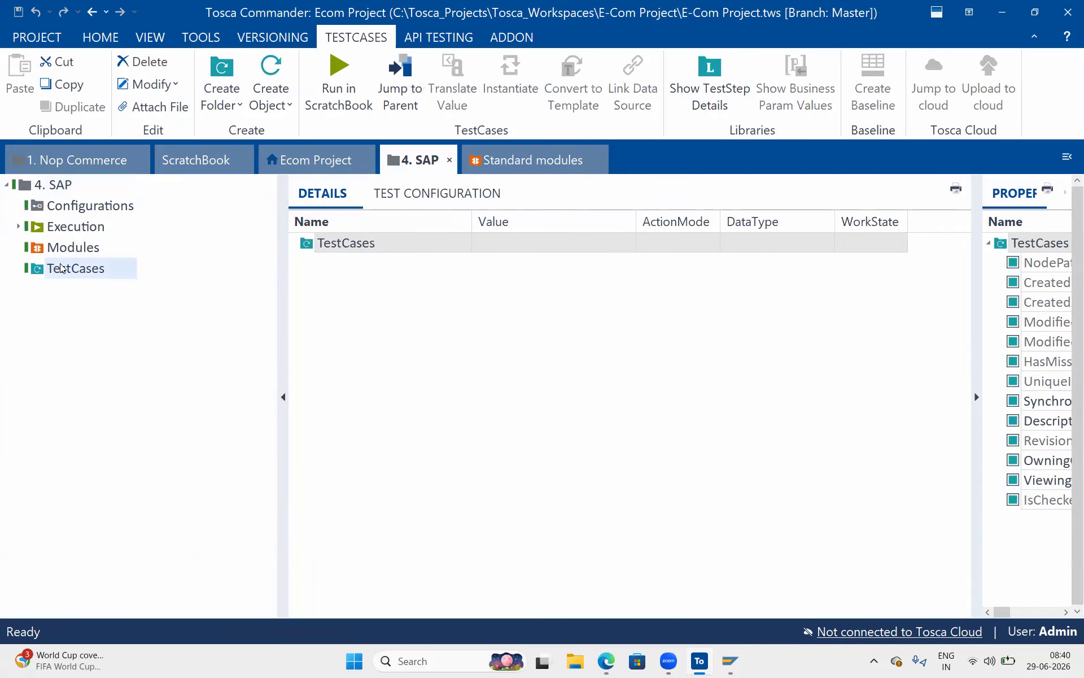
right_click(62, 268)
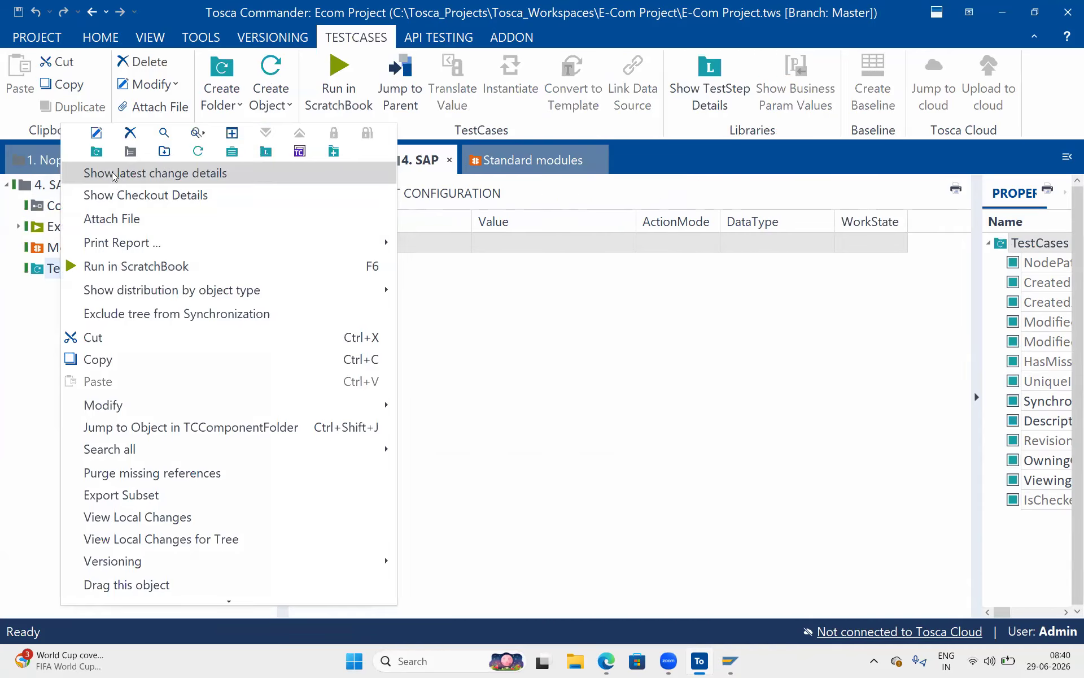
left_click(199, 153)
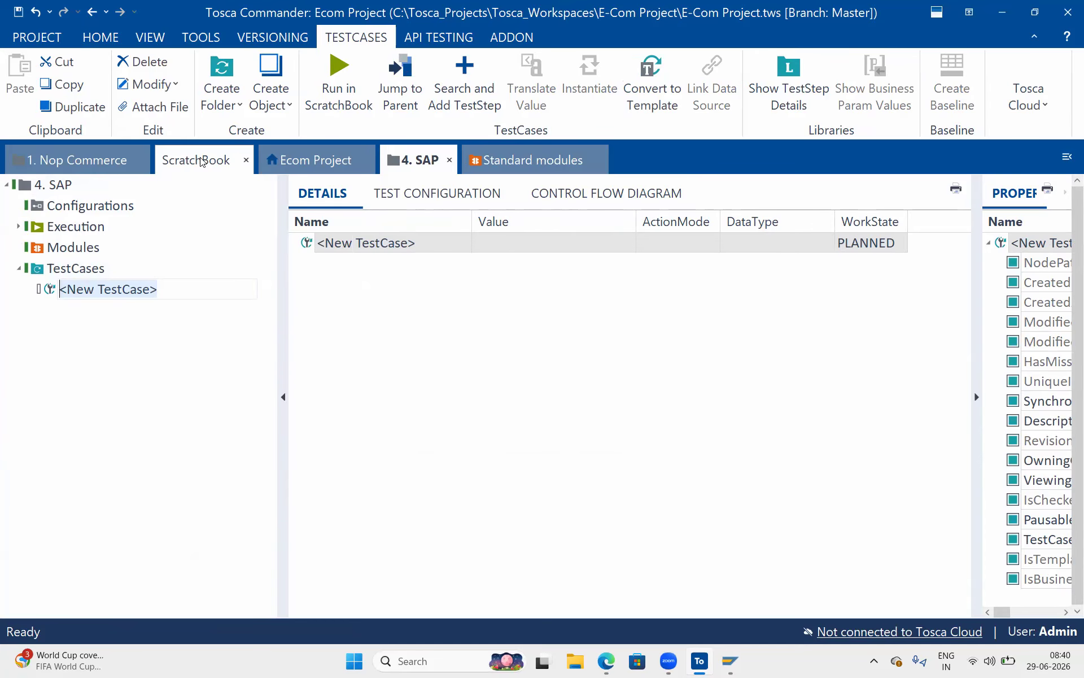
Create a folder named 'In-Work Test case' under TestCases.
left_click(109, 268)
right_click(110, 271)
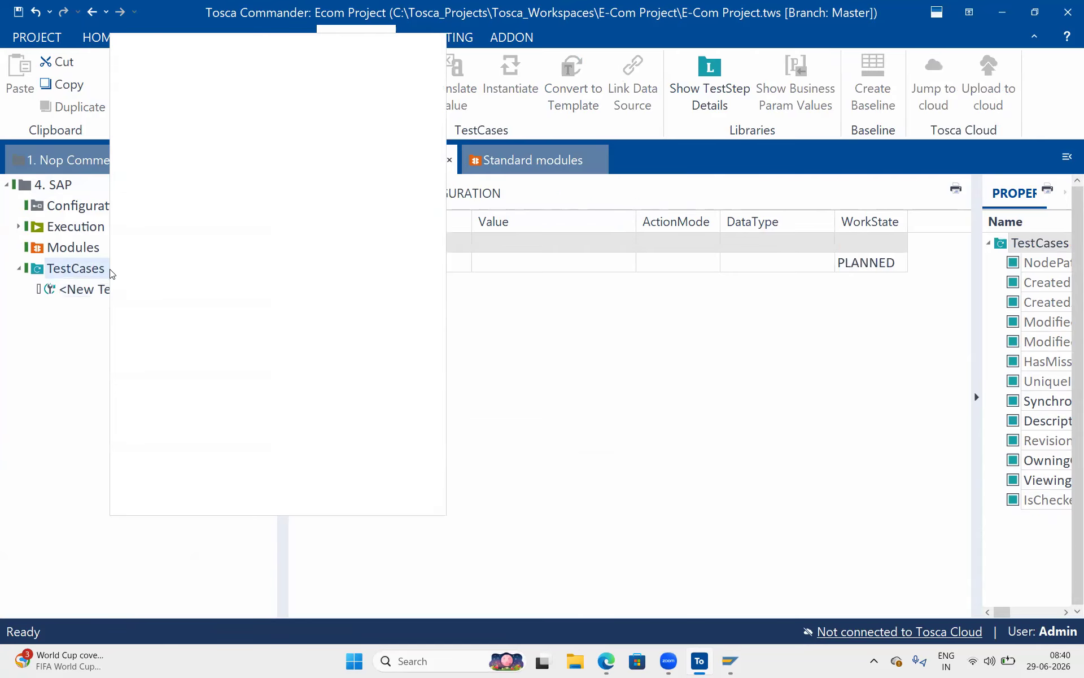
left_click(145, 61)
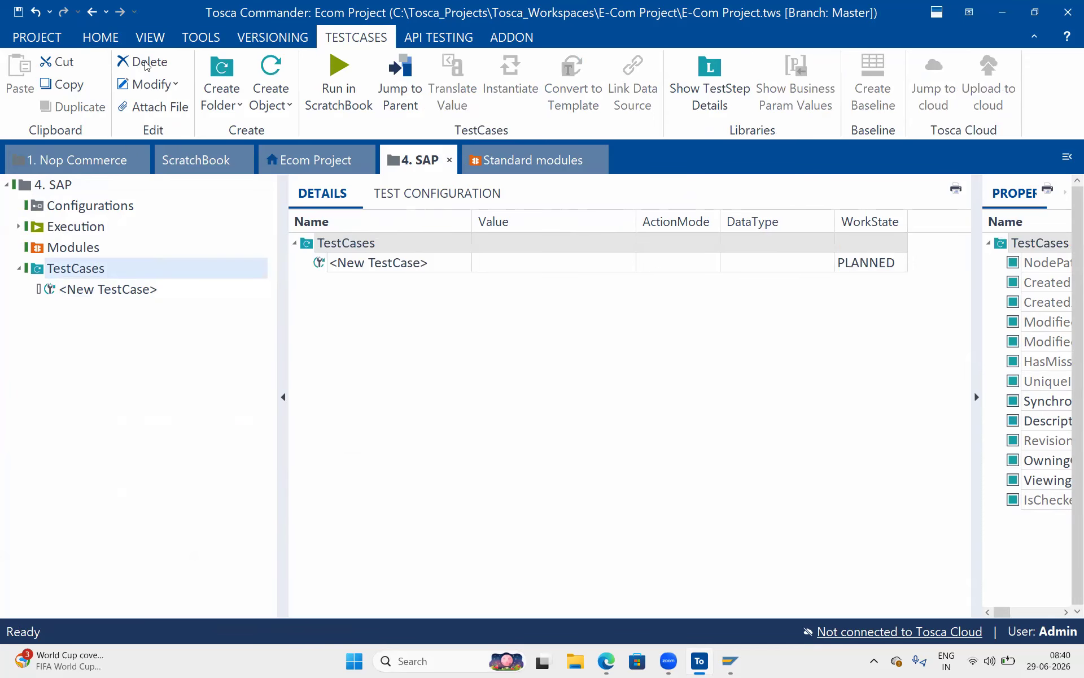
type("In-Work")
key("BackSpace")
type("Test case")
key("Return")
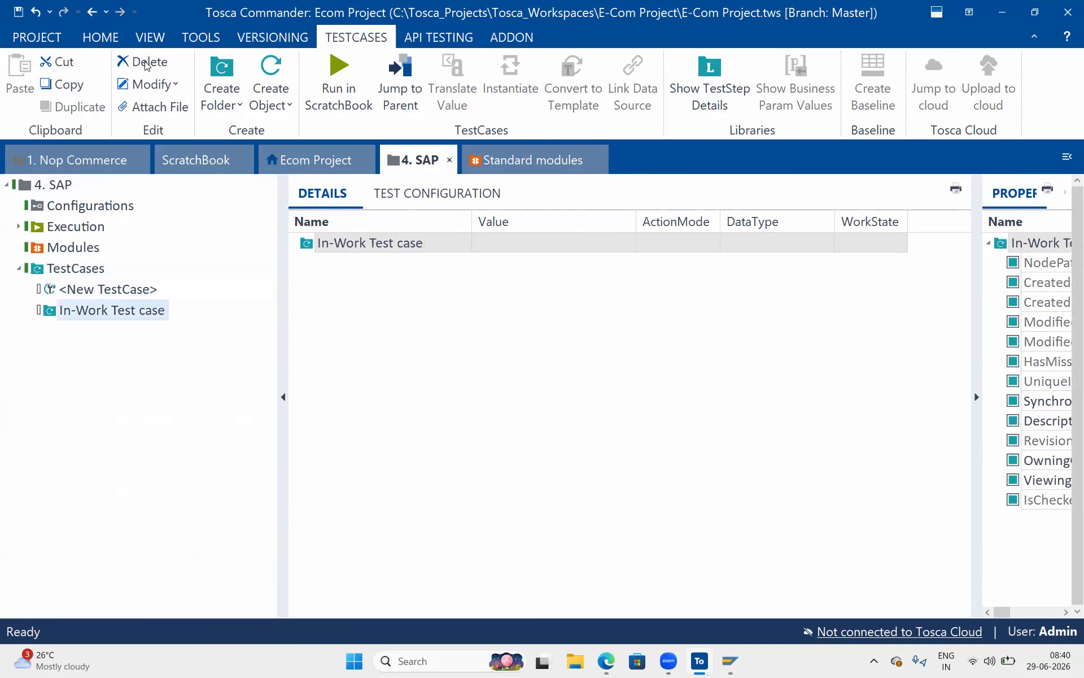
Move the new test case into In-Work Test case and rename it 'Create Sales Order'.
left_click_drag(56, 294, 122, 309)
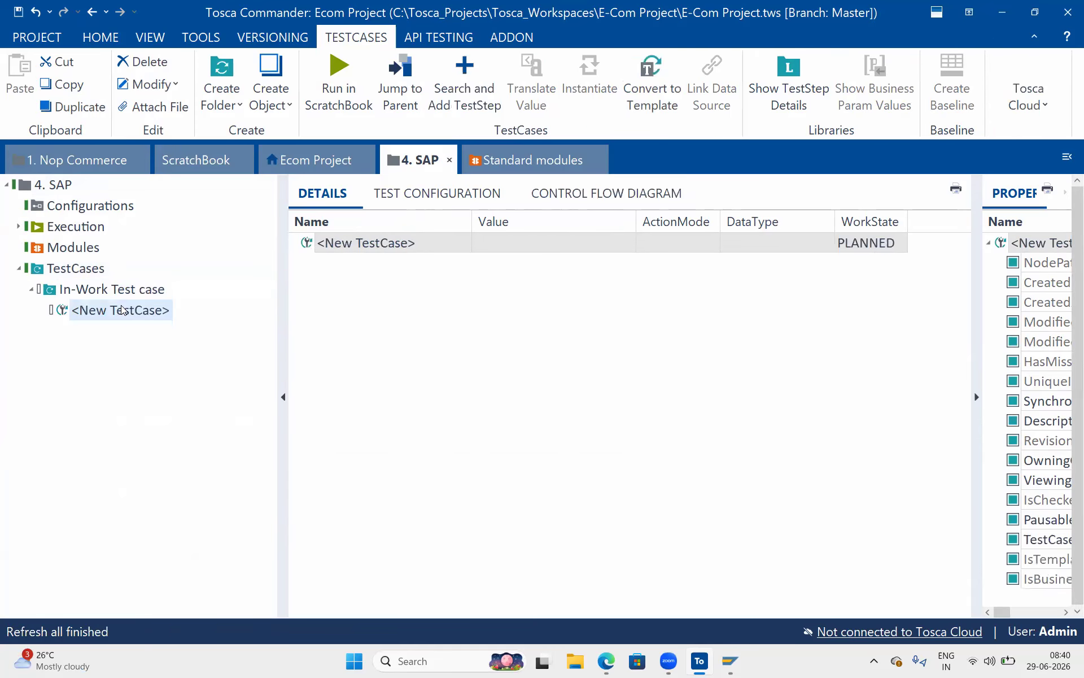
left_click(441, 241)
key("ctrl+a")
type("C")
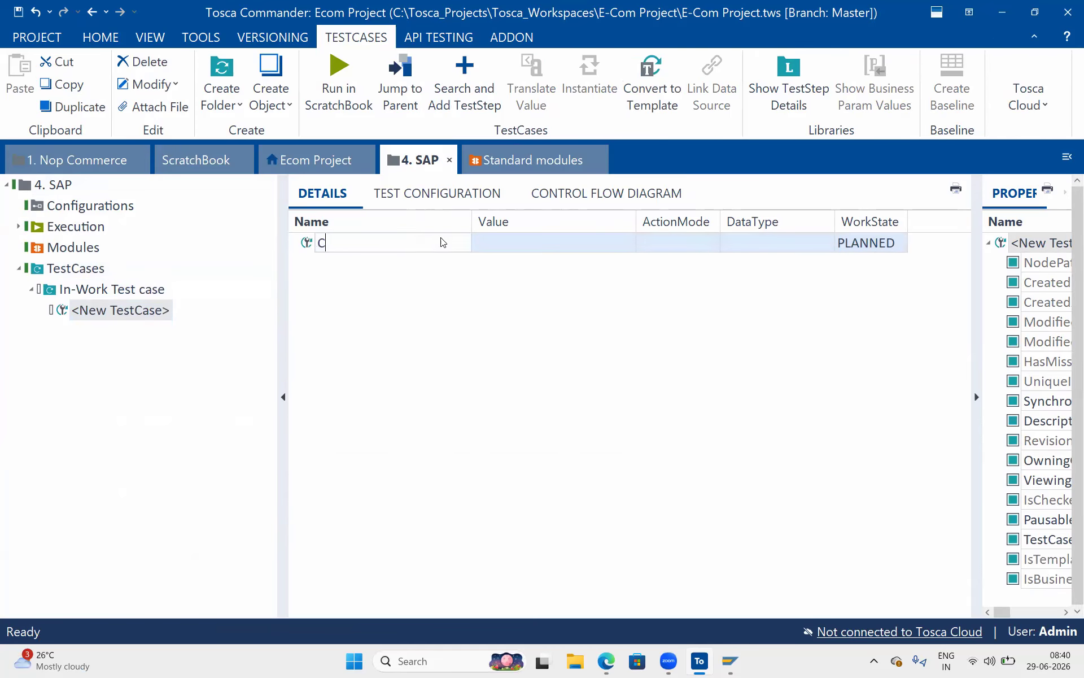
type("reate Sales Order")
key("Return")
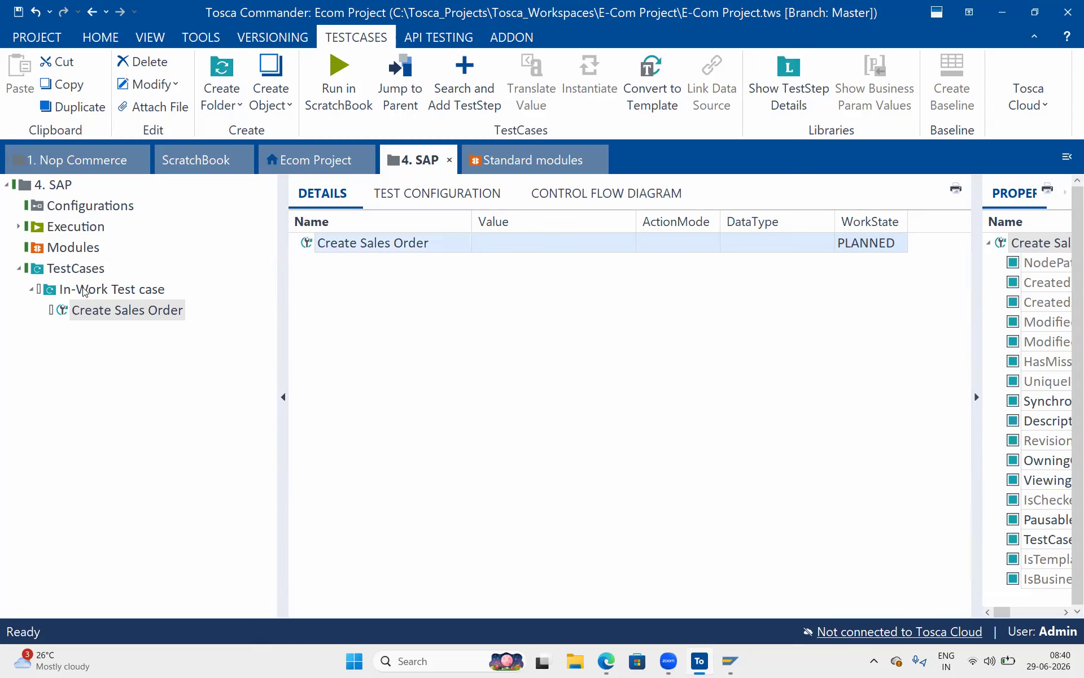
left_click(114, 36)
Check in all changes and check out the TestCases tree.
left_click(616, 67)
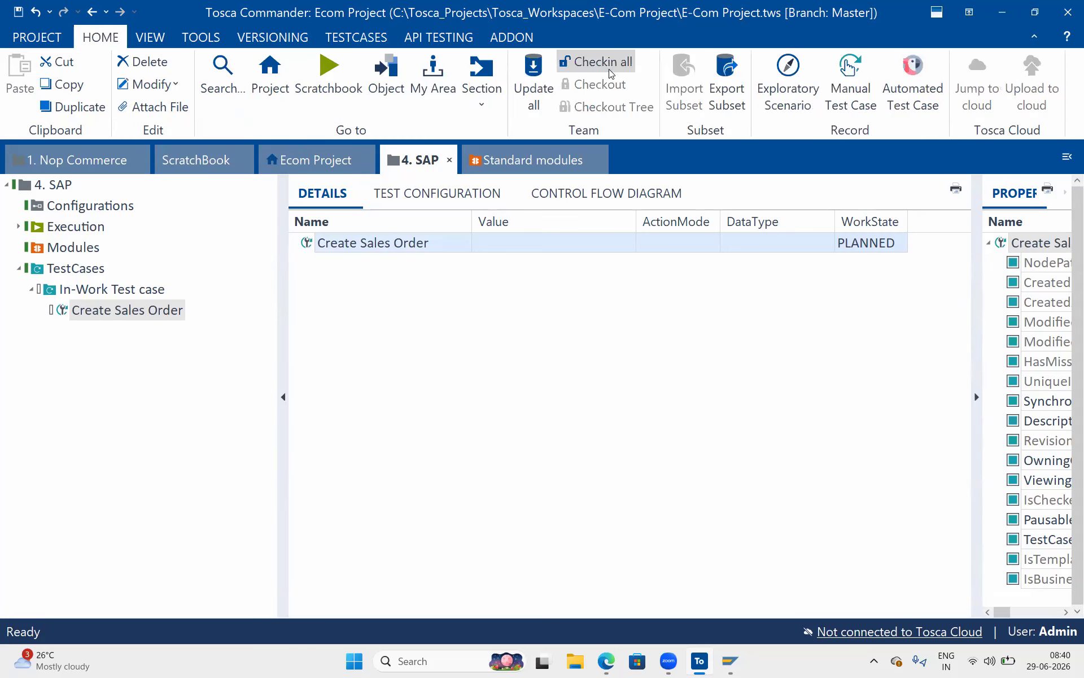
right_click(93, 270)
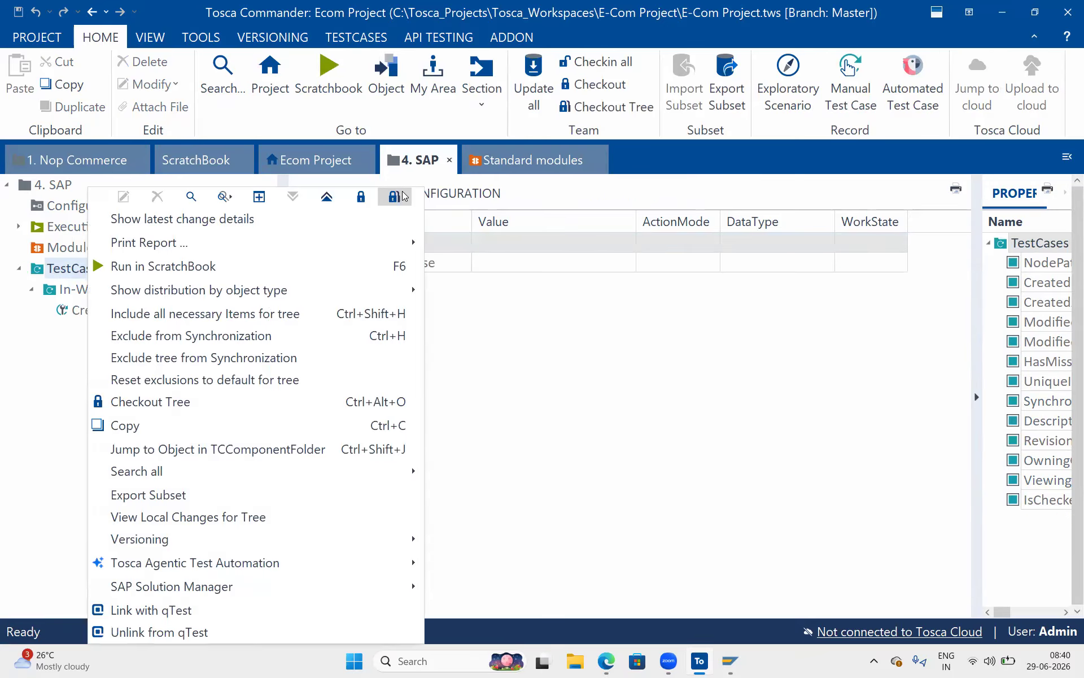
left_click(402, 194)
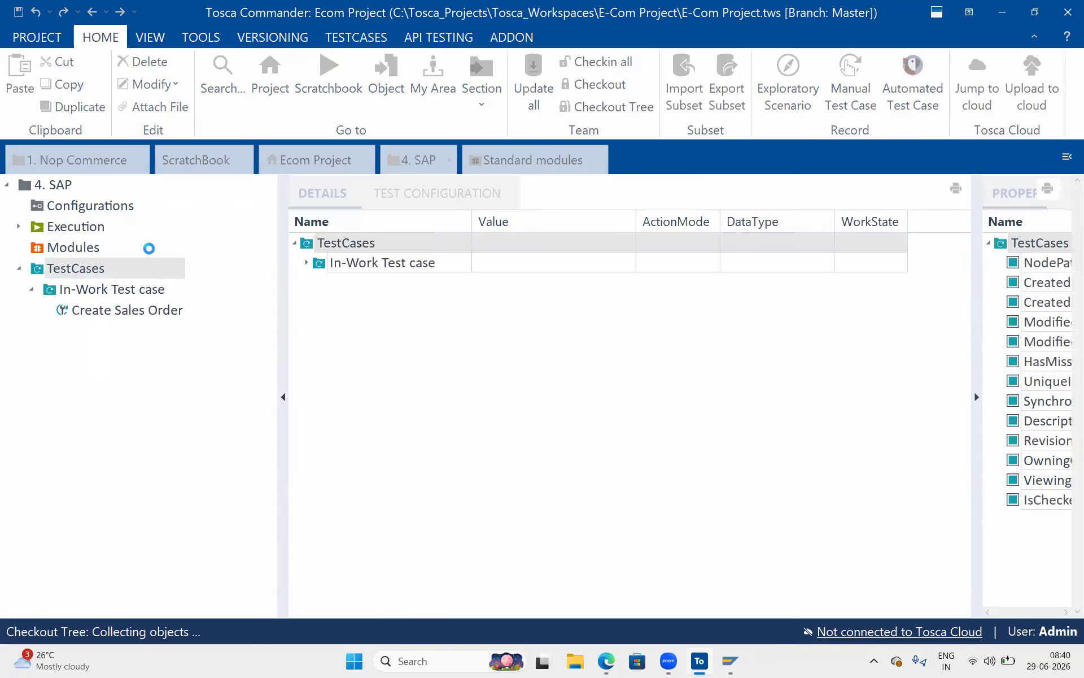
Create a Library folder under TestCases and move it to the top.
right_click(104, 269)
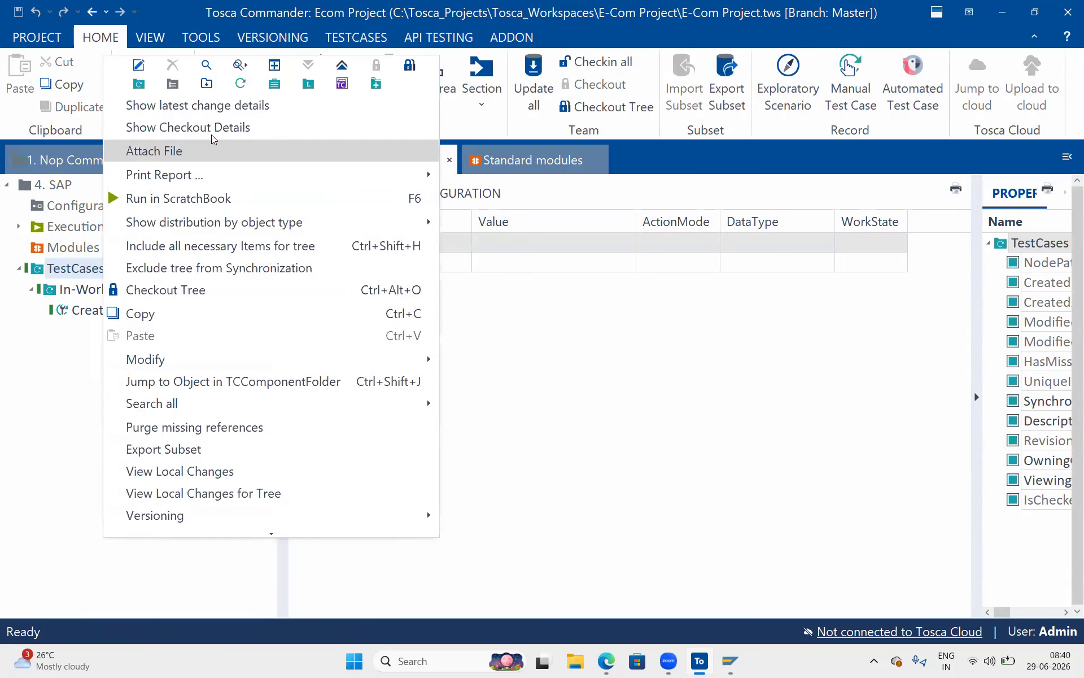
left_click(309, 84)
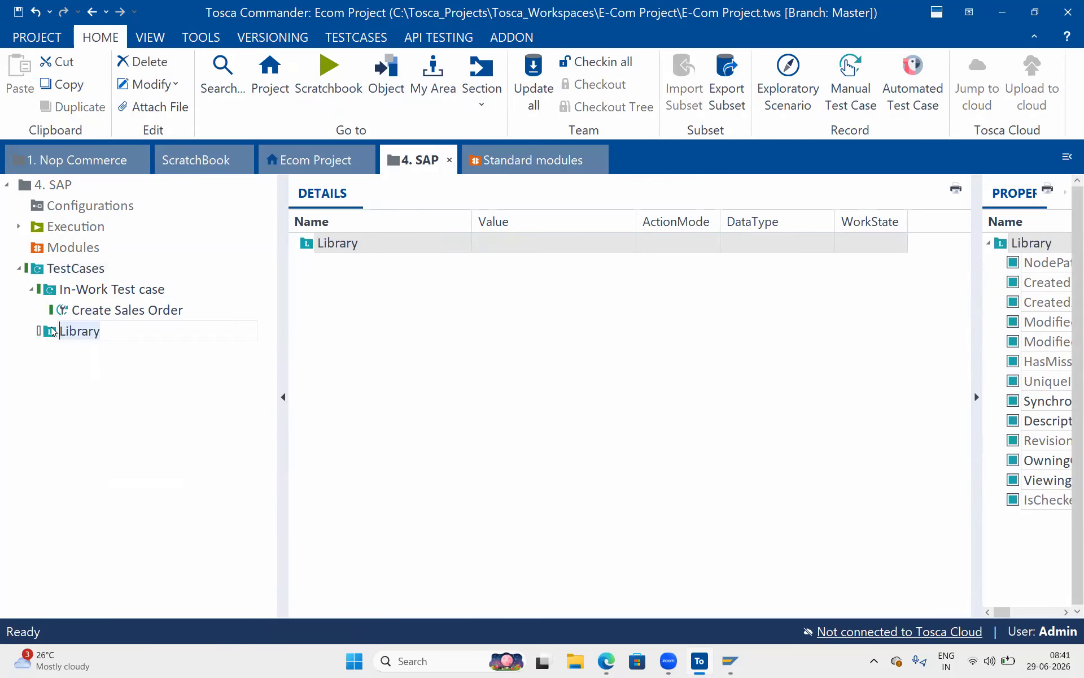
left_click_drag(51, 331, 53, 287)
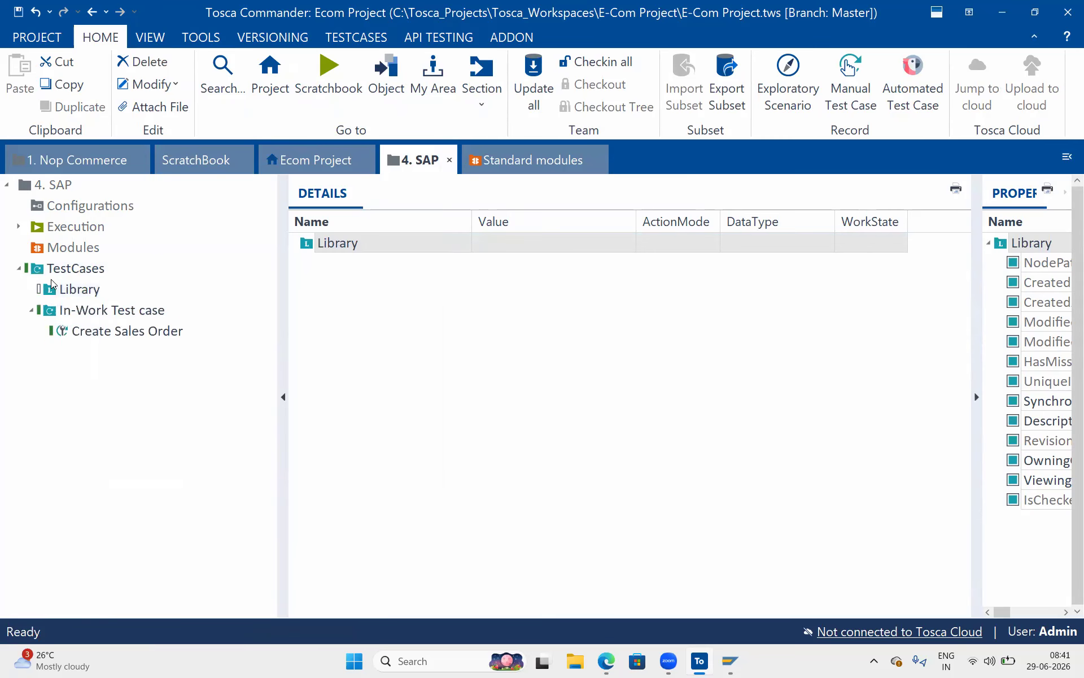
left_click(55, 289)
Add a reusable test step block named 'SAP Logon & Login' to Library.
right_click(56, 288)
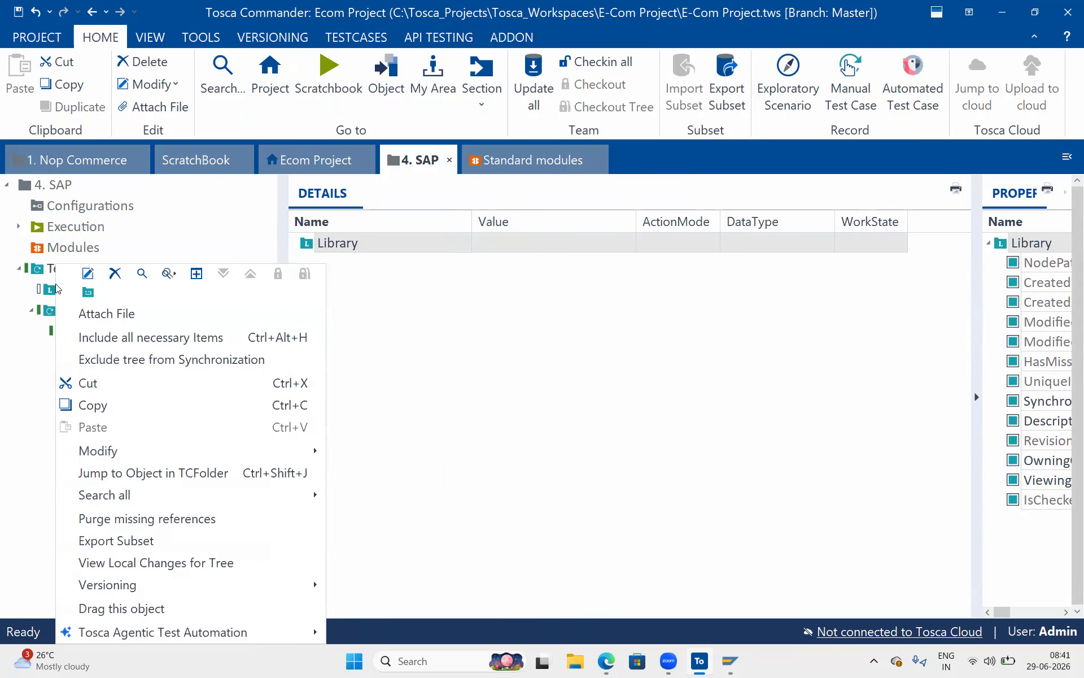
left_click(94, 295)
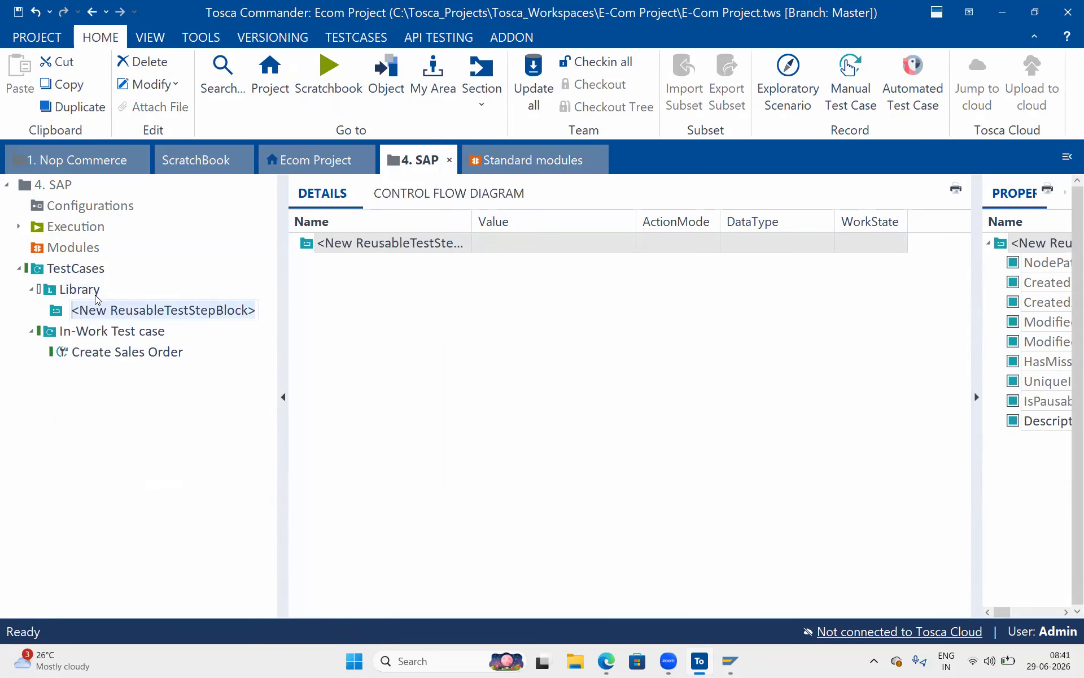
type("SAP Log")
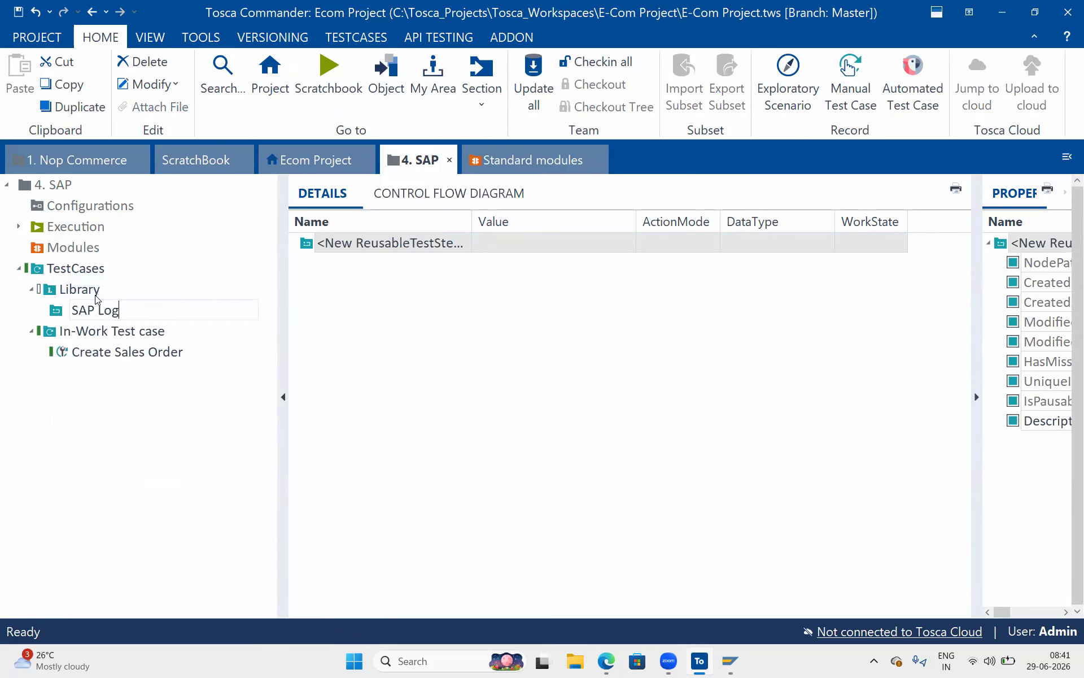
type("on & Login")
key("Return")
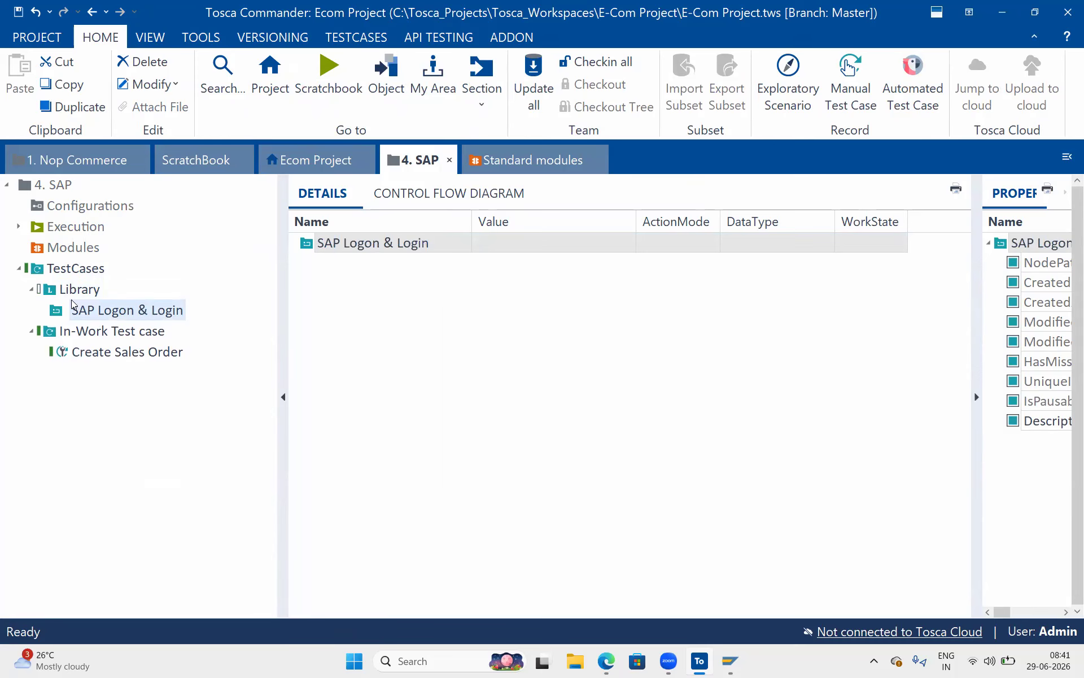
left_click(86, 288)
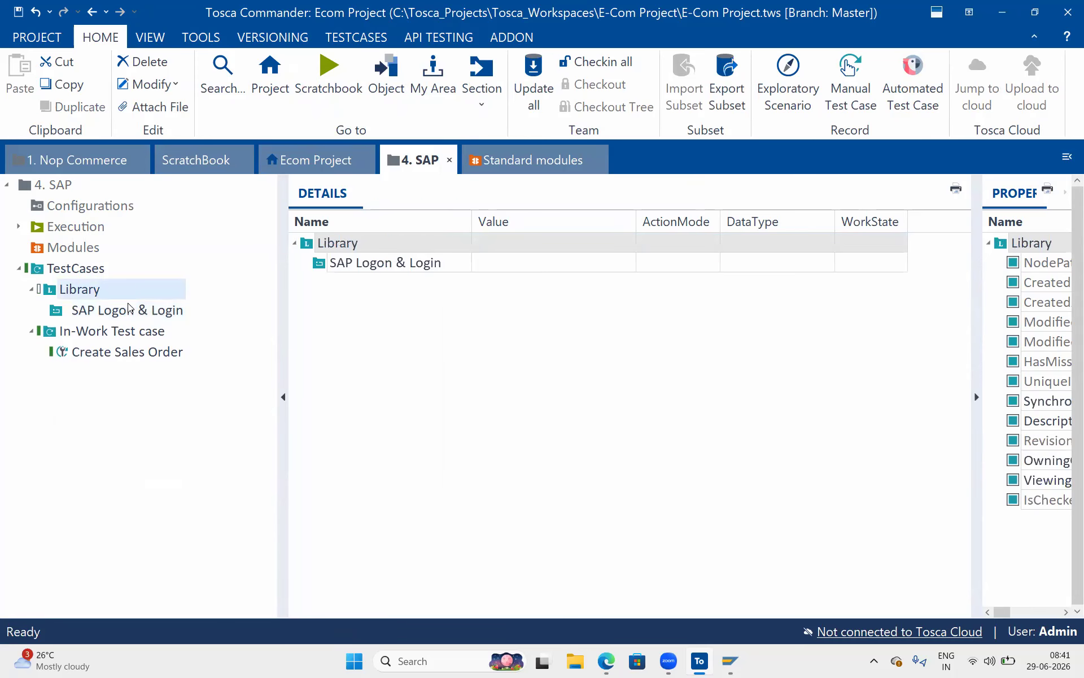
Drag the Standard SAP Logon module into 'SAP Logon & Login' and inspect SapLogonPath and SapConnection.
left_click(153, 308)
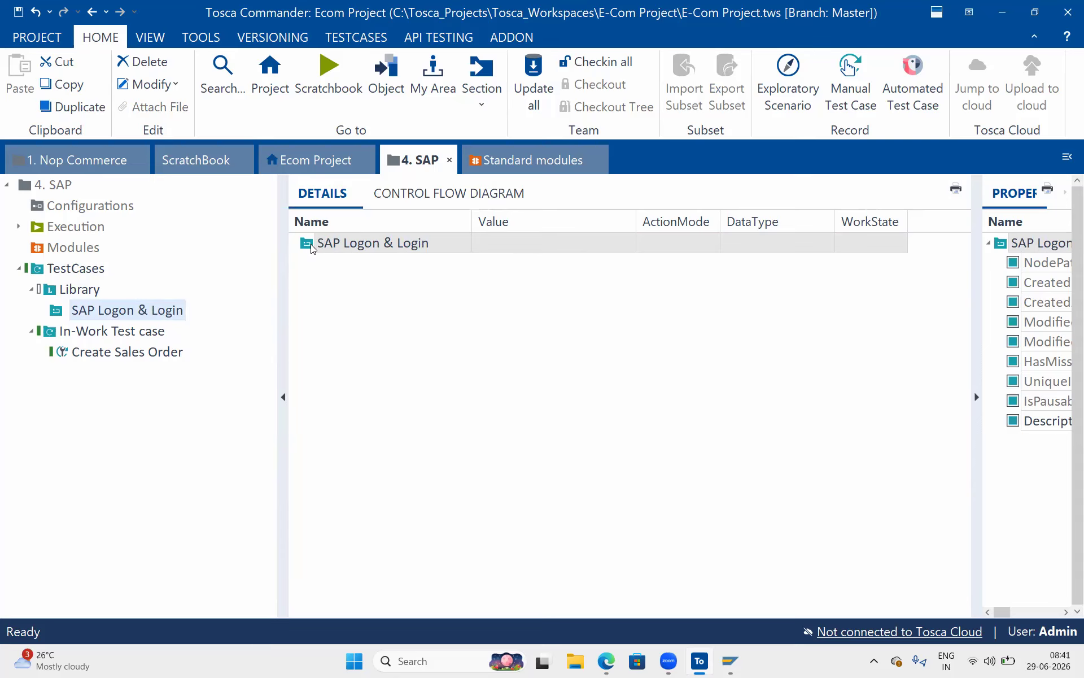
left_click(562, 171)
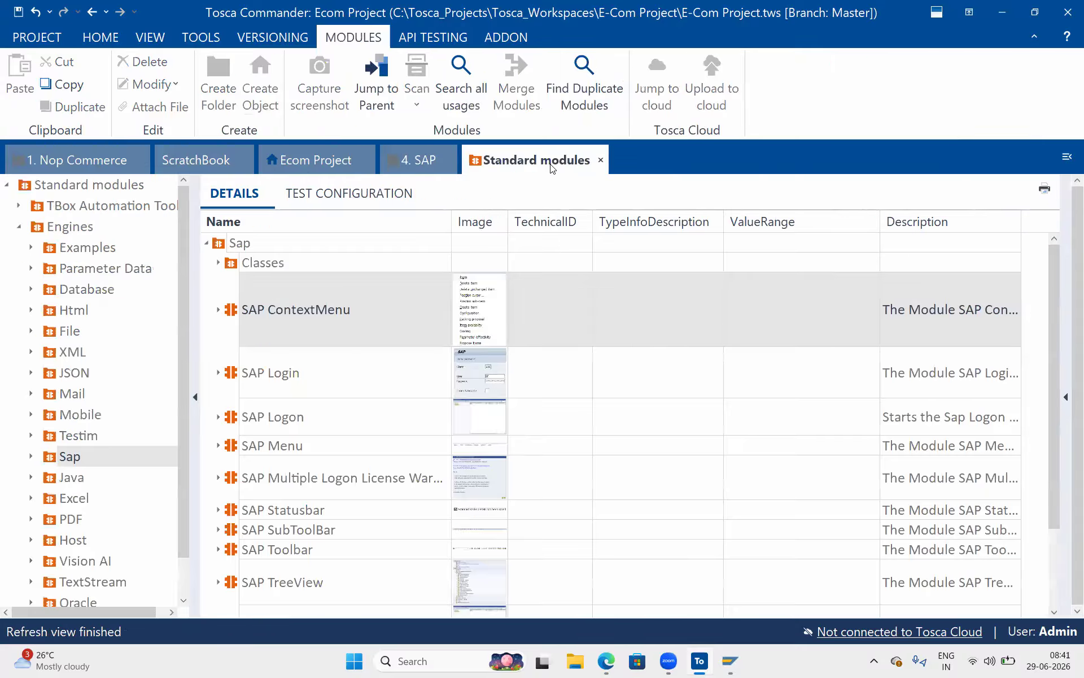
left_click(249, 406)
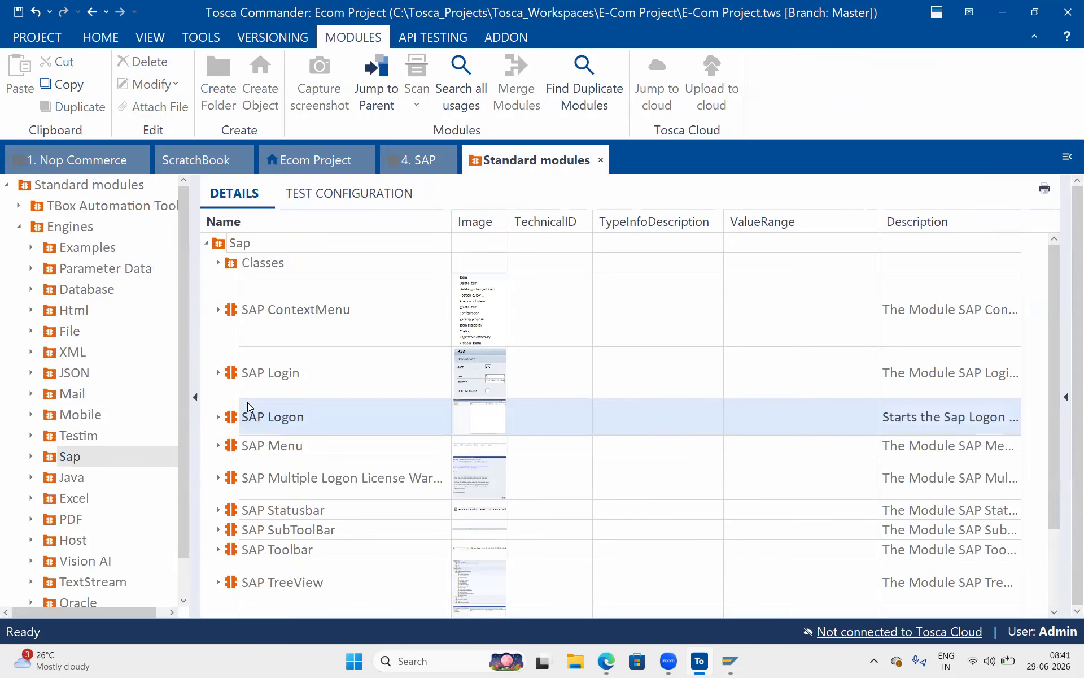
left_click_drag(234, 418, 328, 240)
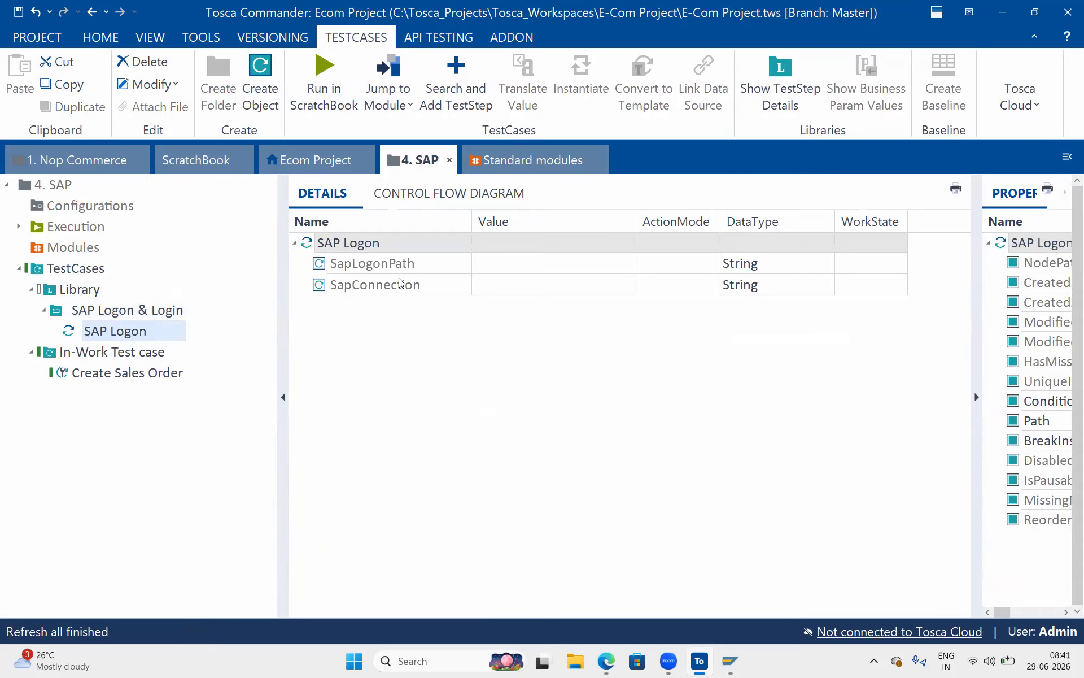
left_click(453, 264)
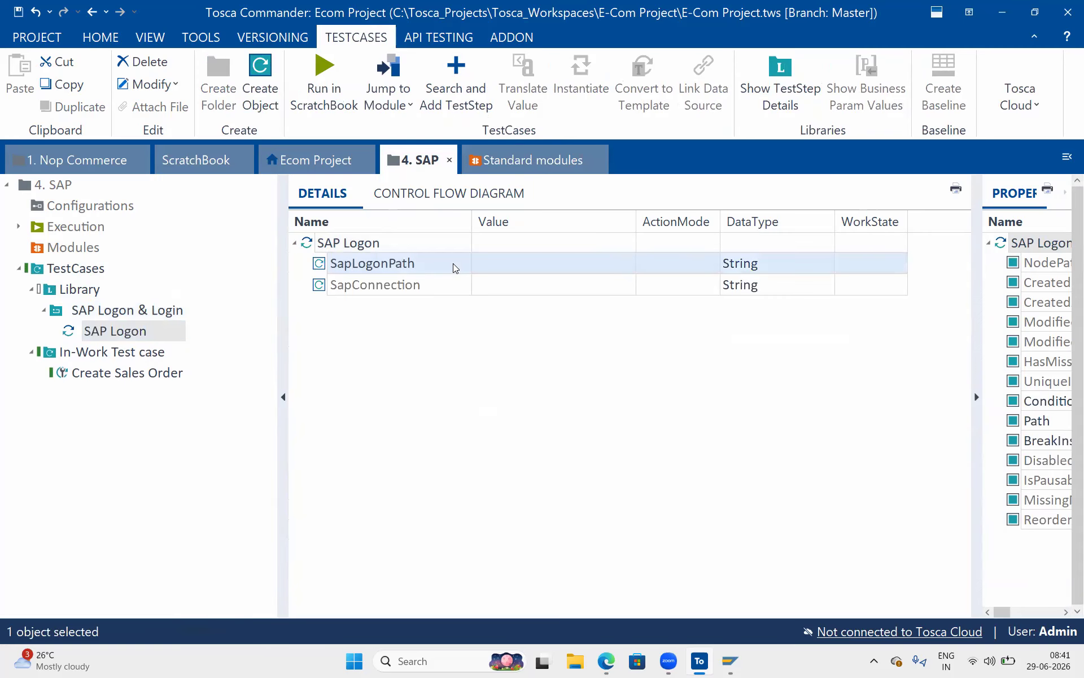
left_click(500, 285)
left_click(425, 661)
Find the SAP Logon shortcut's folder, copy its path, and paste it into SapLogonPath.
type("SAP")
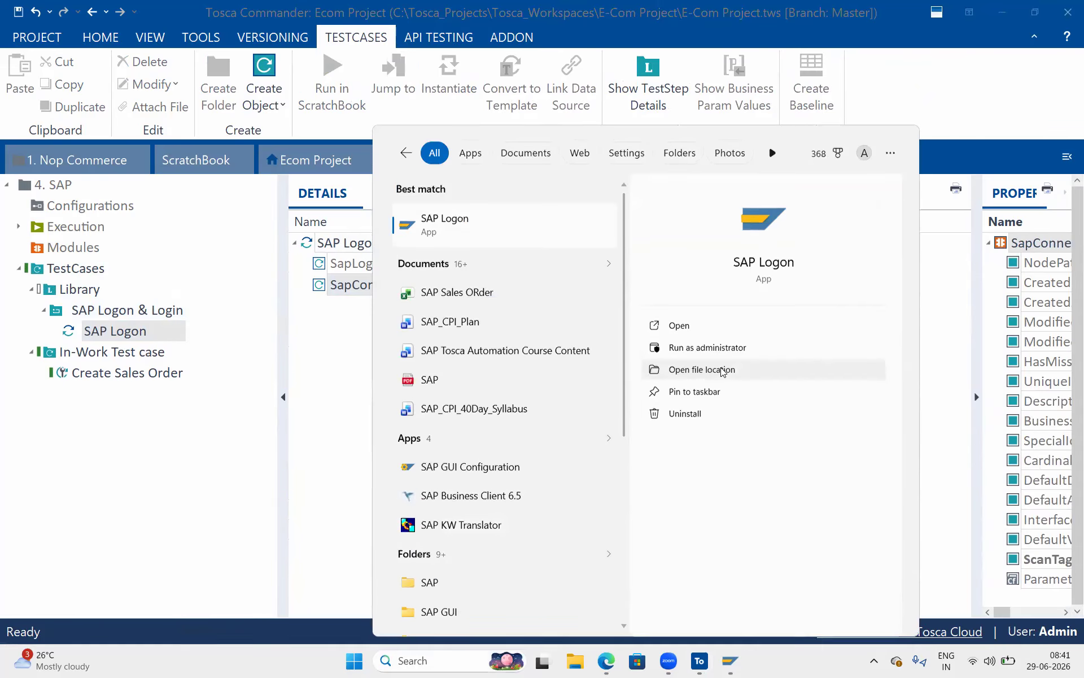
left_click(723, 368)
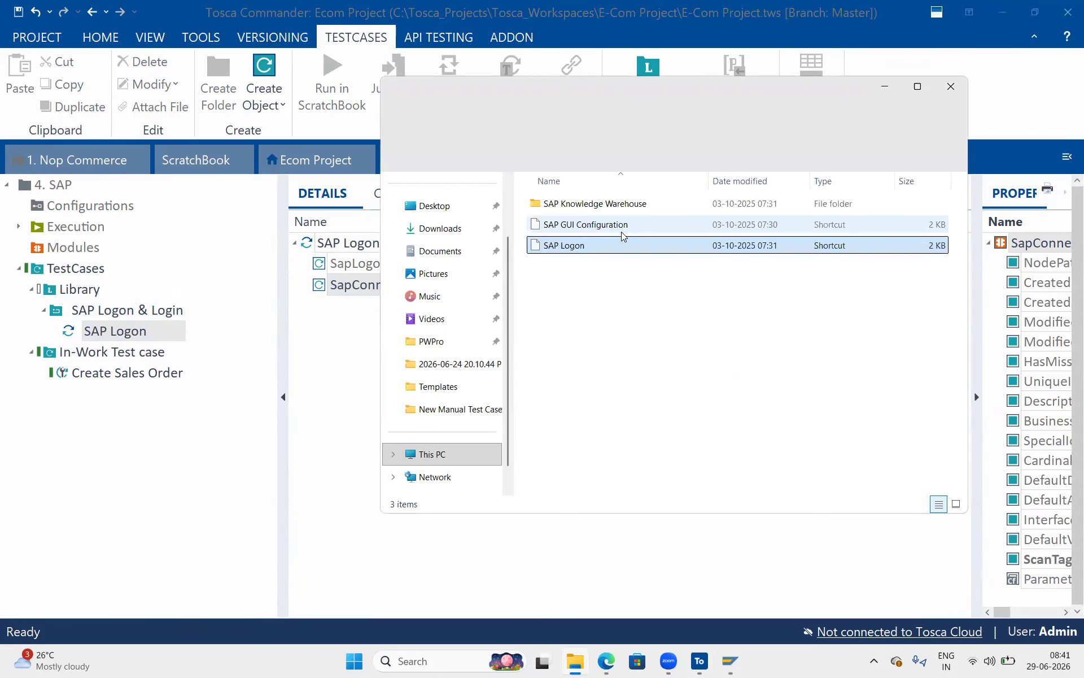
right_click(574, 246)
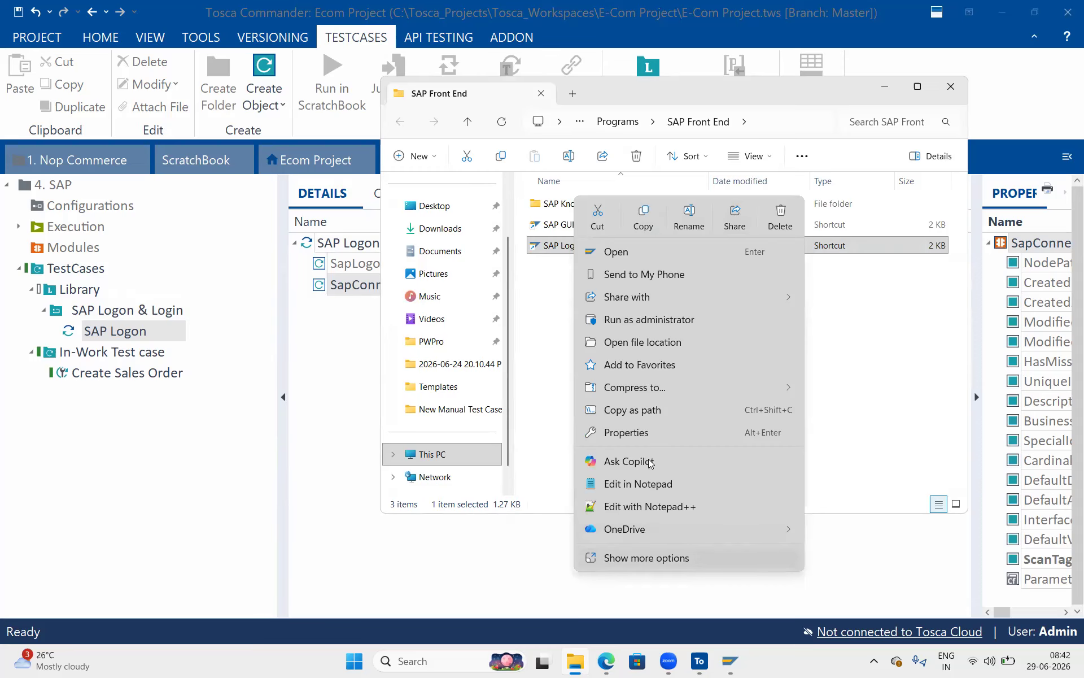
left_click(650, 413)
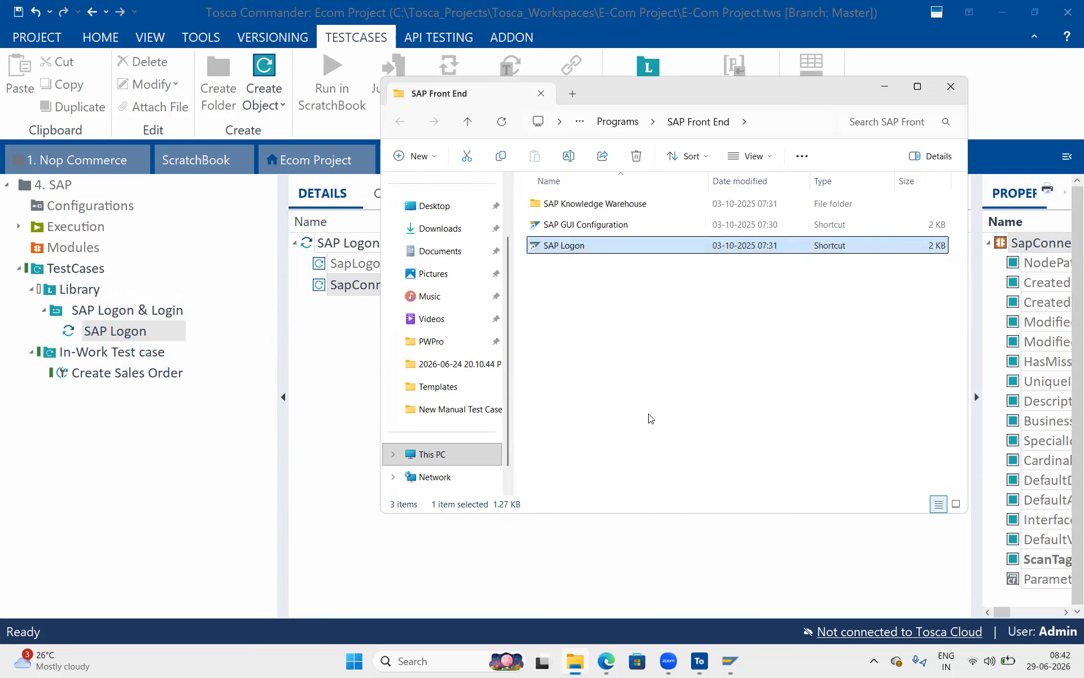
left_click(307, 322)
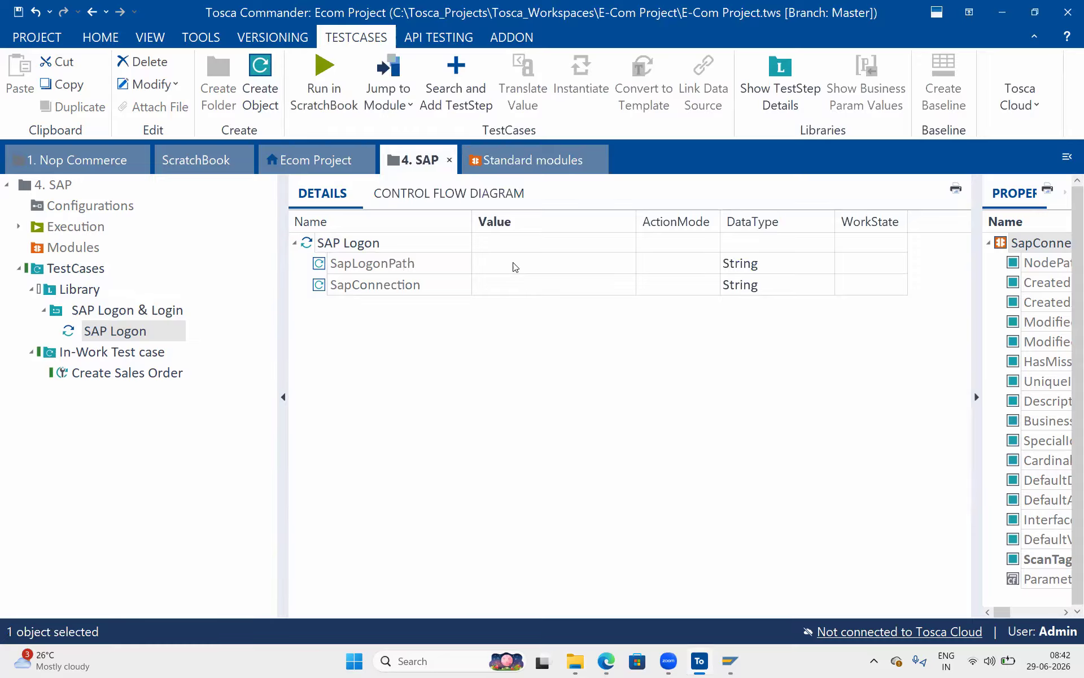
left_click(512, 261)
left_click(511, 257)
key("ctrl+v")
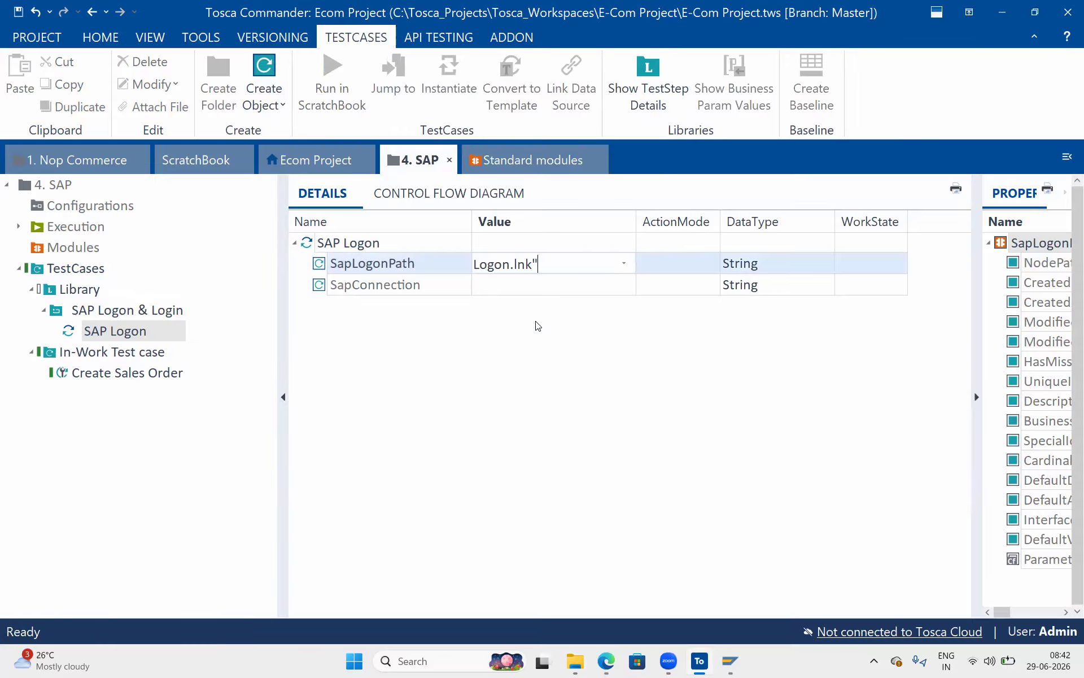
key("Return")
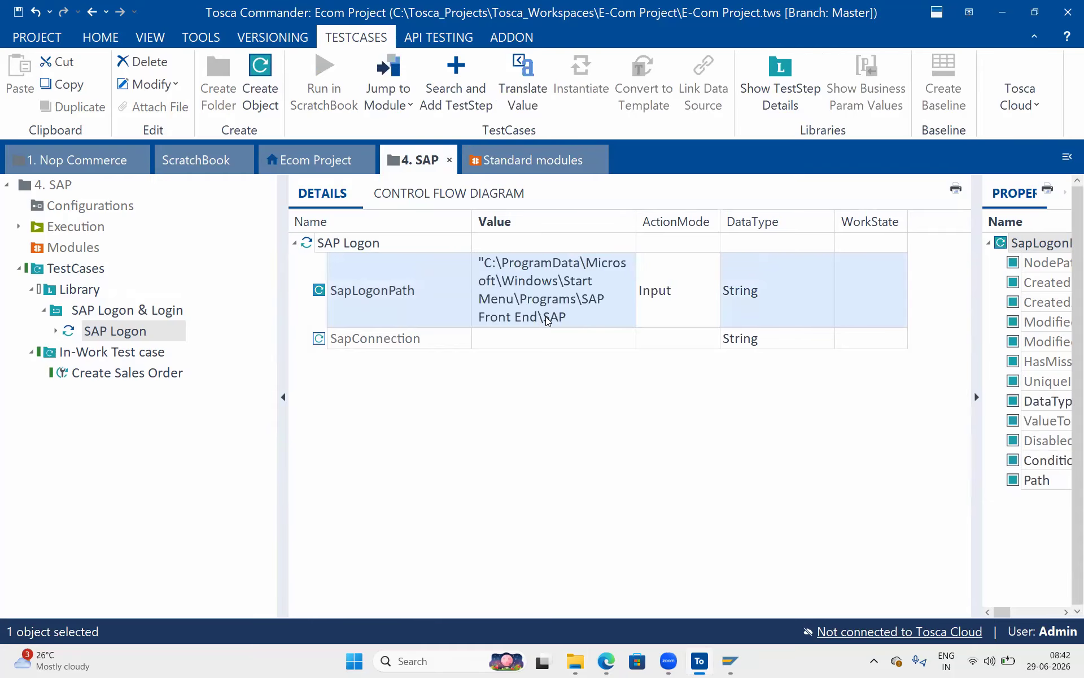
Replace SapLogonPath with the shortcut target C:\Program Files (x86)\SAP\FrontEnd\SapGui\saplogon.exe.
left_click(547, 320)
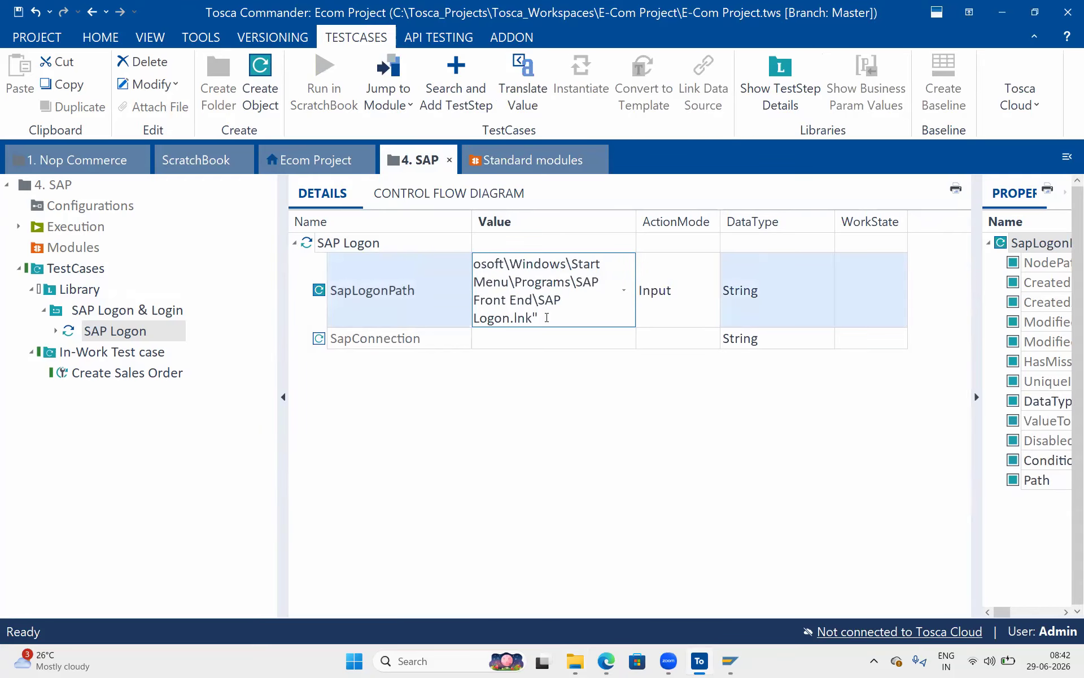
key("alt+Tab")
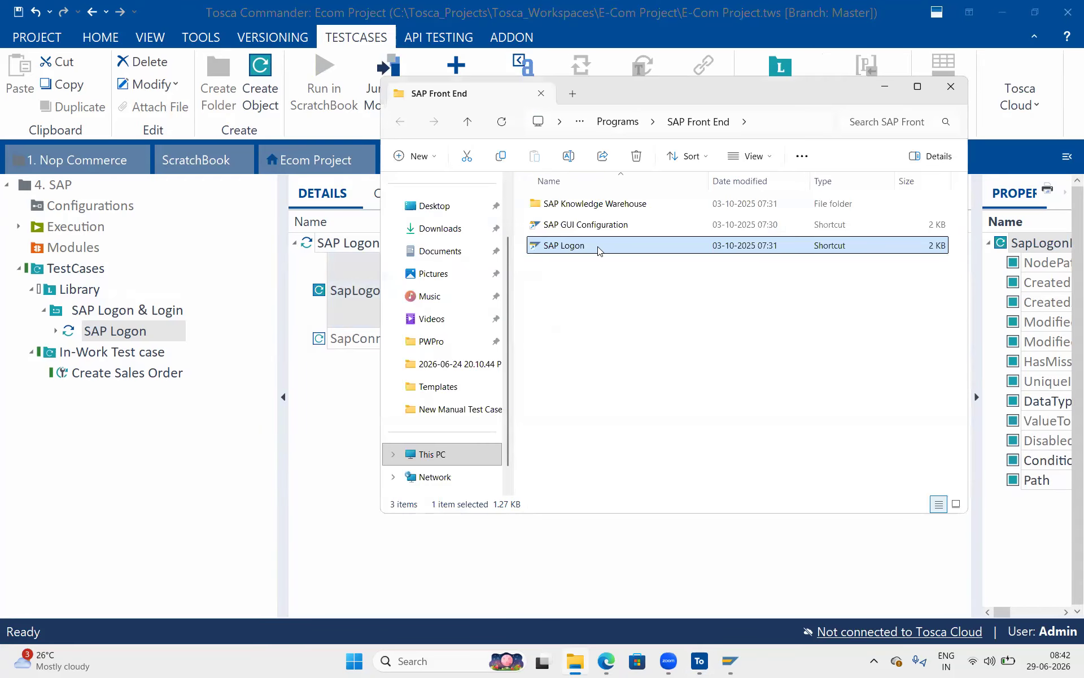
right_click(597, 246)
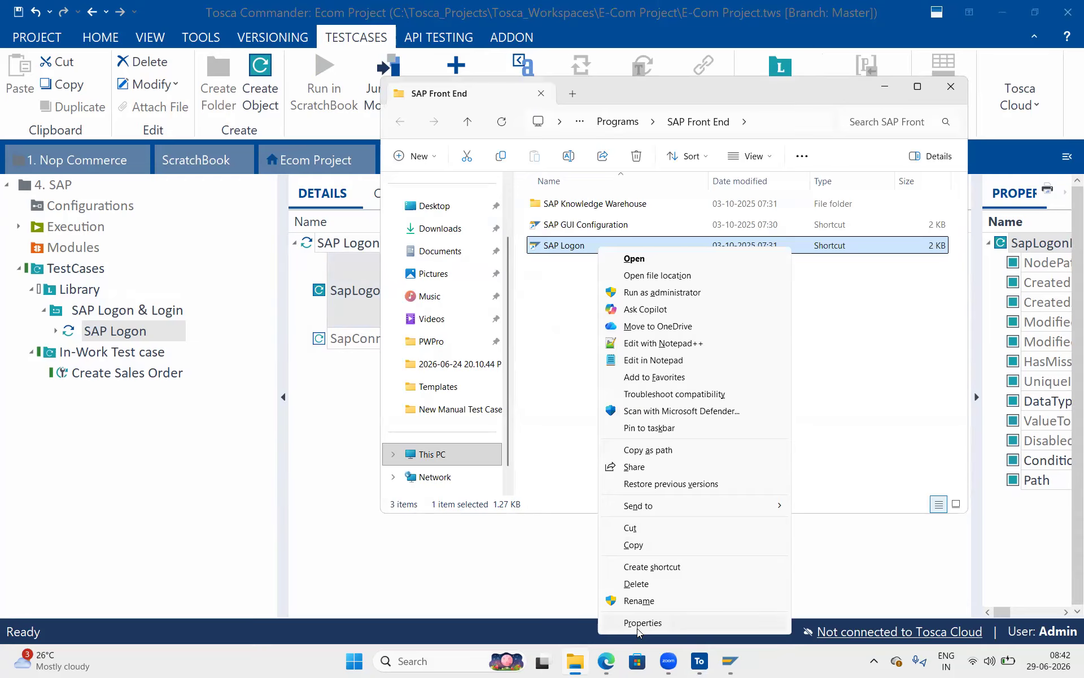
key("Return")
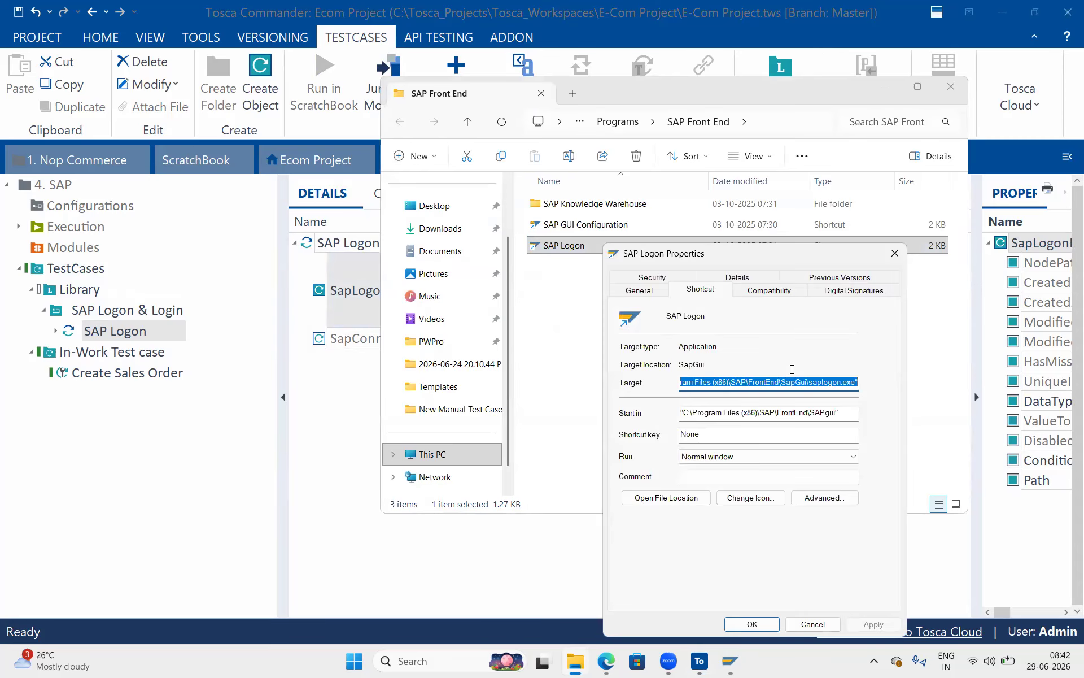
left_click(894, 254)
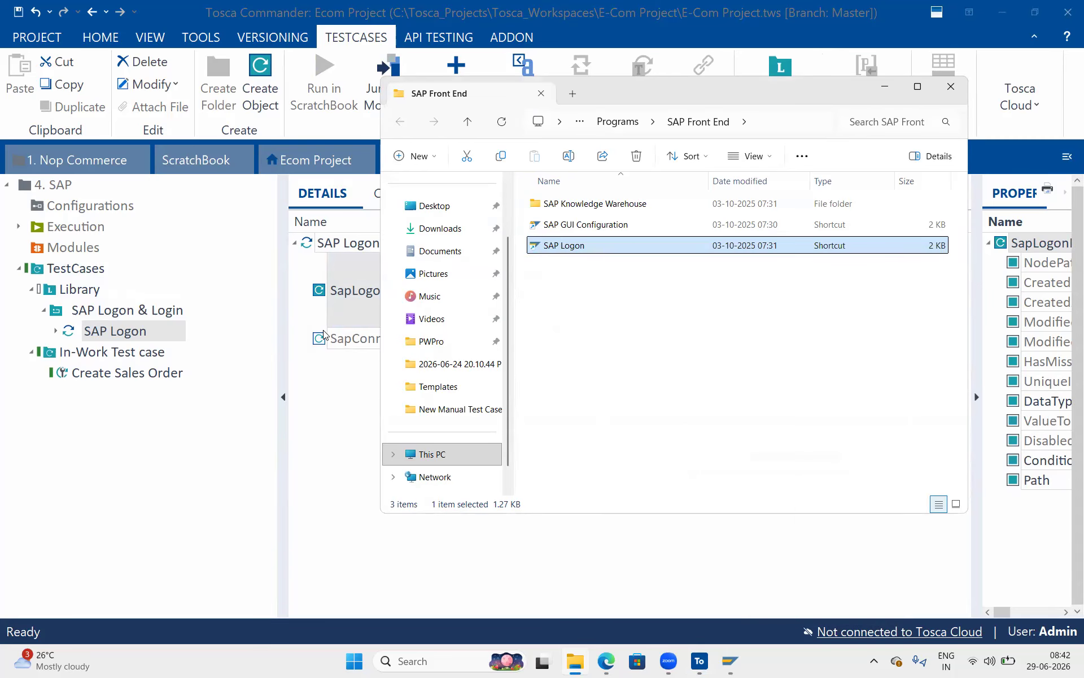
key("alt+Tab")
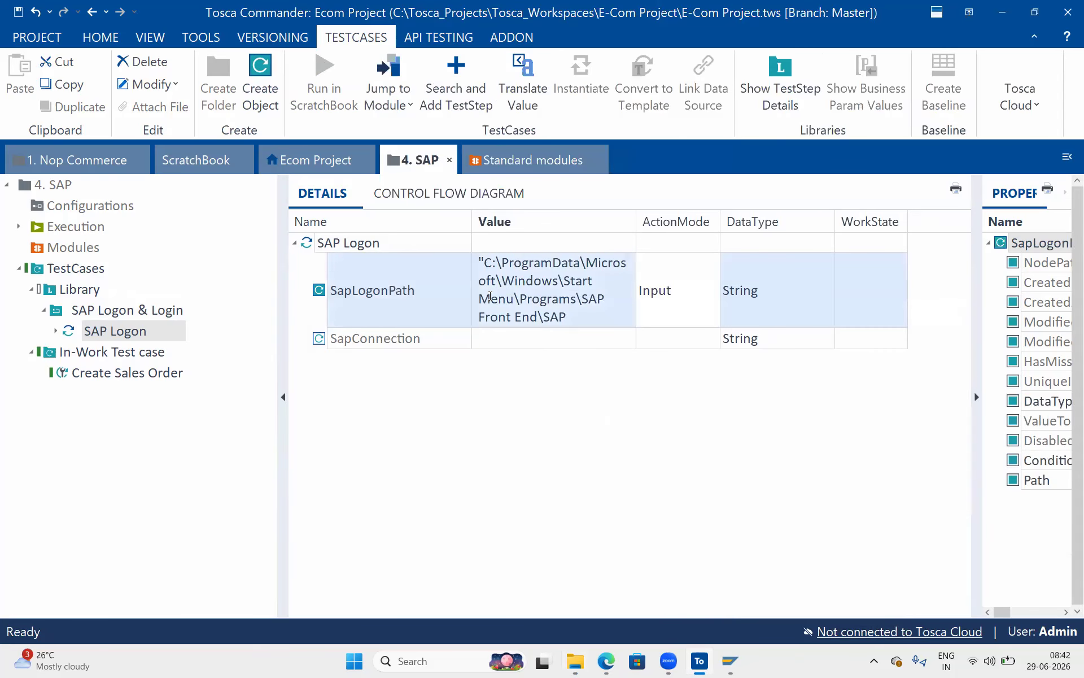
type("\"C:\\Program Files (x86)\\SAP\\FrontEnd\\SapGui\\saplogon.exe\"")
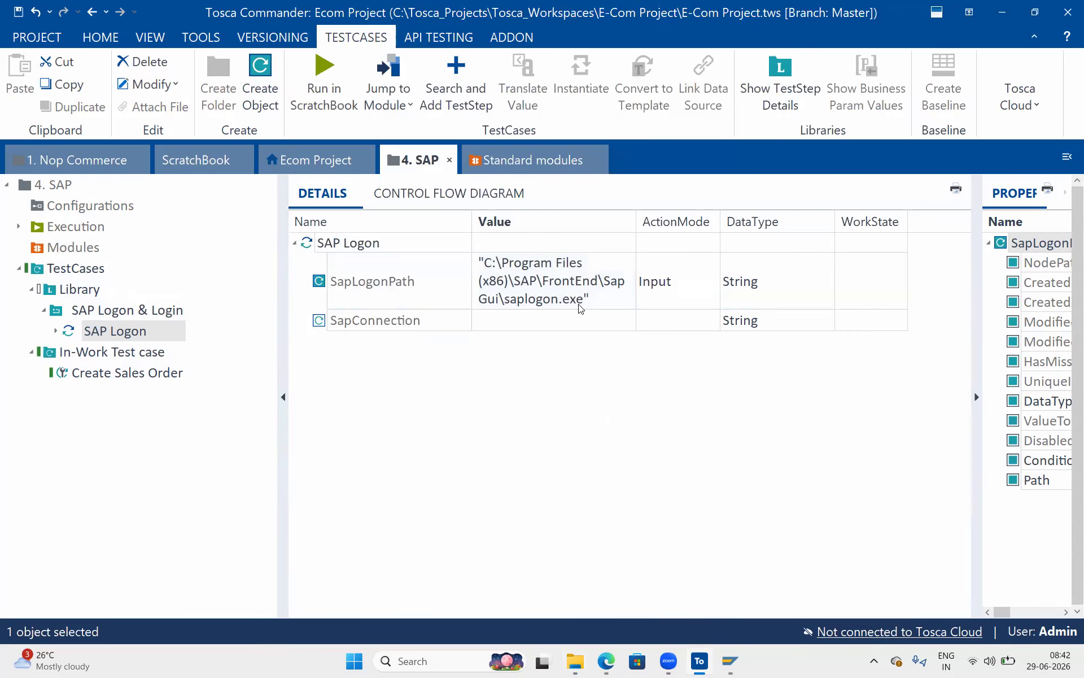
Verify SapLogonPath ends in saplogon.exe and look up the connection name in SAP Logon 750.
left_click(580, 305)
double_click(570, 298)
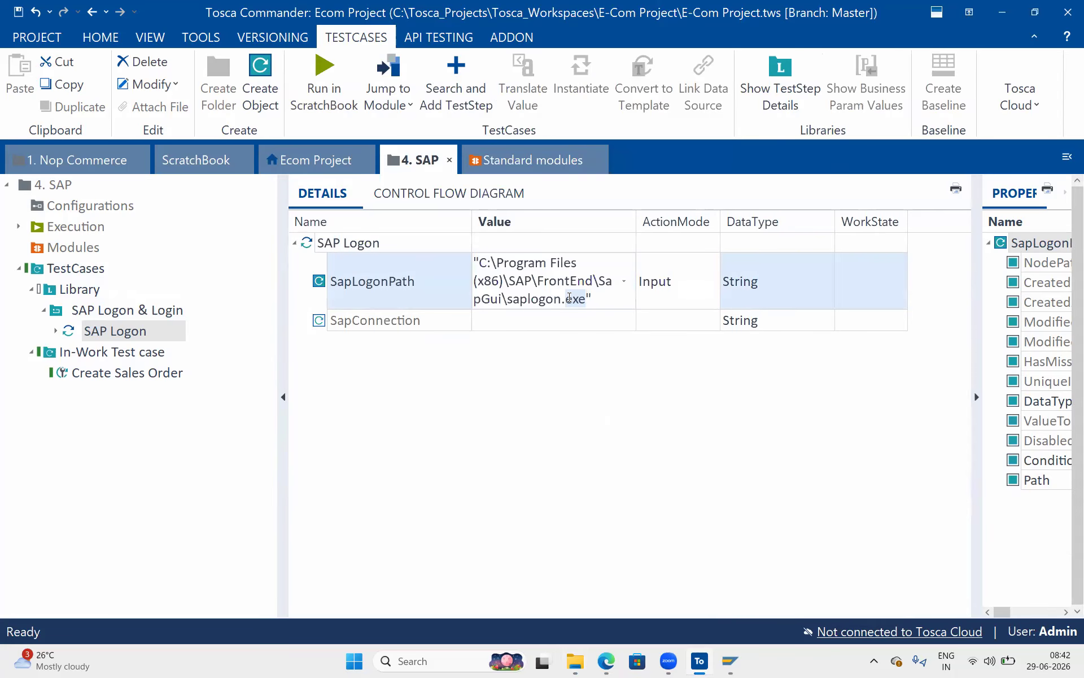
left_click(525, 317)
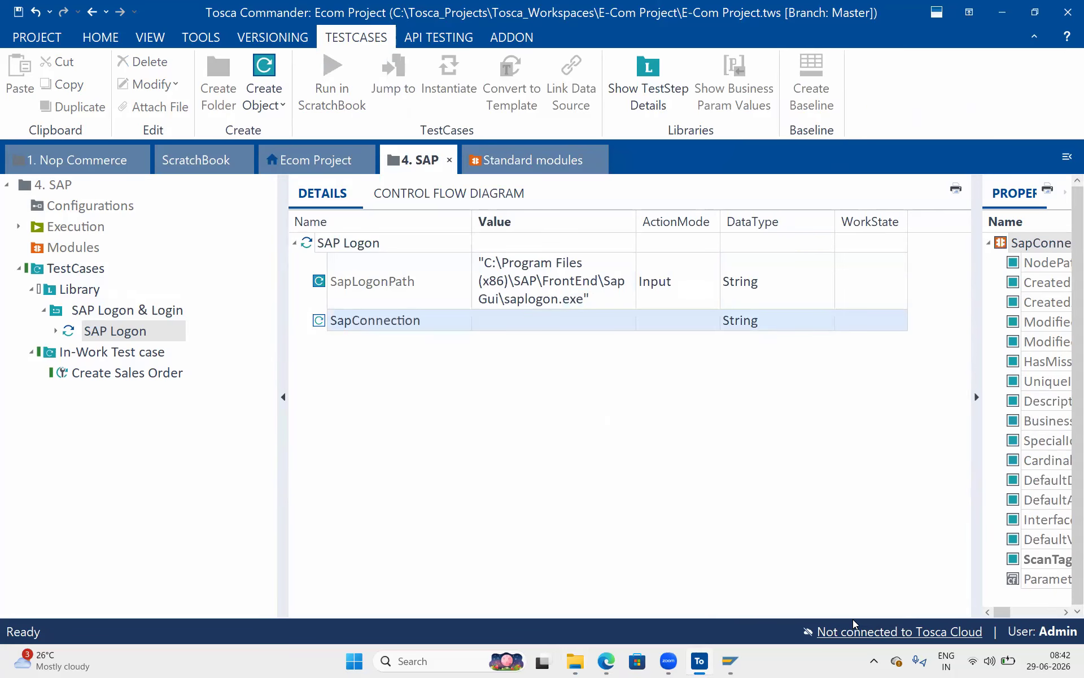
mouse_move(730, 660)
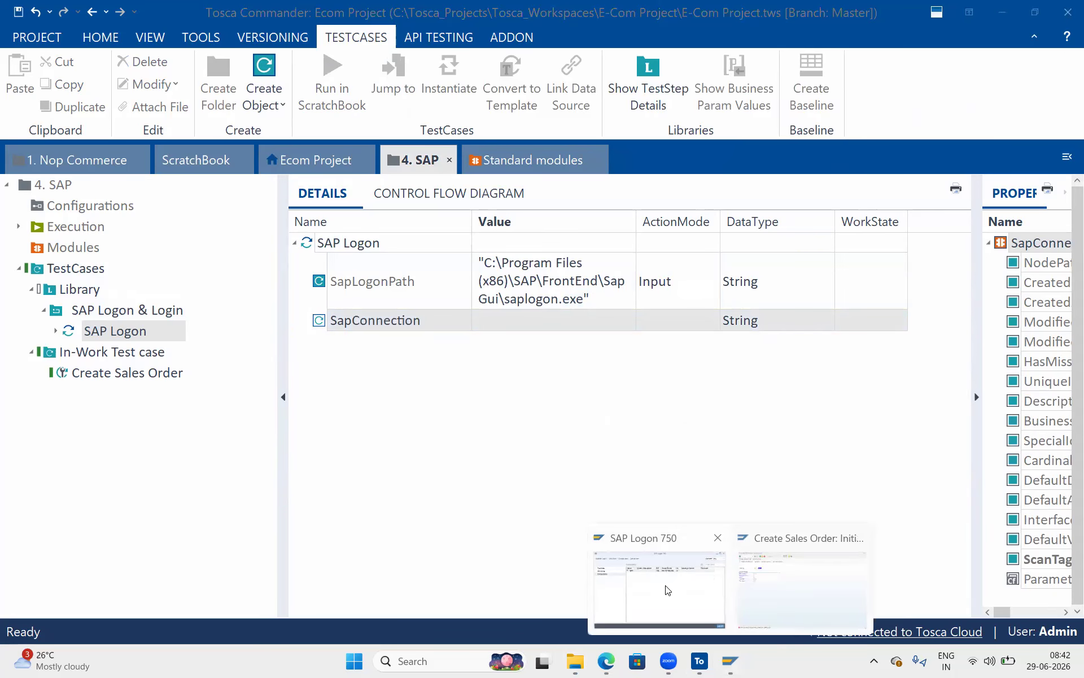
left_click(660, 593)
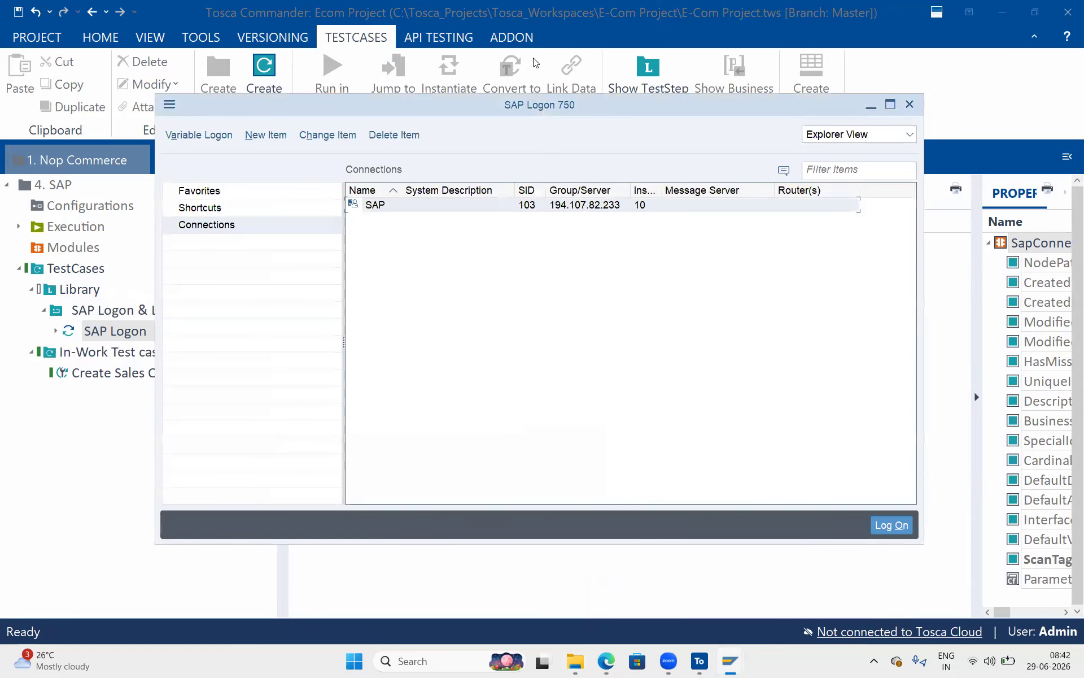
mouse_move(408, 192)
left_mouse_down()
mouse_move(390, 224)
mouse_move(417, 198)
left_mouse_up()
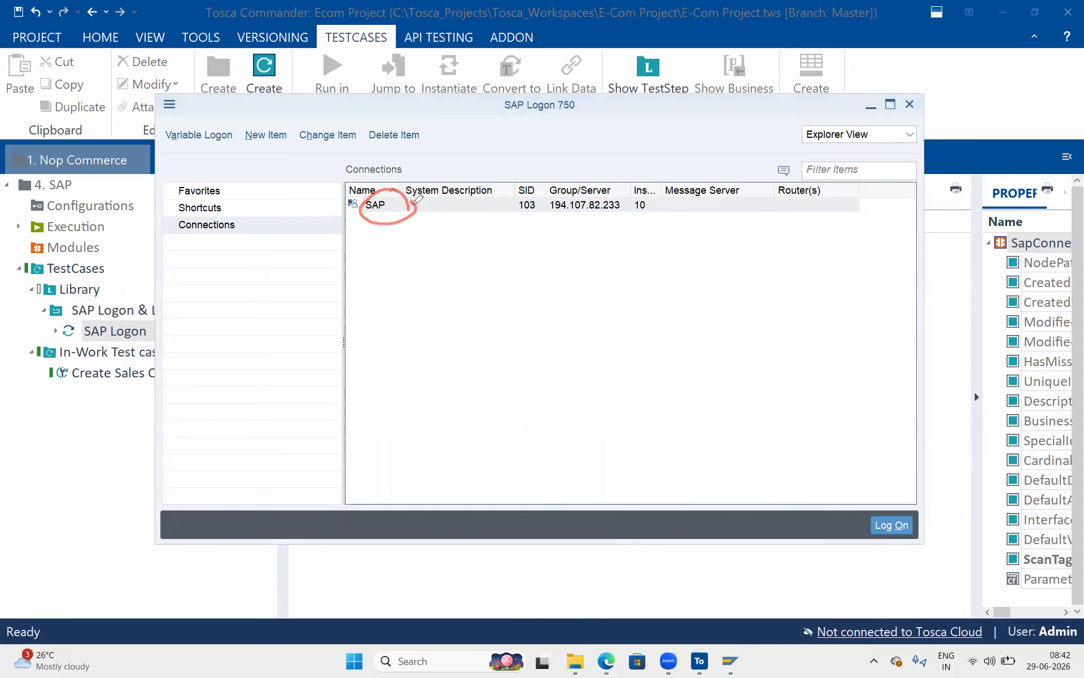
mouse_move(418, 199)
left_mouse_down()
mouse_move(390, 219)
mouse_move(355, 210)
mouse_move(395, 192)
mouse_move(377, 213)
mouse_move(361, 186)
mouse_move(396, 210)
left_mouse_up()
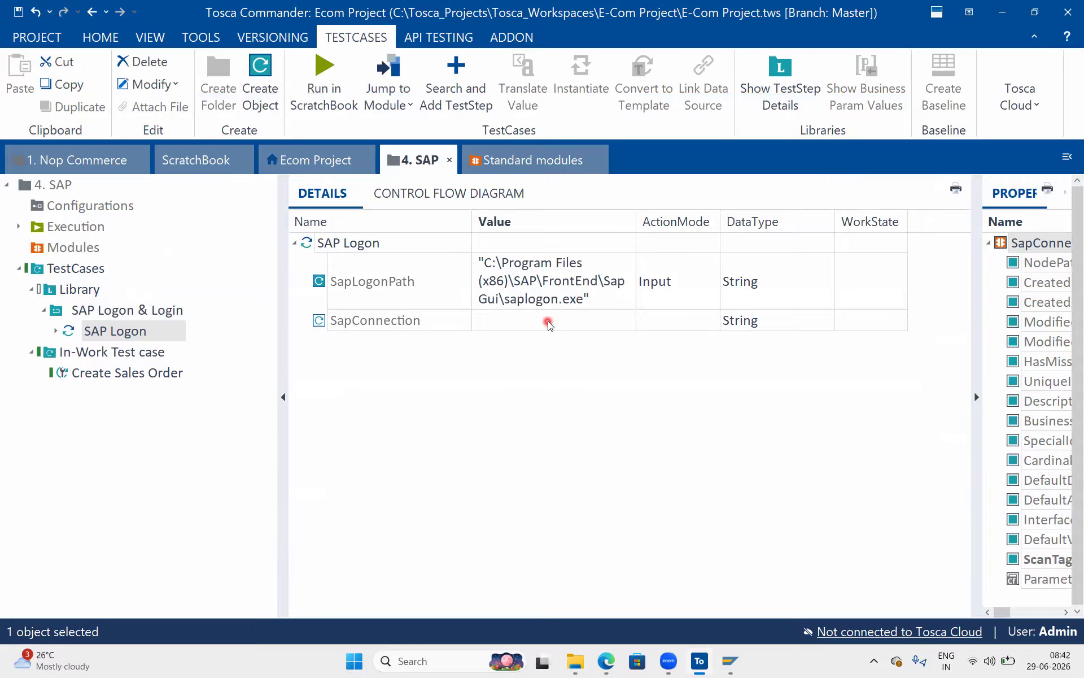
Set SapConnection to 'SAP' and review both SAP Logon parameters.
left_click(548, 320)
type("SAP")
key("Return")
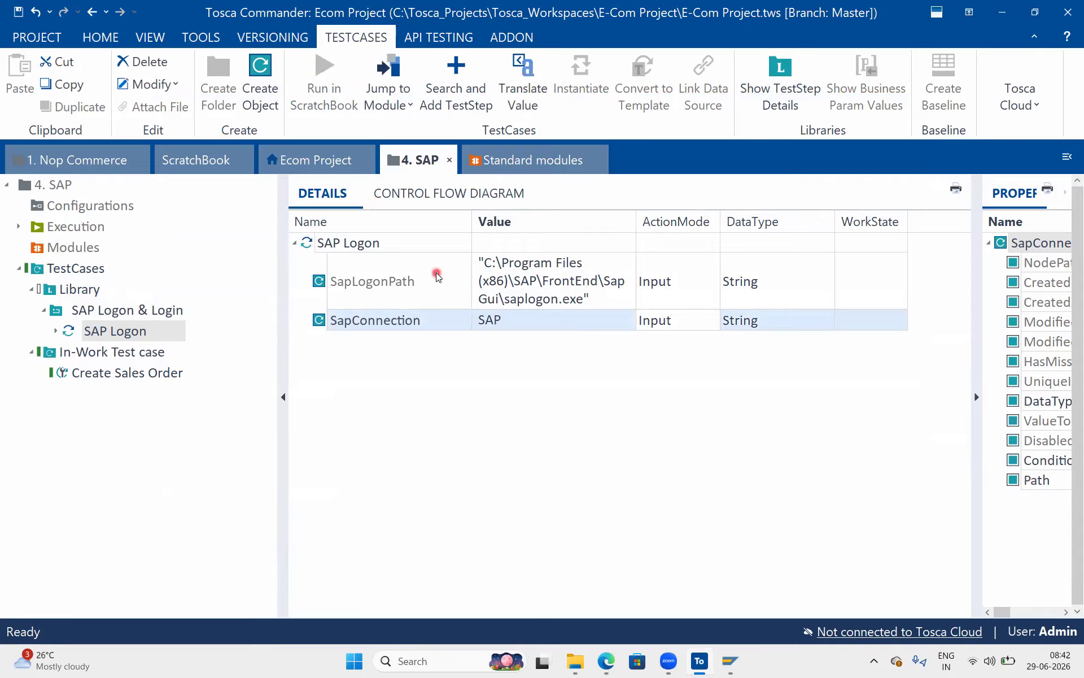
left_click(399, 244)
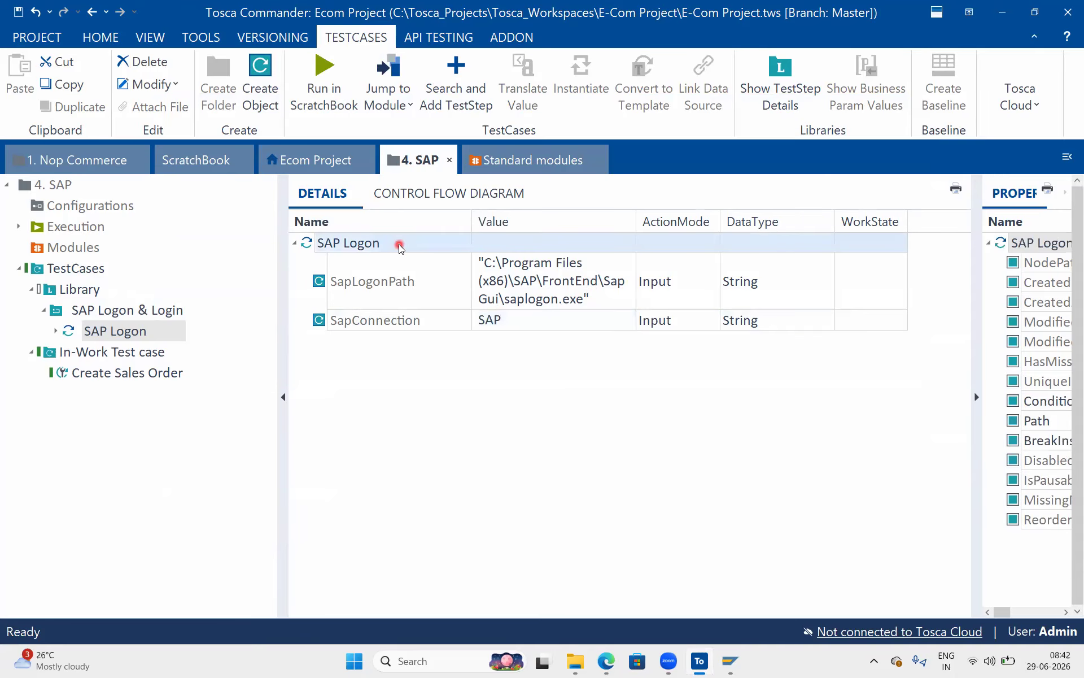
left_click(520, 270)
left_click(542, 330)
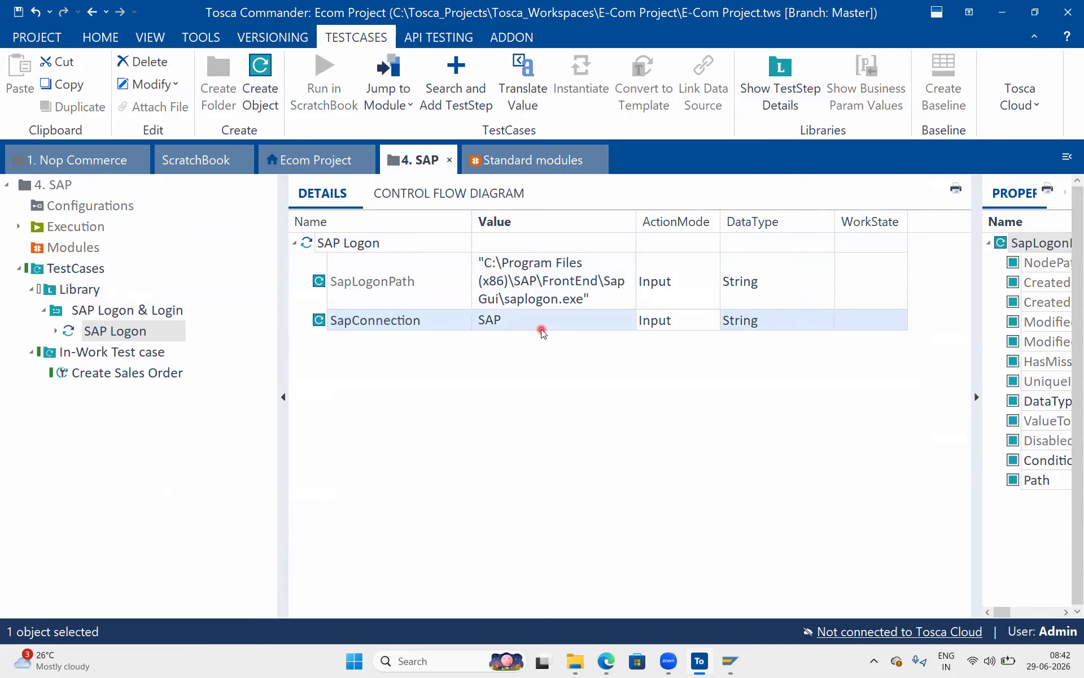
left_click(530, 326)
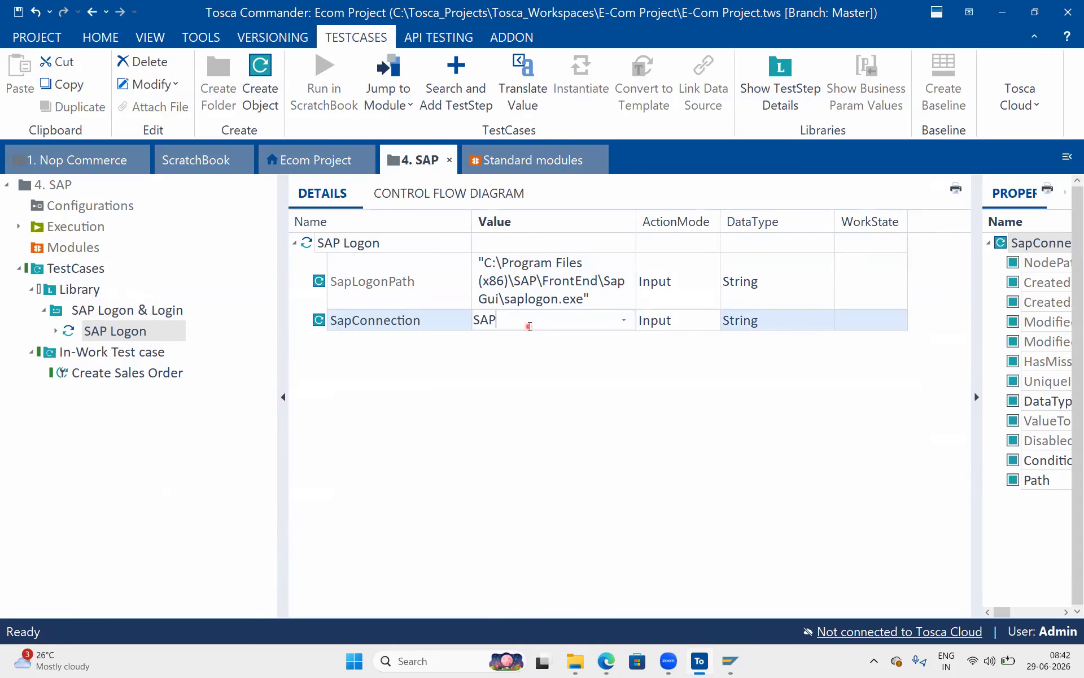
left_click_drag(529, 325, 449, 318)
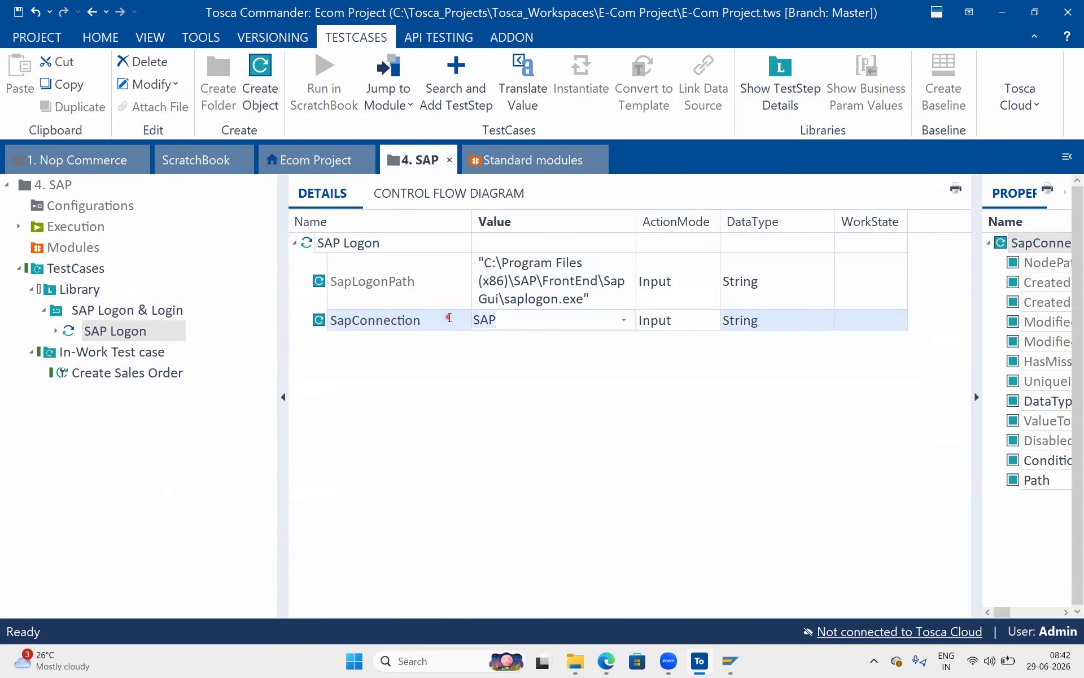
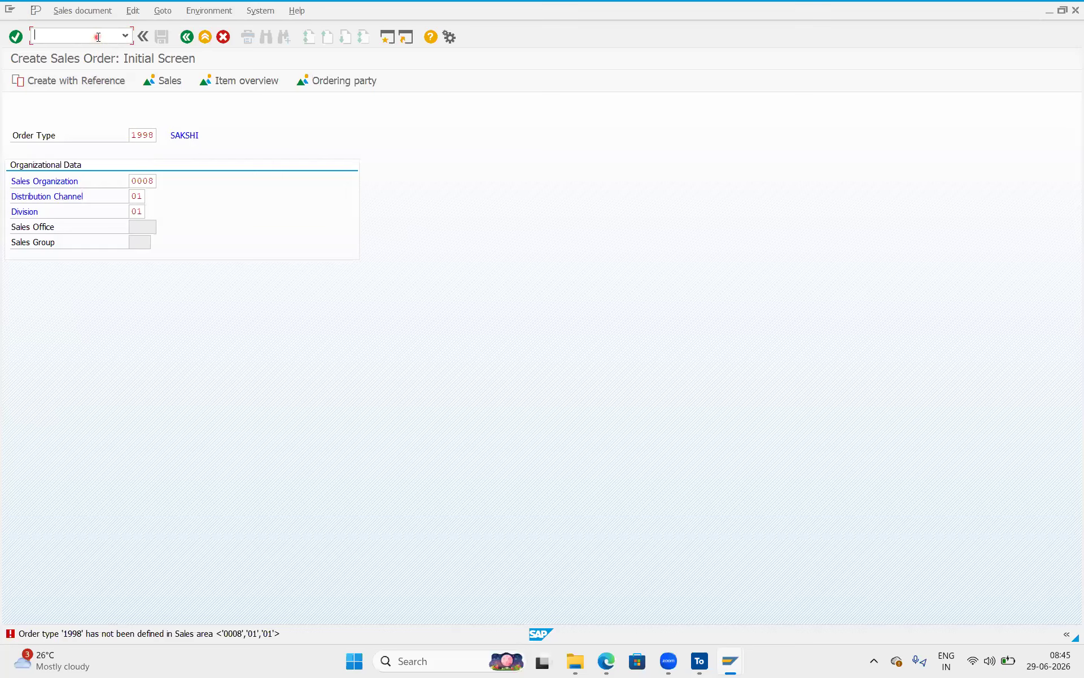
Leave the transaction with /n and dismiss the broken-connection error details.
type("/n")
key("Return")
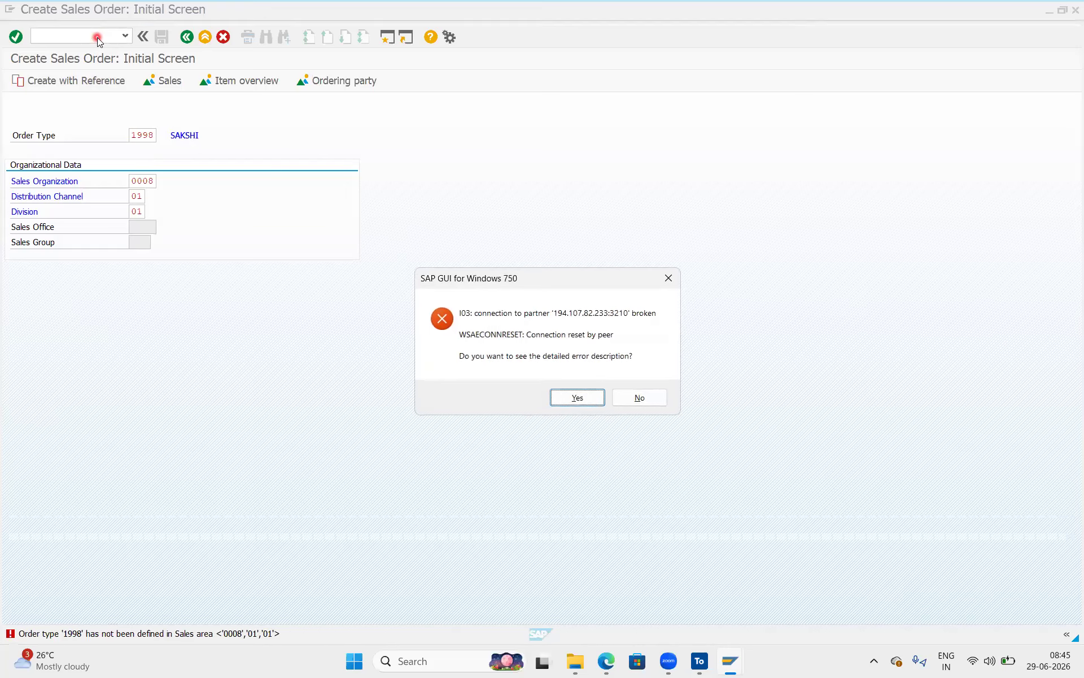
left_click(581, 397)
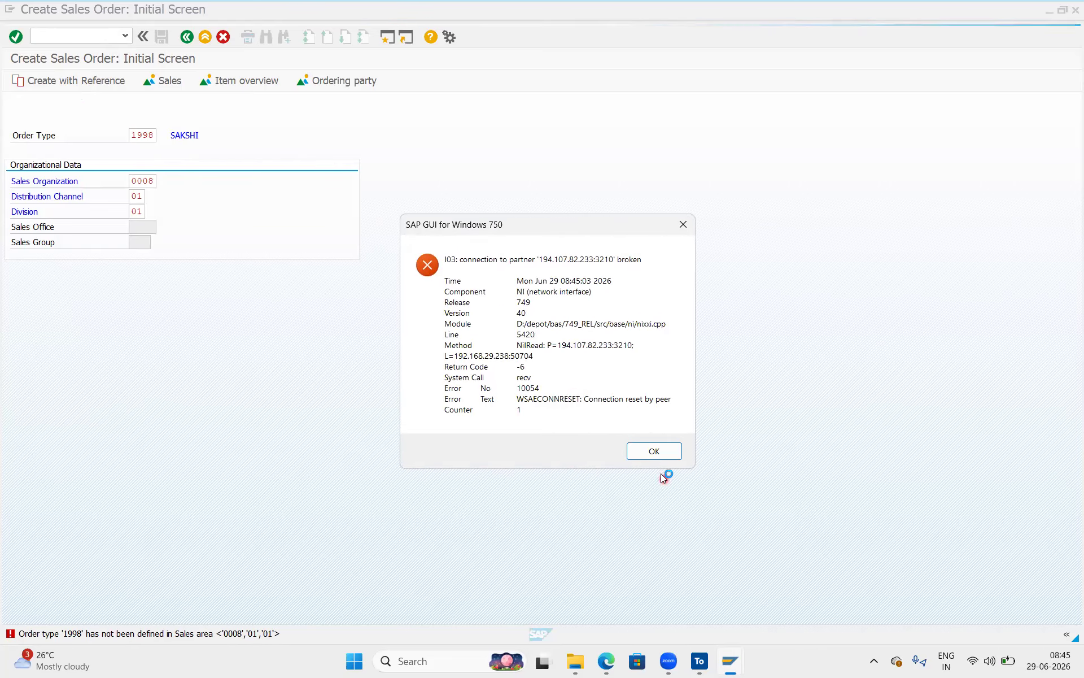
left_click(654, 456)
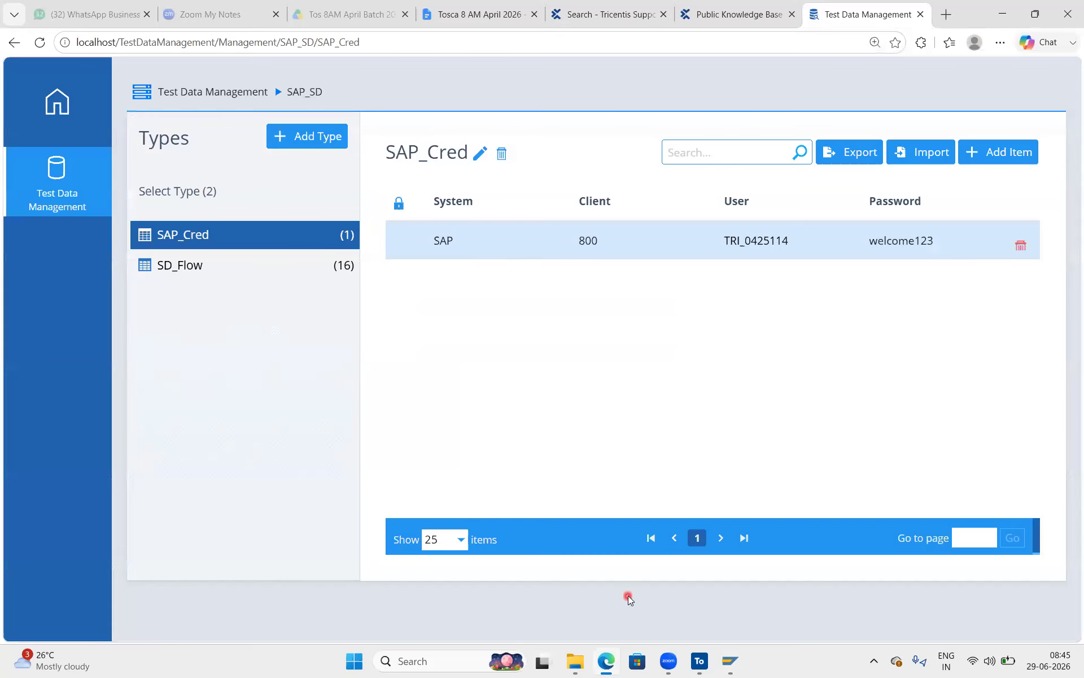
Open the SAP connection from SAP Logon, fill the user from history, and minimise the logon screen.
left_click(732, 662)
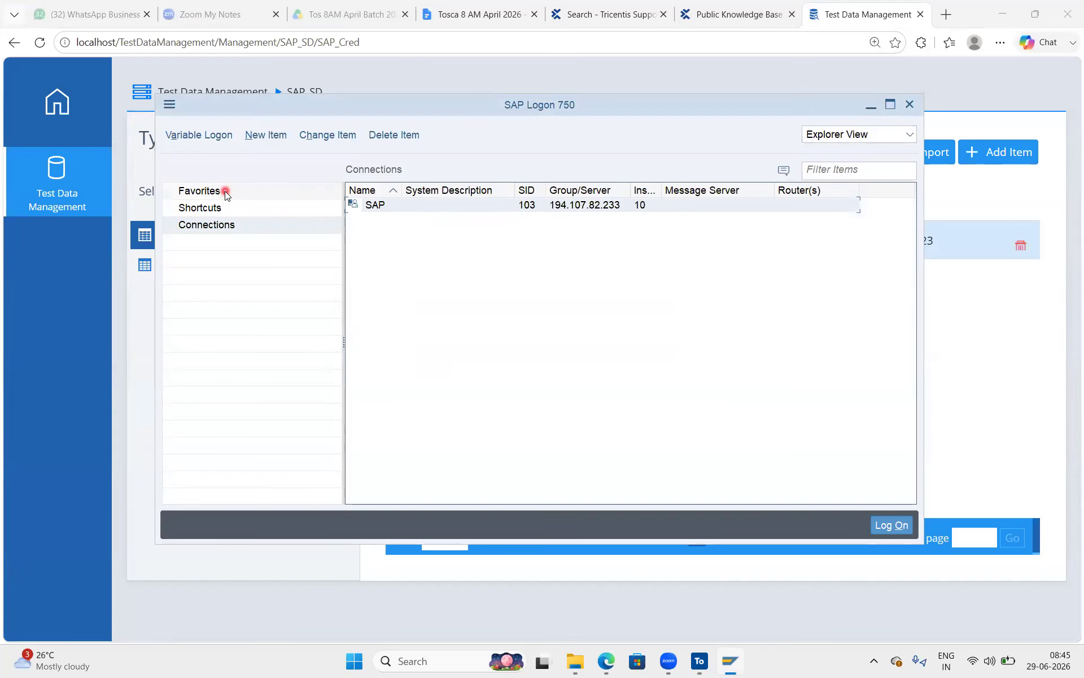
double_click(389, 208)
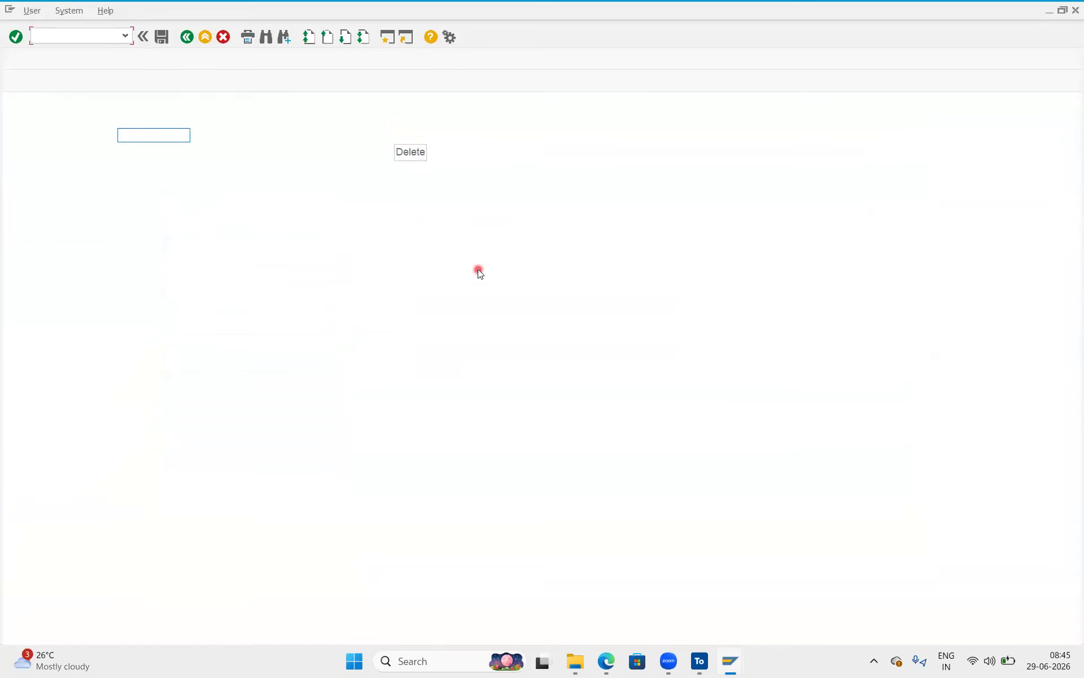
type("TRI_0126565")
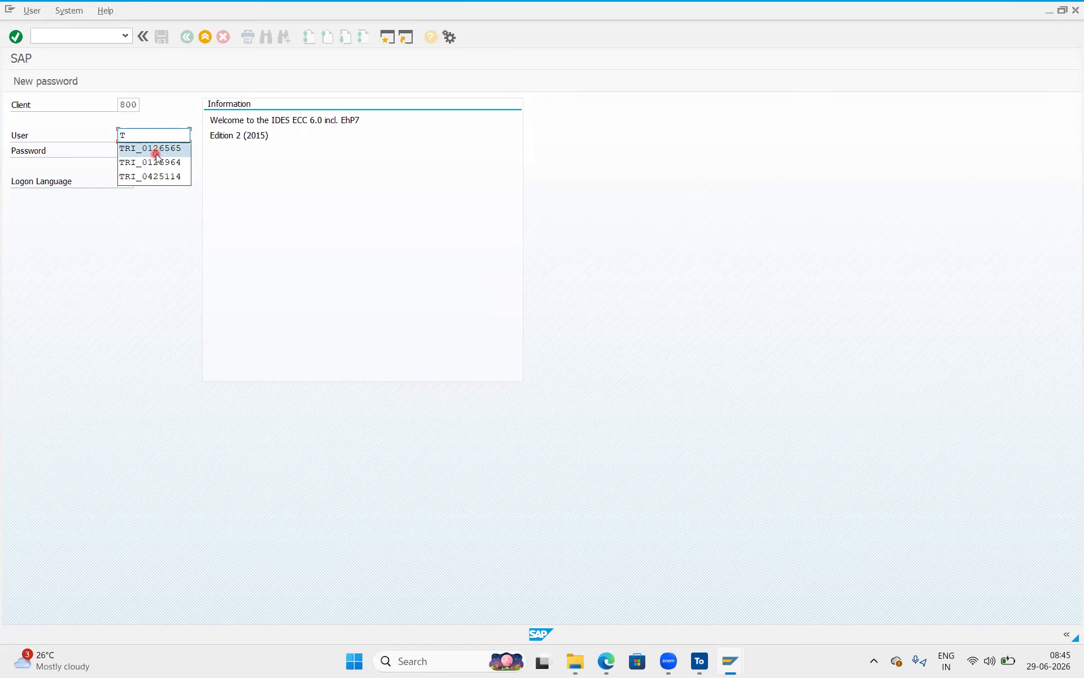
left_click(156, 149)
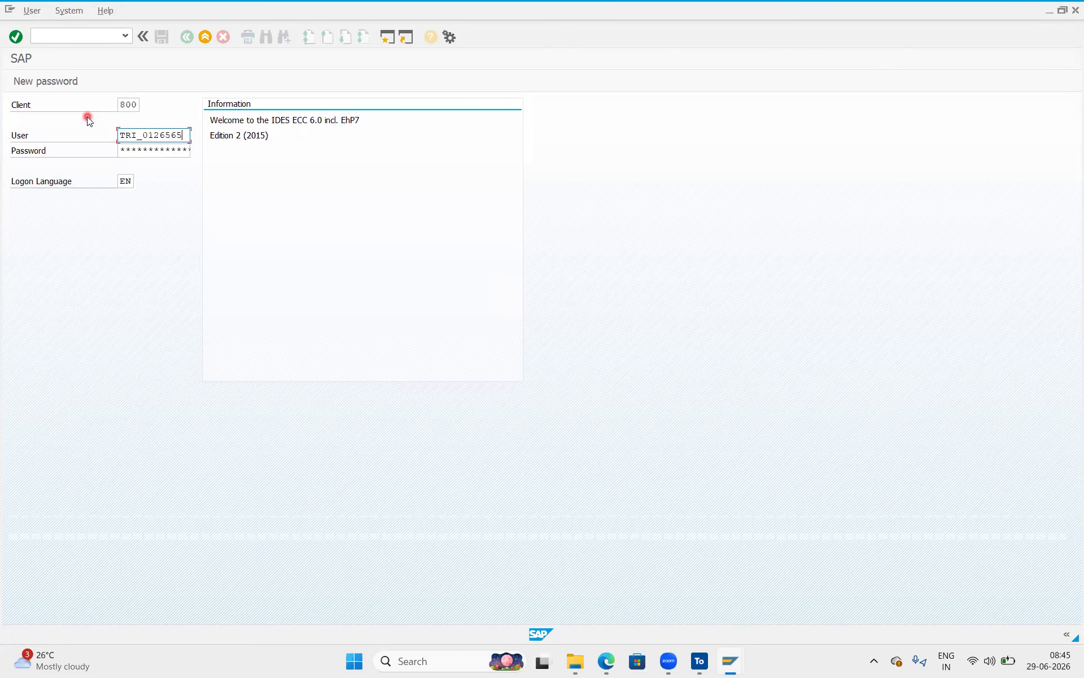
left_click(1049, 10)
In the SAP notes document, paste the user id under a 'SAP GUI:' heading as an indented 'User:' line.
left_click(963, 303)
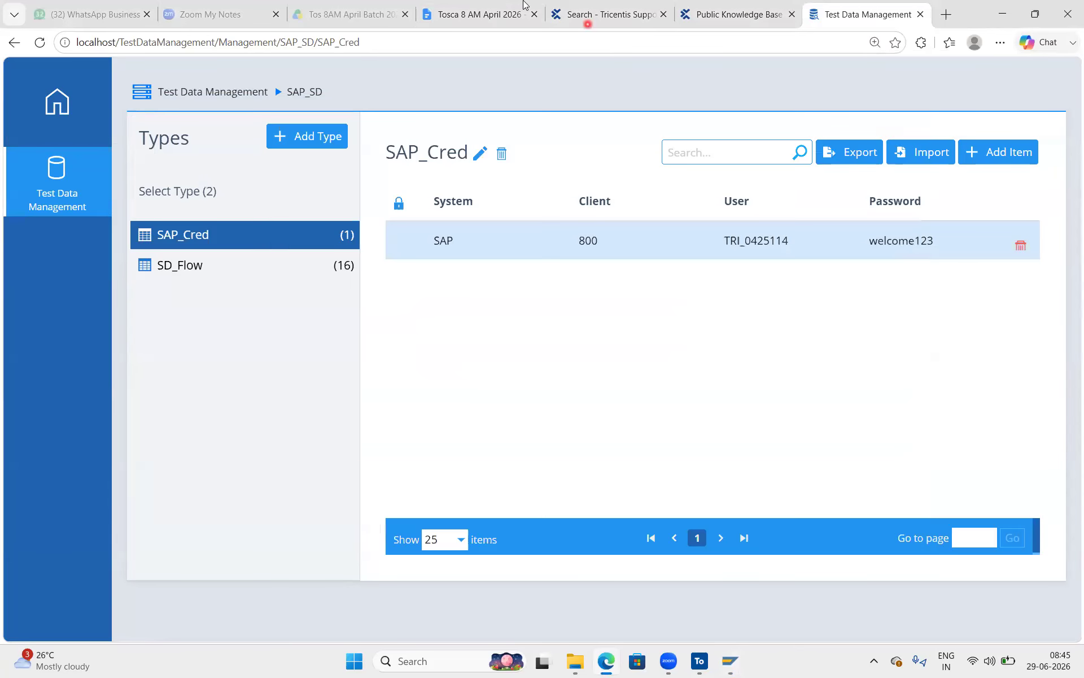
left_click(508, 9)
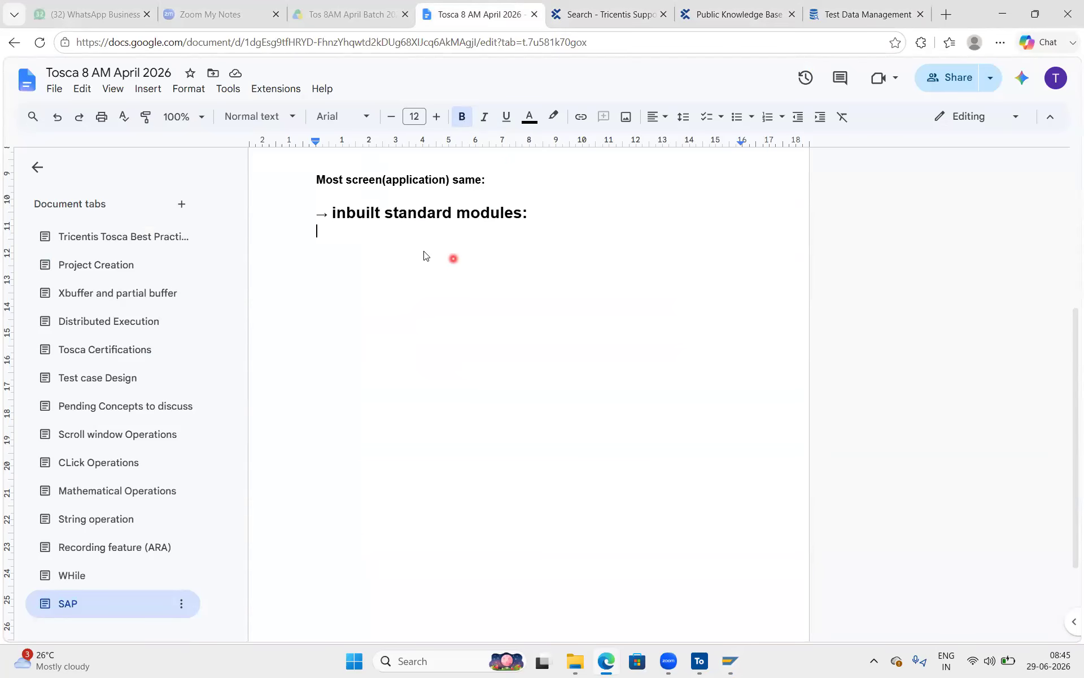
type("TRI_0126565")
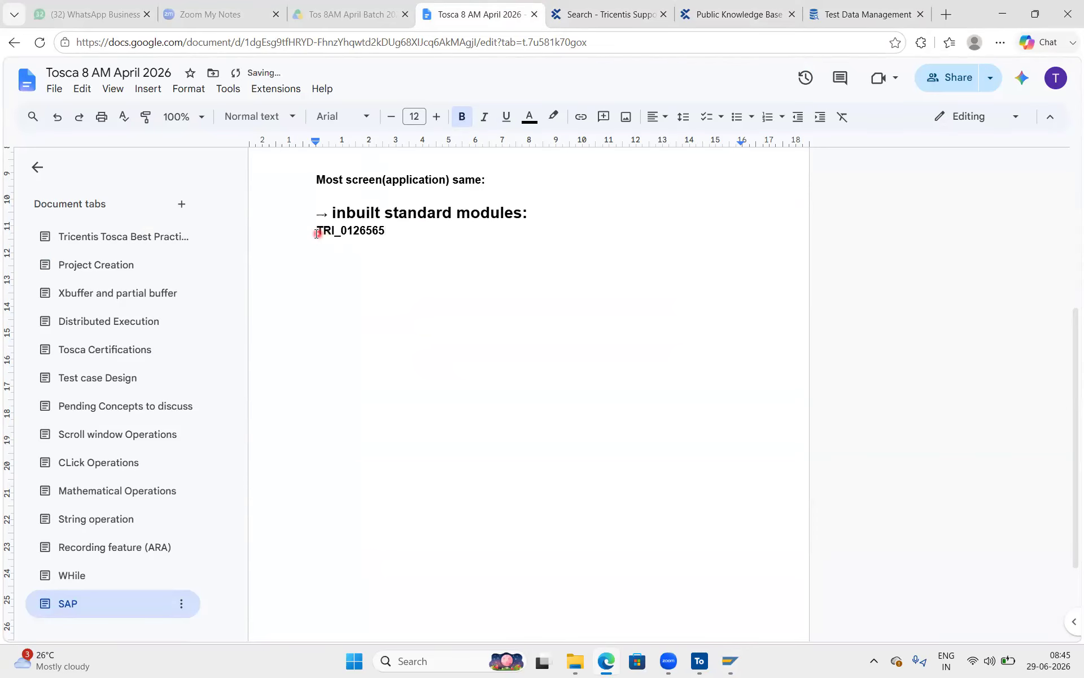
left_click(317, 231)
key("Return")
type("SAP GUI:")
key("Return")
key("Tab")
type("User:")
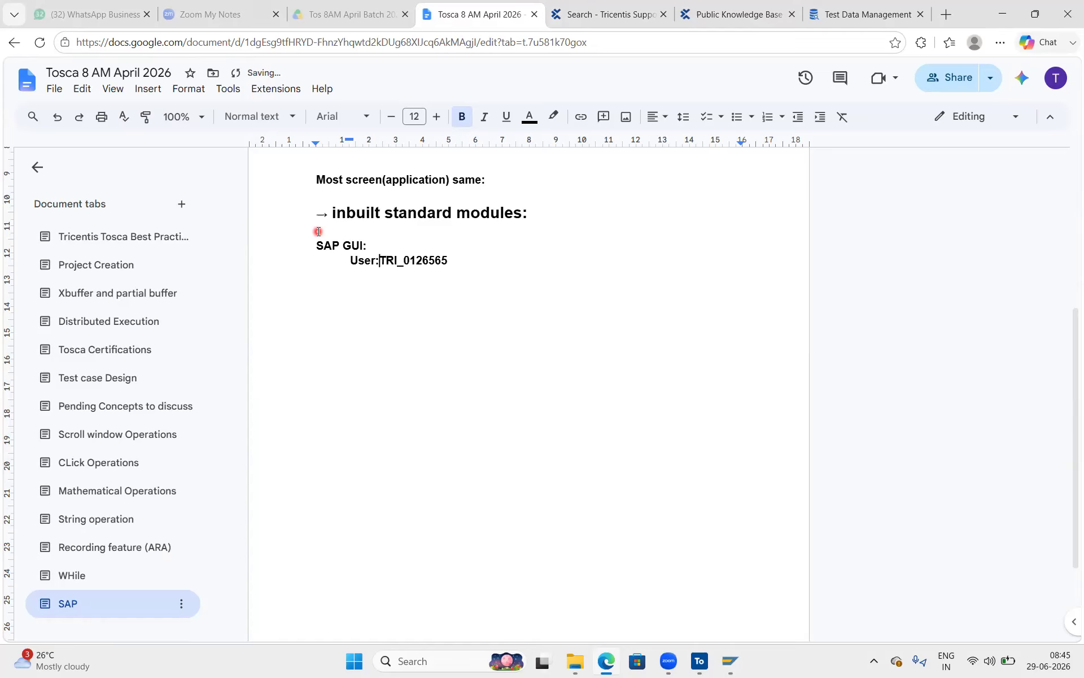
Add an indented 'Pwd:' line with the account password, then copy the user id.
left_click(482, 260)
key("Return")
type("Pa")
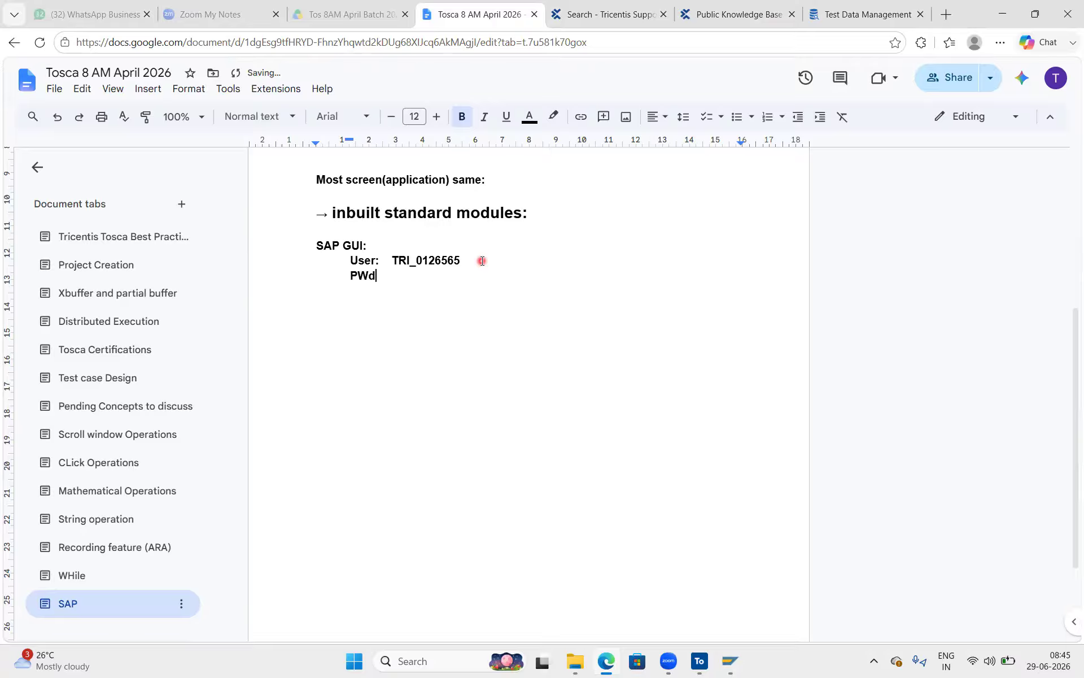
key("BackSpace")
key("BackSpace")
key("BackSpace")
left_click_drag(438, 279, 341, 256)
left_click(491, 291)
left_click_drag(409, 280, 365, 263)
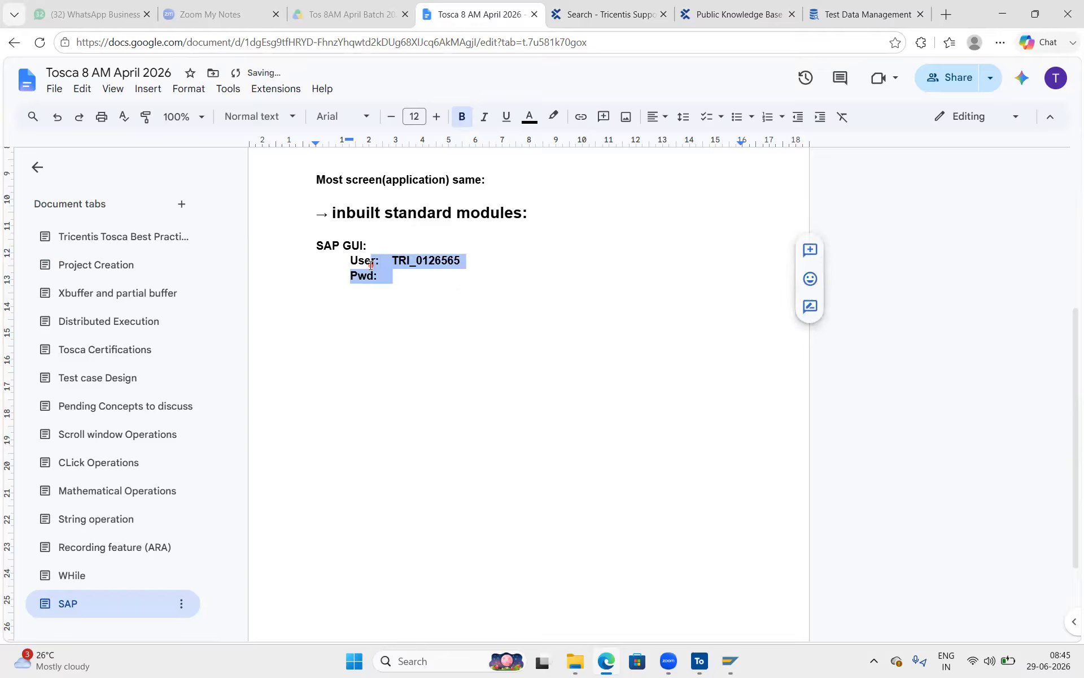
left_click(431, 276)
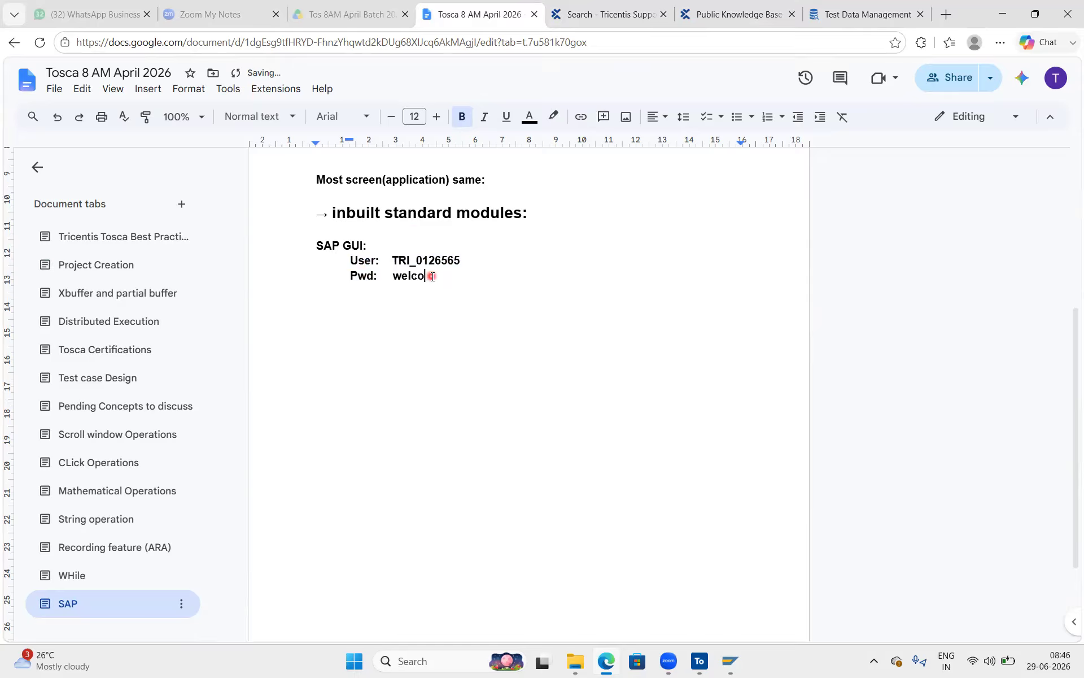
left_click_drag(479, 279, 375, 268)
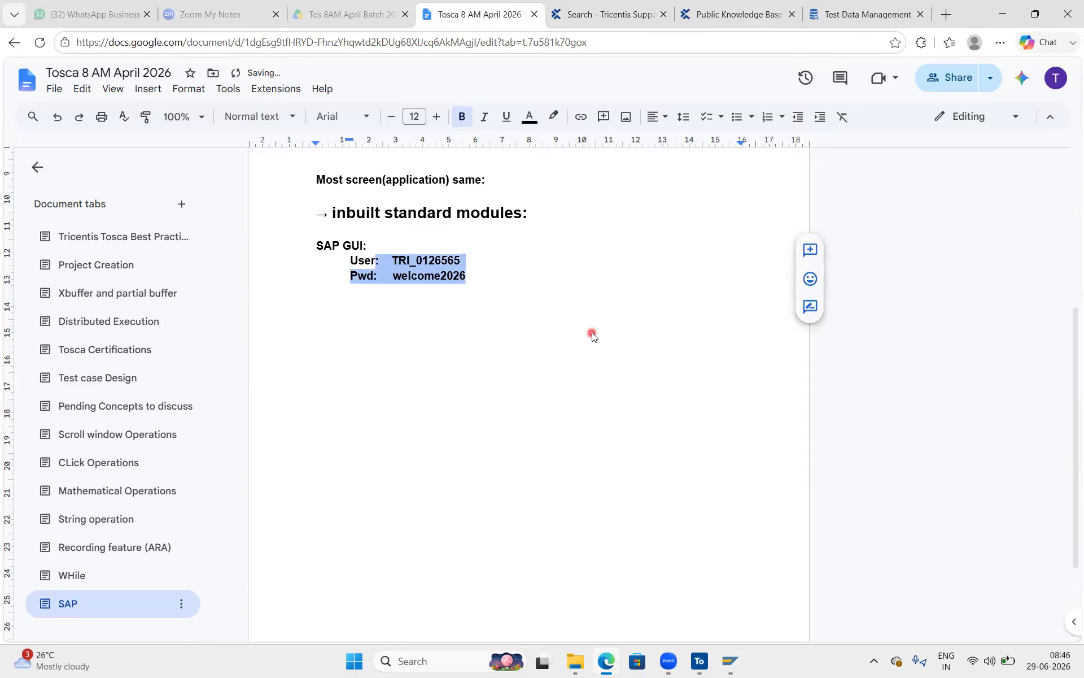
left_click(591, 335)
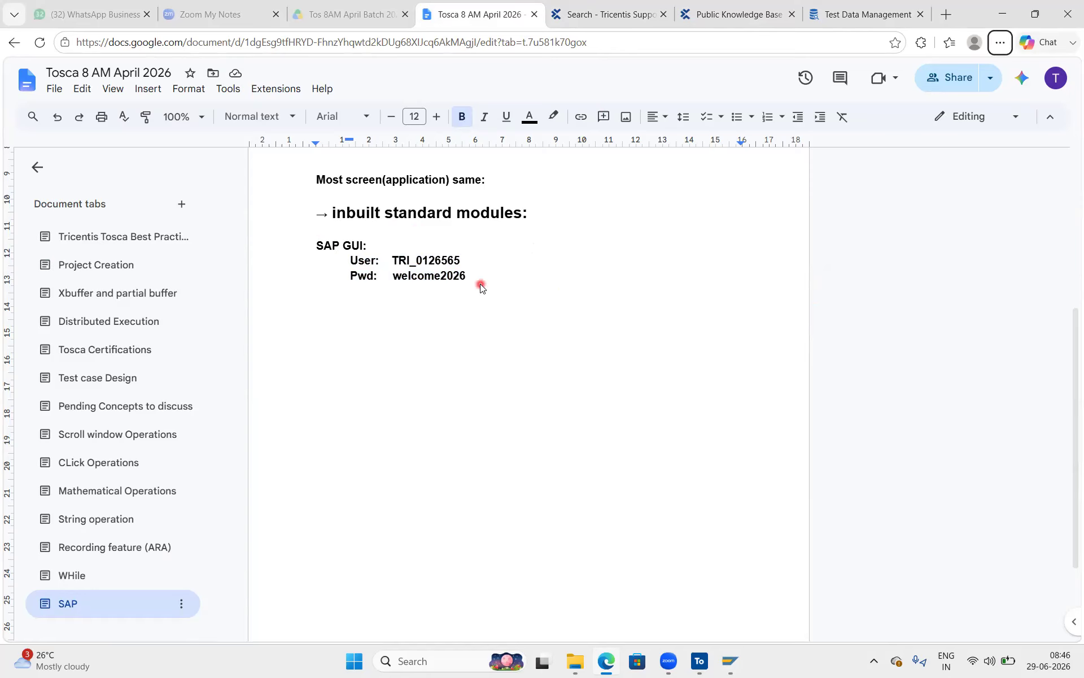
double_click(446, 260)
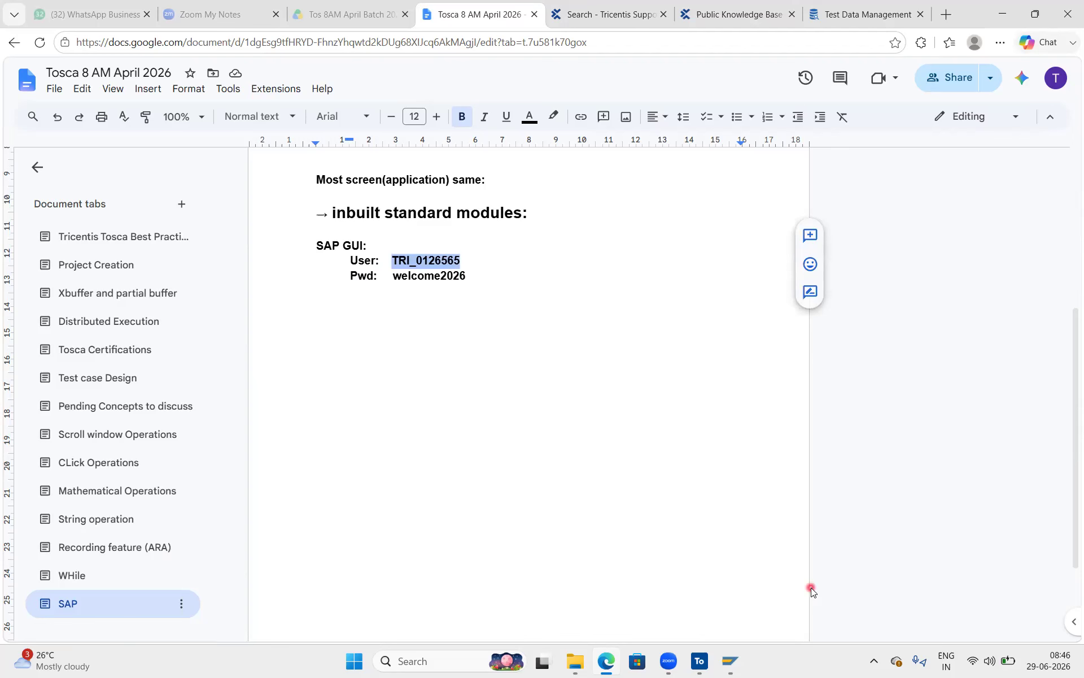
left_click(699, 661)
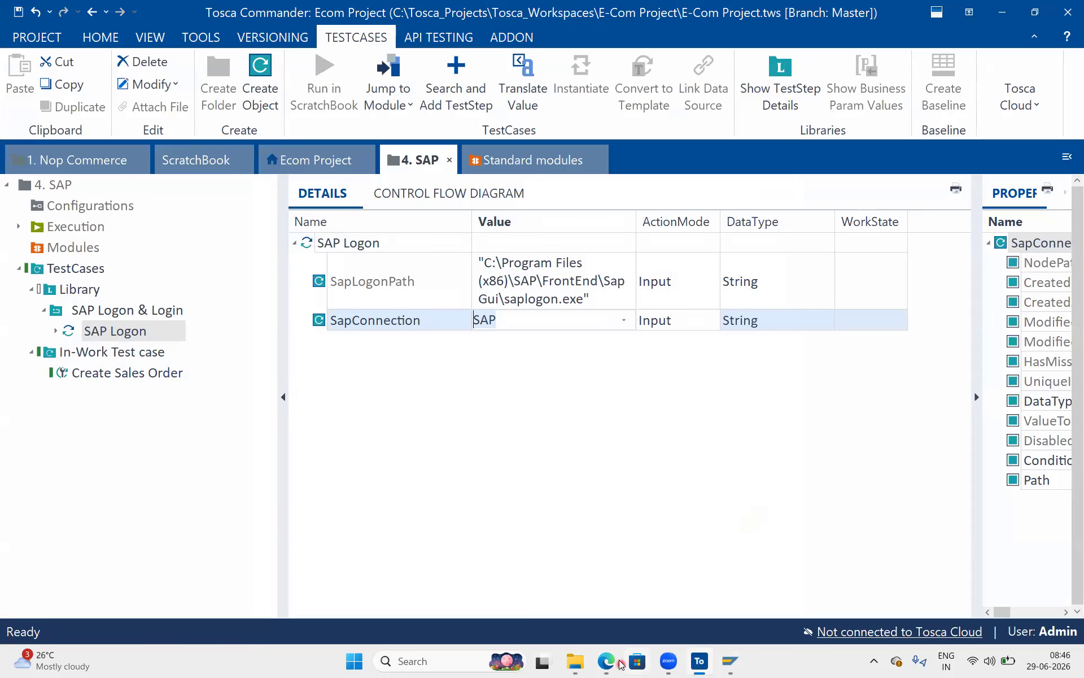
In Test Data Management, rename the existing SAP_Cred record's system to SD.
left_click(605, 661)
left_click(863, 12)
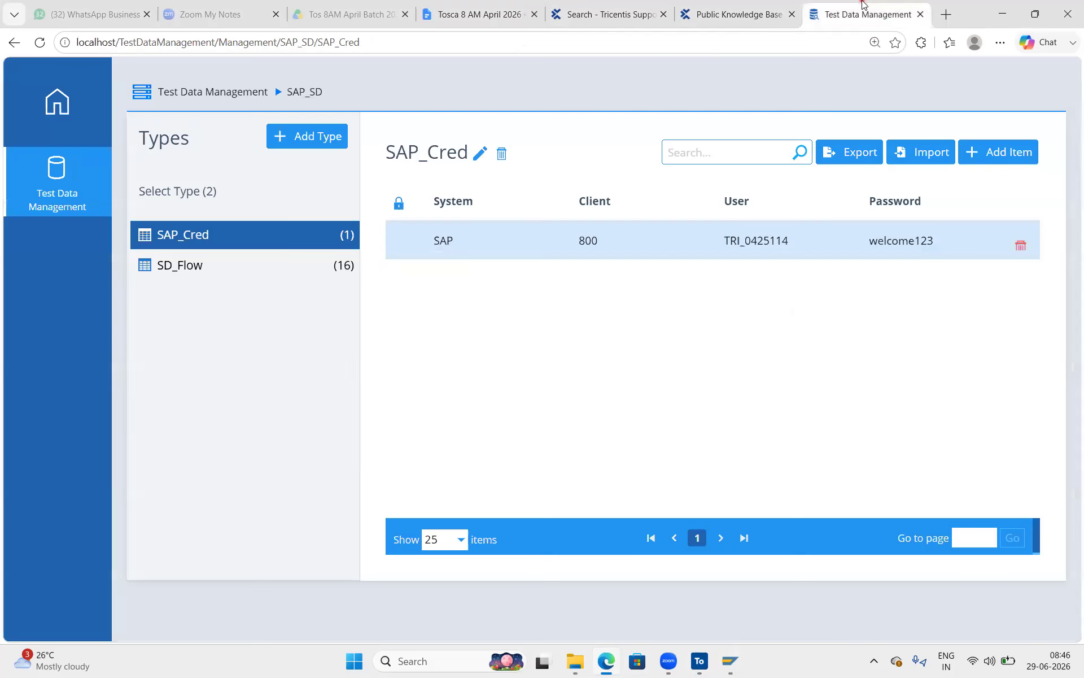
double_click(779, 243)
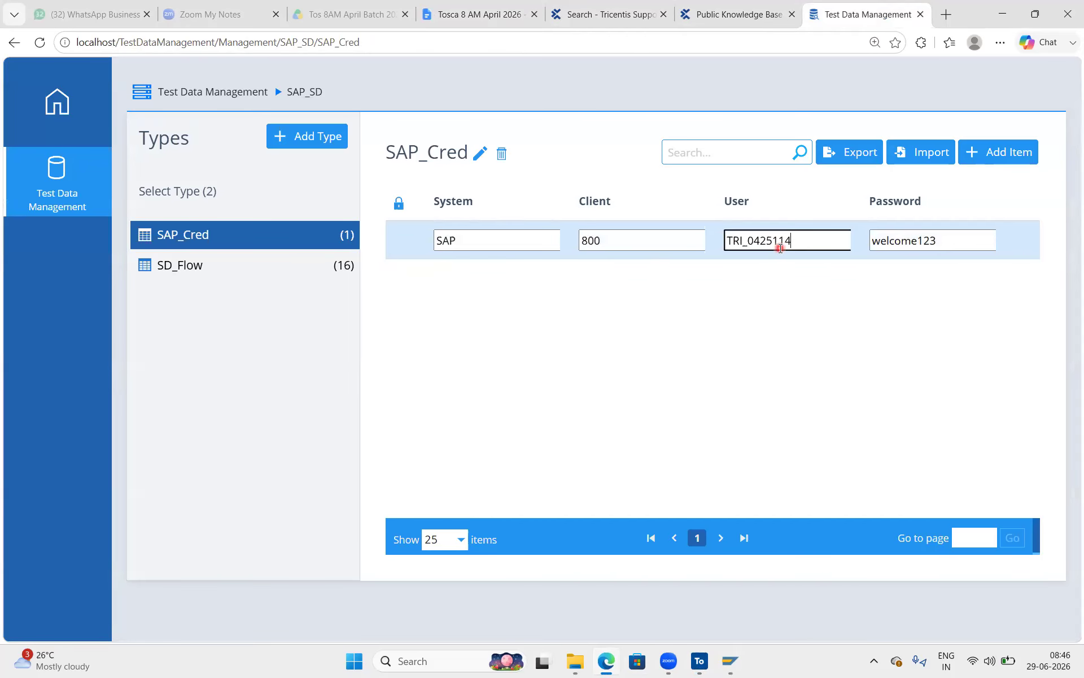
left_click(979, 155)
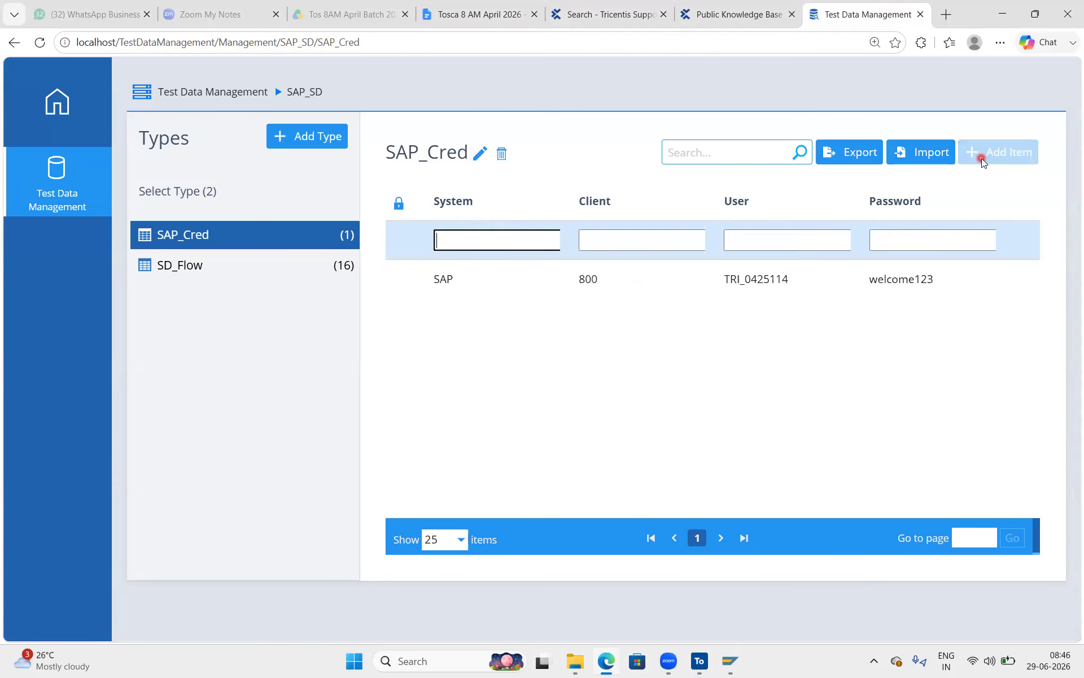
left_click(444, 276)
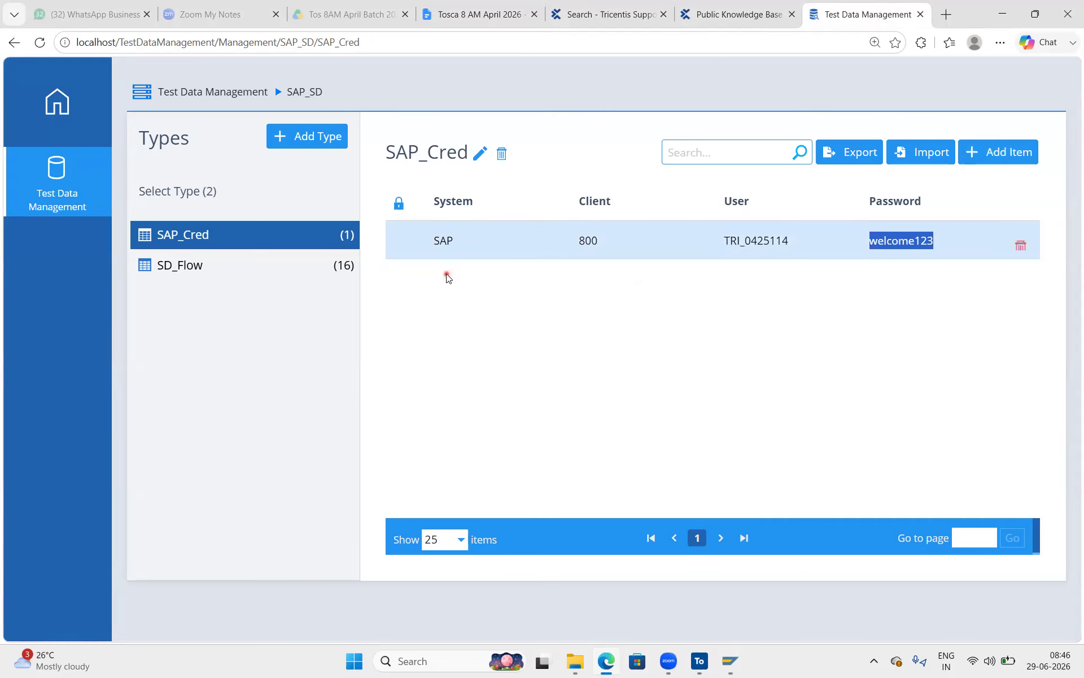
double_click(444, 248)
type("SD")
key("Return")
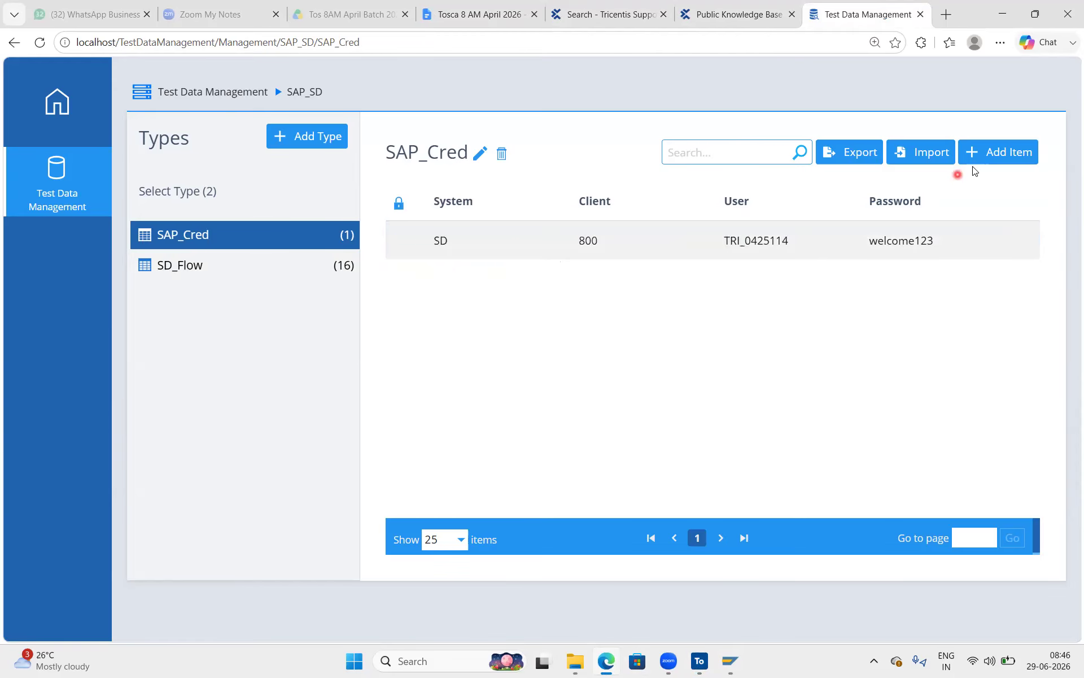
Add a SAP_Cred record with system SAP, client 800, the pasted user id and the password.
left_click(983, 153)
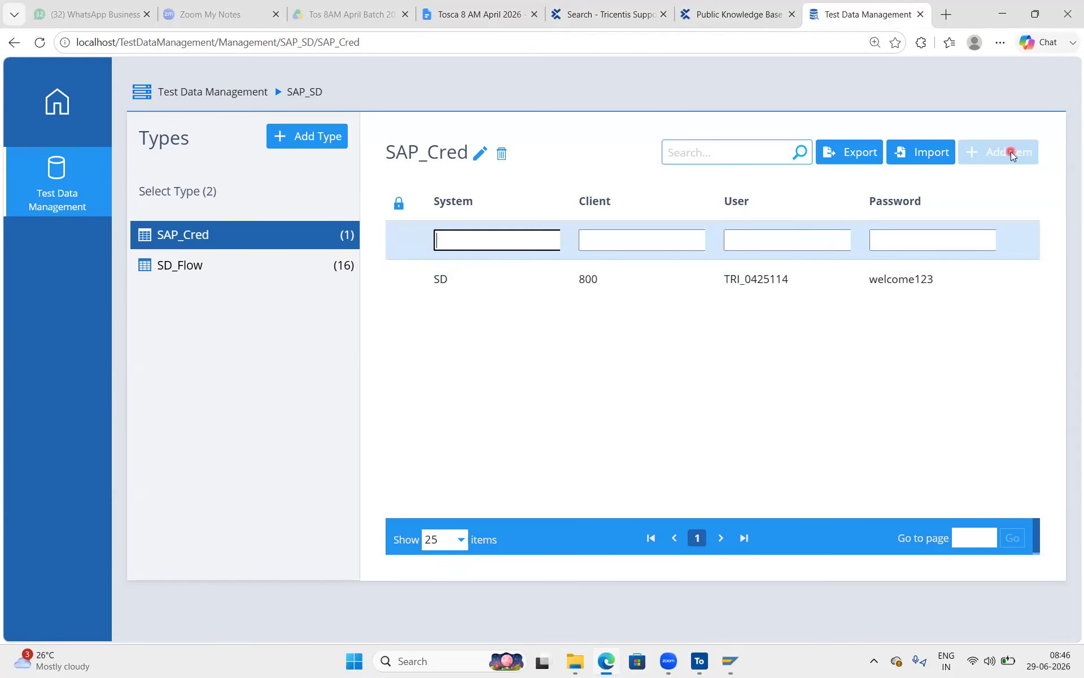
type("SAP")
left_click(599, 237)
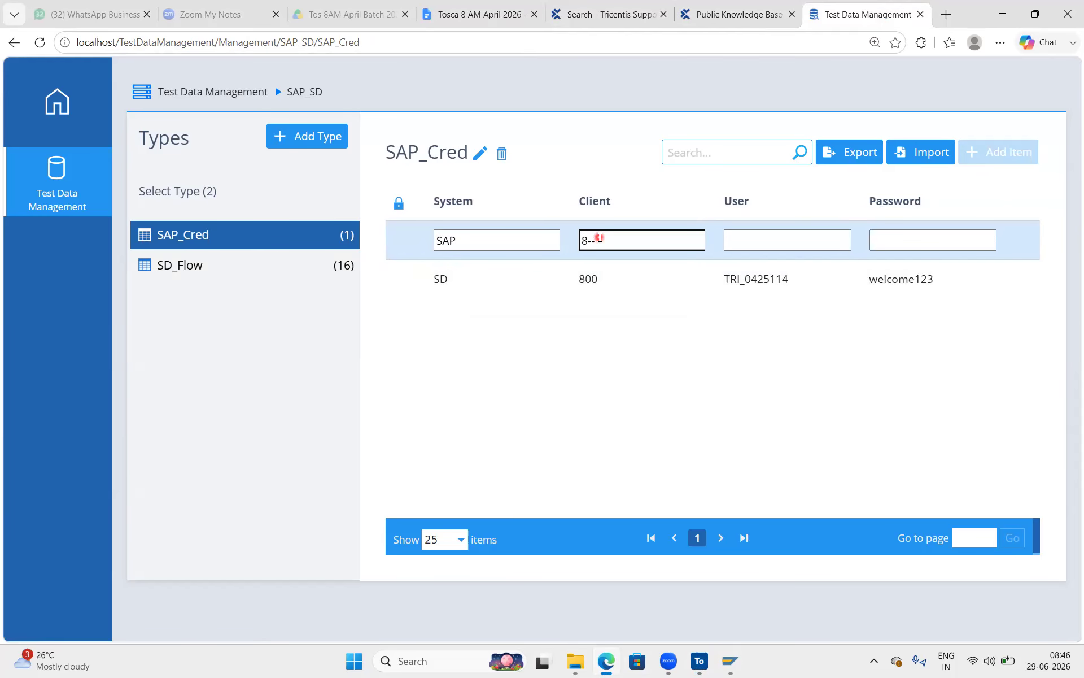
key("Tab")
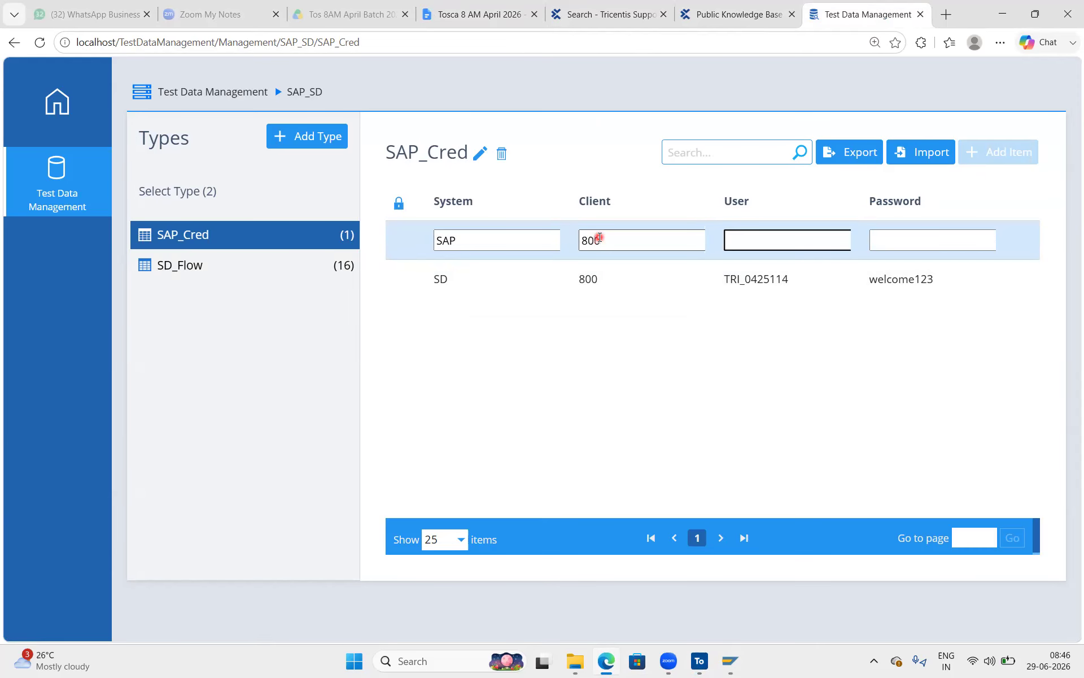
key("ctrl+v")
key("Tab")
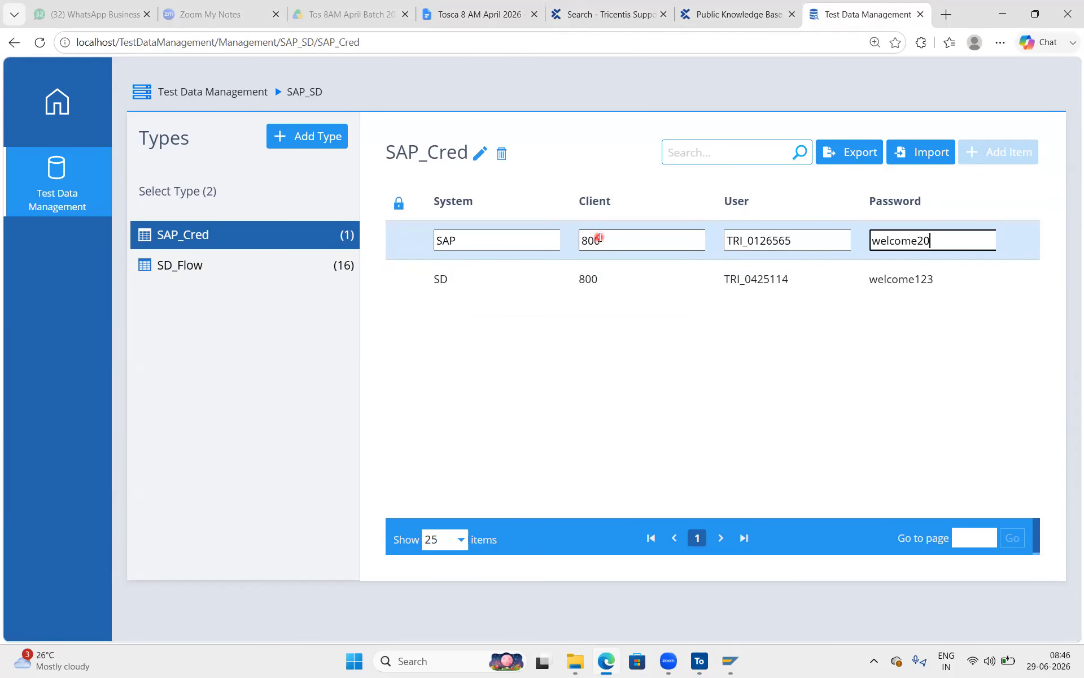
key("Return")
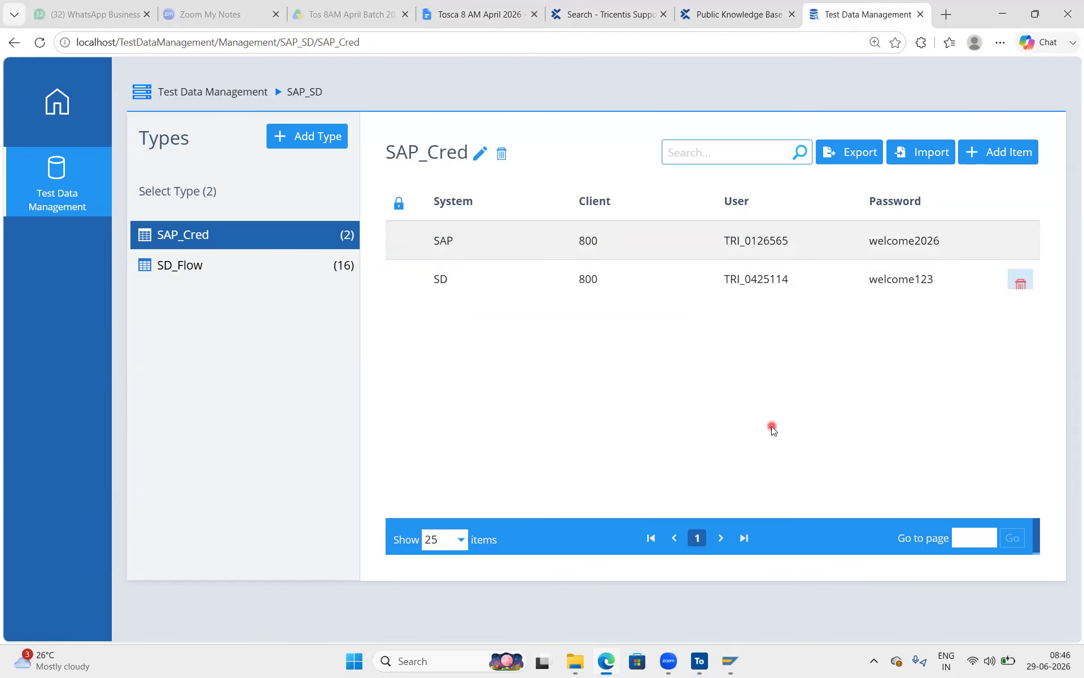
Cross-check the login details in the notes, then return to Tosca's SapConnection value.
key("ctrl+4")
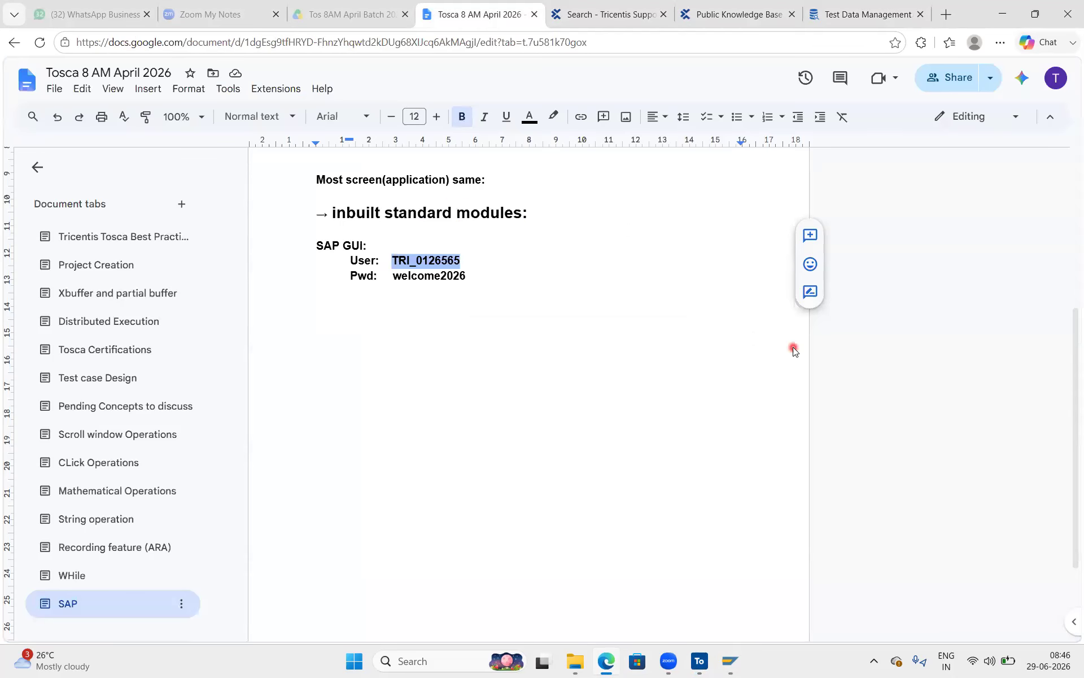
key("ctrl+7")
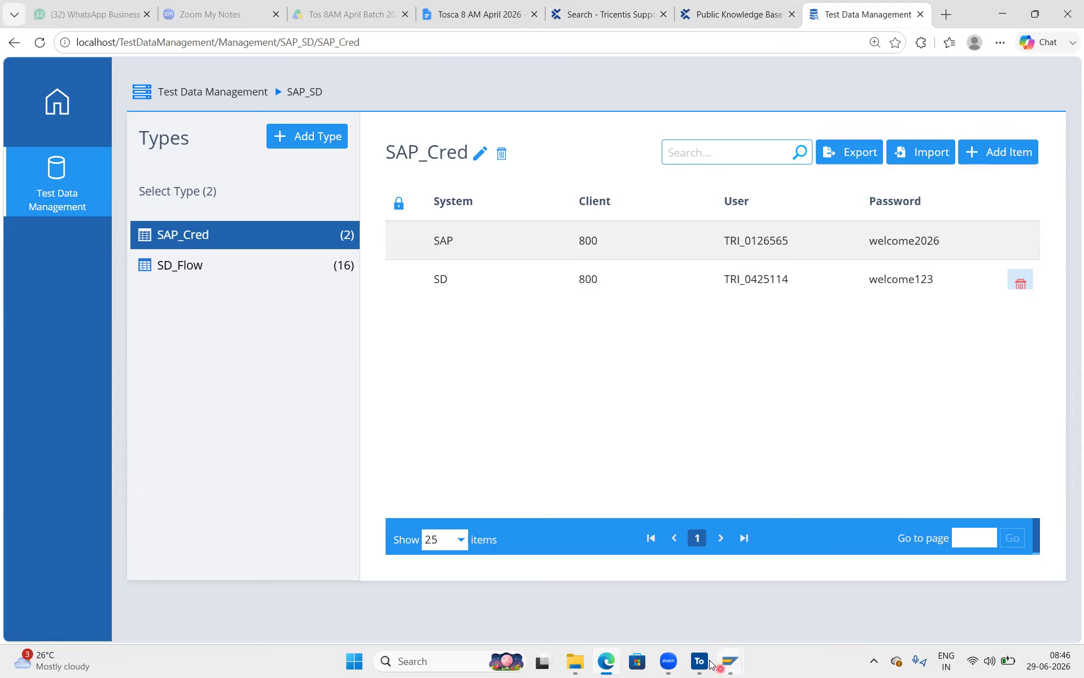
left_click(709, 663)
left_click(533, 328)
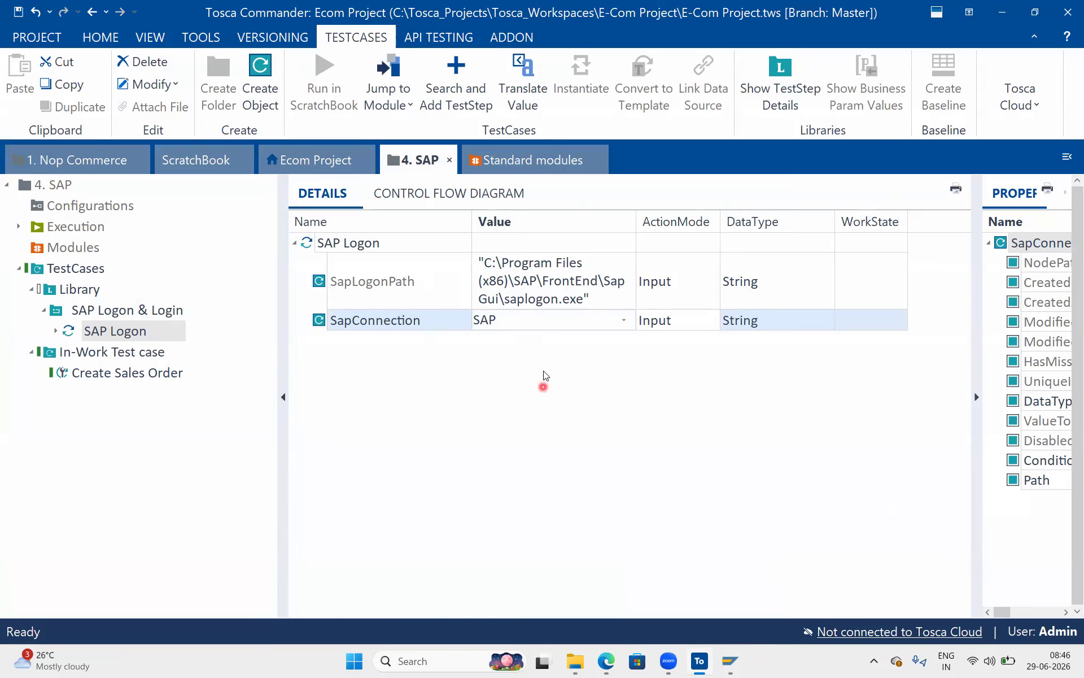
Delete 'SAP' from the SapConnection value so the cell is empty.
left_click(520, 337)
key("ctrl+s")
left_click_drag(523, 325, 450, 323)
key("BackSpace")
Drag the SAP Login standard module into the SAP Logon & Login folder.
left_click(97, 310)
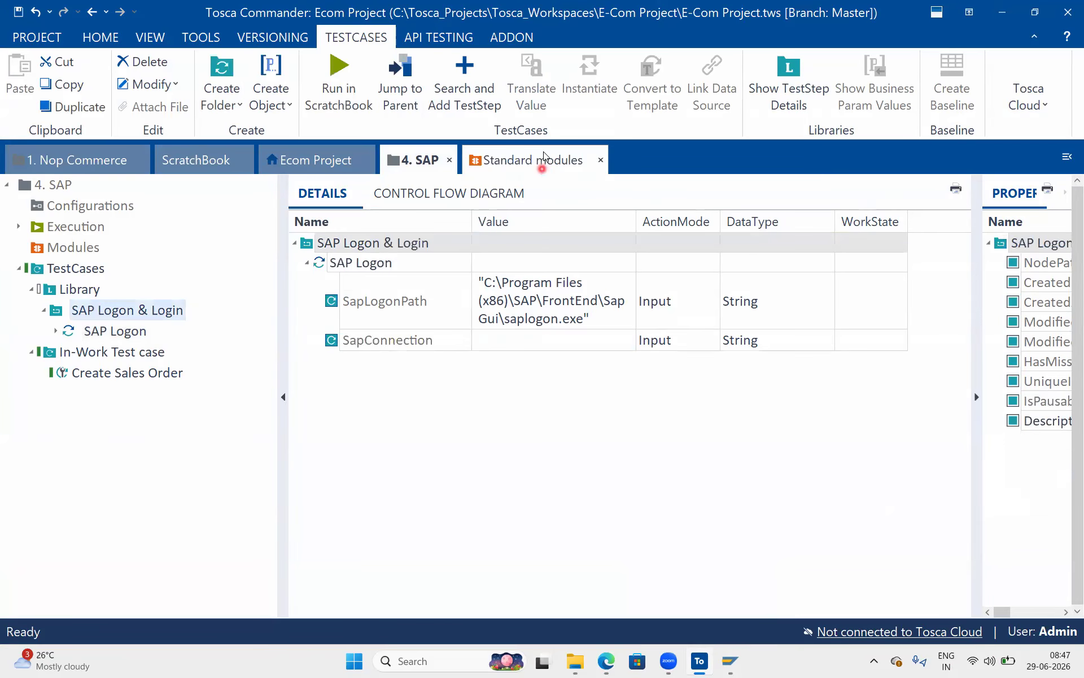
left_click(538, 160)
left_click_drag(229, 372, 113, 346)
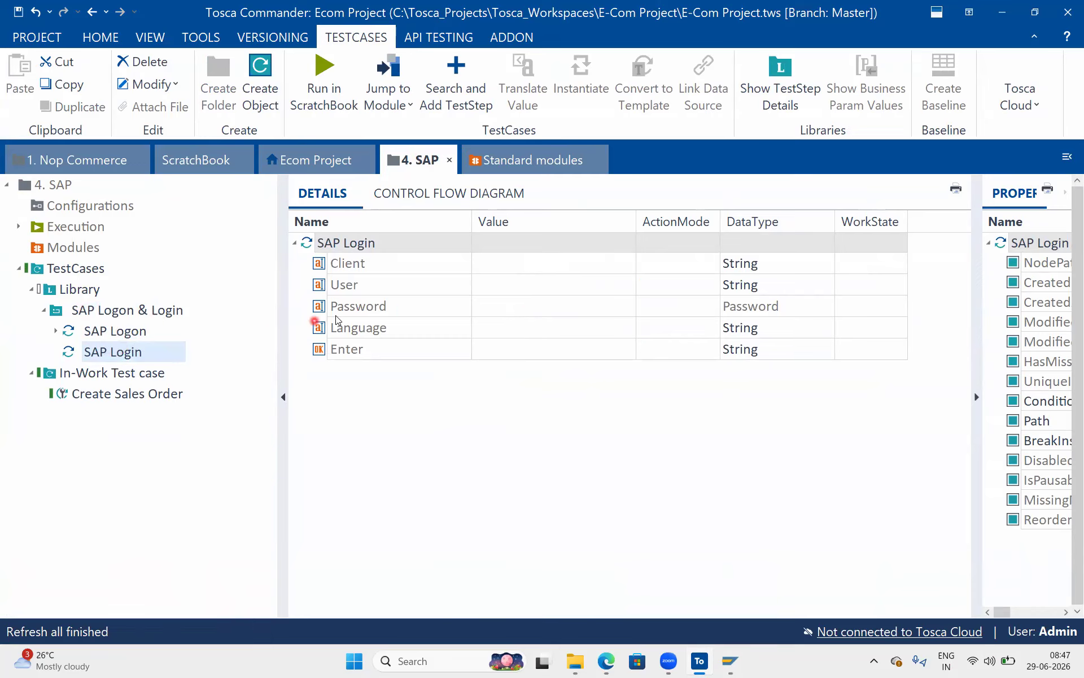
left_click(151, 315)
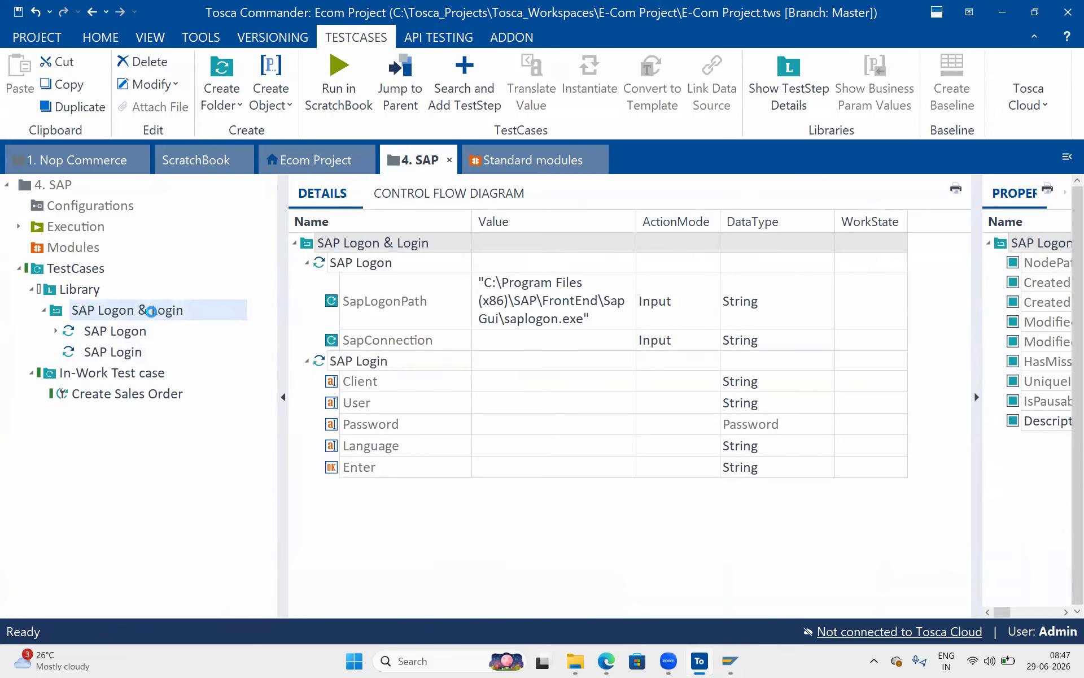
right_click(151, 315)
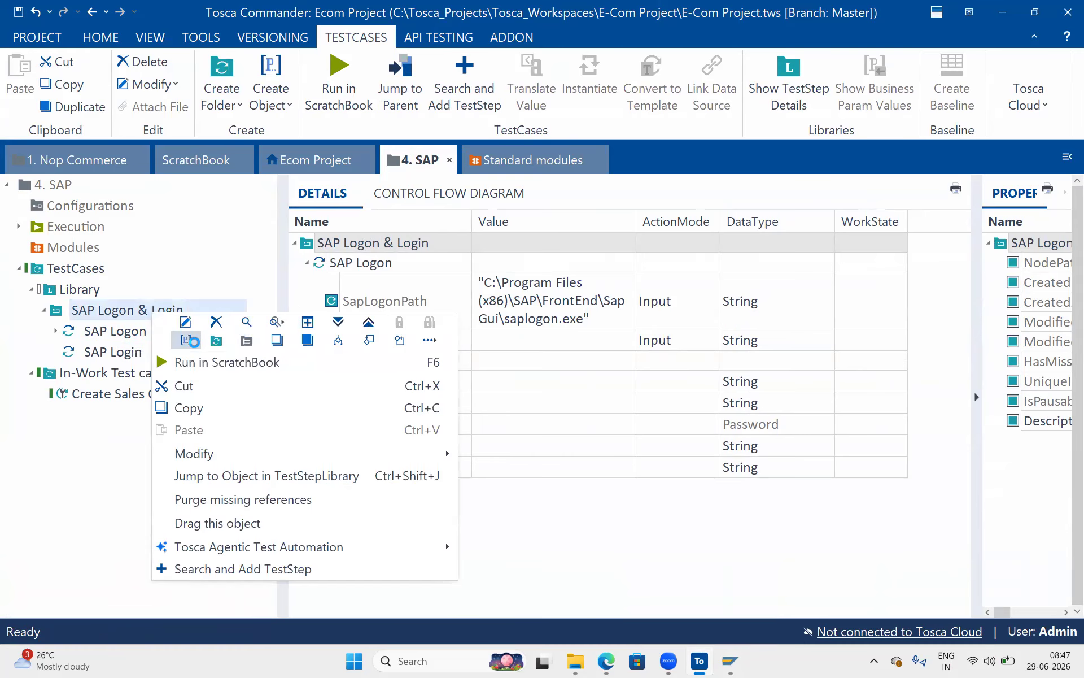
Create business parameters with a 'SAP Connection' parameter linked to the SapConnection value.
left_click(186, 339)
right_click(174, 332)
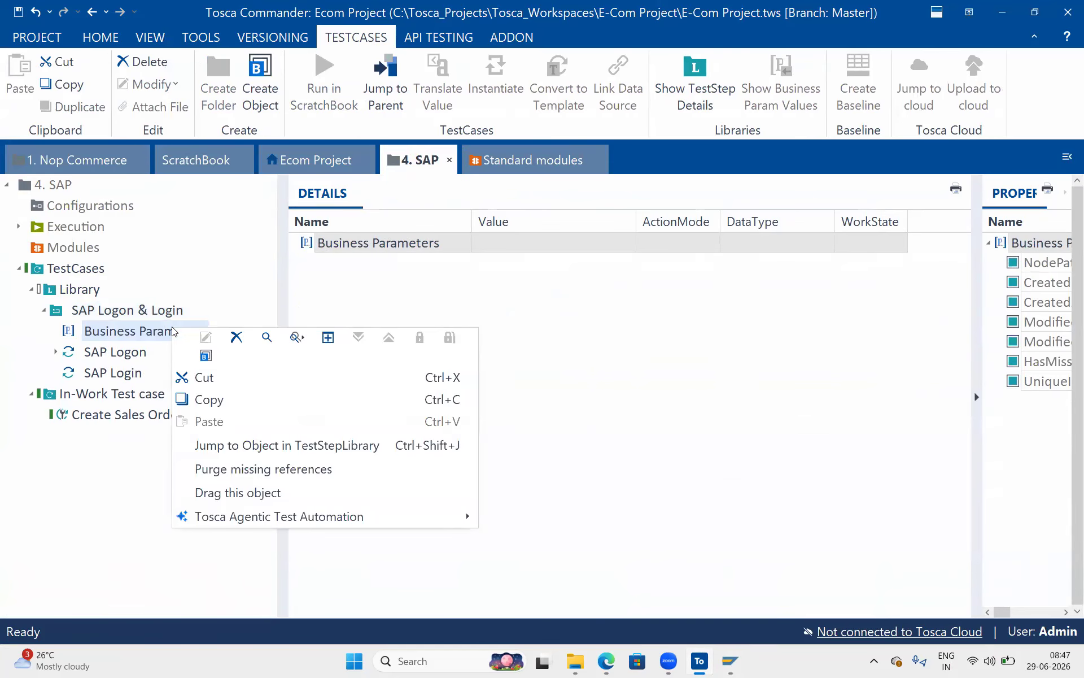
left_click(207, 356)
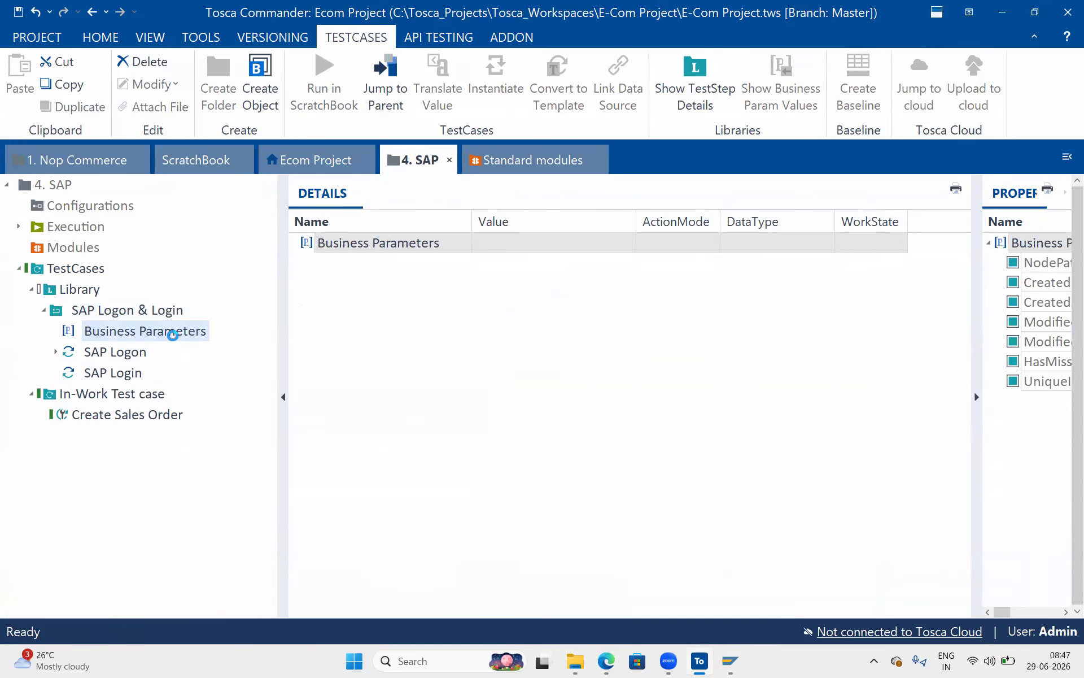
left_click(116, 310)
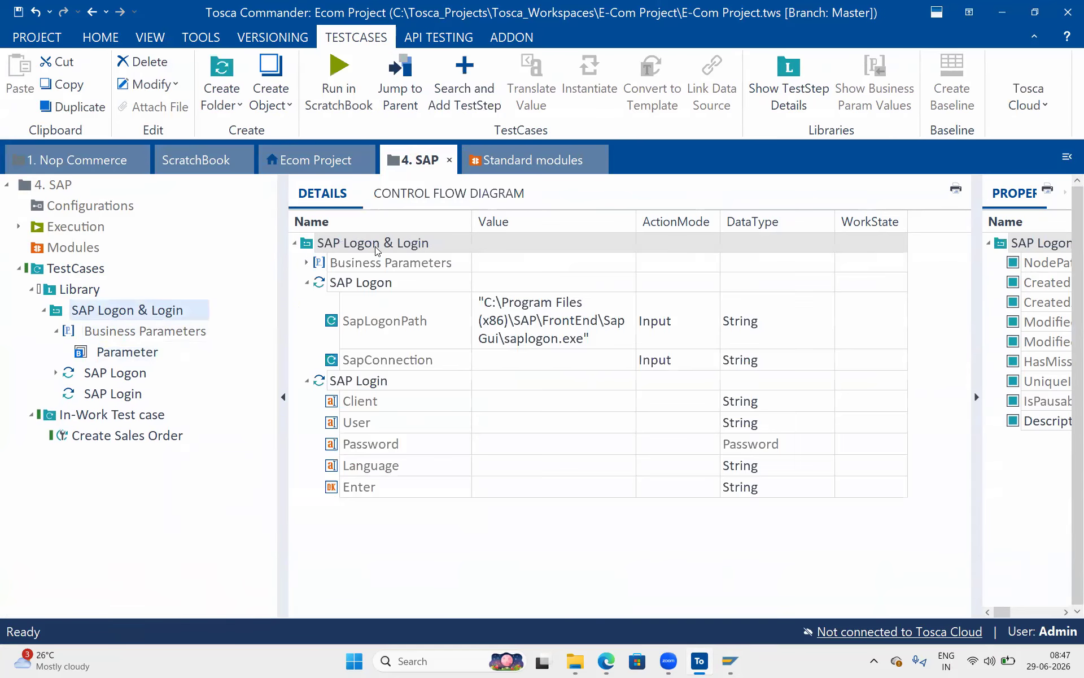
left_click(308, 263)
left_click(413, 283)
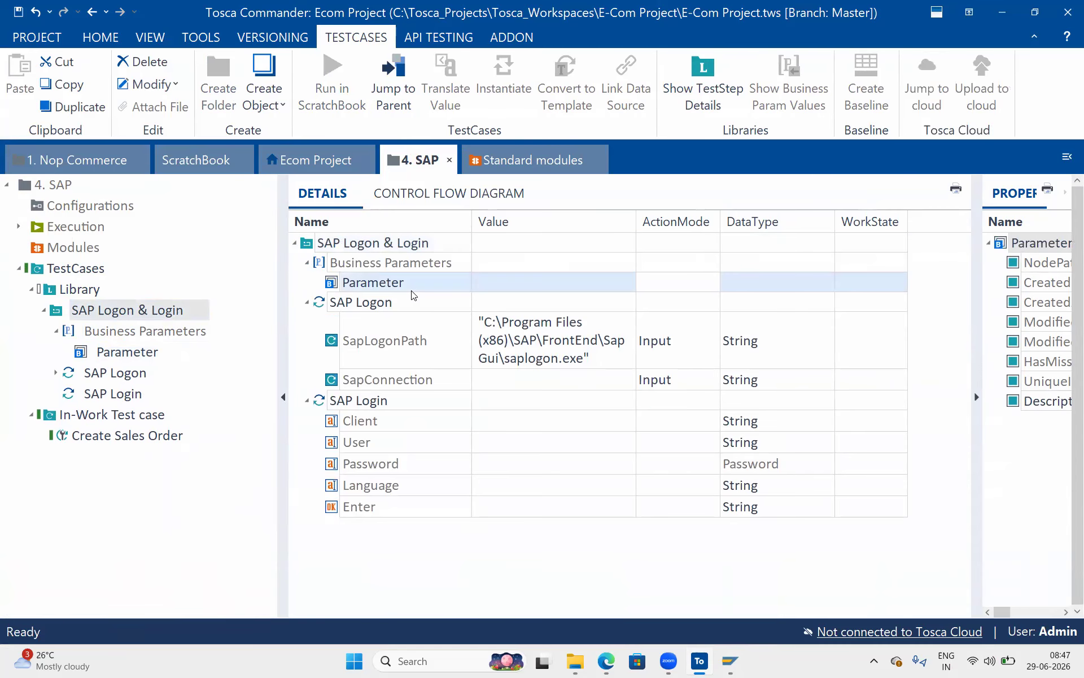
left_click(411, 284)
type("SAP Connection")
key("Return")
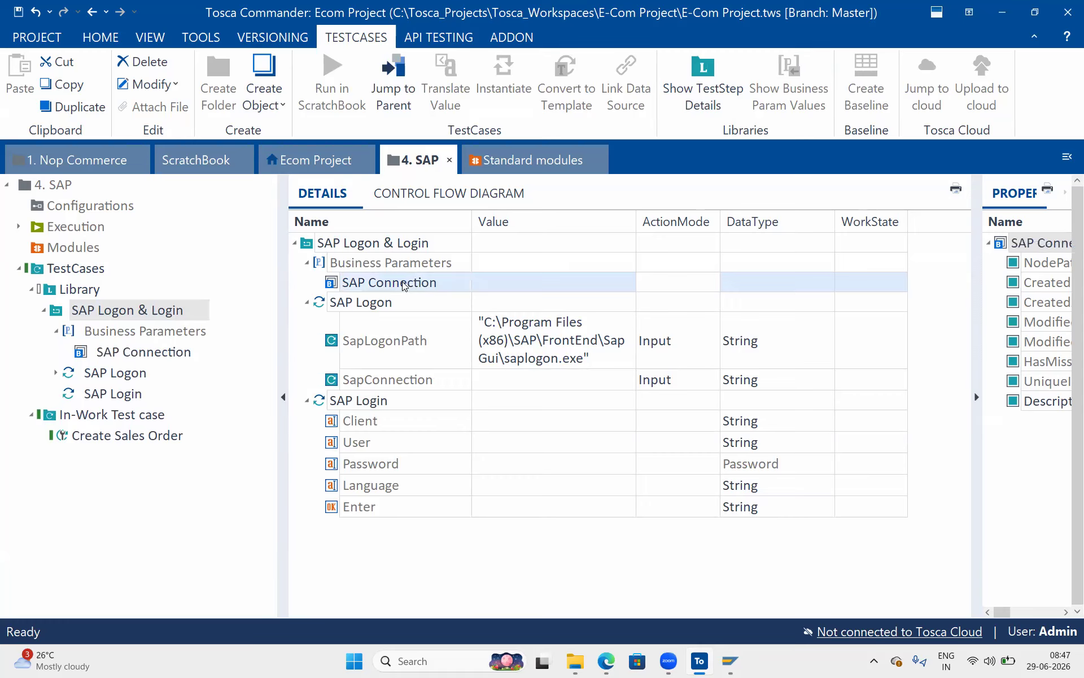
left_click_drag(331, 286, 489, 385)
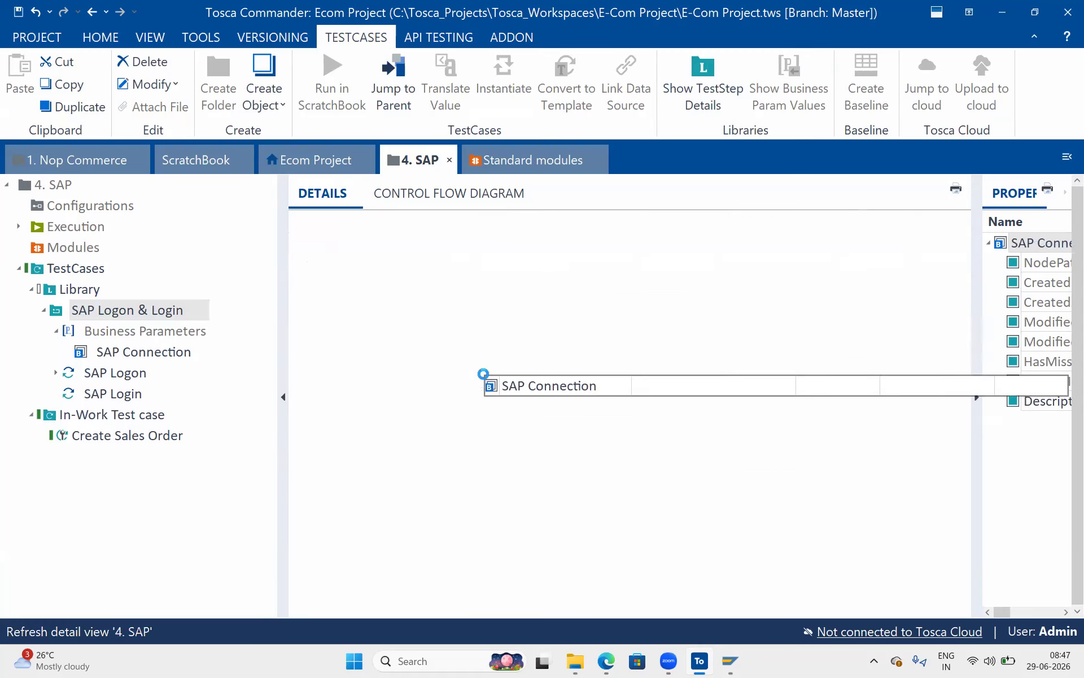
Add a 'User' business parameter linked to SAP Login's User value.
left_click(362, 263)
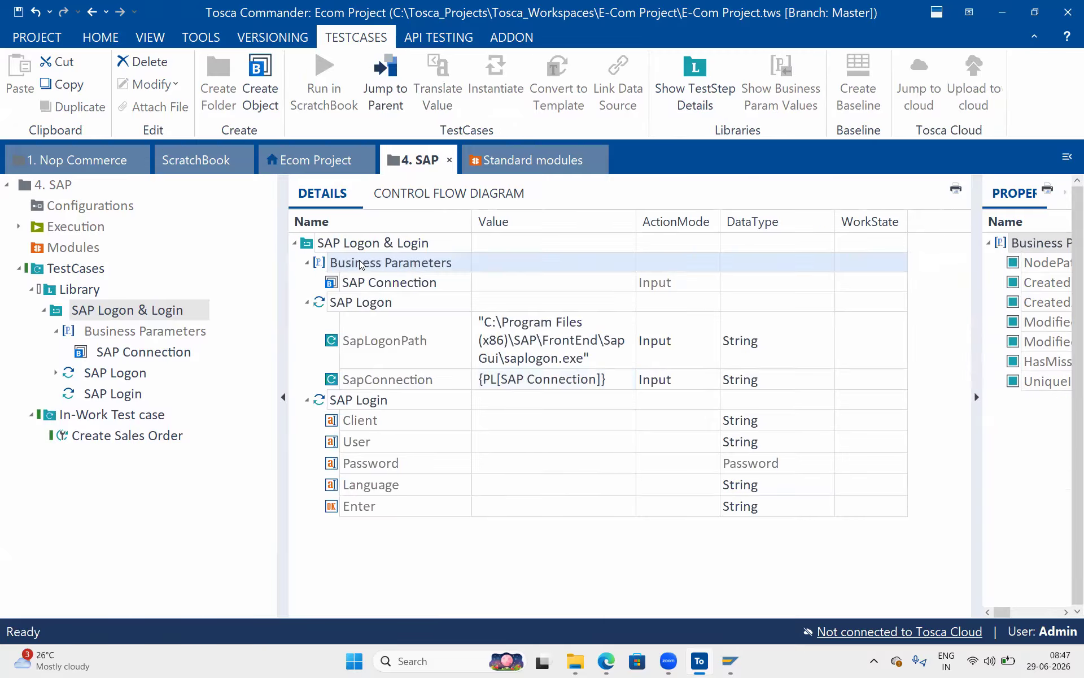
right_click(360, 261)
left_click(394, 287)
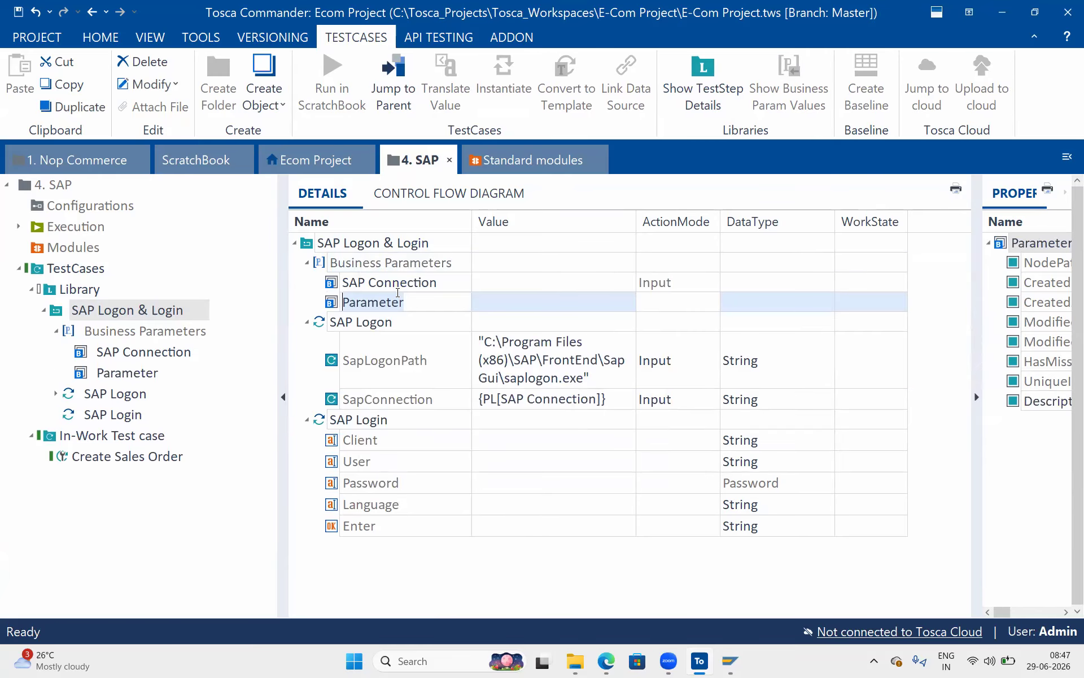
type("User")
key("Return")
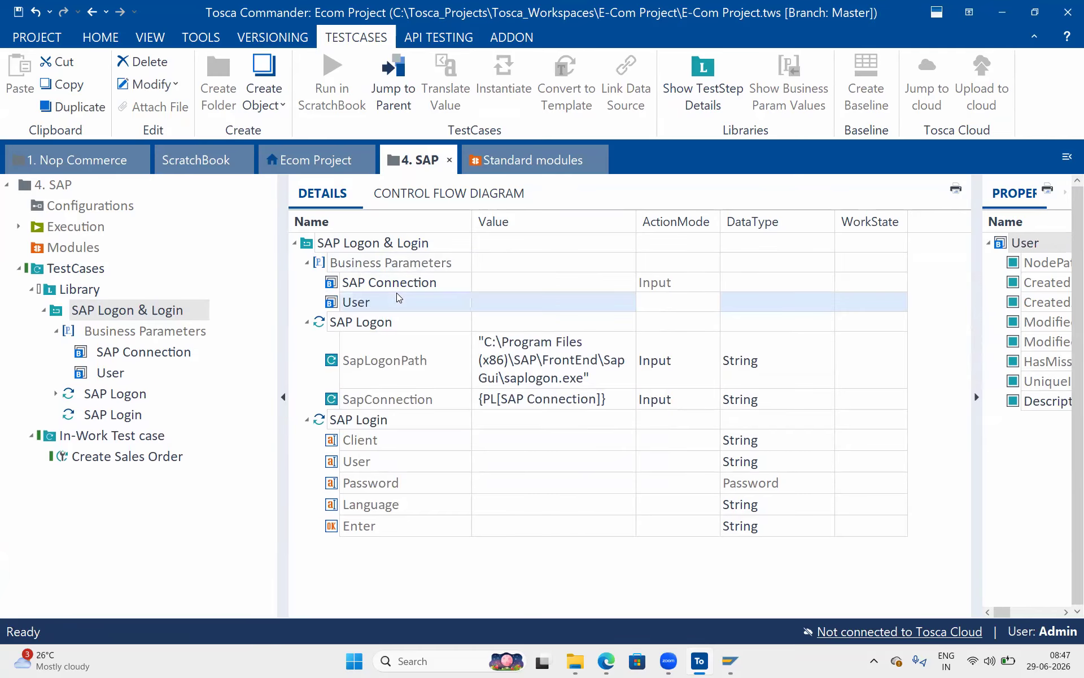
left_click_drag(333, 303, 486, 460)
Add a 'Password' business parameter linked to SAP Login's Password value, with String data type.
left_click(355, 252)
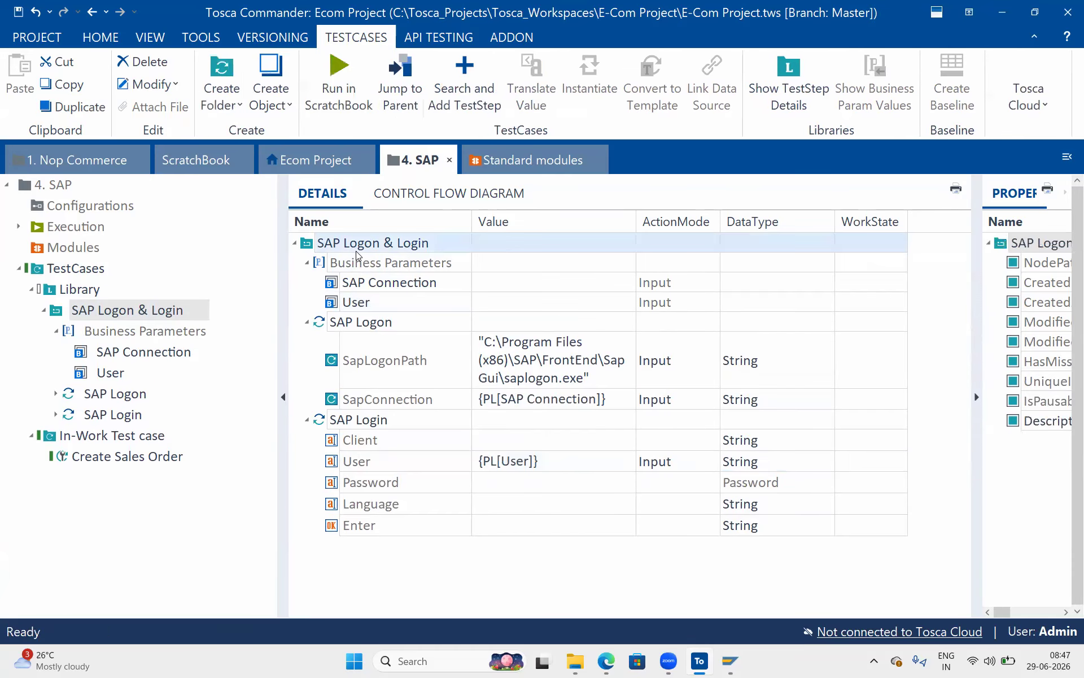
right_click(355, 261)
left_click(388, 288)
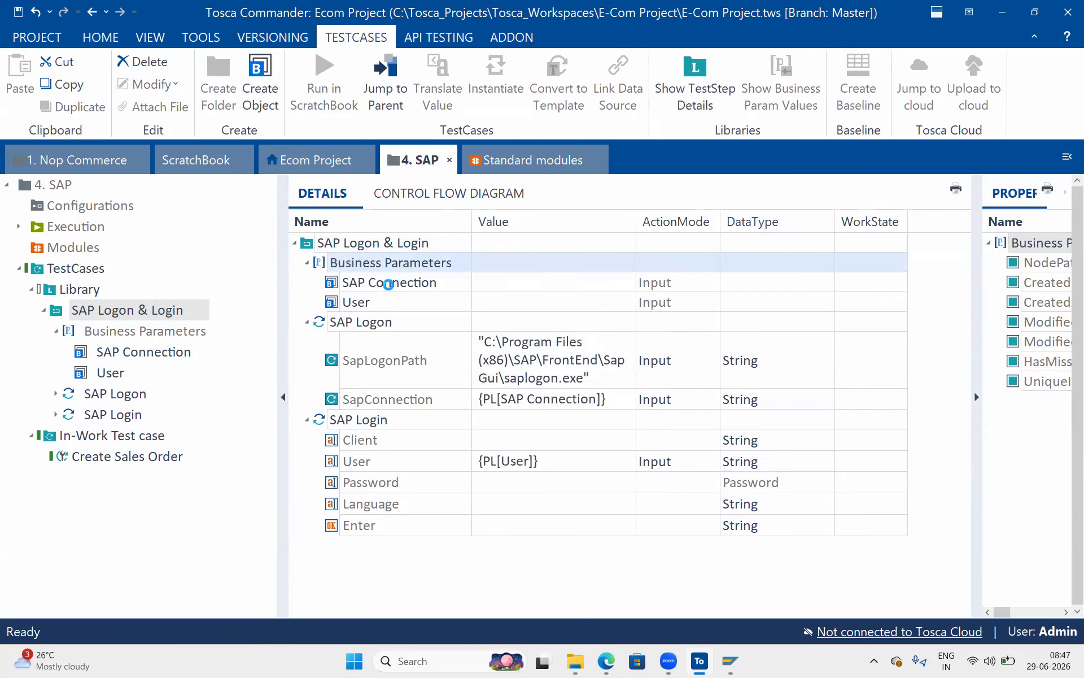
type("Password")
key("Return")
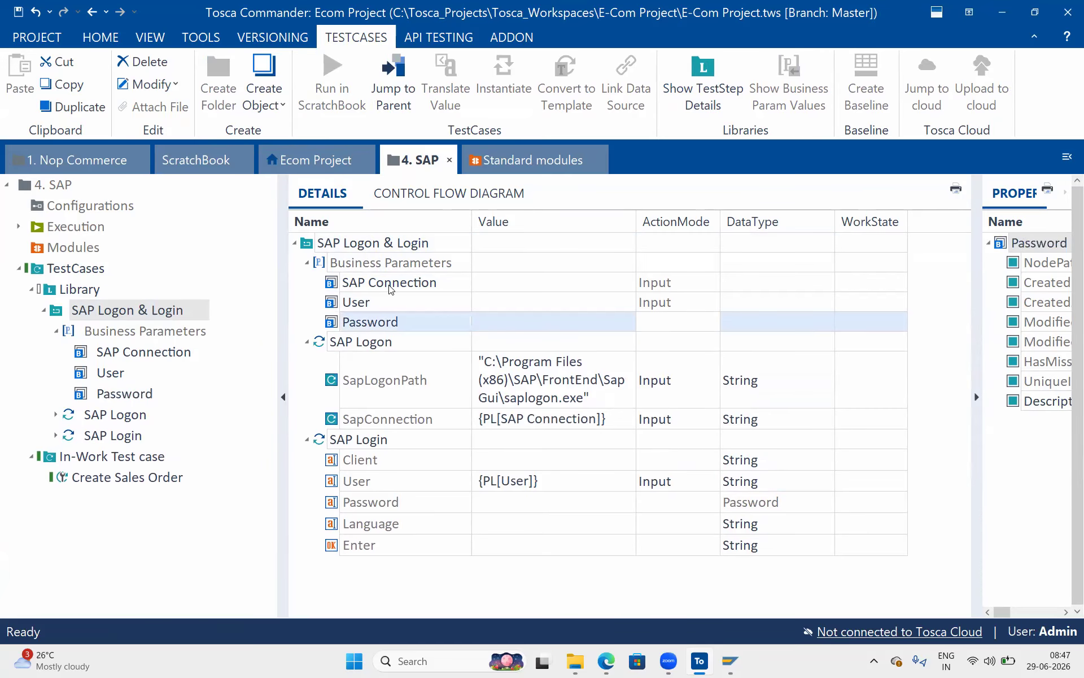
left_click_drag(334, 322, 491, 516)
left_click(503, 545)
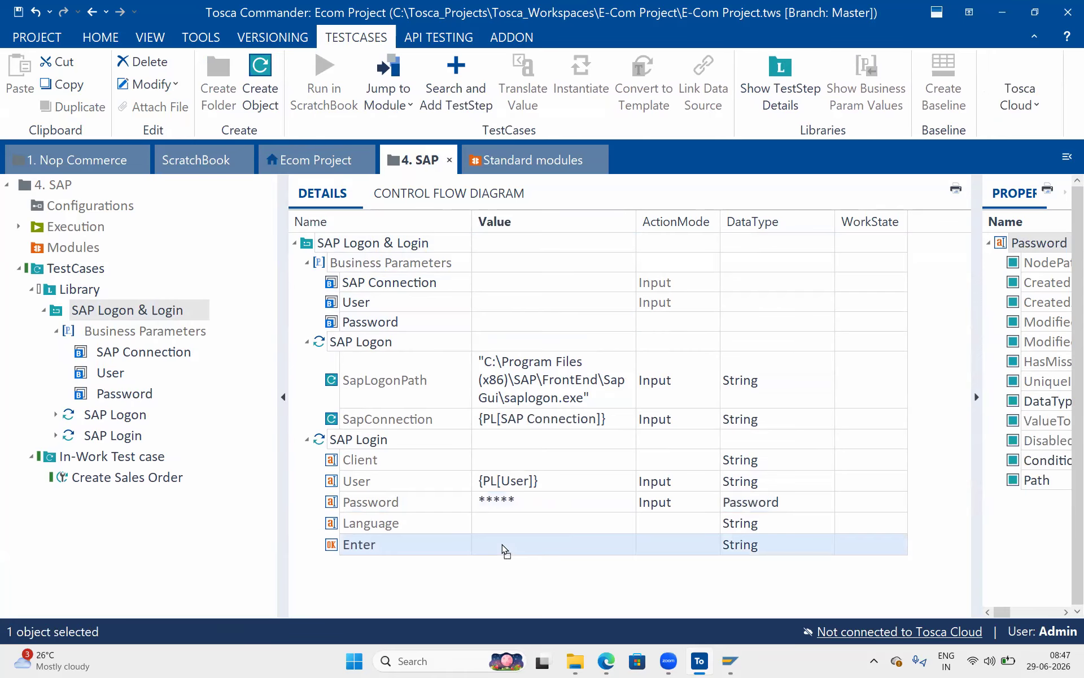
left_click(503, 543)
left_click(775, 506)
left_click(773, 507)
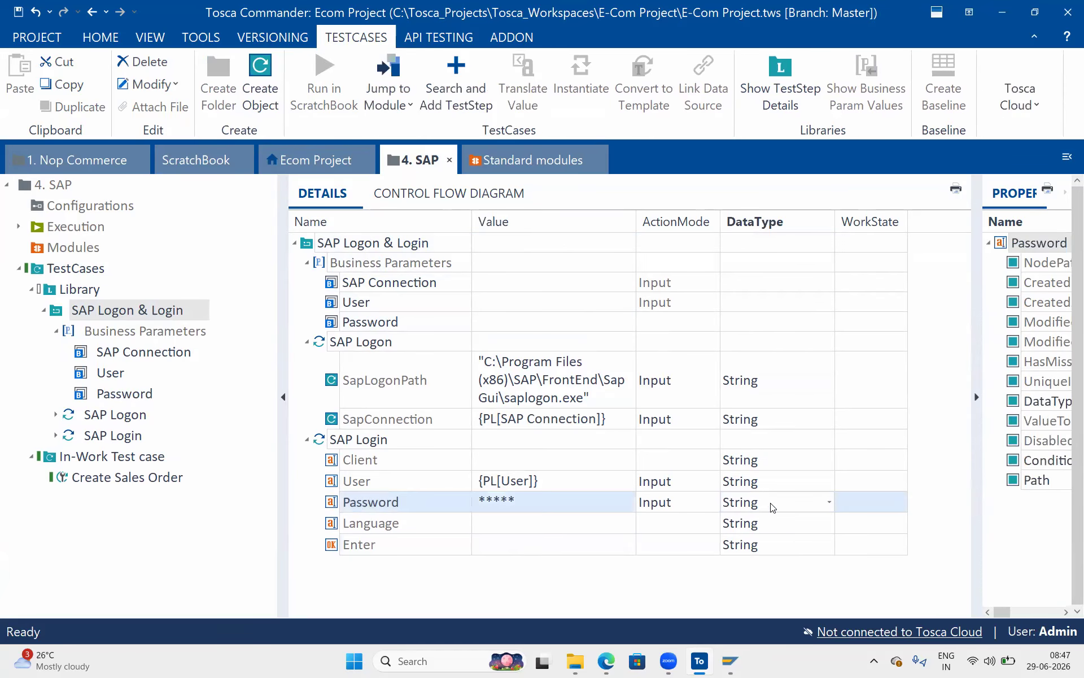
left_click_drag(338, 322, 510, 503)
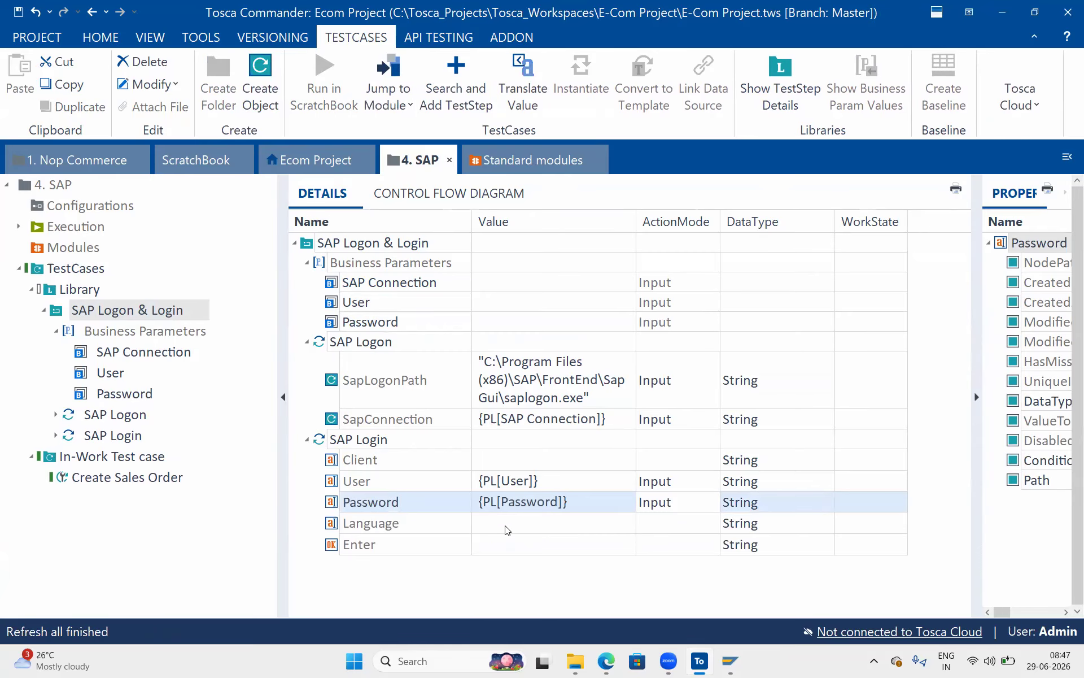
Set the SAP Login step's Enter value to {Click}.
left_click(490, 540)
left_click(489, 538)
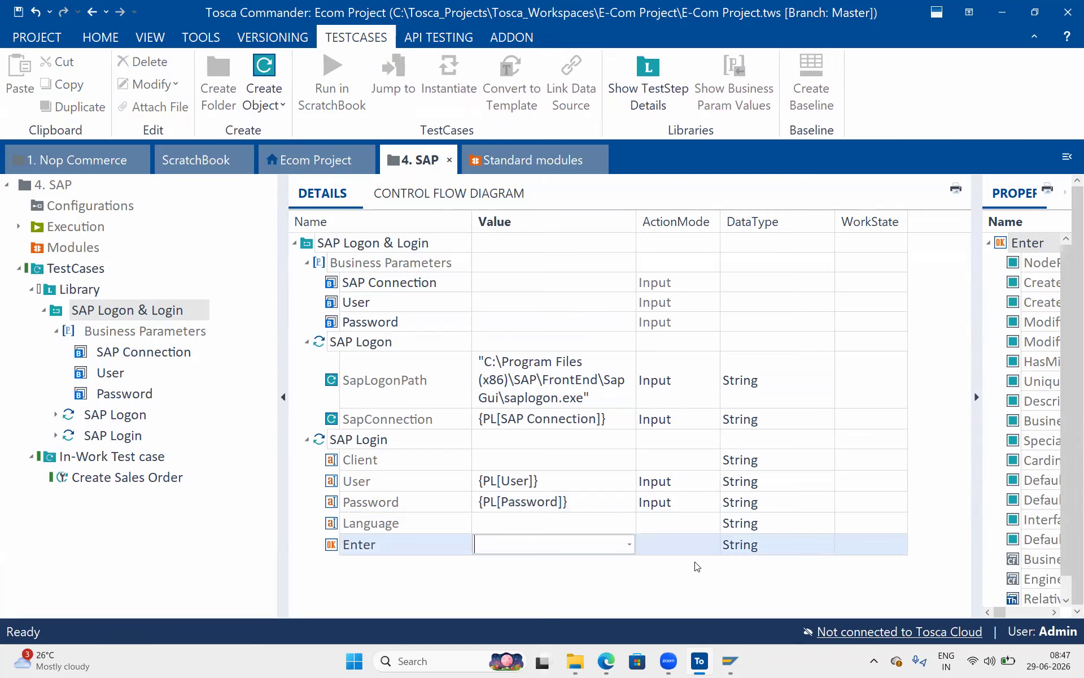
left_click(628, 544)
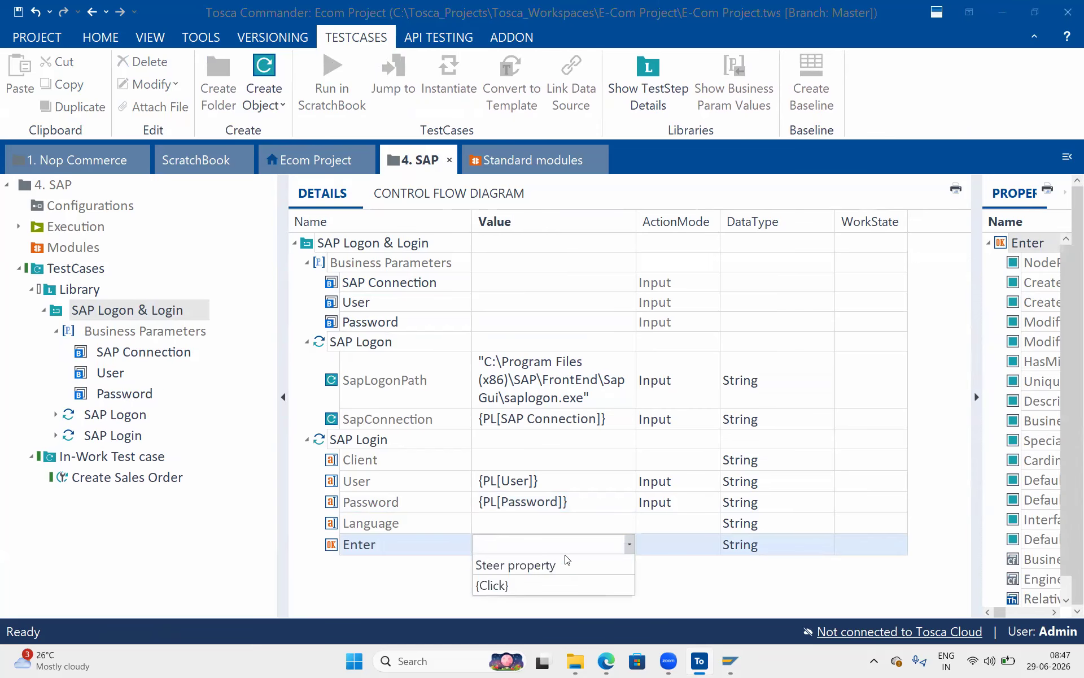
left_click(518, 576)
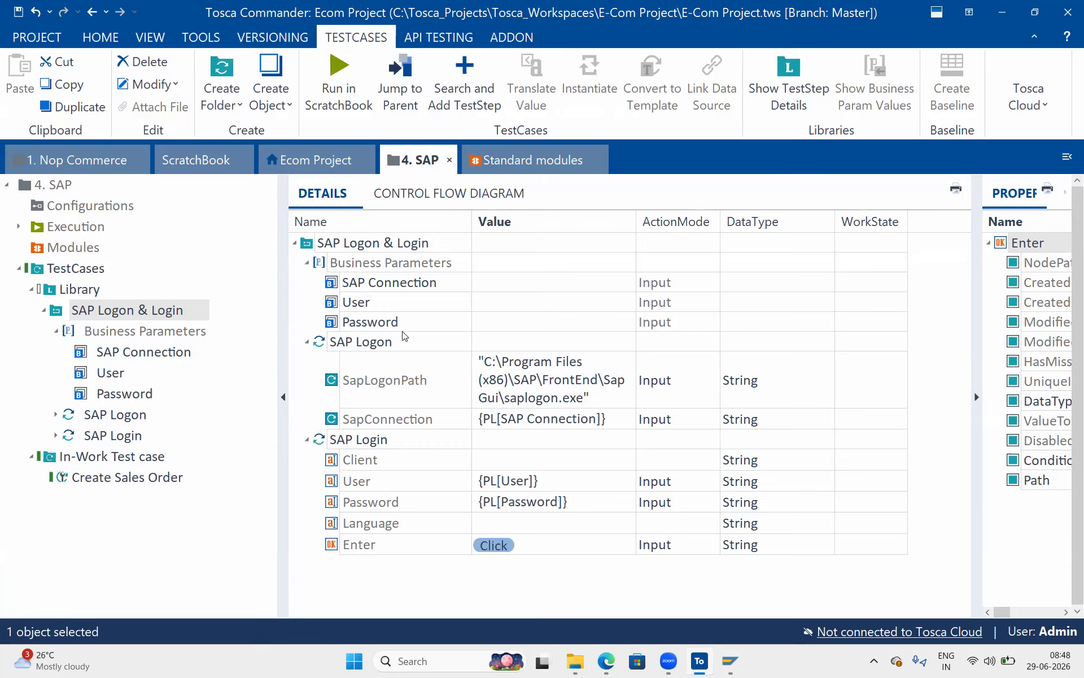
left_click(63, 314)
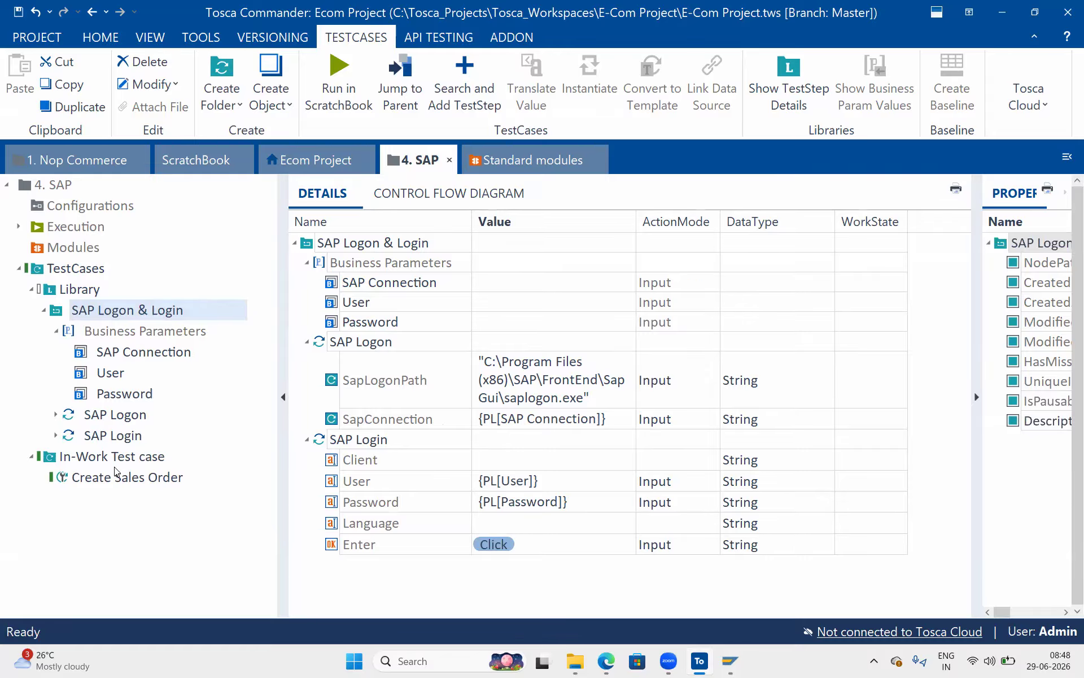
left_click_drag(115, 467, 116, 467)
left_click(46, 457)
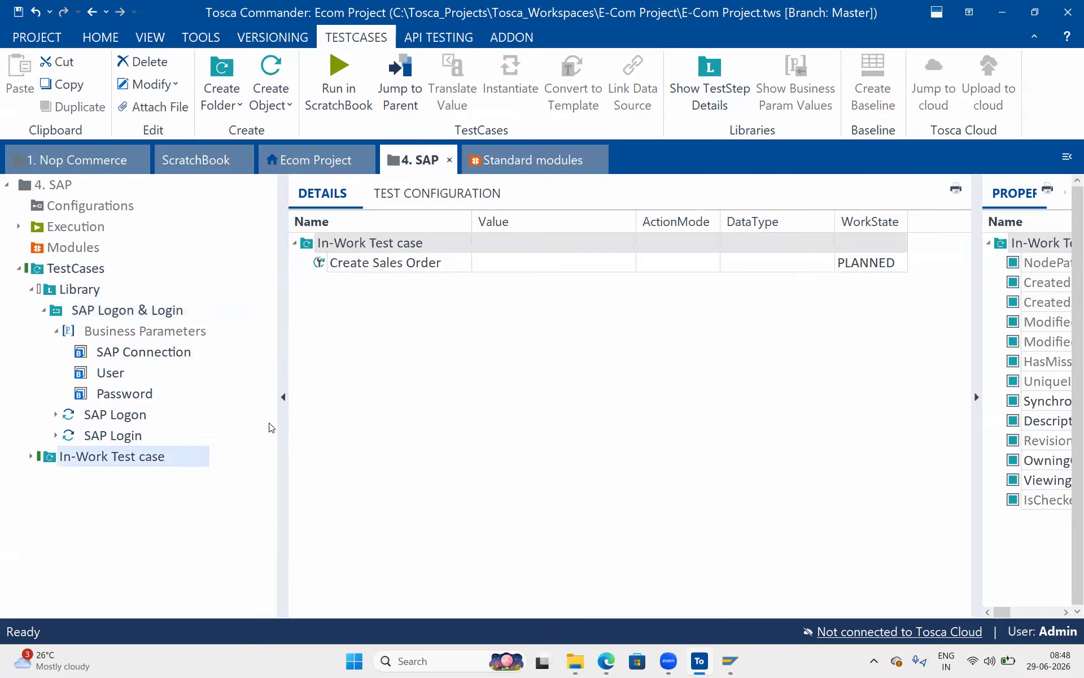
Add a Pre-Condition folder to Create Sales Order referencing SAP Logon & Login.
right_click(341, 264)
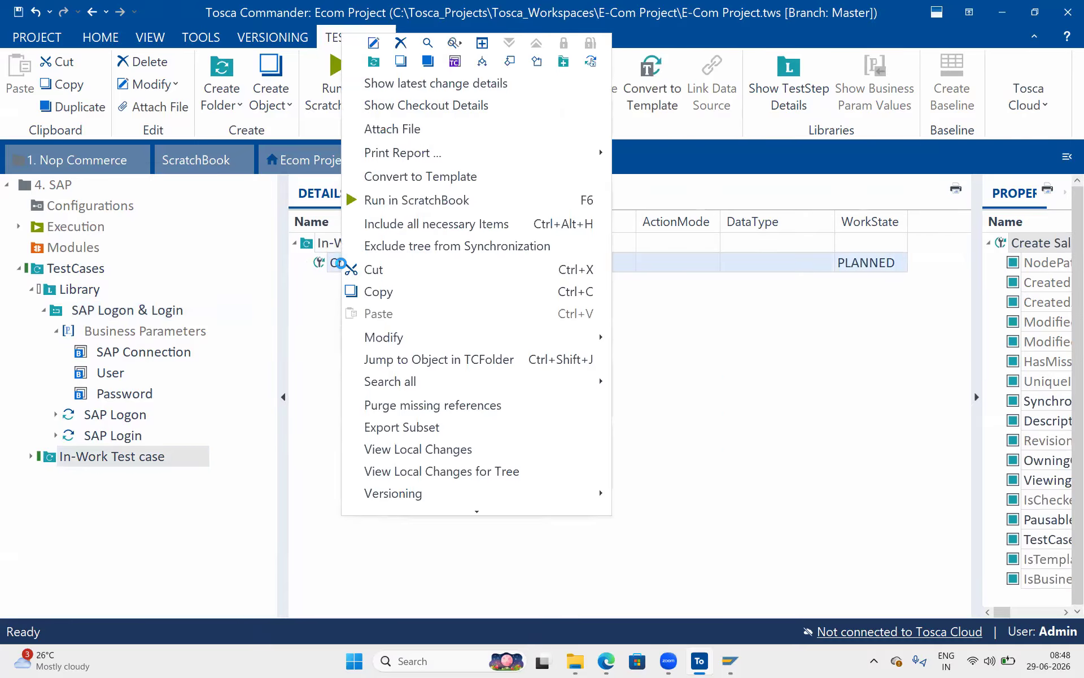
left_click(372, 63)
type("Pre-Condition")
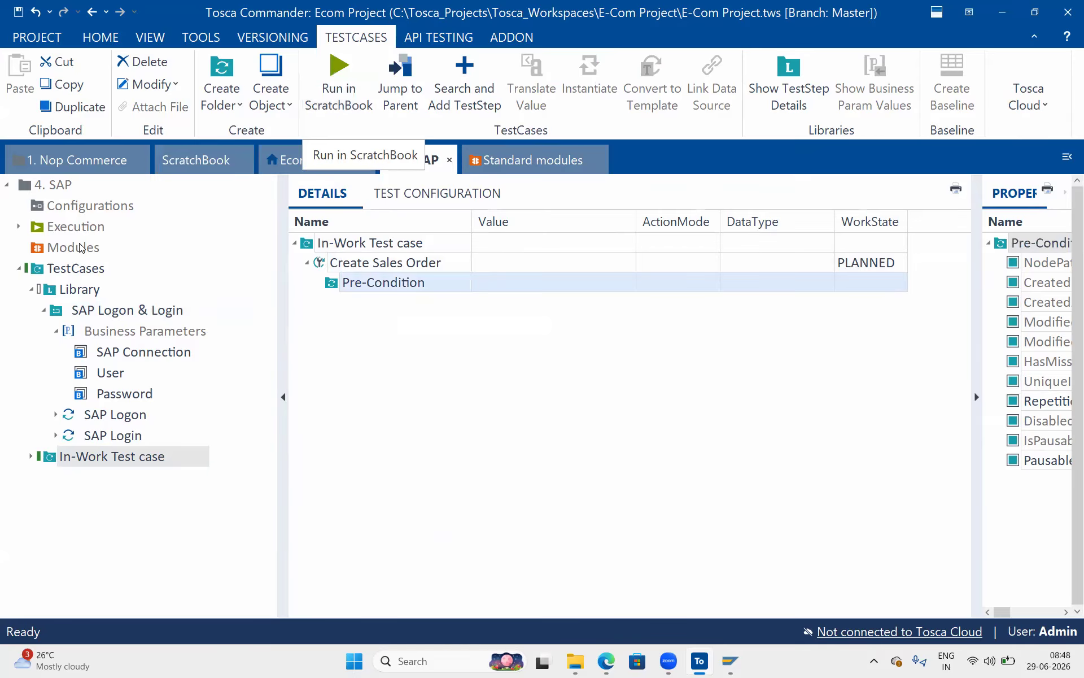
left_click_drag(136, 310, 353, 288)
Check out the whole TestCases tree for editing.
left_click(68, 291)
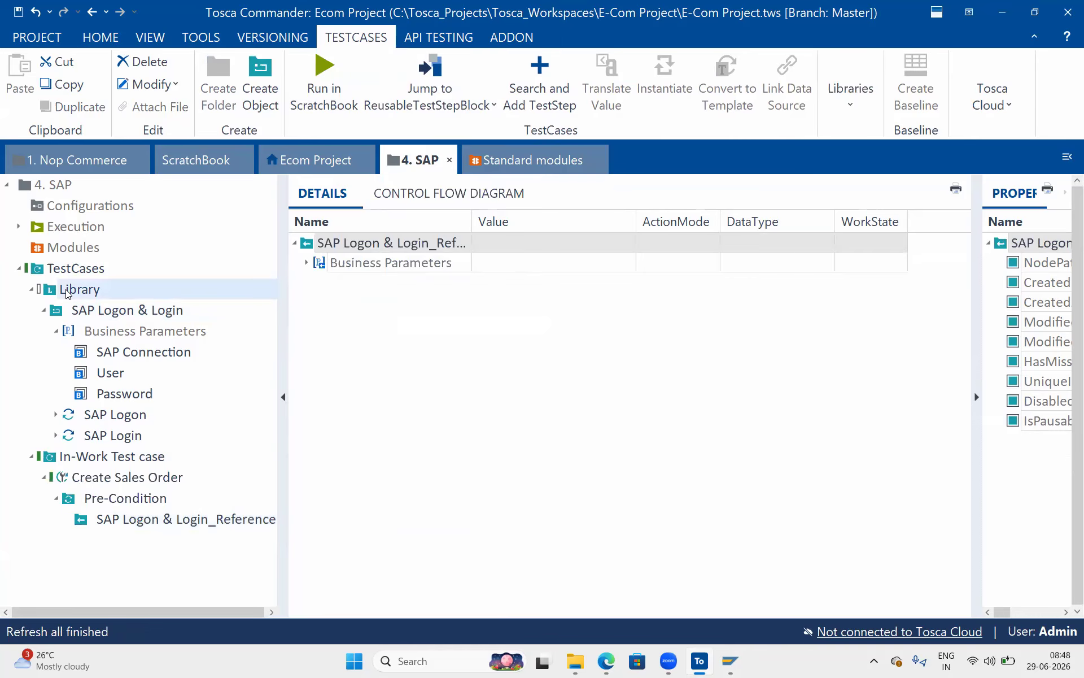
left_click(99, 38)
left_click(604, 60)
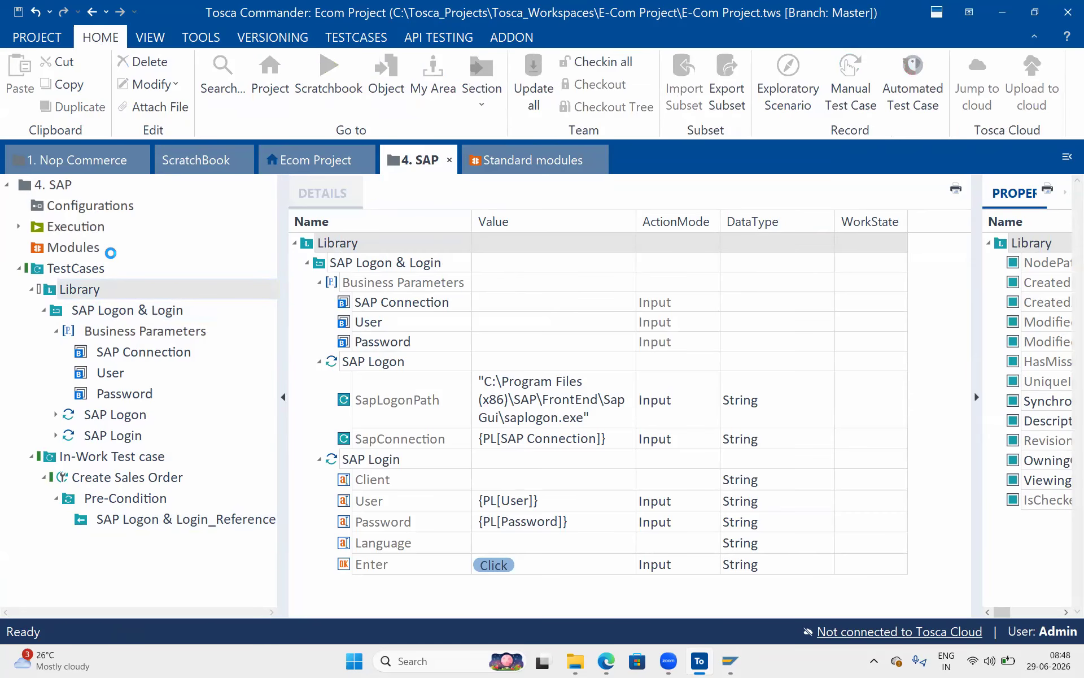
left_click(31, 290)
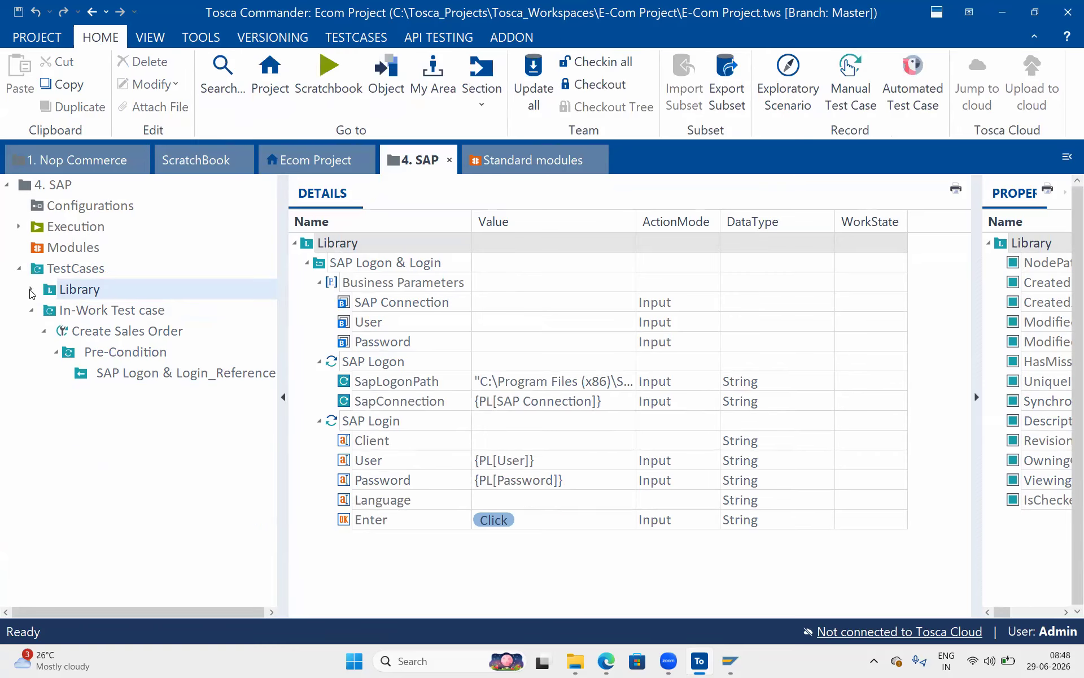
left_click(74, 268)
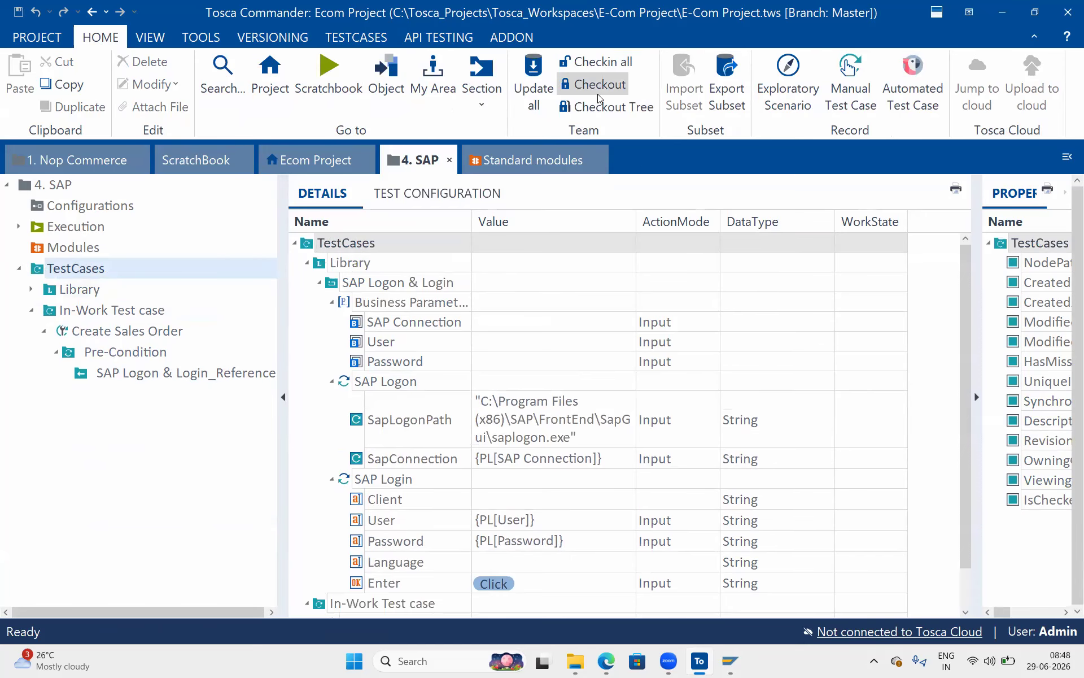
left_click(598, 110)
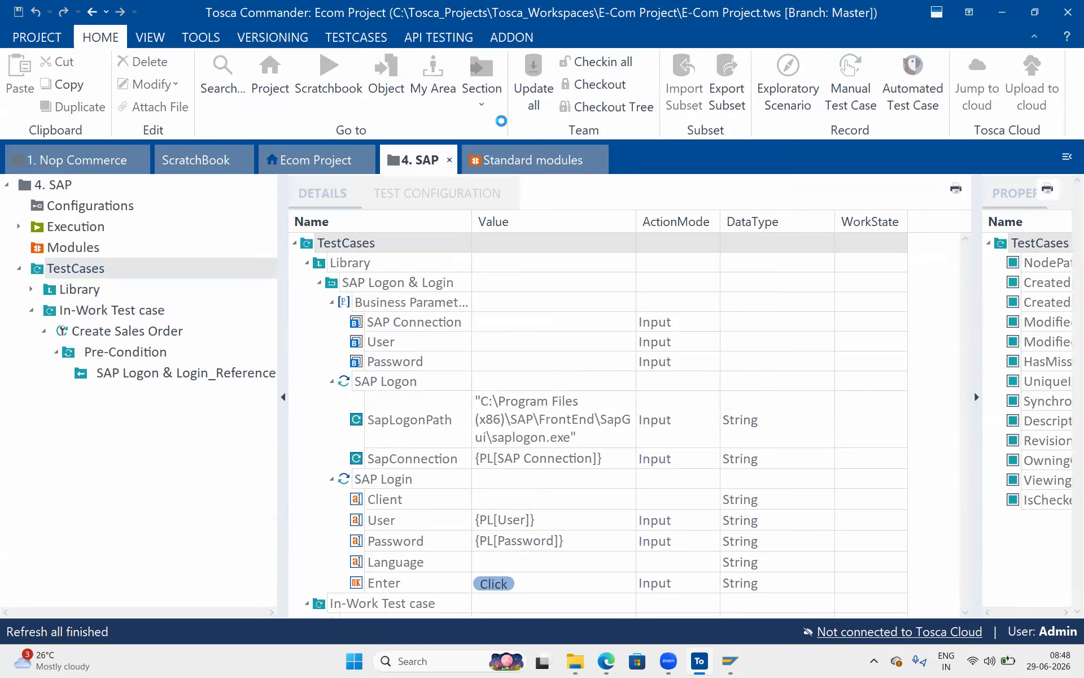
Review the Pre-Condition's logon reference and its three empty business parameters.
left_click(87, 335)
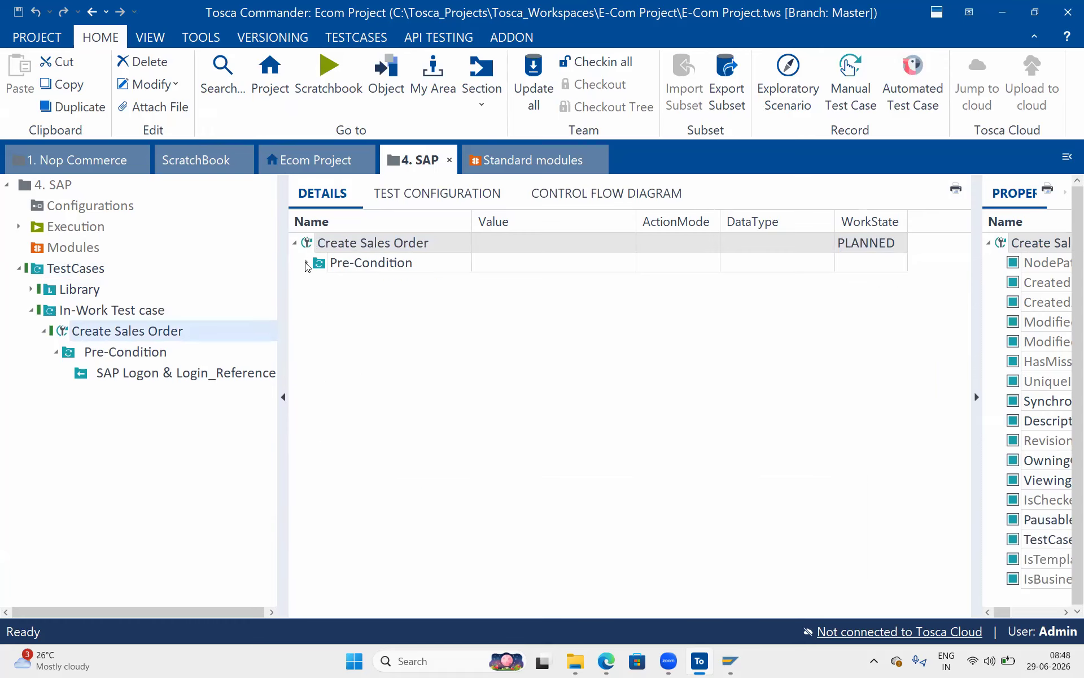
left_click(306, 263)
left_click(93, 355)
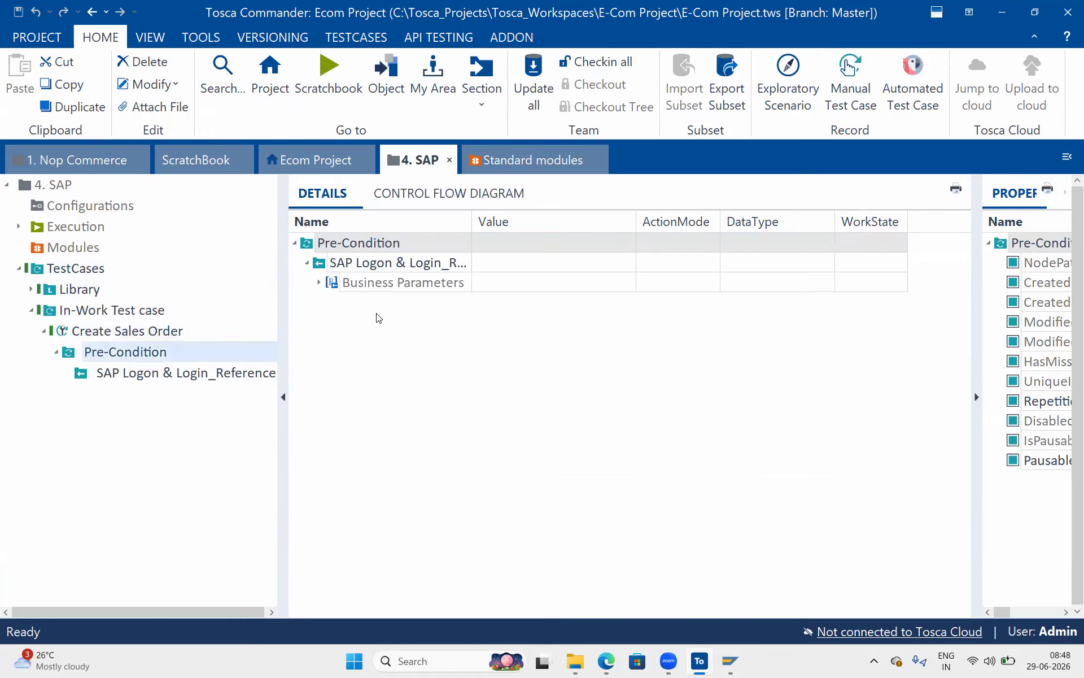
left_click(320, 282)
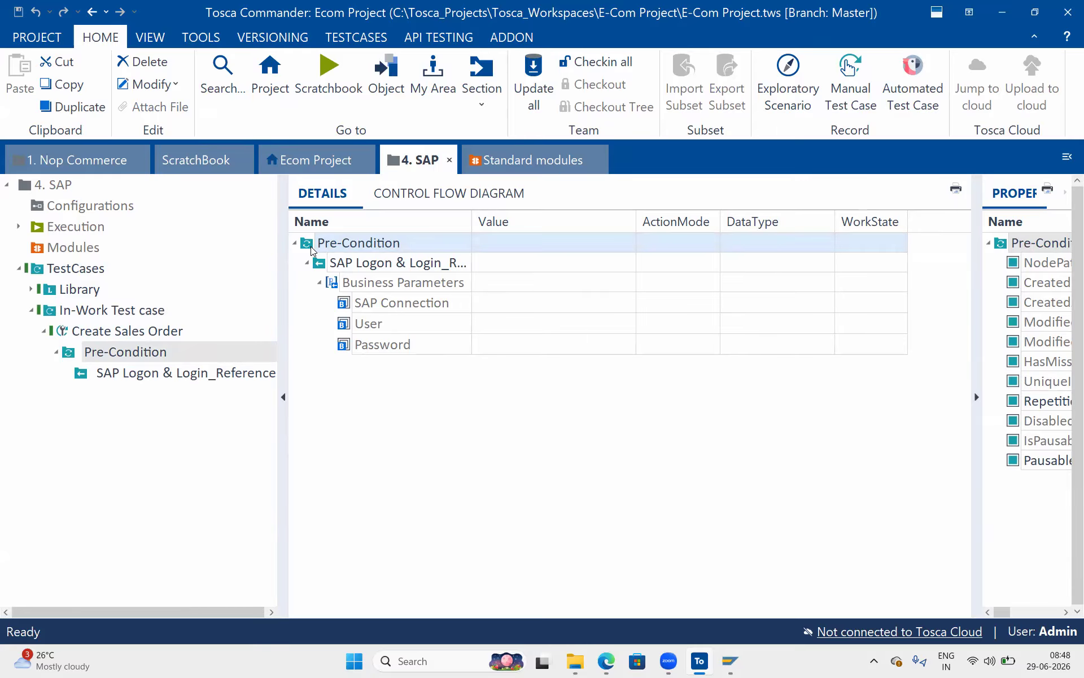
left_click(530, 161)
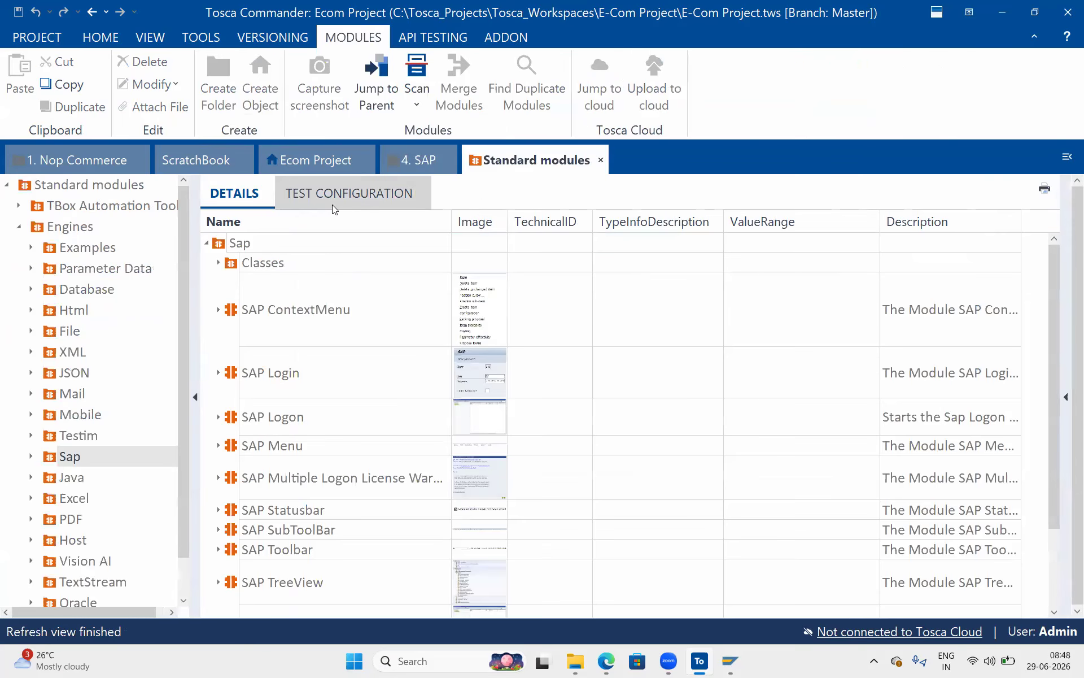
left_click(412, 160)
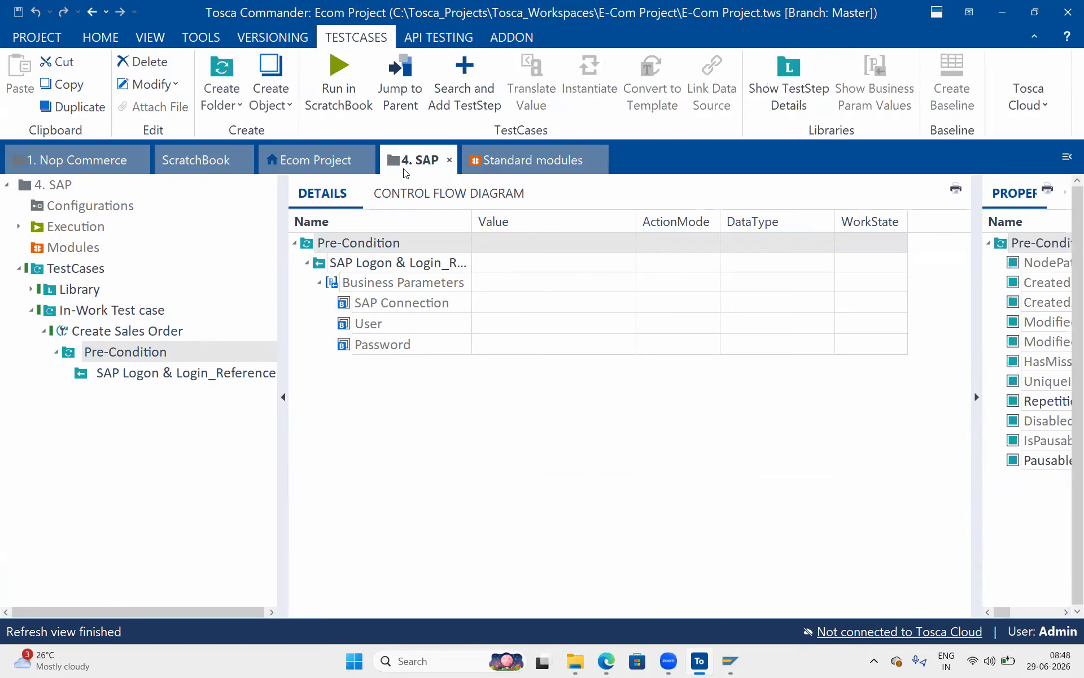
left_click(59, 206)
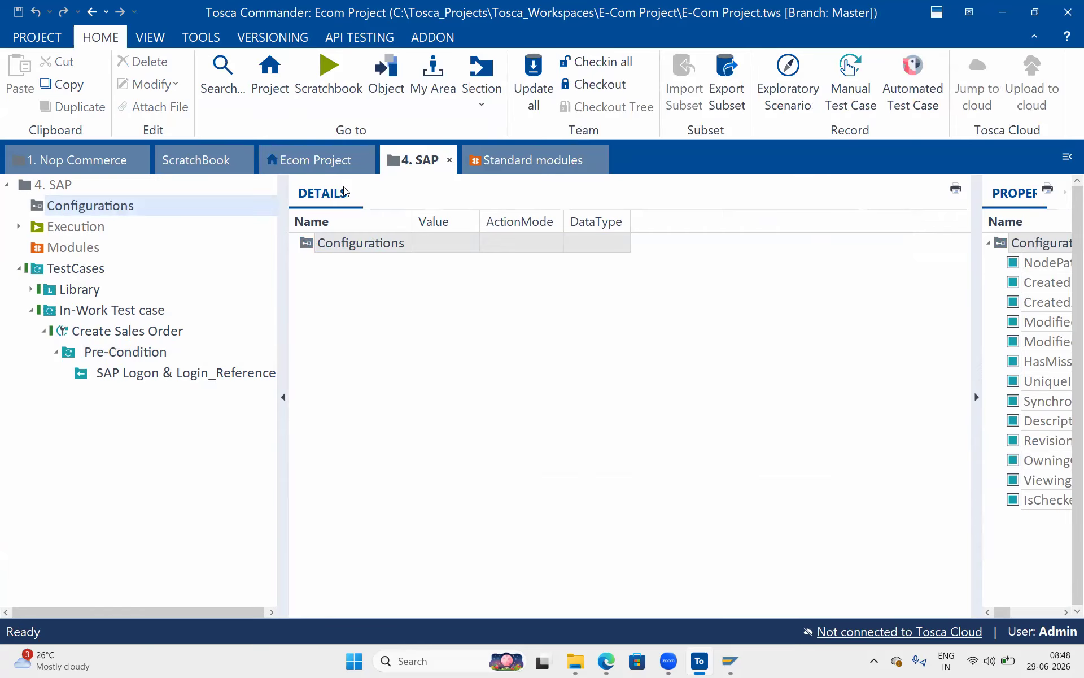
Check out Configurations and create a test configuration named 'SAP TDM Connection'.
right_click(127, 207)
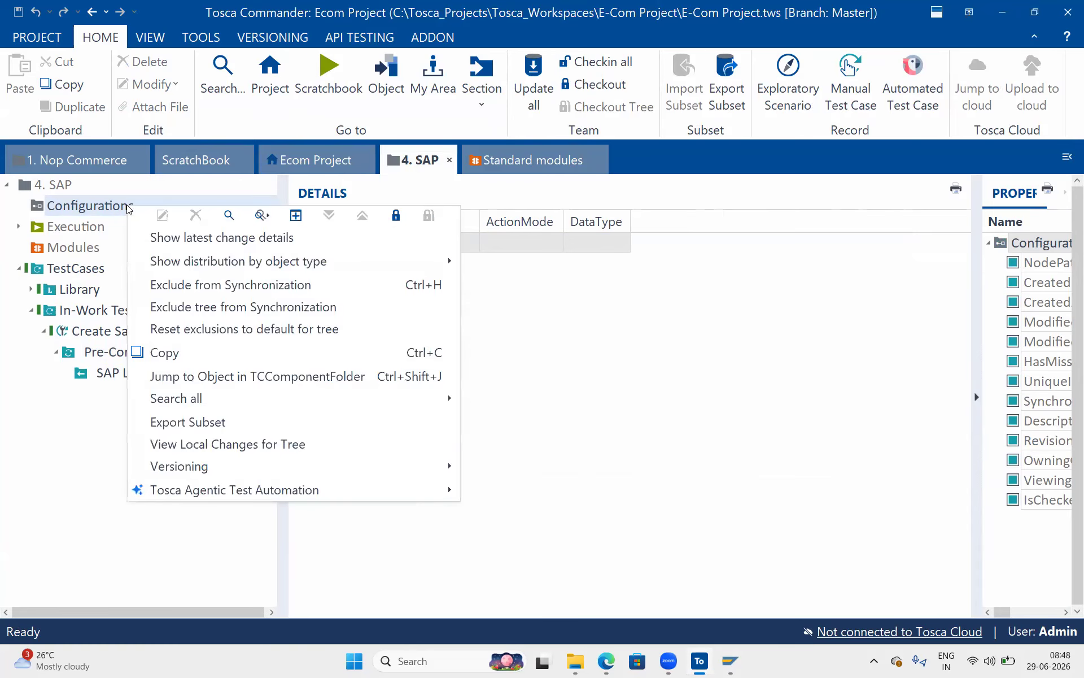
left_click(395, 217)
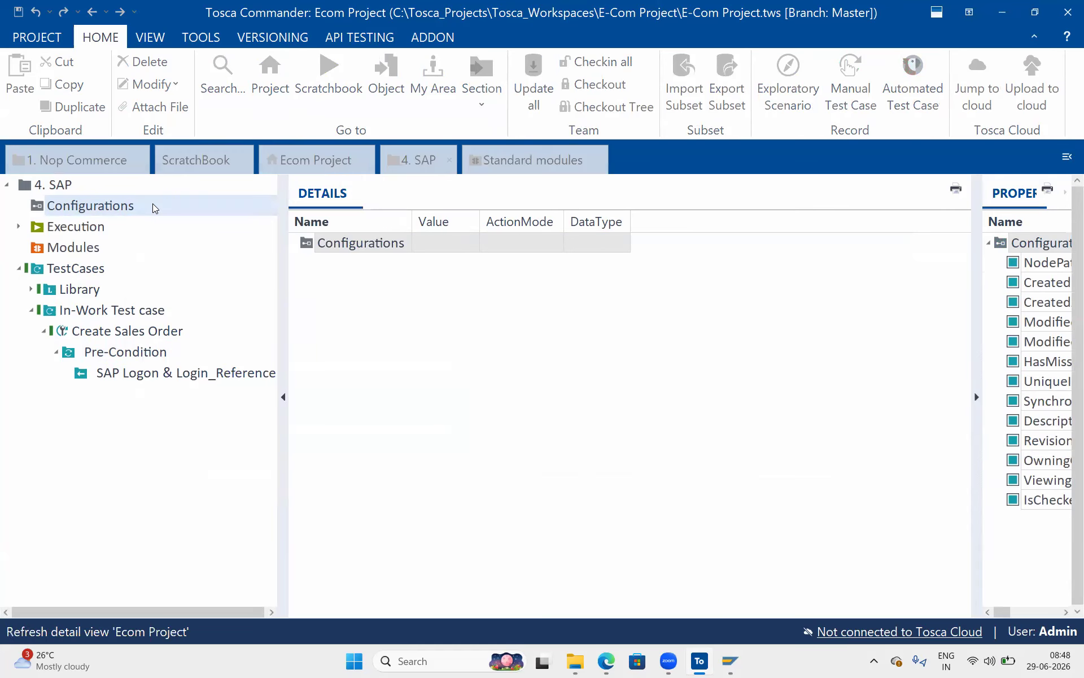
right_click(152, 205)
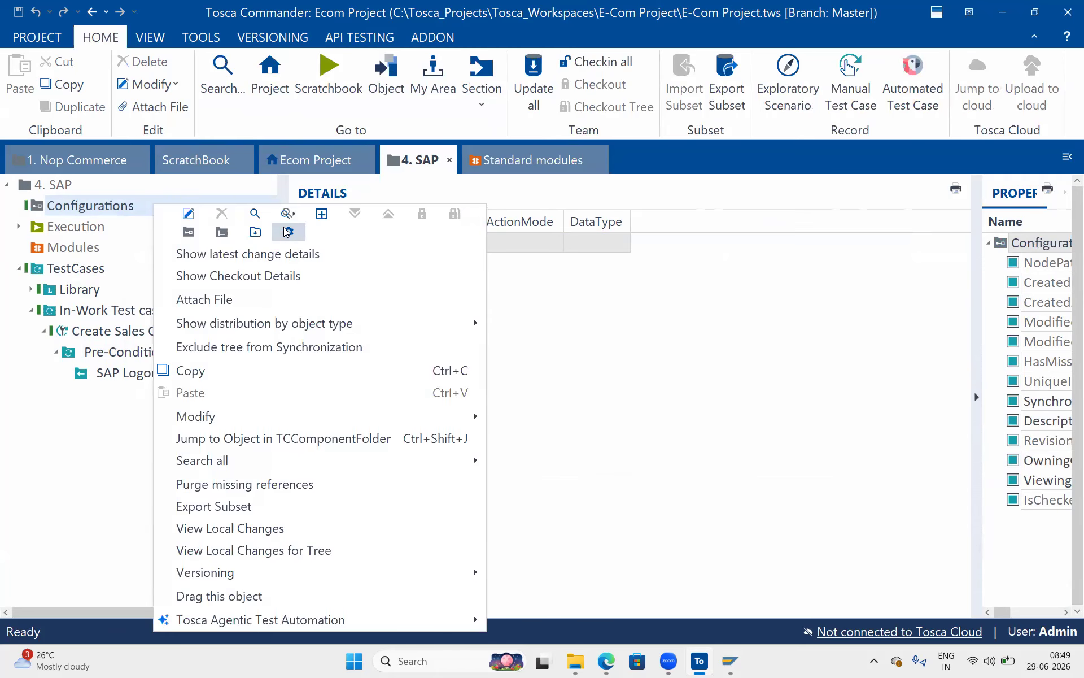
left_click(287, 231)
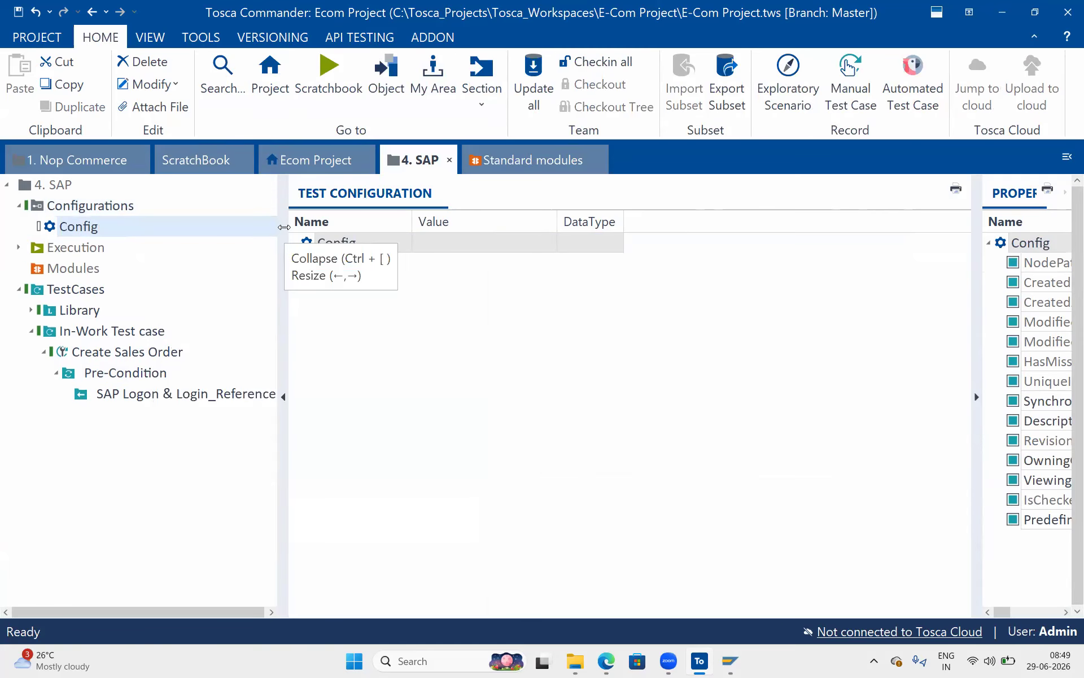
left_click(79, 231)
double_click(79, 231)
type("SAP")
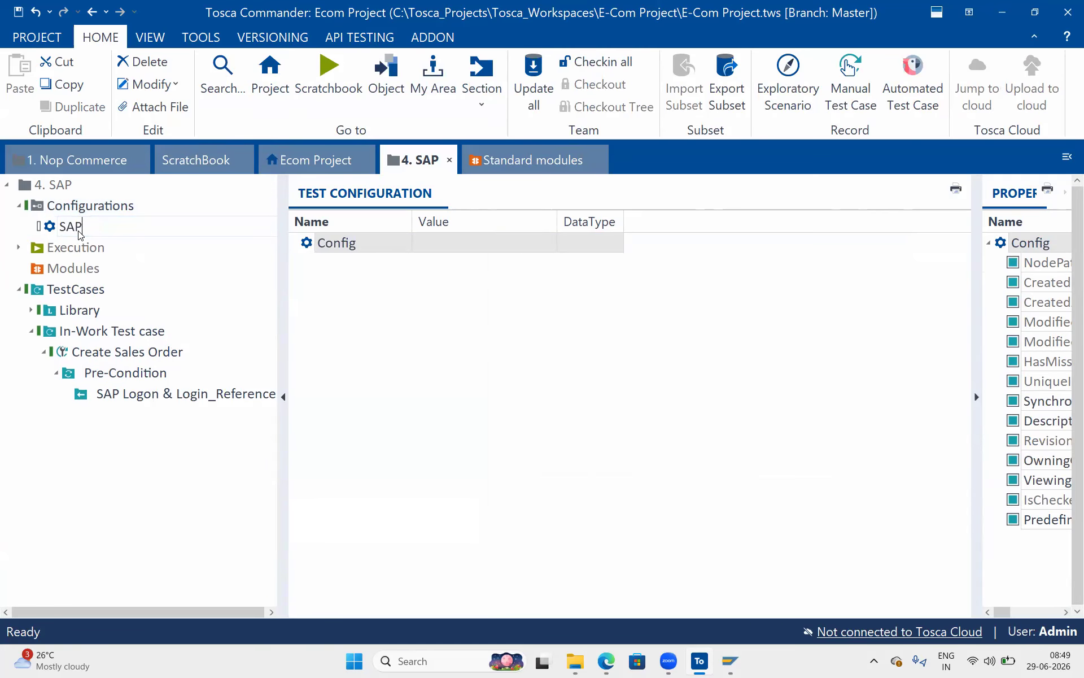
type(" TDM COnnection")
key("BackSpace")
key("BackSpace")
key("BackSpace")
key("BackSpace")
key("BackSpace")
key("BackSpace")
key("BackSpace")
type("Conne")
key("Return")
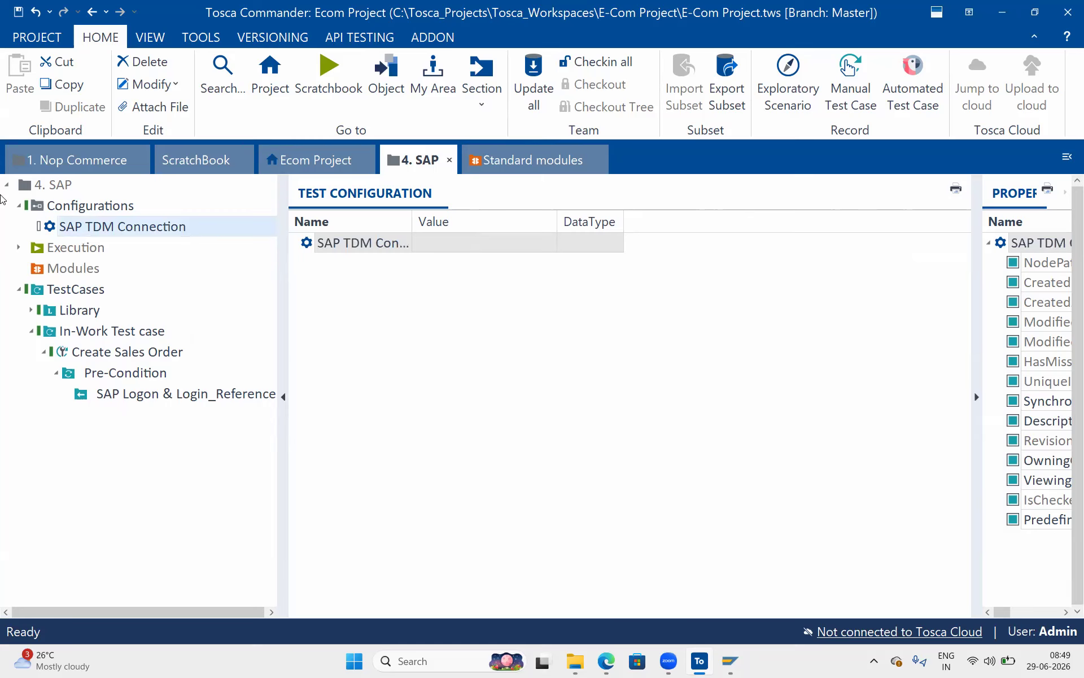
right_click(61, 225)
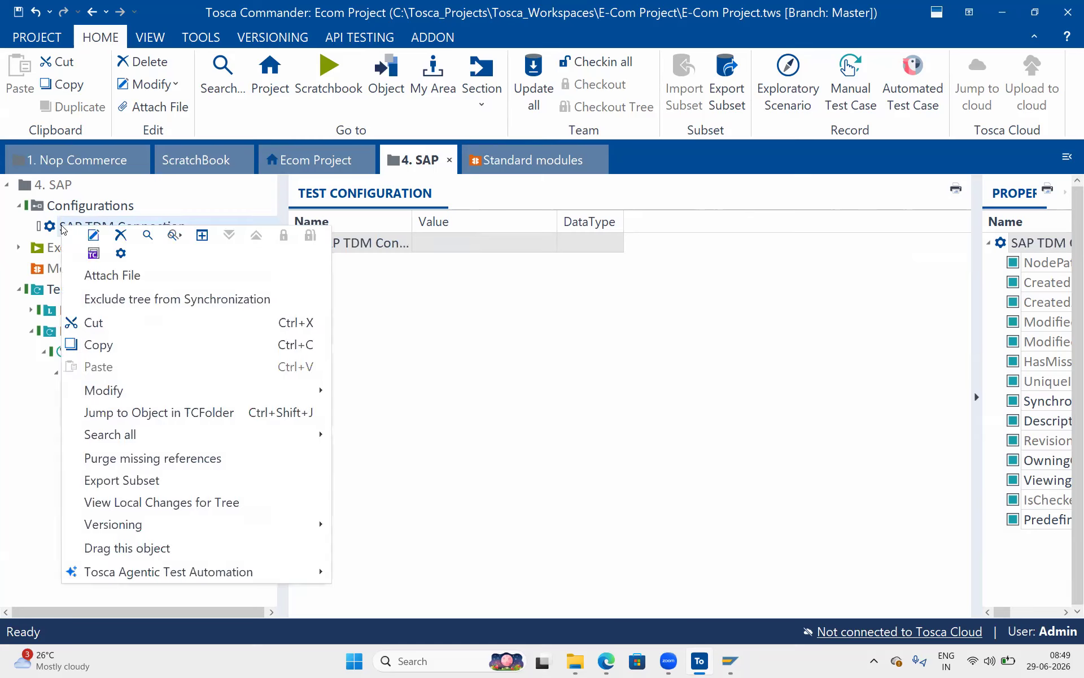
left_click(99, 258)
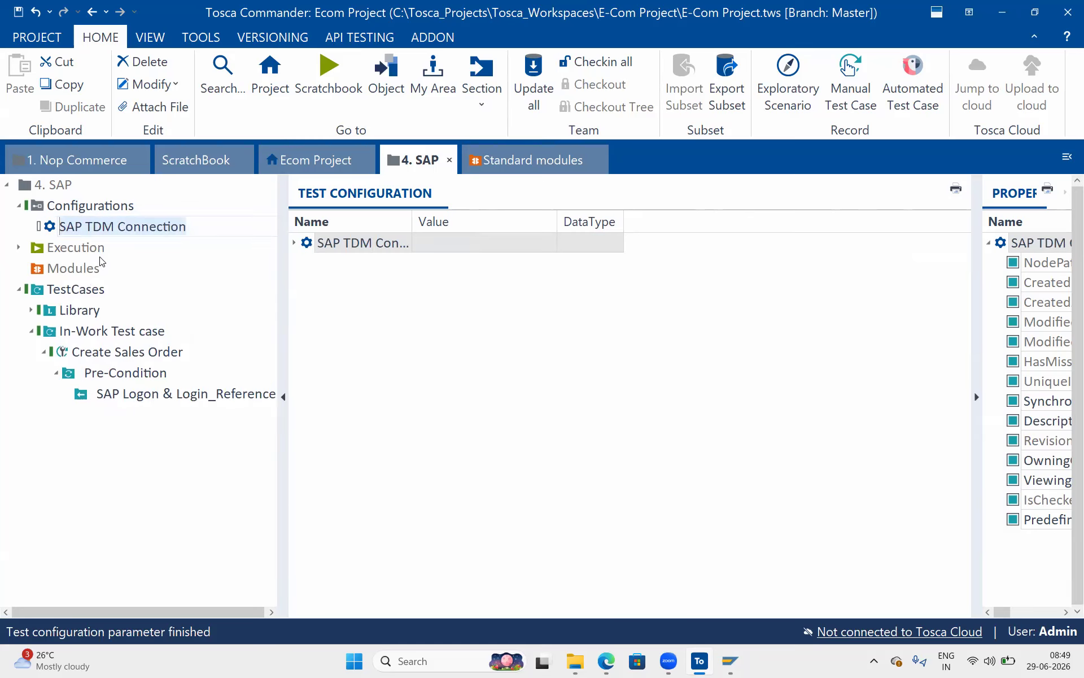
left_click(295, 244)
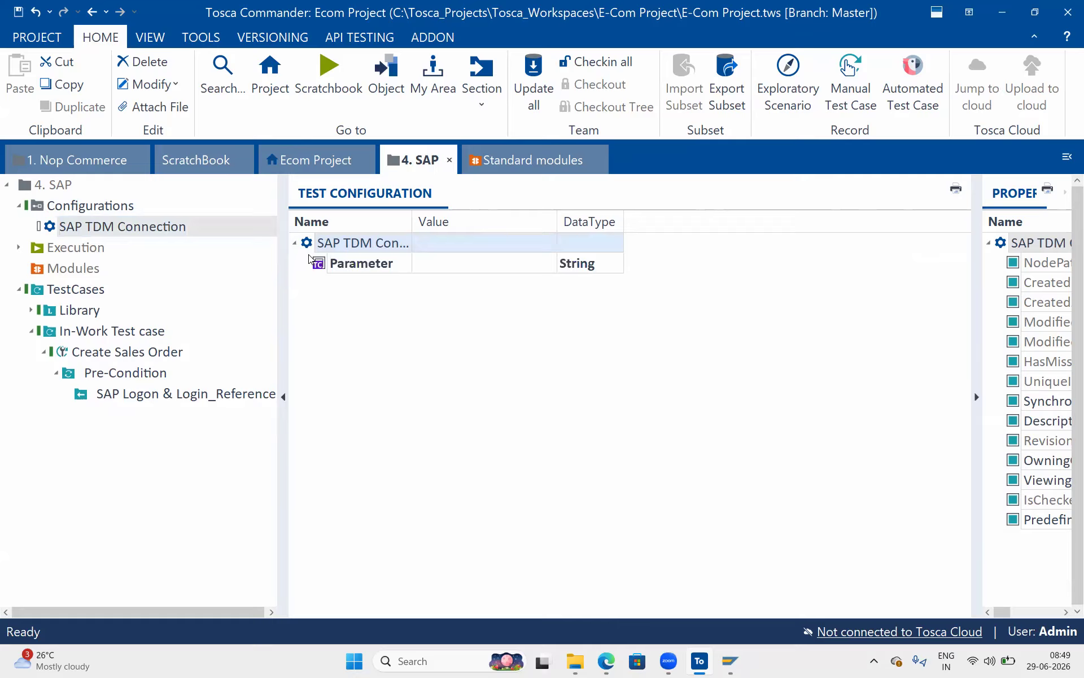
left_click(375, 265)
left_click(374, 266)
key("ctrl+a")
type("CaseRetries")
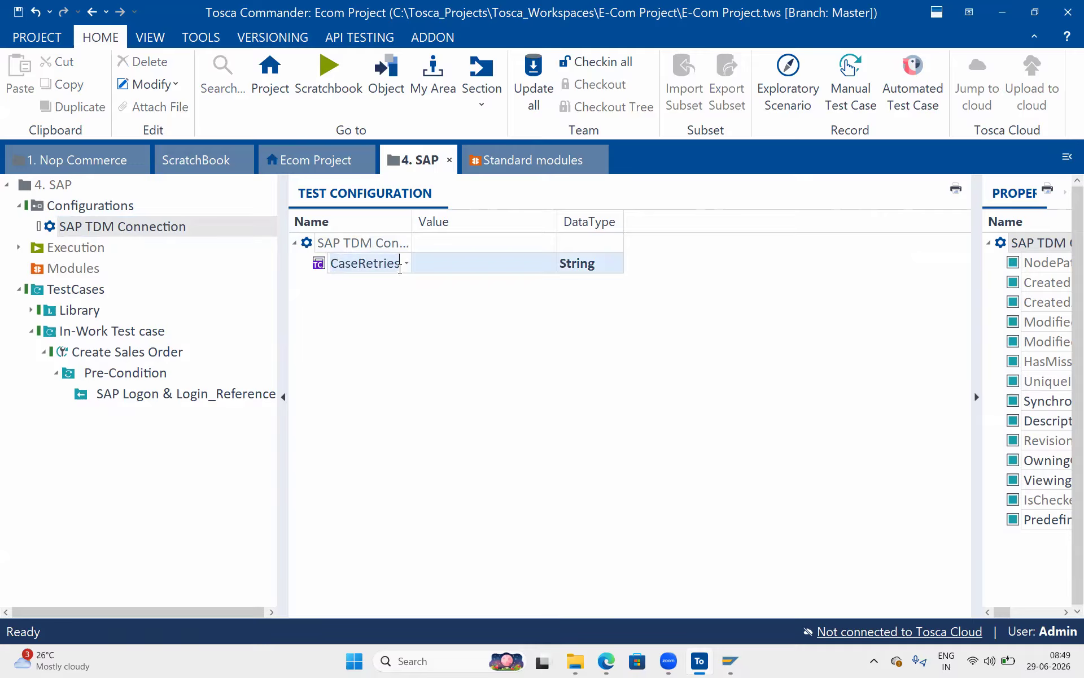
type("DataEndpoint")
key("Return")
left_click_drag(410, 218, 477, 213)
left_click(578, 262)
left_click(578, 262)
left_click(598, 282)
left_click_drag(620, 218, 681, 217)
left_click(399, 248)
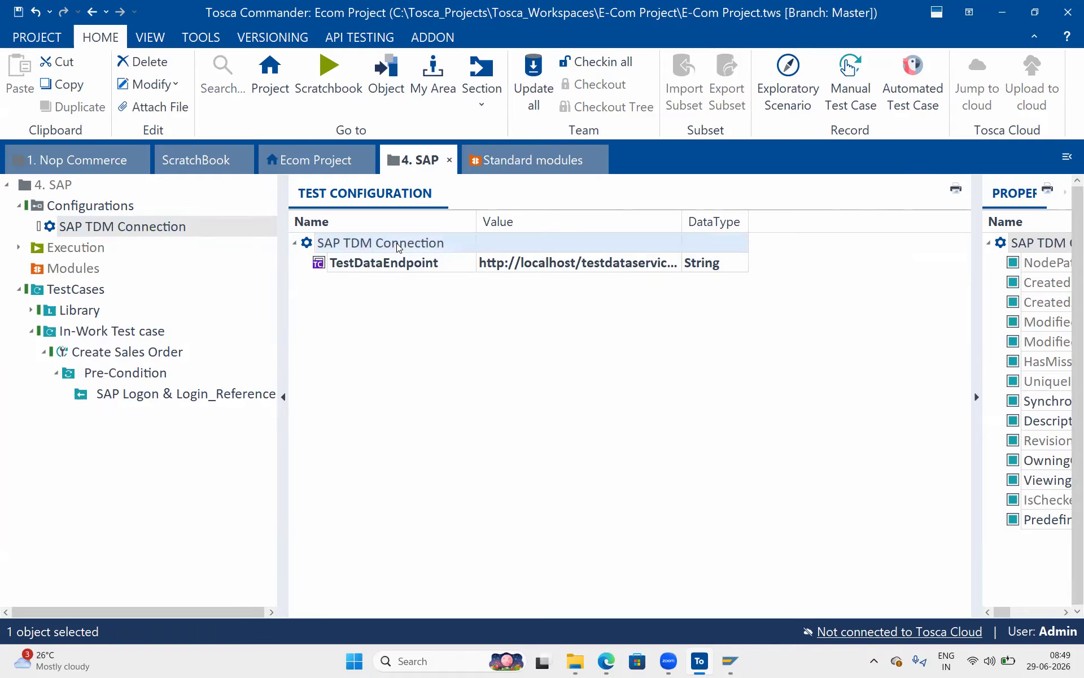
Add a new configuration parameter named TestDataRepository under SAP TDM Connection.
right_click(398, 243)
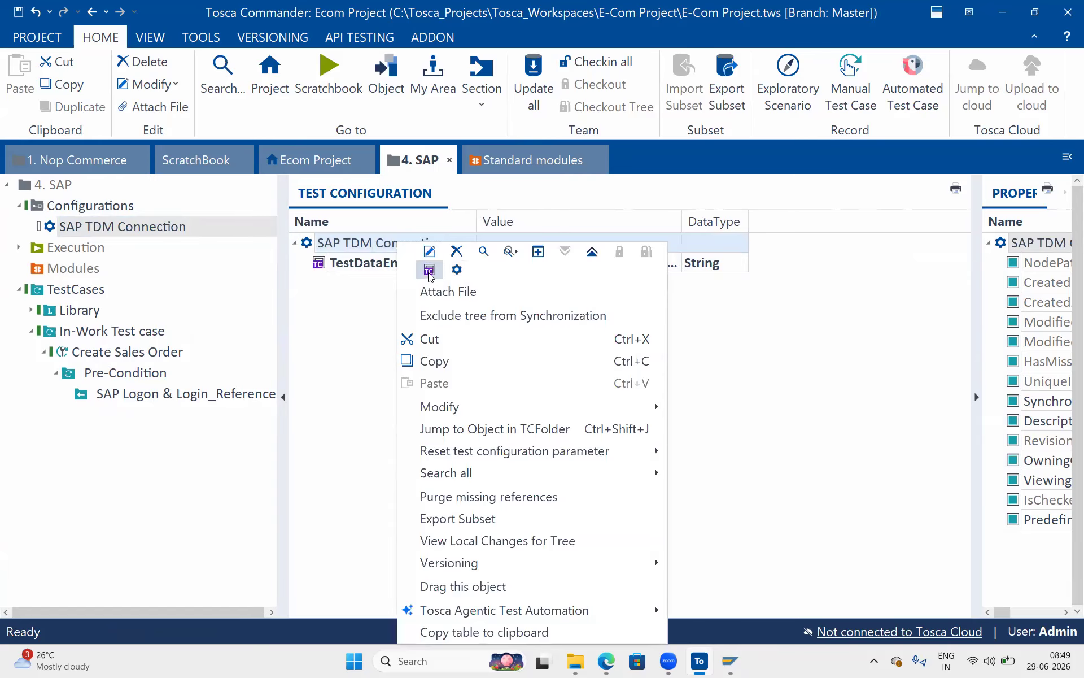
left_click(429, 270)
type("TestCaseRetries")
type("stDataR")
key("Return")
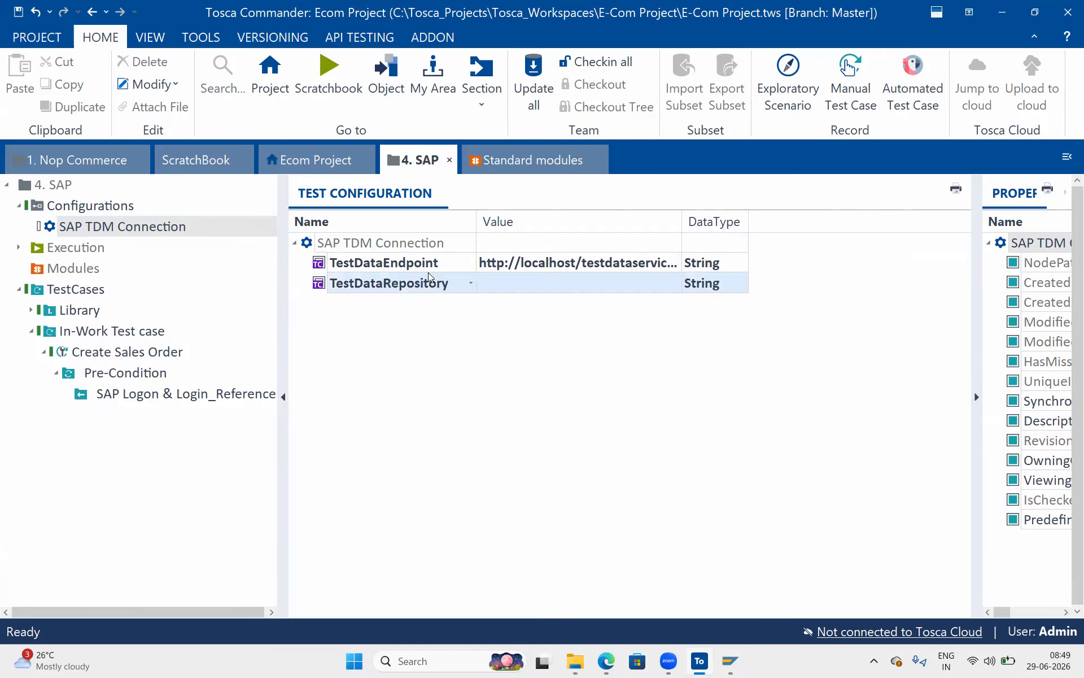
Copy SAP_SD from the Test Data Management page and set it as TestDataRepository's value.
left_click(528, 291)
mouse_move(607, 663)
left_click(606, 576)
left_click_drag(336, 97, 287, 100)
key("ctrl+c")
key("alt+Tab")
left_click(518, 280)
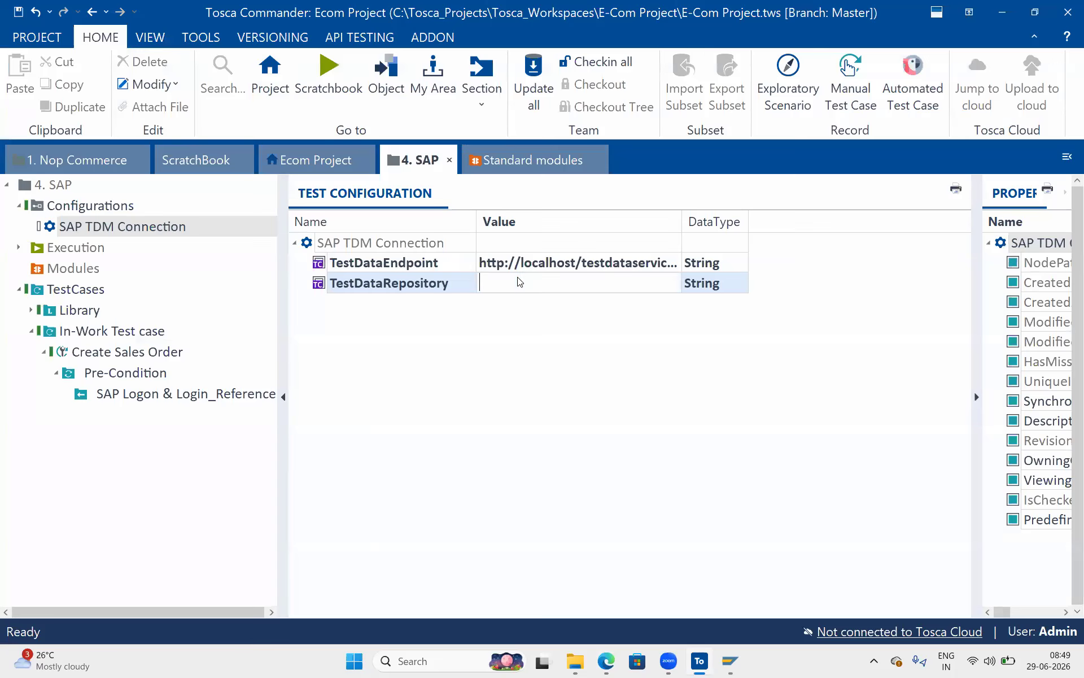
key("ctrl+v")
left_click(562, 366)
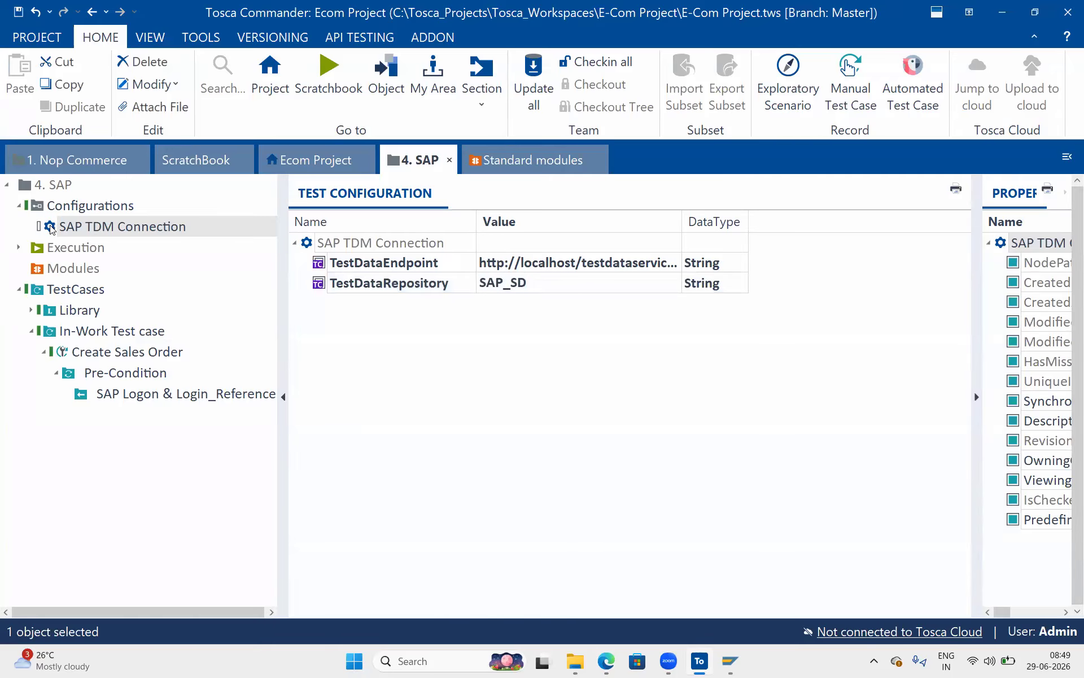
Assign SAP TDM Connection to the In-Work Test case folder and check Create Sales Order's inherited parameters.
left_click_drag(51, 232, 74, 330)
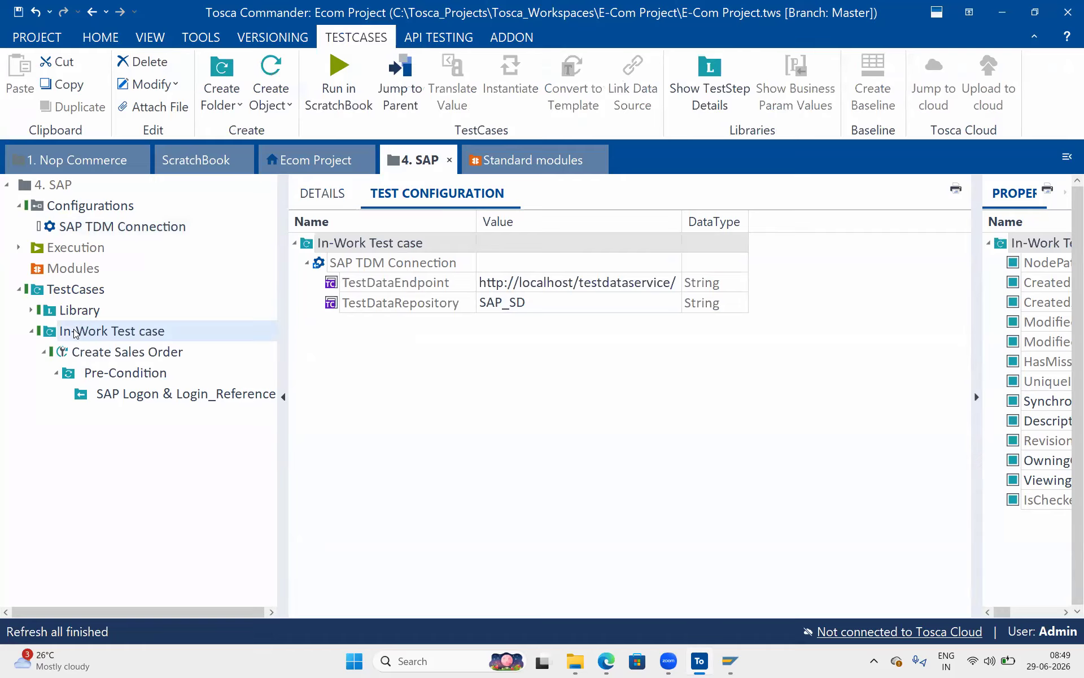
left_click(113, 355)
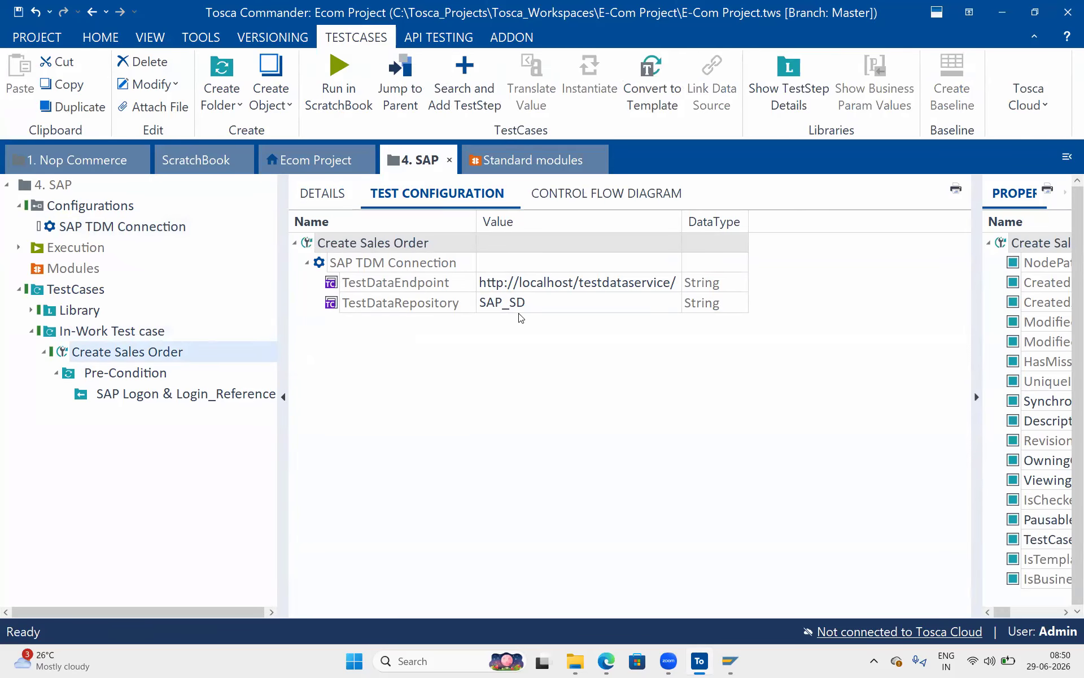
left_click(443, 287)
left_click(430, 306)
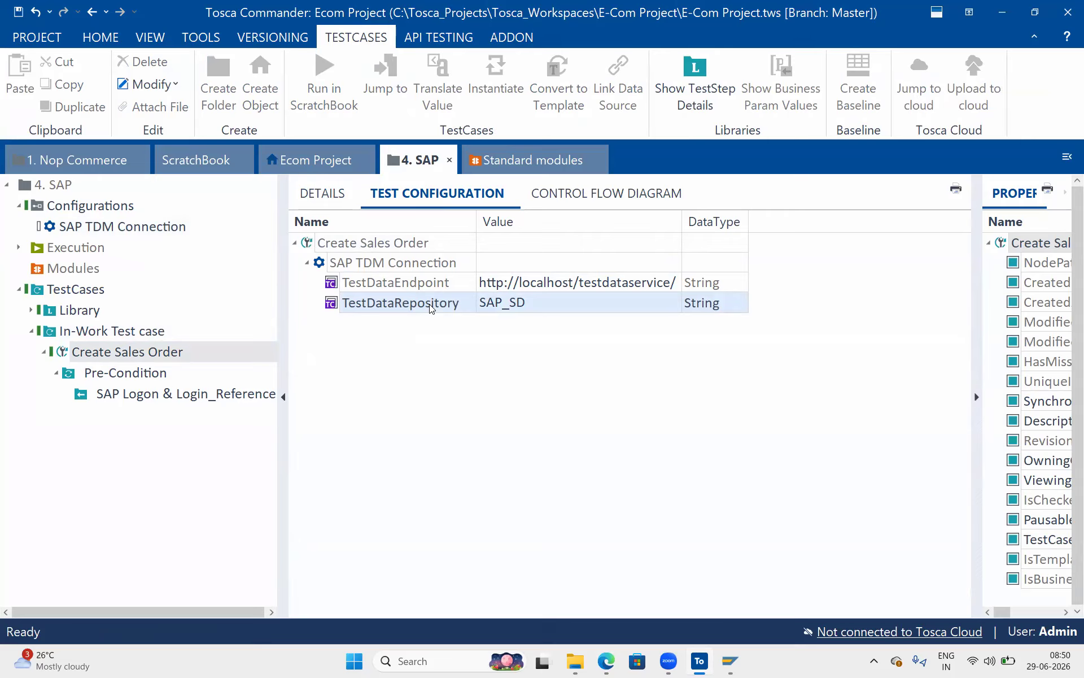
left_click(105, 230)
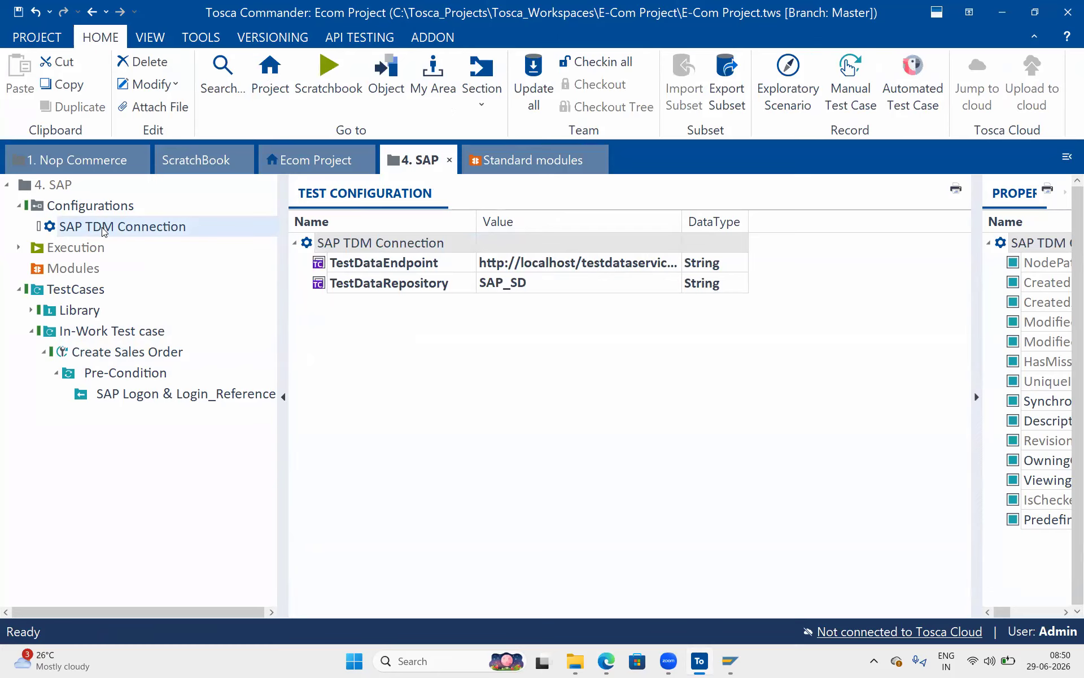
Check in all workspace changes, then check out the TestCases tree again.
left_click(598, 62)
left_click(173, 292)
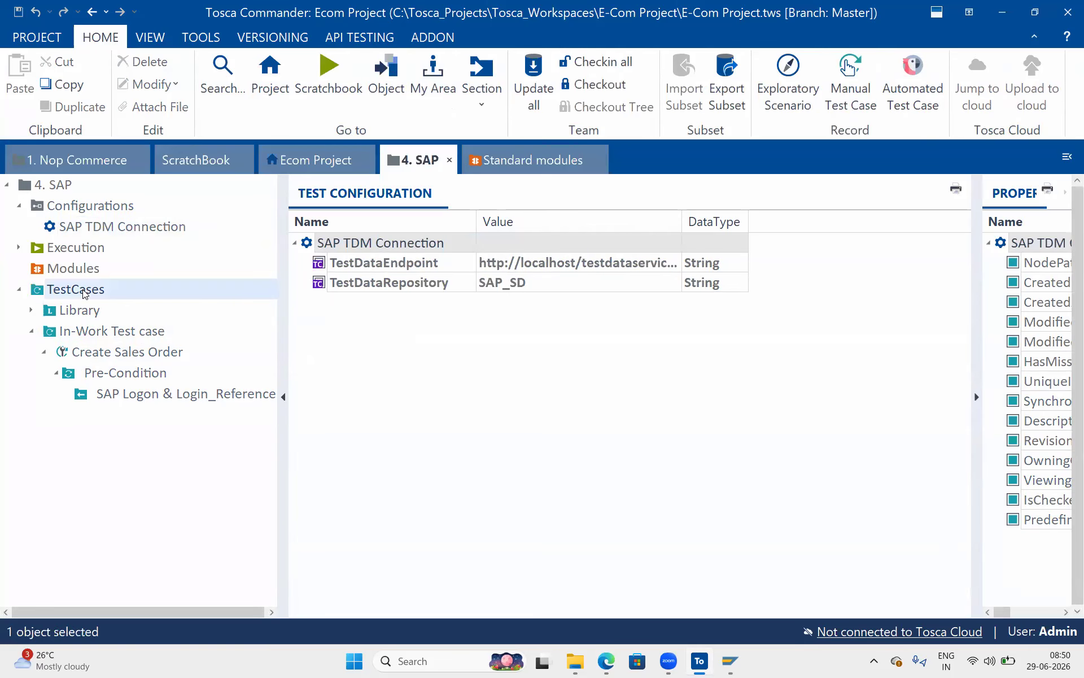
left_click(102, 38)
left_click(587, 110)
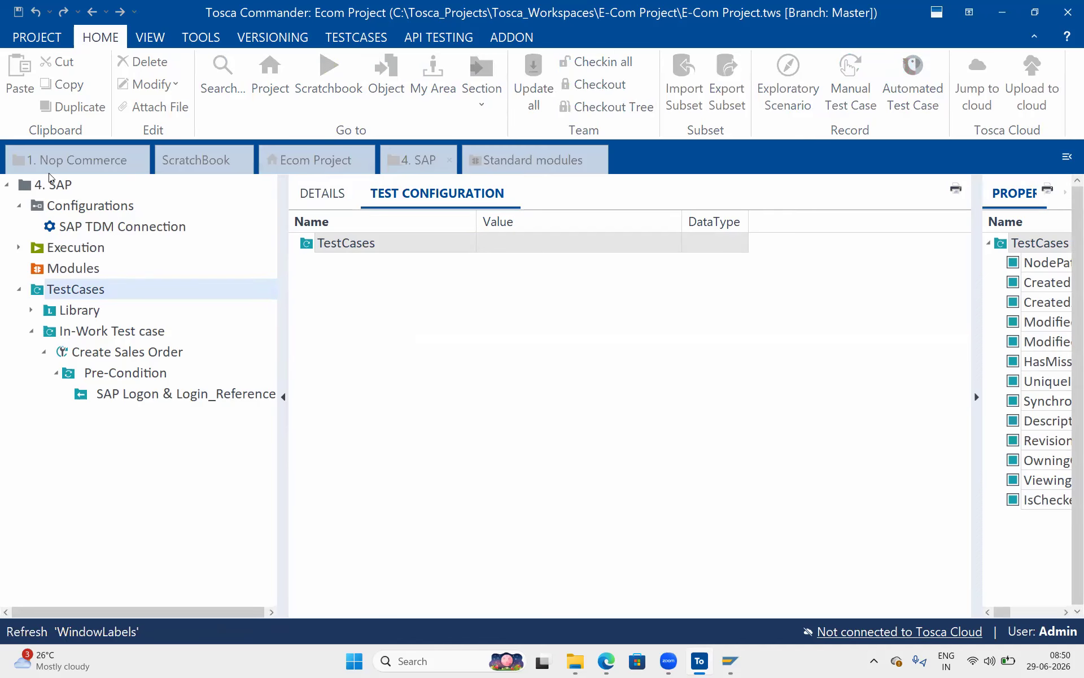
Select Create Sales Order and bring up its available actions.
left_click(125, 354)
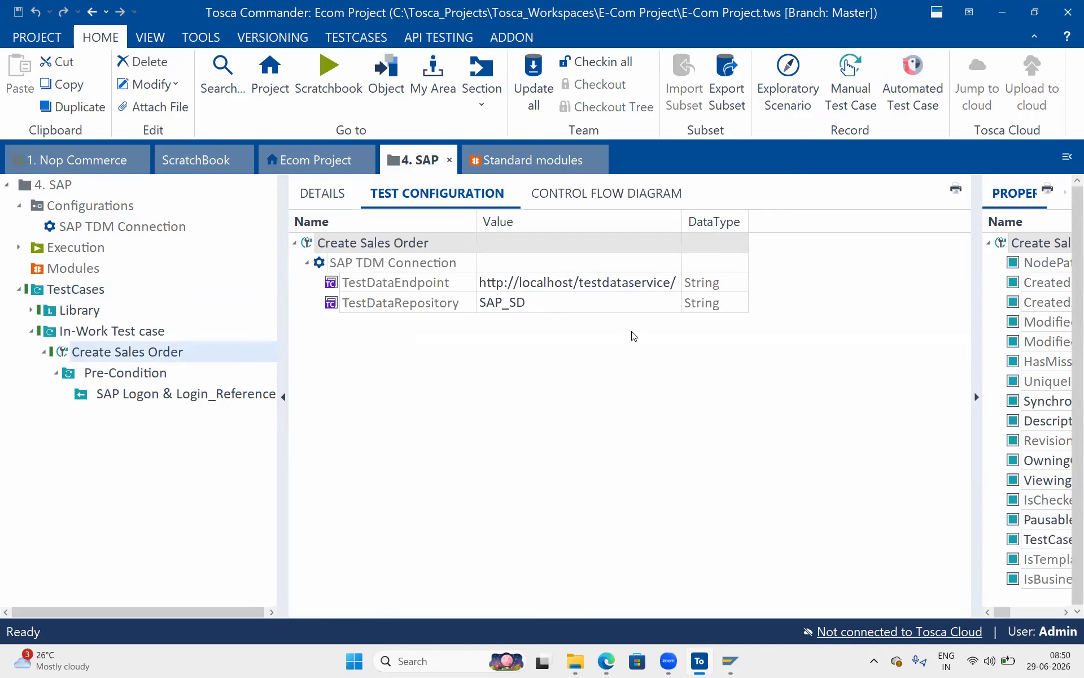
left_click(308, 244)
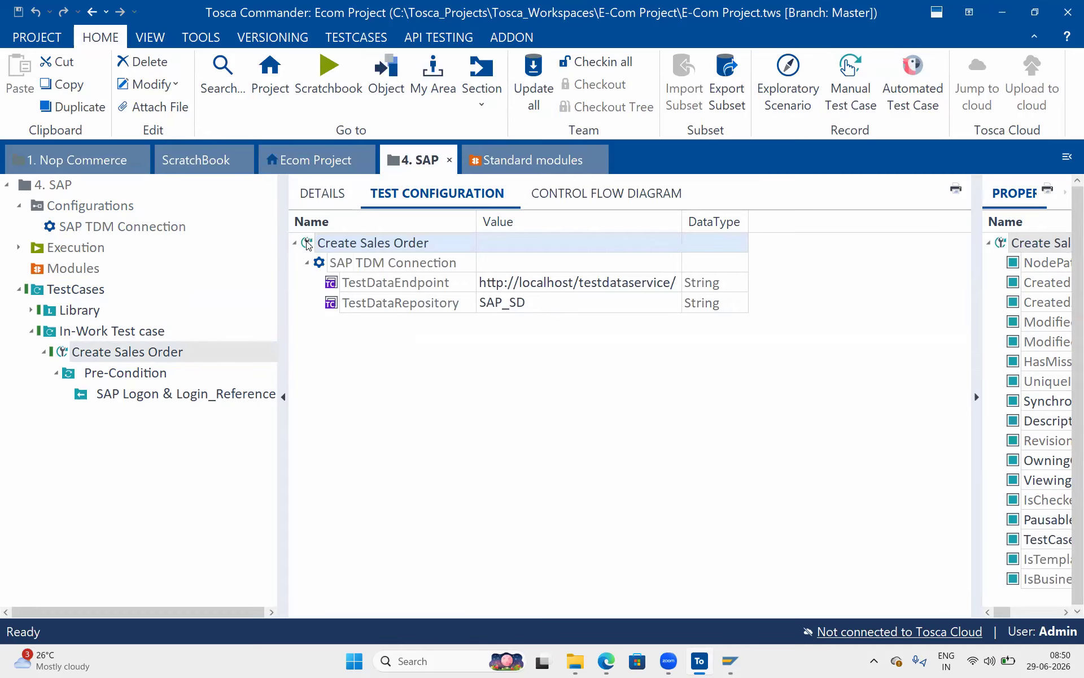
key("ctrl+t")
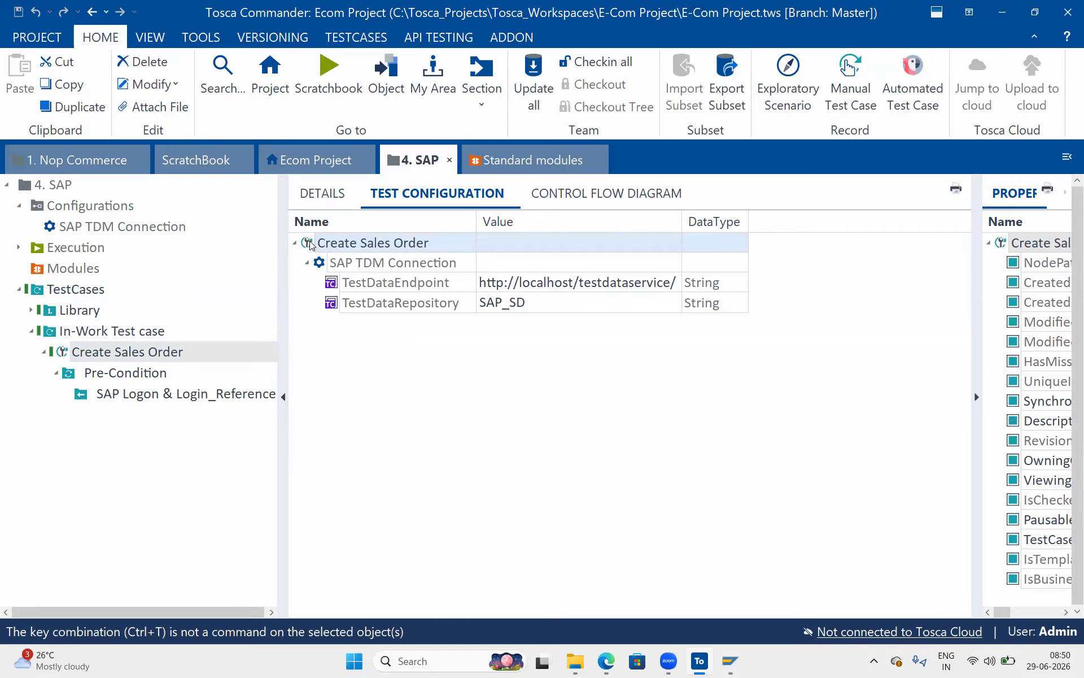
right_click(310, 244)
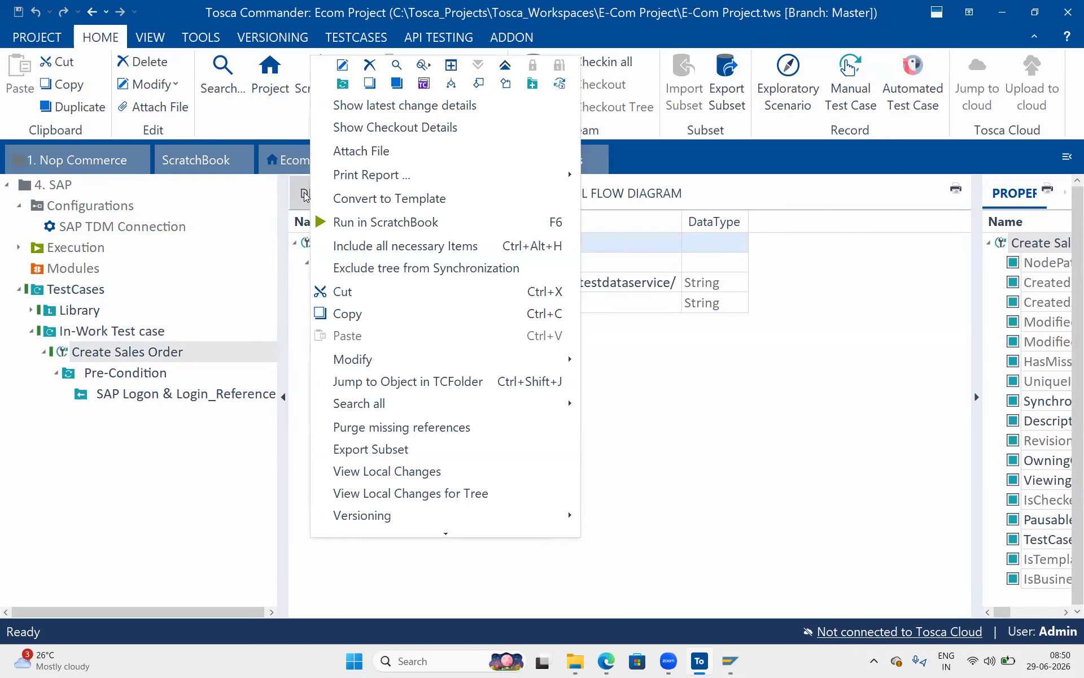
Create a 'Test data' folder in Pre-Condition and move it above the SAP logon step.
left_click(305, 195)
left_click(323, 265)
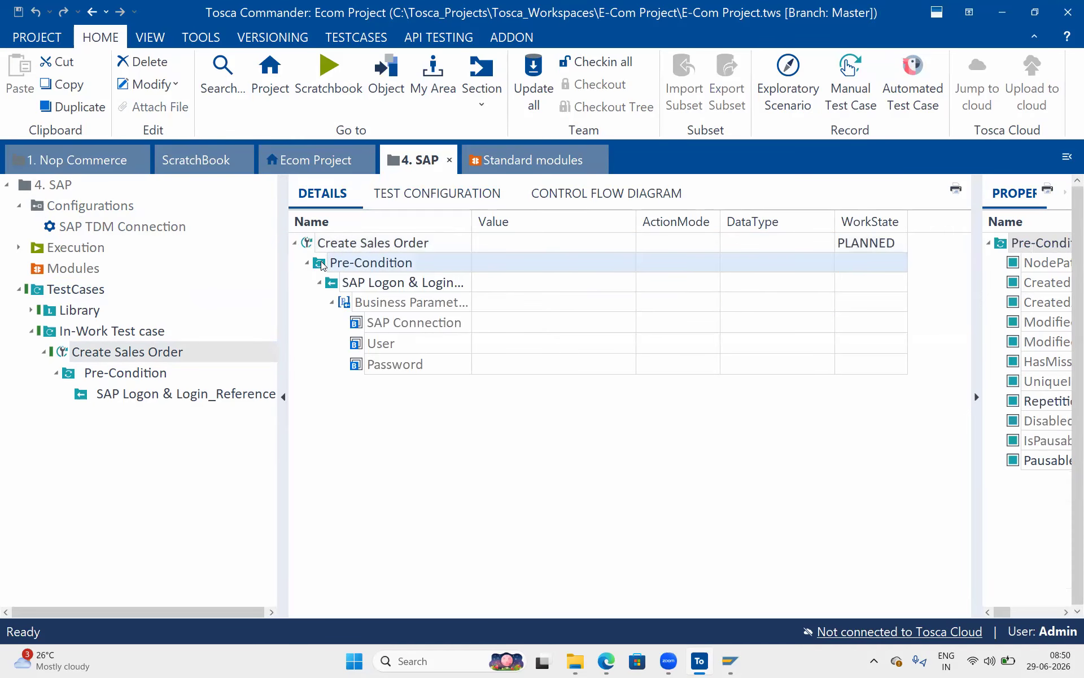
right_click(323, 265)
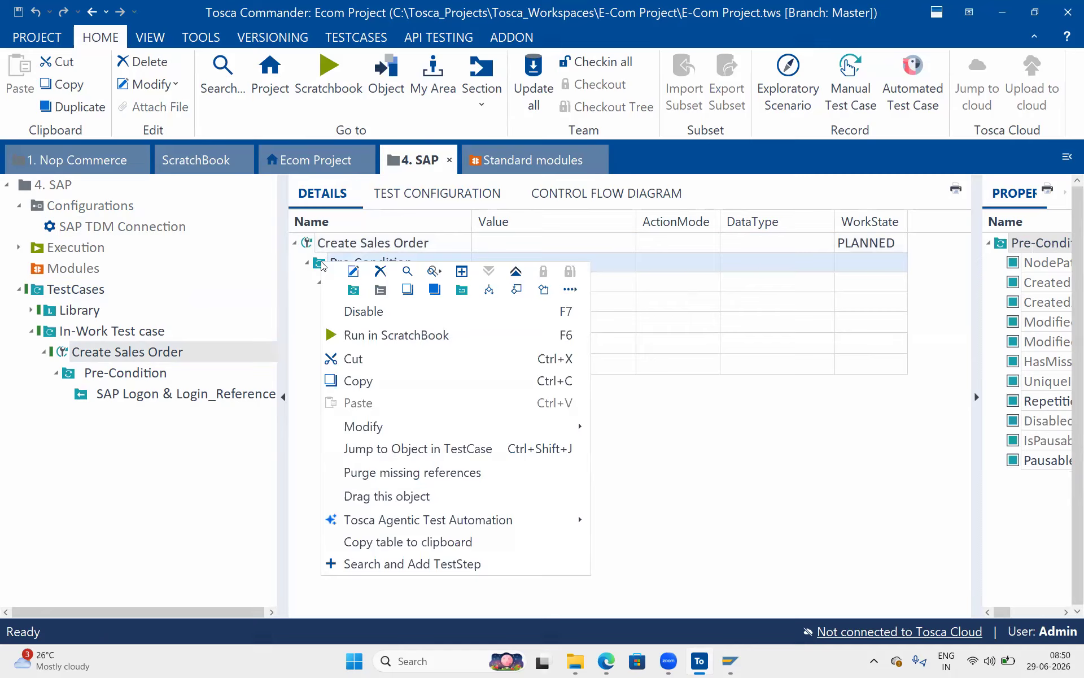
left_click(352, 271)
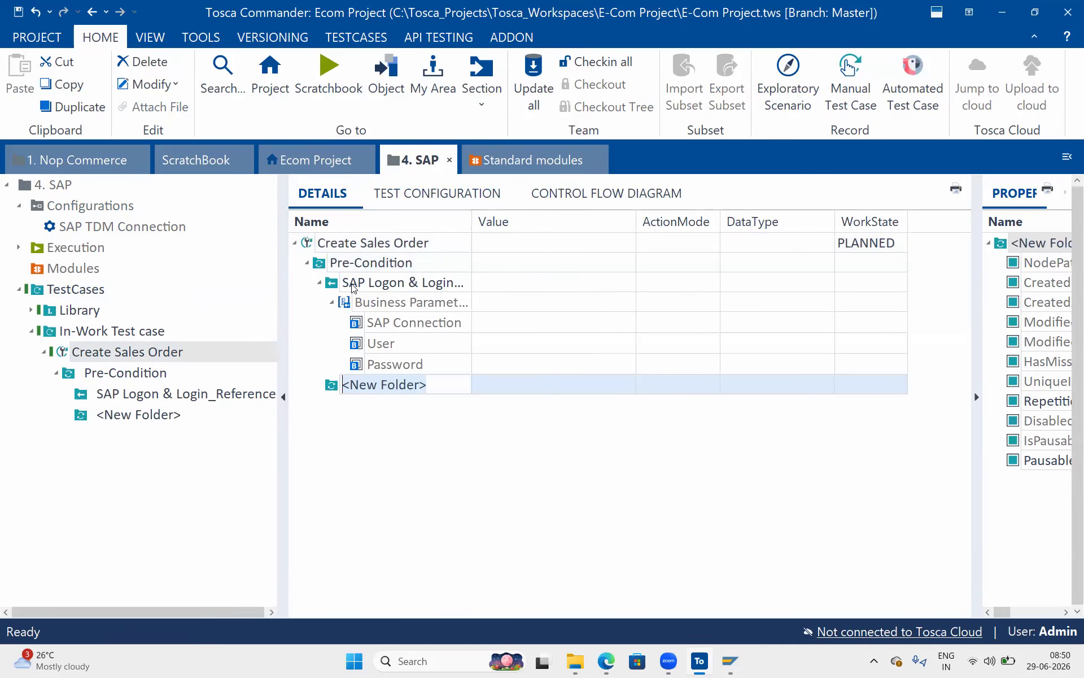
type("Test data")
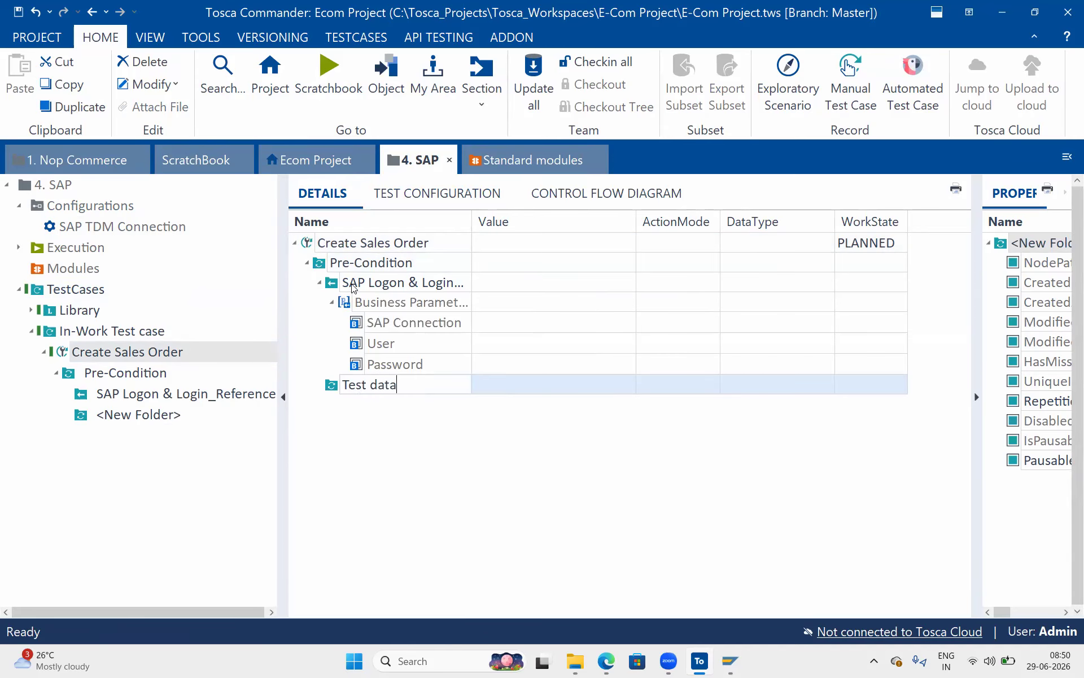
key("Return")
left_click_drag(341, 392, 328, 272)
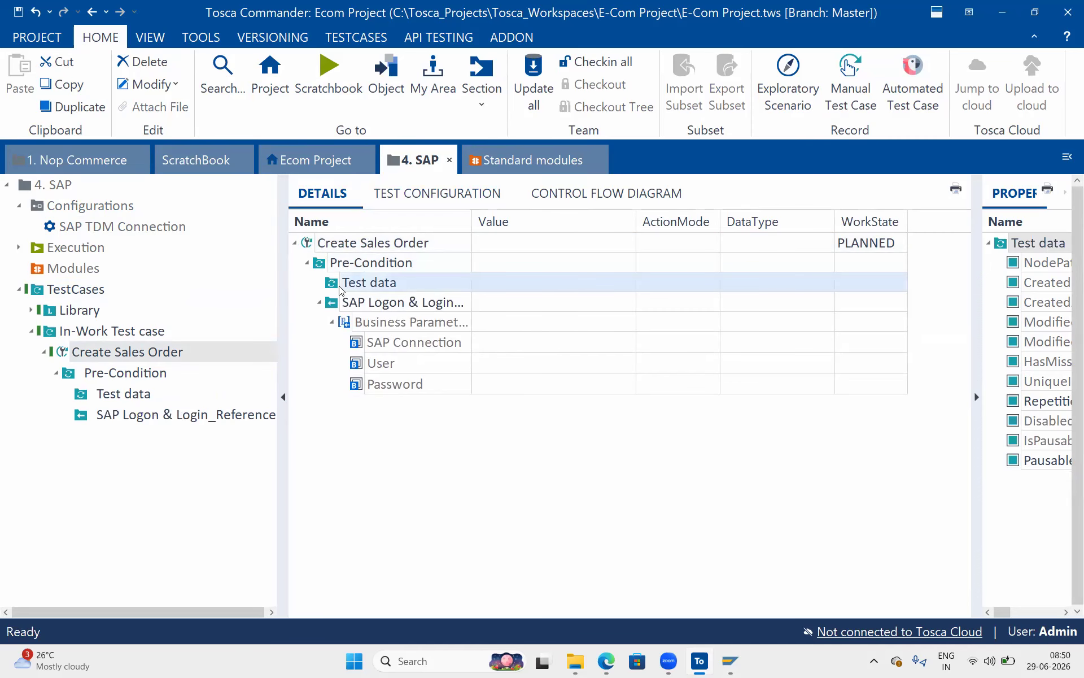
Search for 'TestData' and add the TestData find & process module to the Test data folder.
key("ctrl+t")
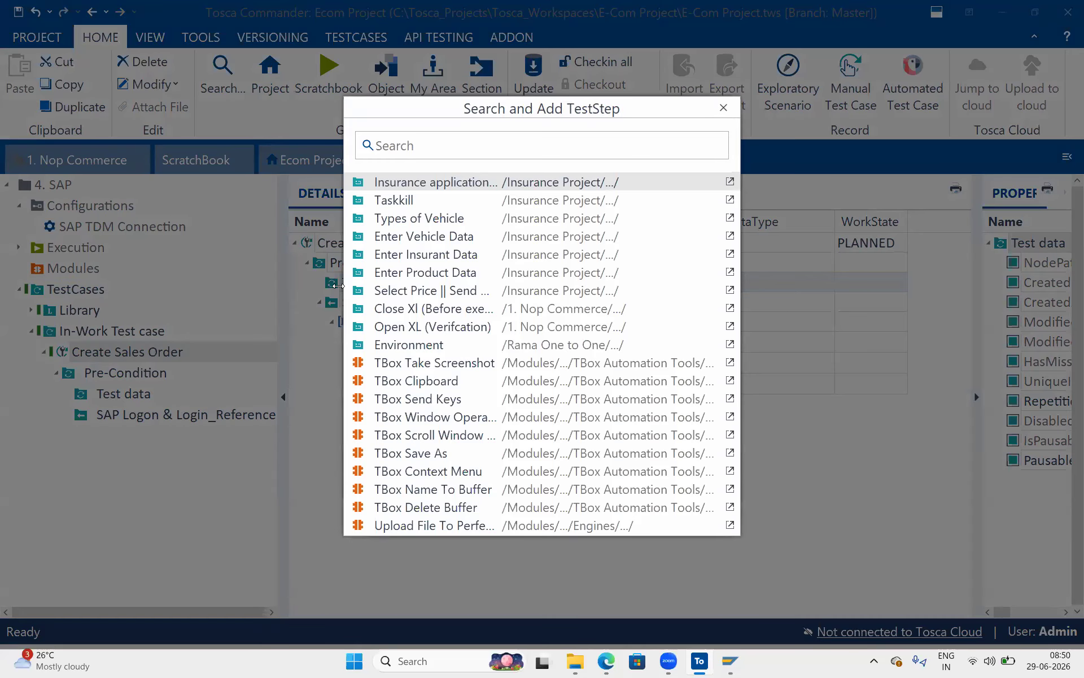
type("Test")
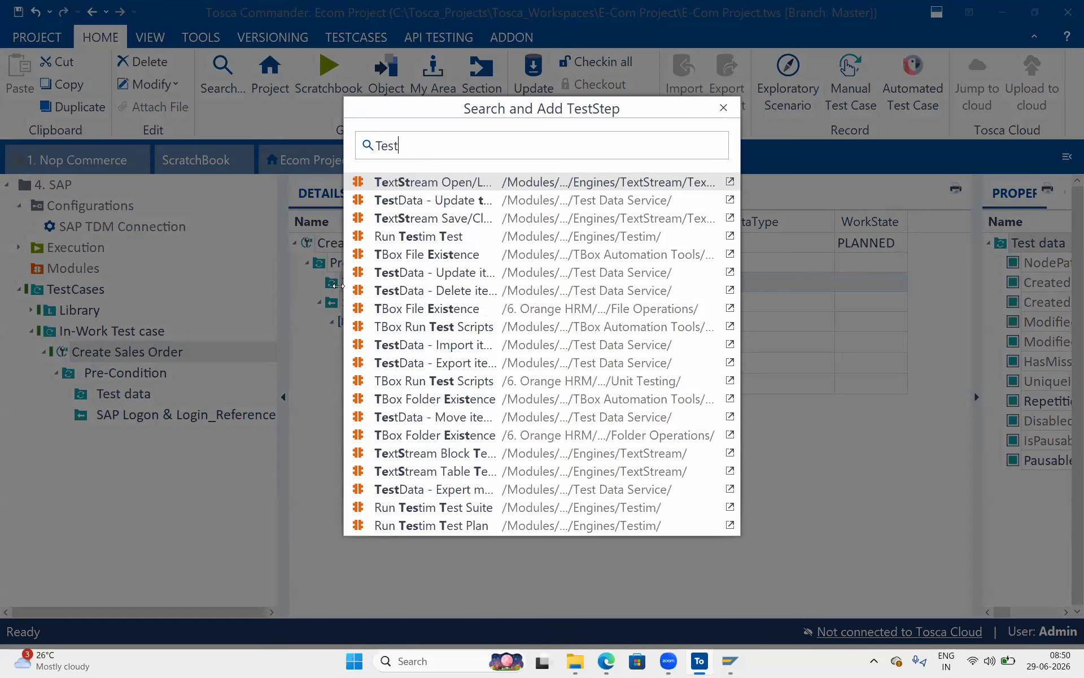
type("Data")
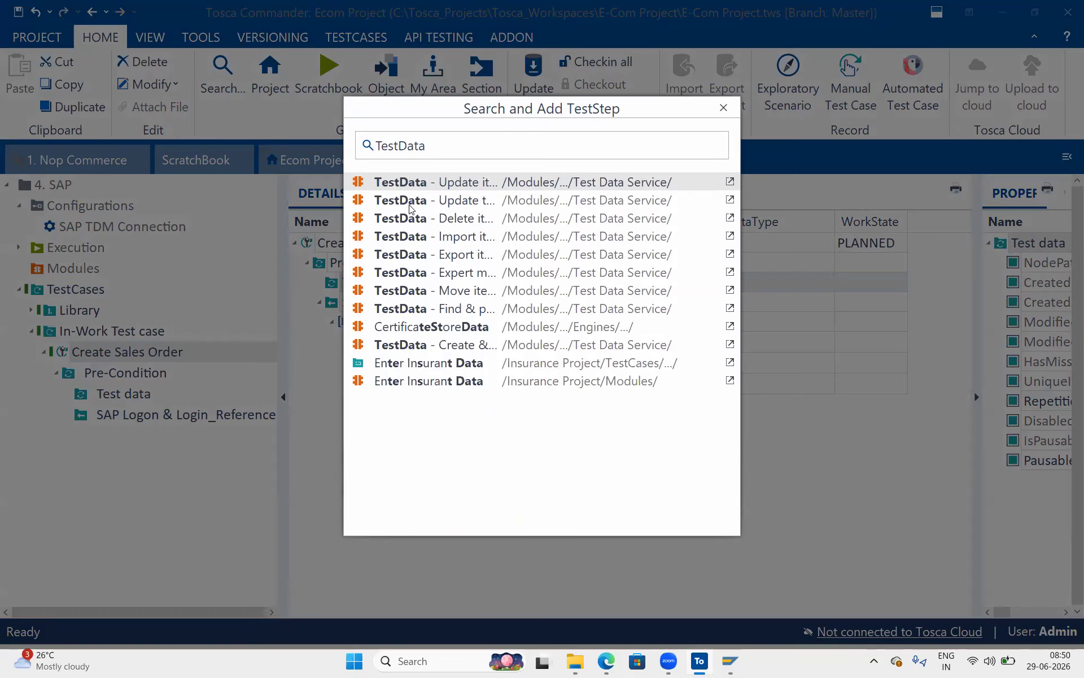
key("Down")
key("Down")
key("Down")
key("Down")
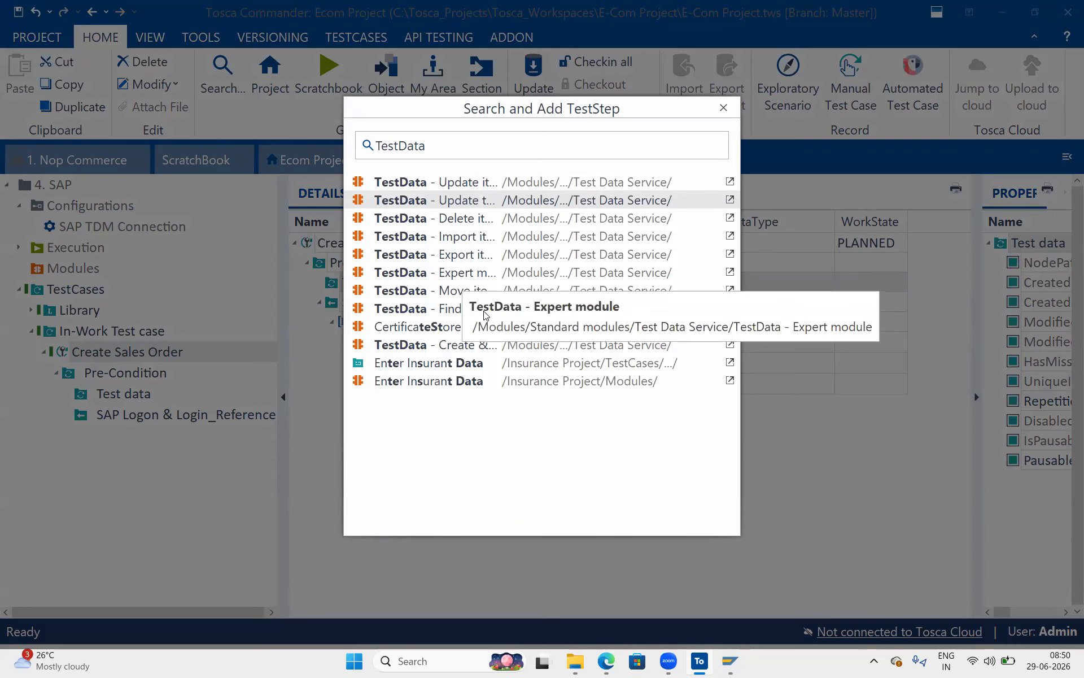
key("Down")
key("Down")
key("Down")
key("Down")
key("Up")
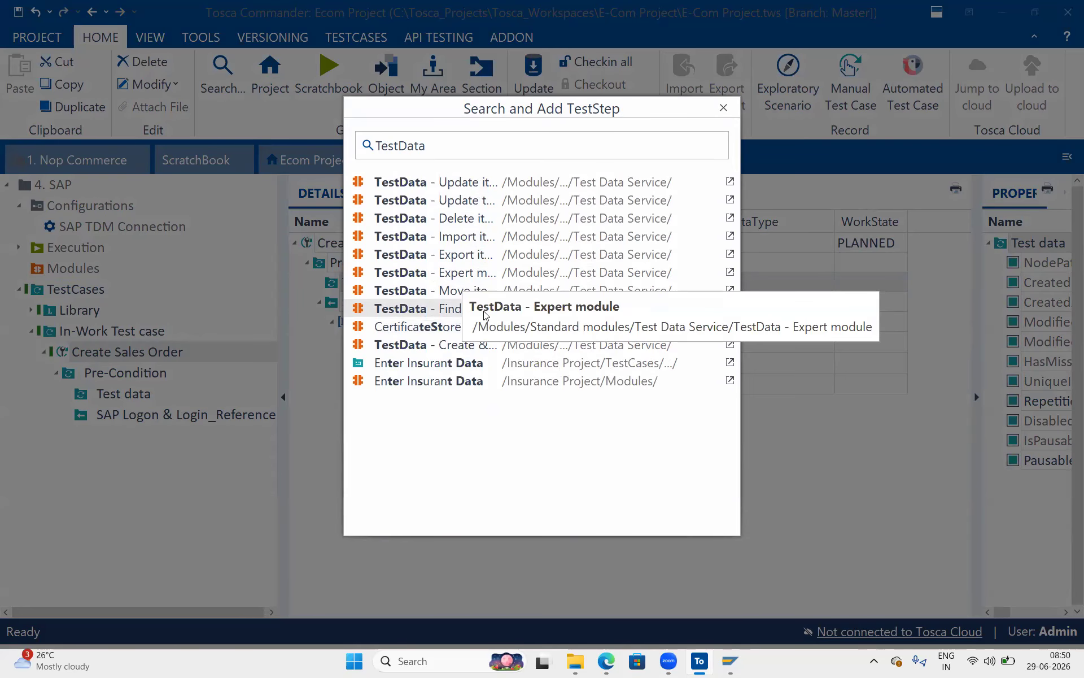
key("Return")
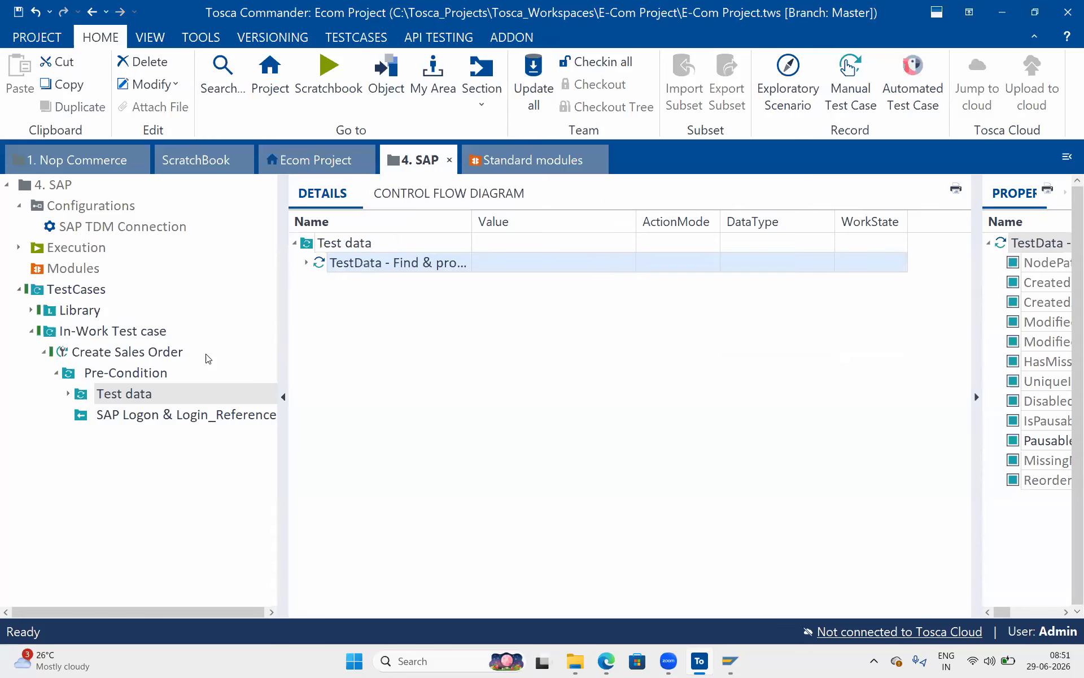
Set the TestData step's Existing TDS type to SAP_Cred, copied from the Test Data Management page.
left_click(307, 263)
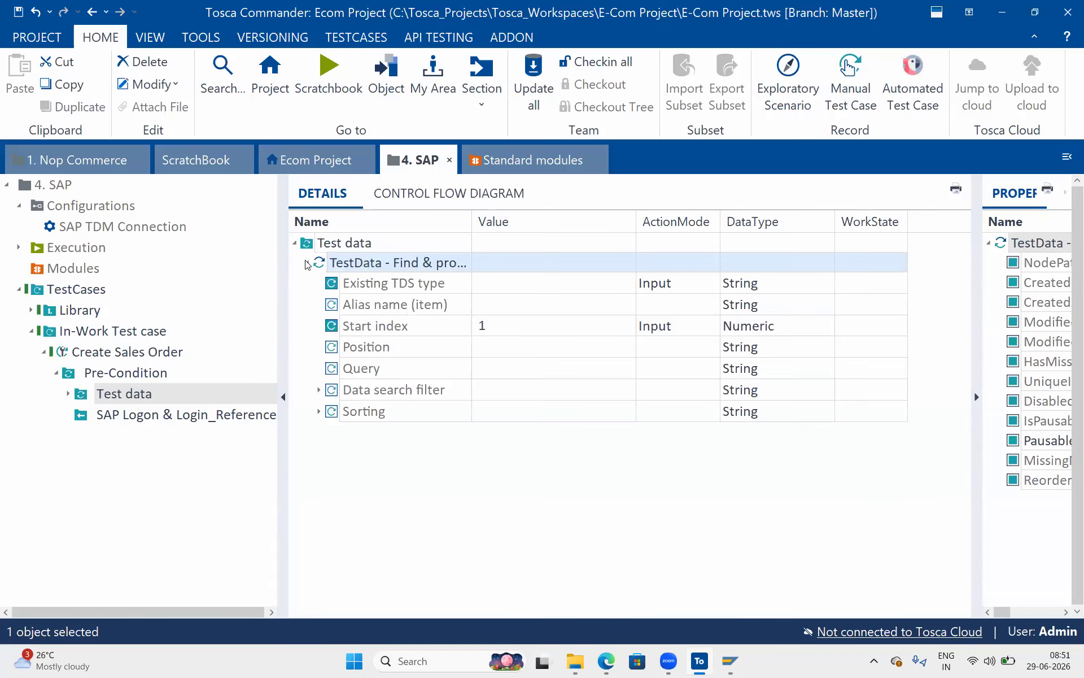
left_click(501, 284)
left_click(501, 284)
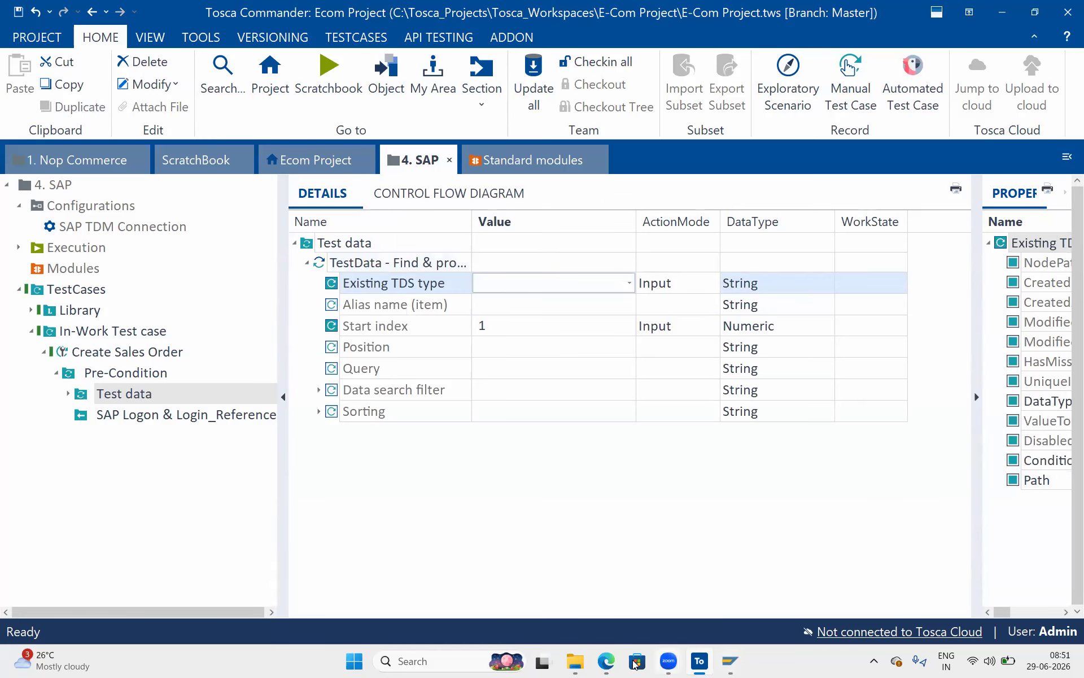
left_click_drag(609, 660, 471, 387)
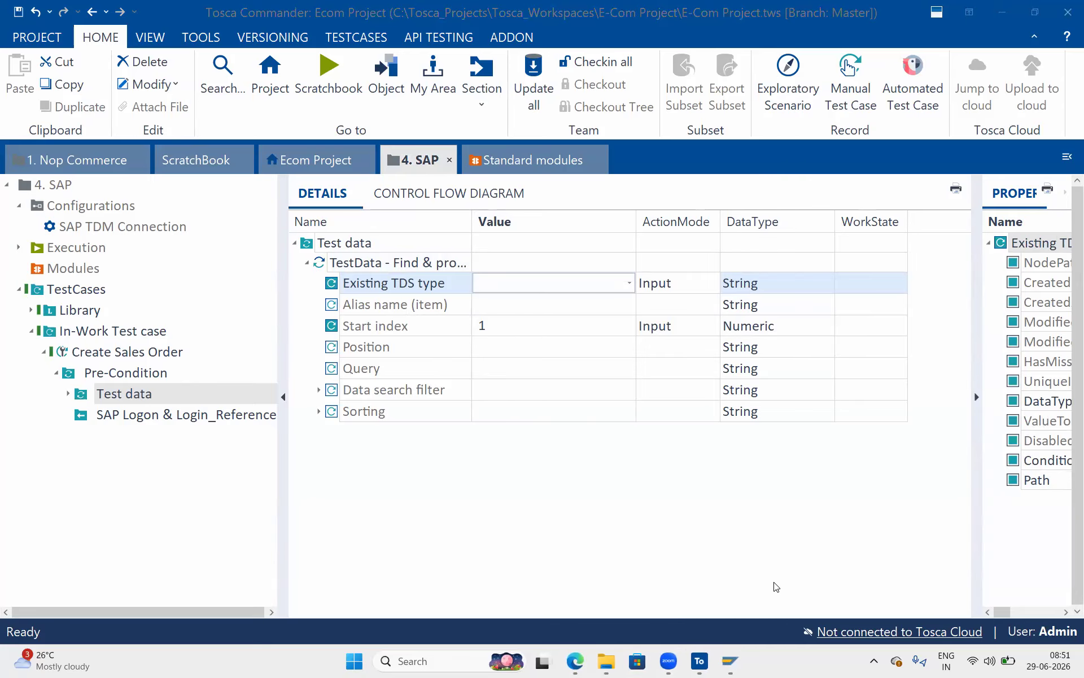
left_click(574, 598)
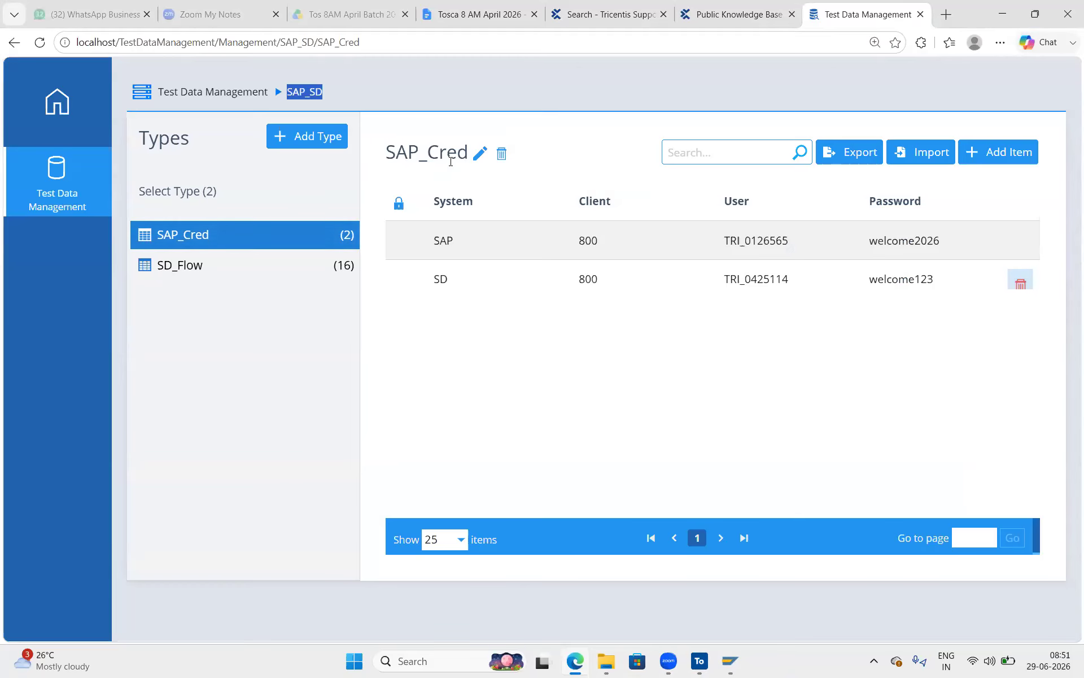
left_click_drag(385, 152, 467, 154)
key("f")
key("ctrl+c")
key("alt+Tab")
key("ctrl+v")
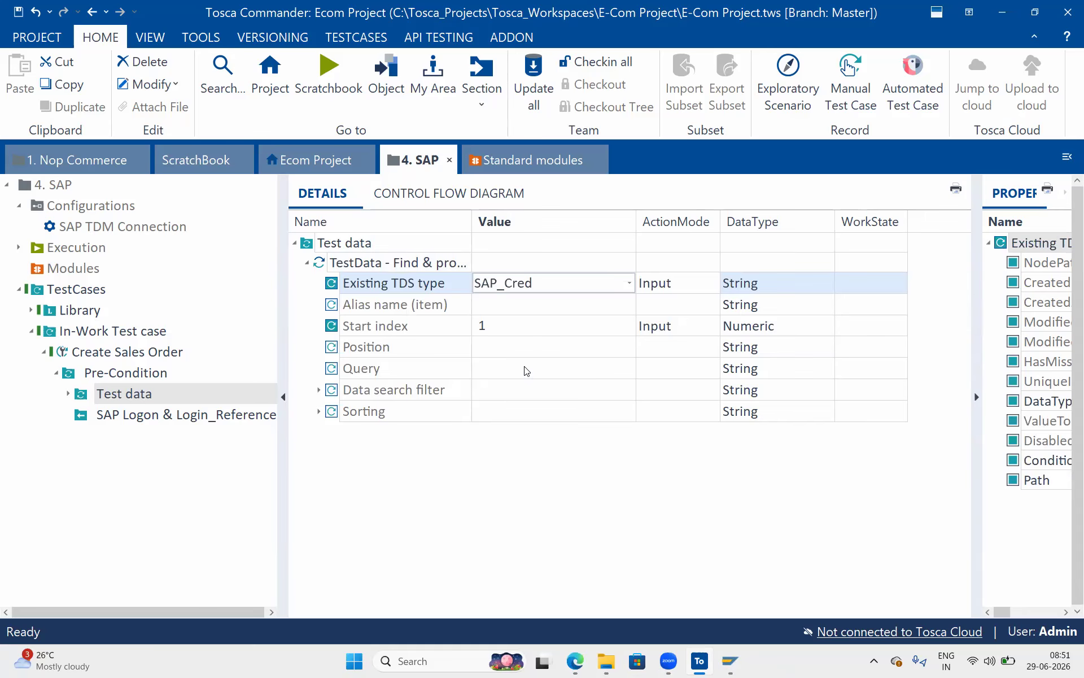
left_click(526, 371)
Set the Alias name (item) to Cred.
left_click(505, 305)
left_click(506, 304)
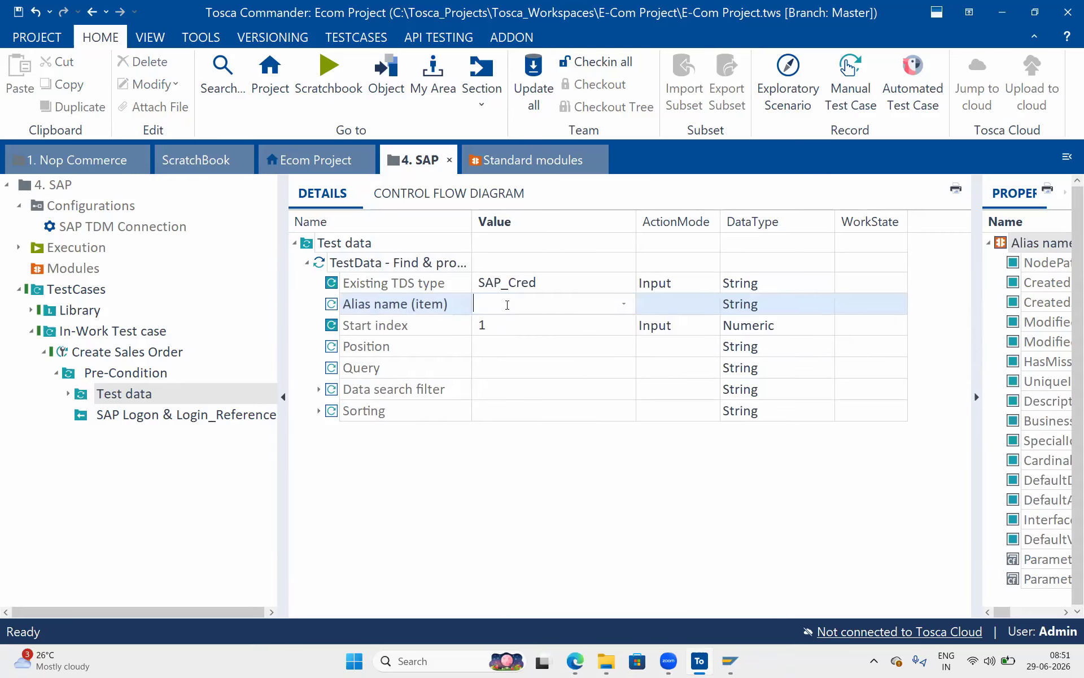
type("Cred")
left_click(504, 349)
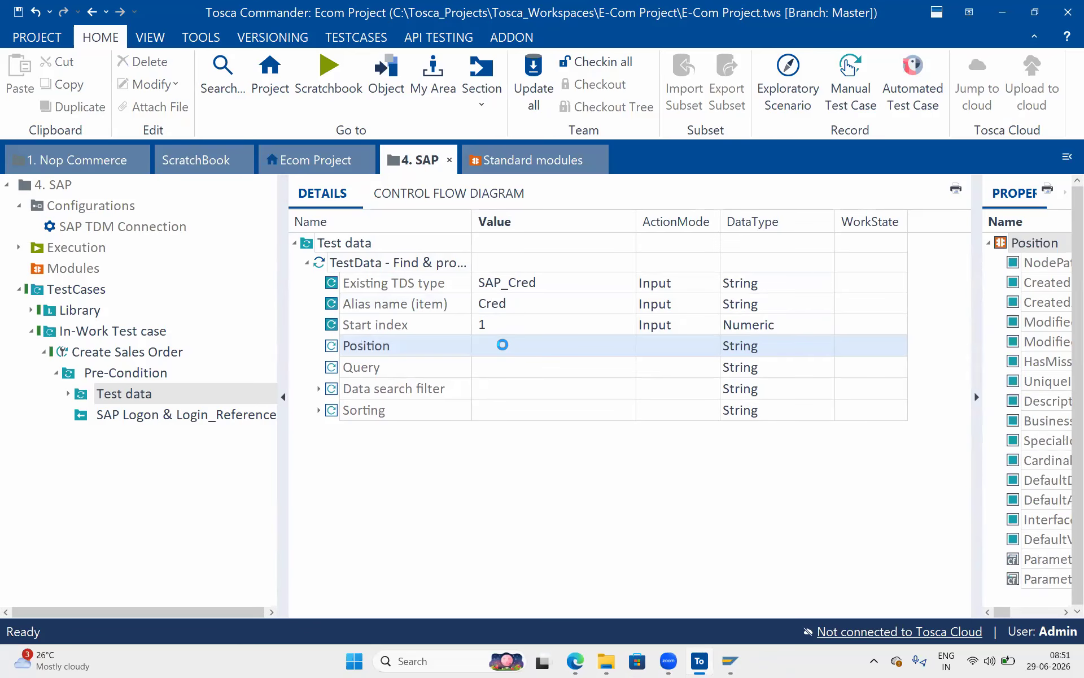
left_click(507, 308)
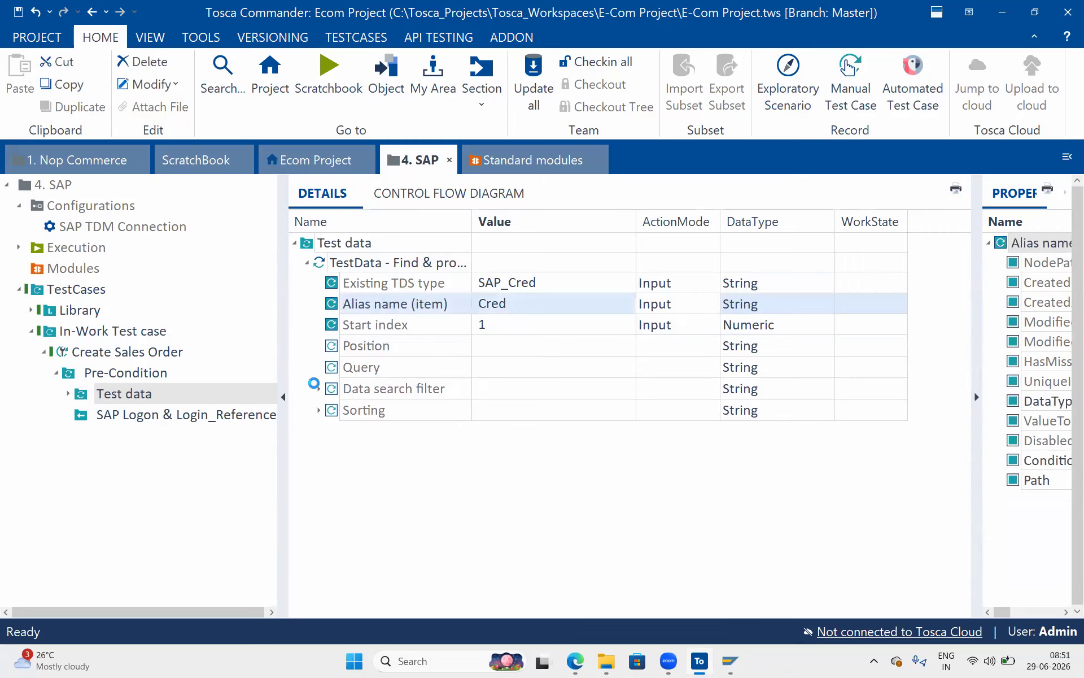
Add a data search filter System = SAP, then open the SAP Logon & Login_Reference step.
left_click(319, 389)
left_click(431, 417)
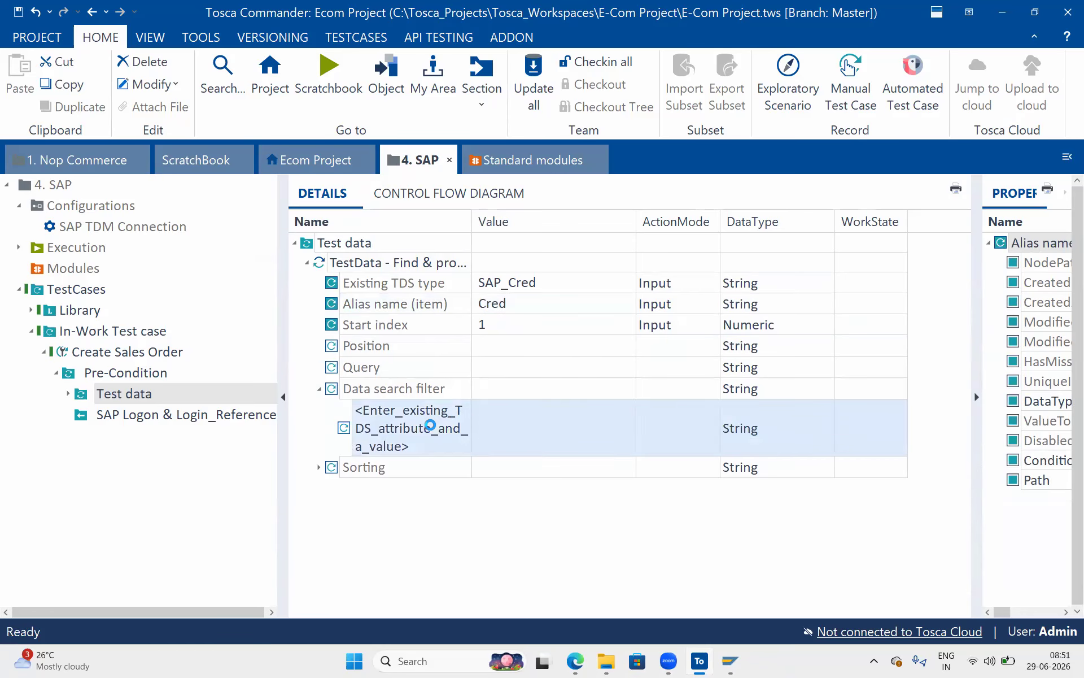
key("alt+Tab")
left_click_drag(486, 201, 435, 200)
key("ctrl+c")
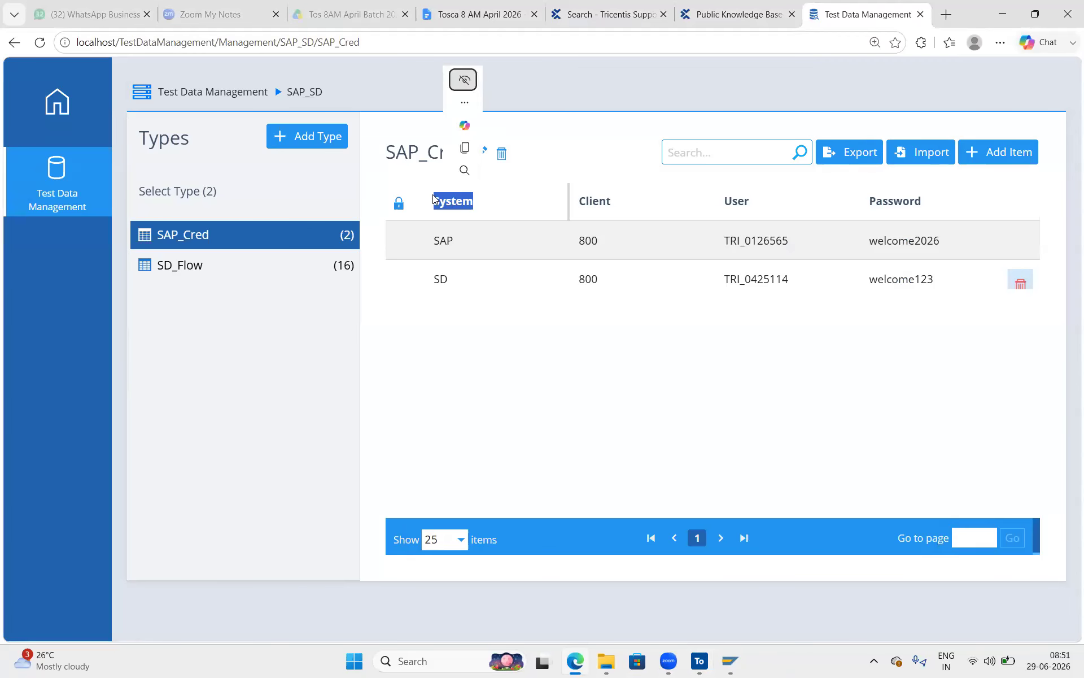
key("alt+Tab")
left_click(403, 429)
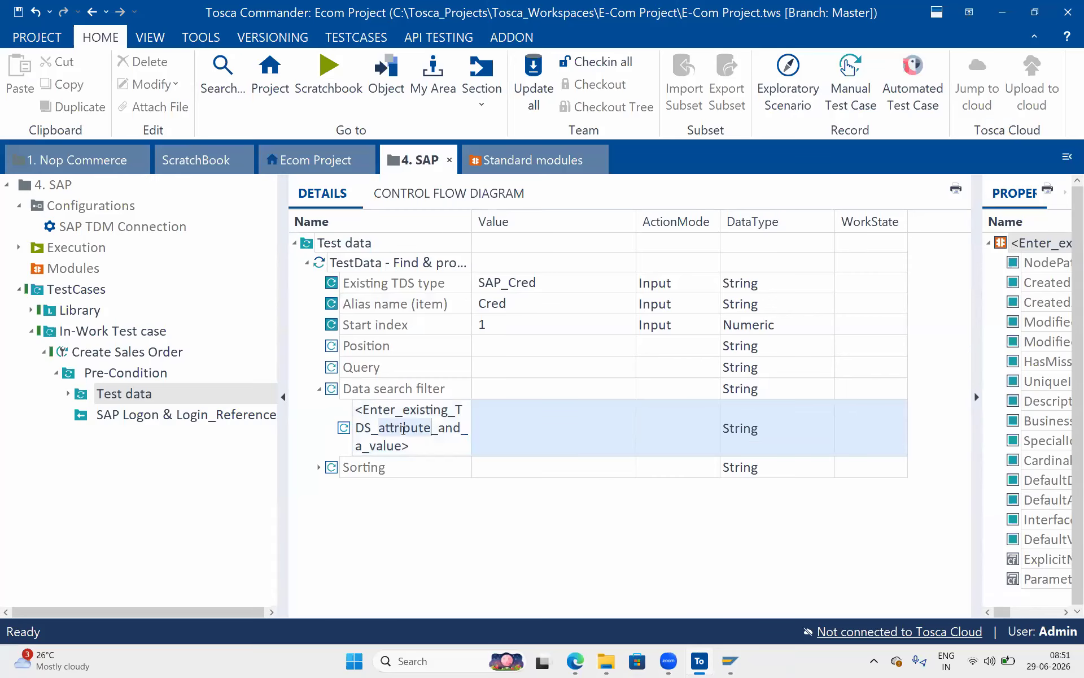
key("ctrl+v")
left_click(514, 425)
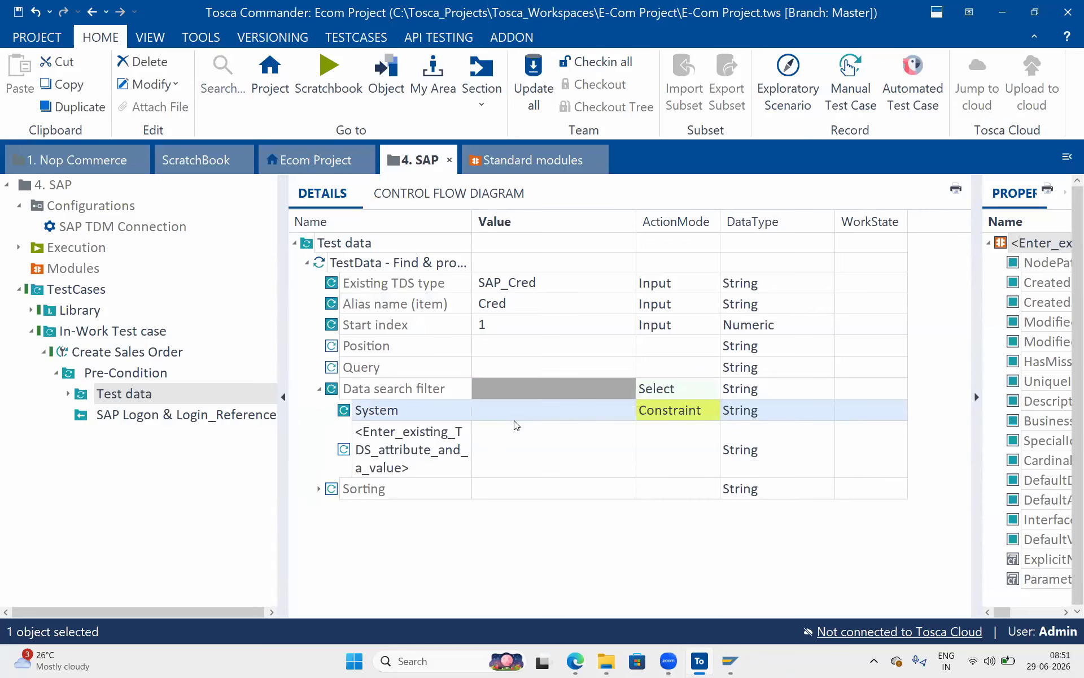
left_click(510, 414)
type("SAP")
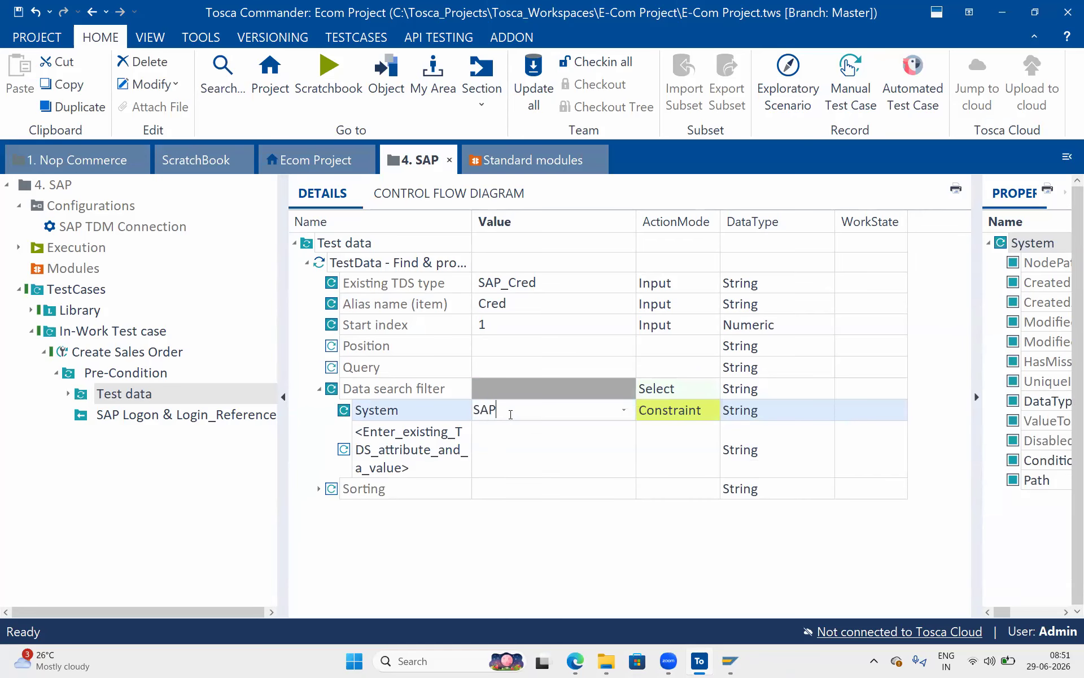
key("Return")
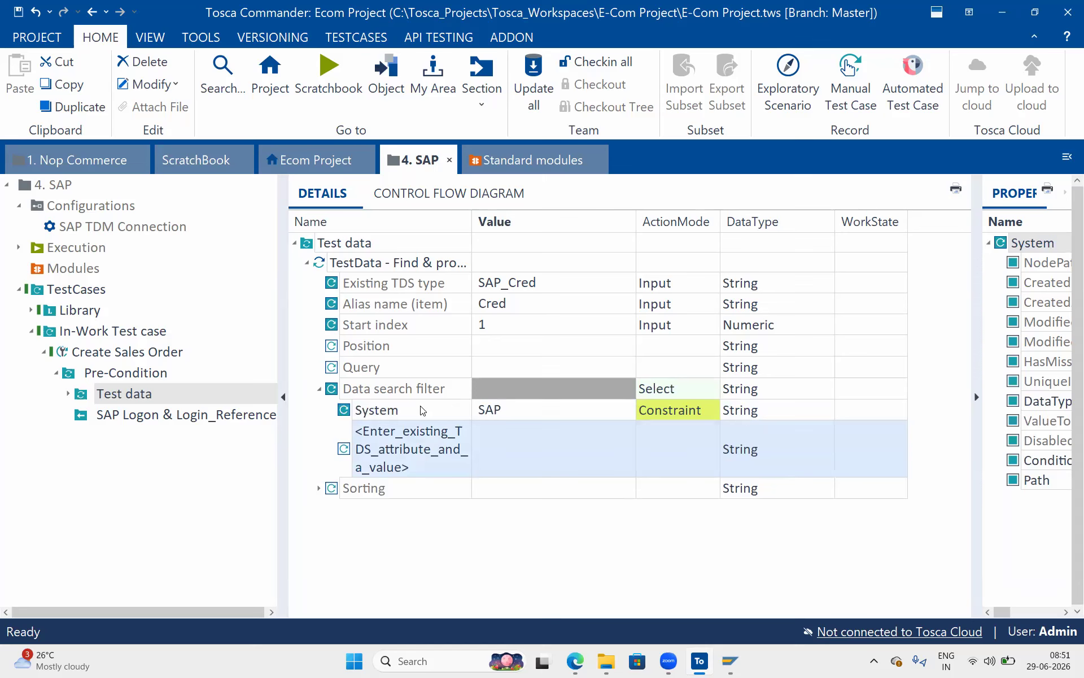
left_click(245, 415)
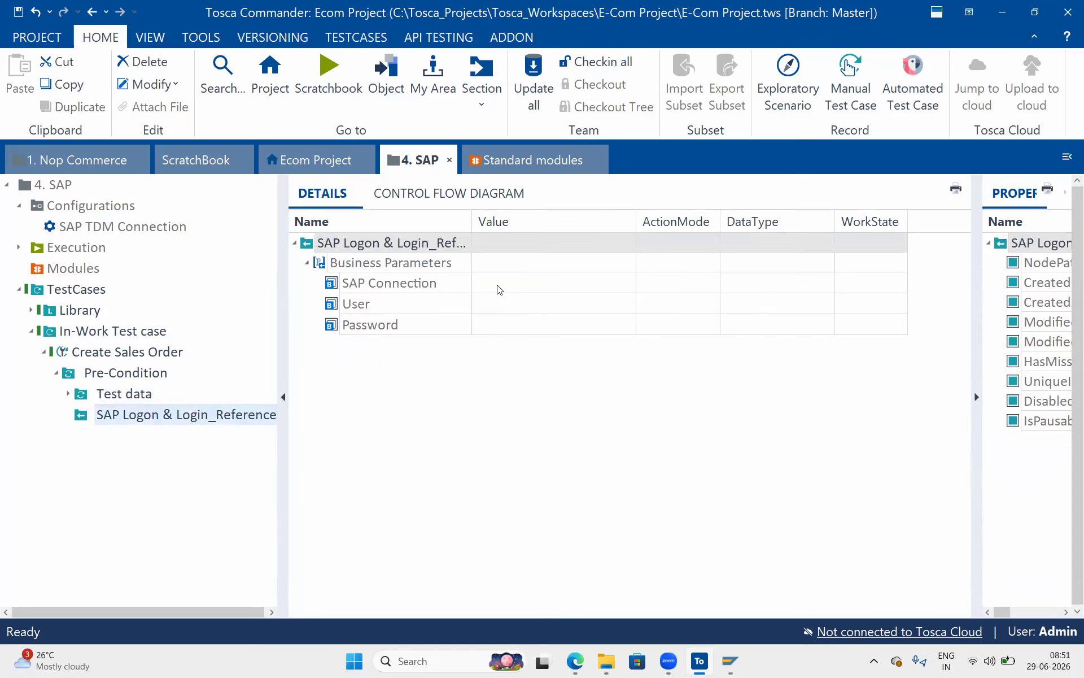
Set SAP Connection's value to {TDS[Cred.System]}.
left_click(498, 284)
left_click(498, 284)
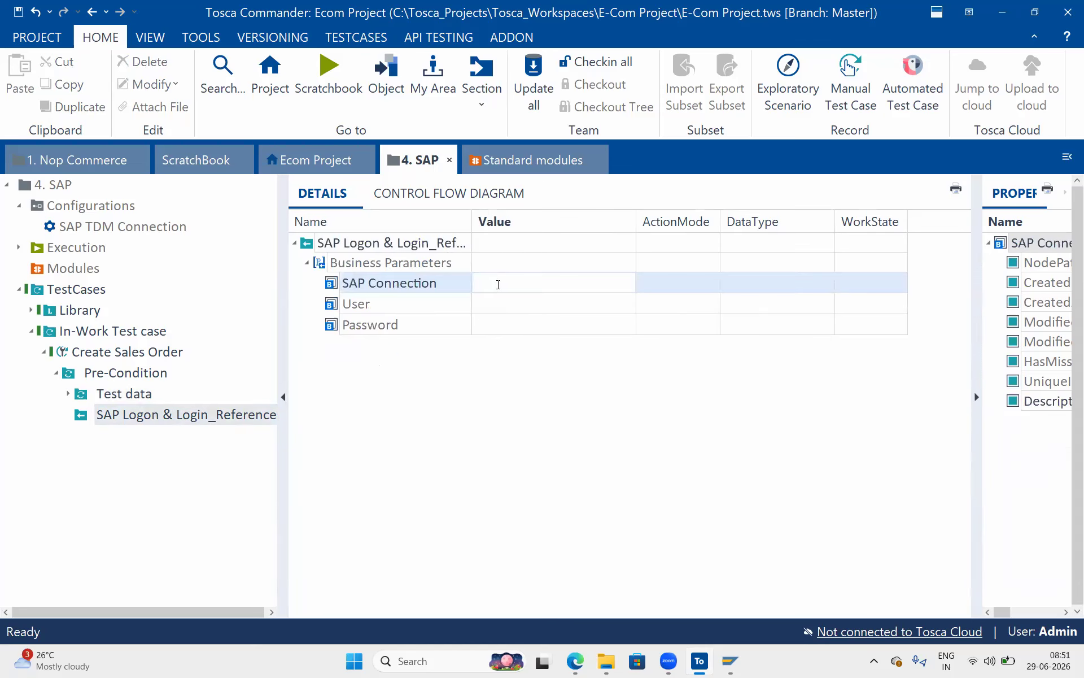
type("{")
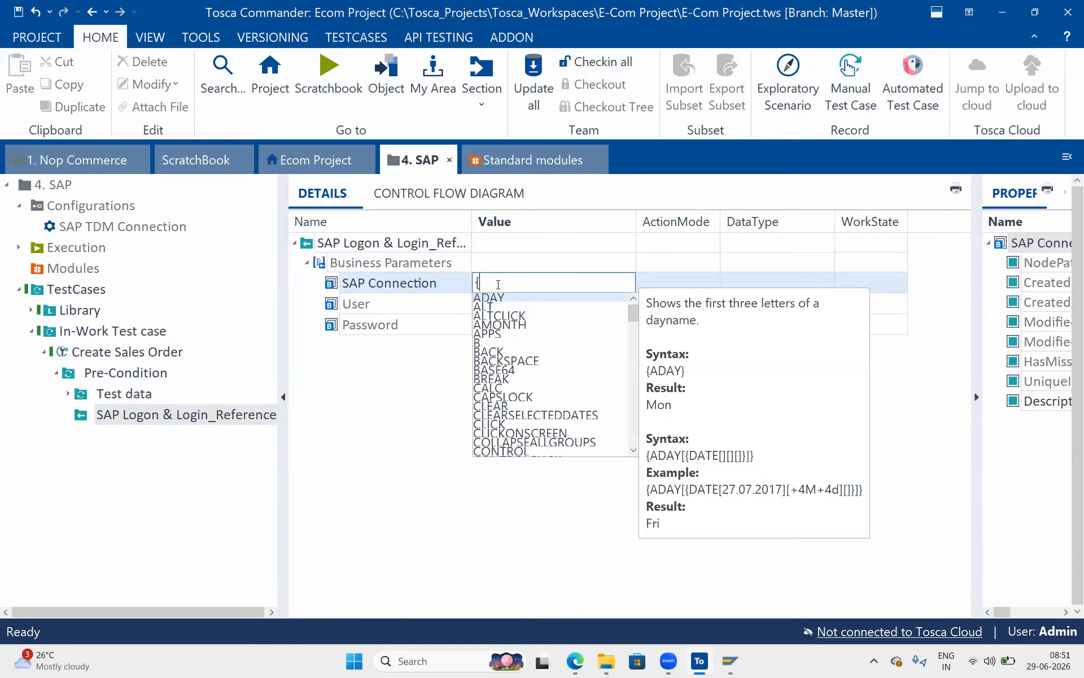
type("TDM")
type("[]}")
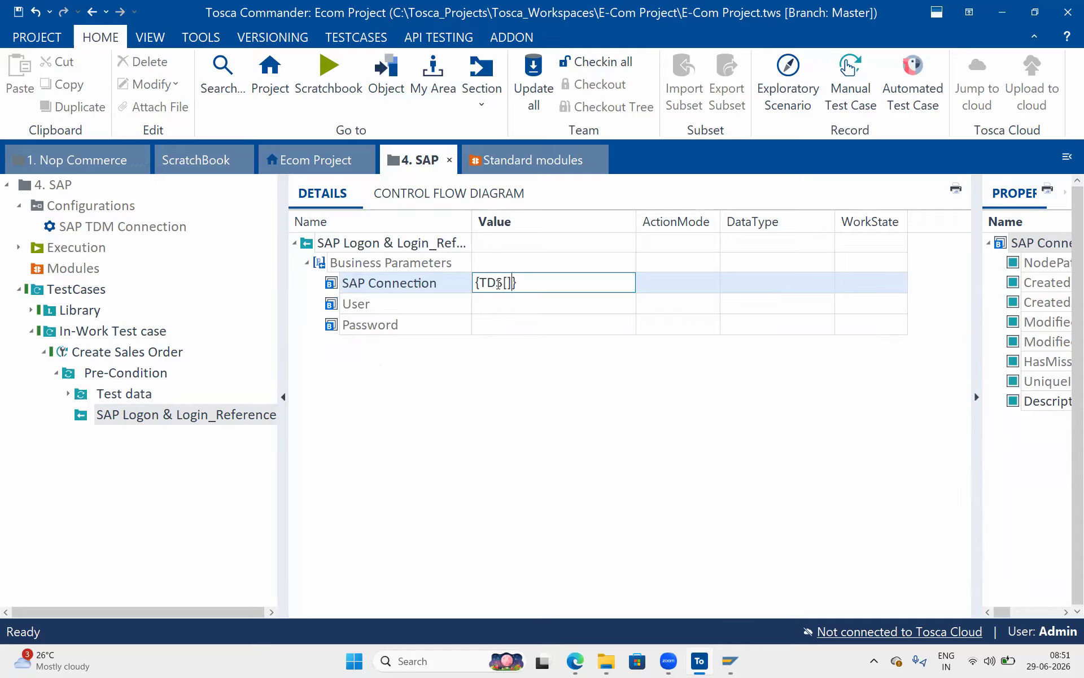
type("Cred.")
key("Return")
key("Return")
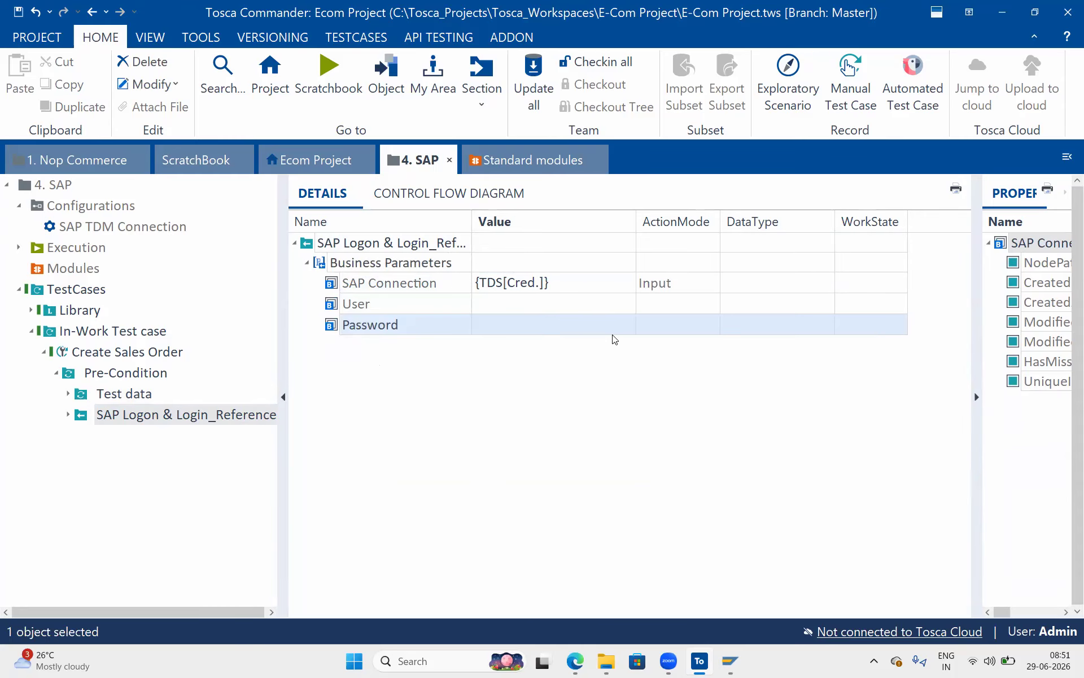
key("alt+Tab")
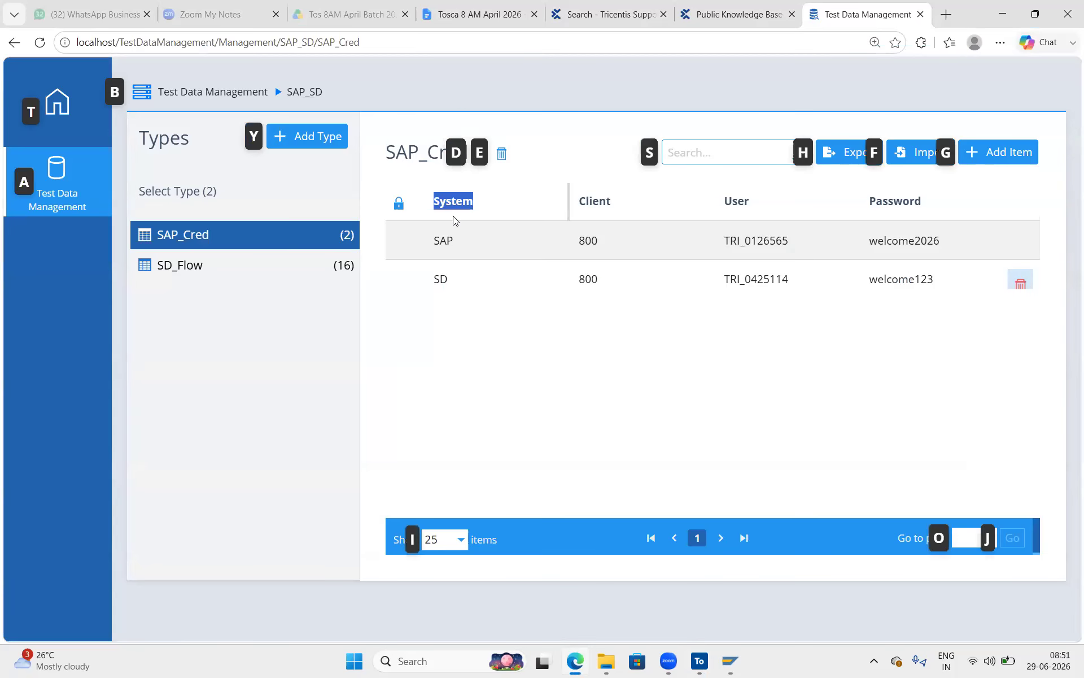
key("alt+Tab")
left_click(527, 289)
left_click(526, 288)
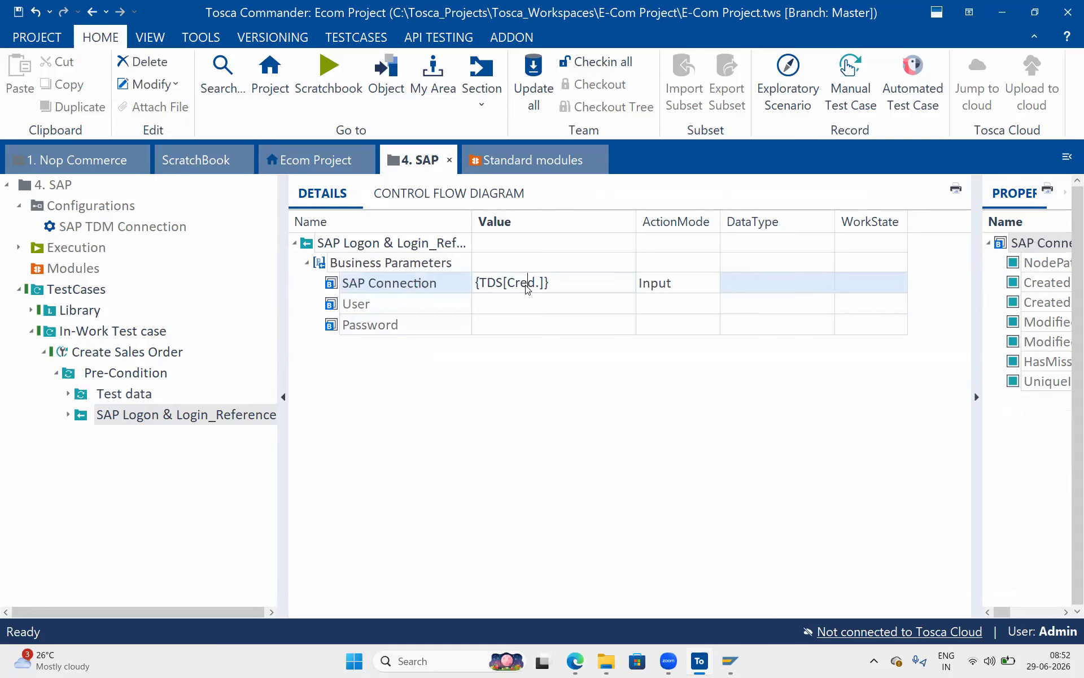
type("System")
Paste the same TDS expression into the User and Password values.
left_click(531, 301)
left_click(532, 300)
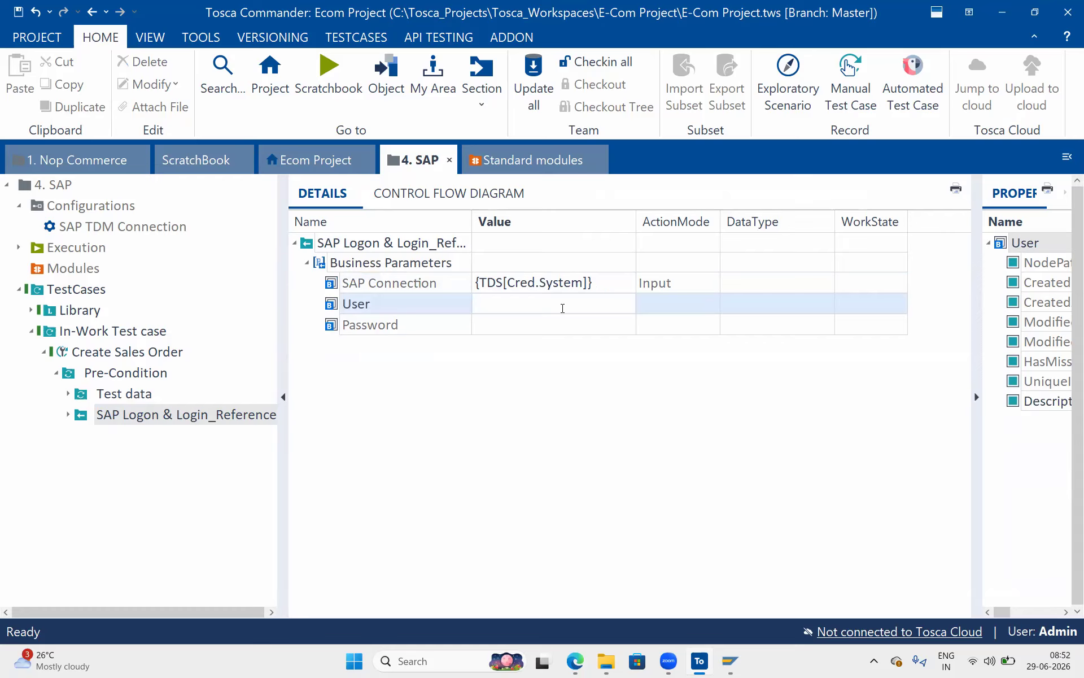
left_click(598, 291)
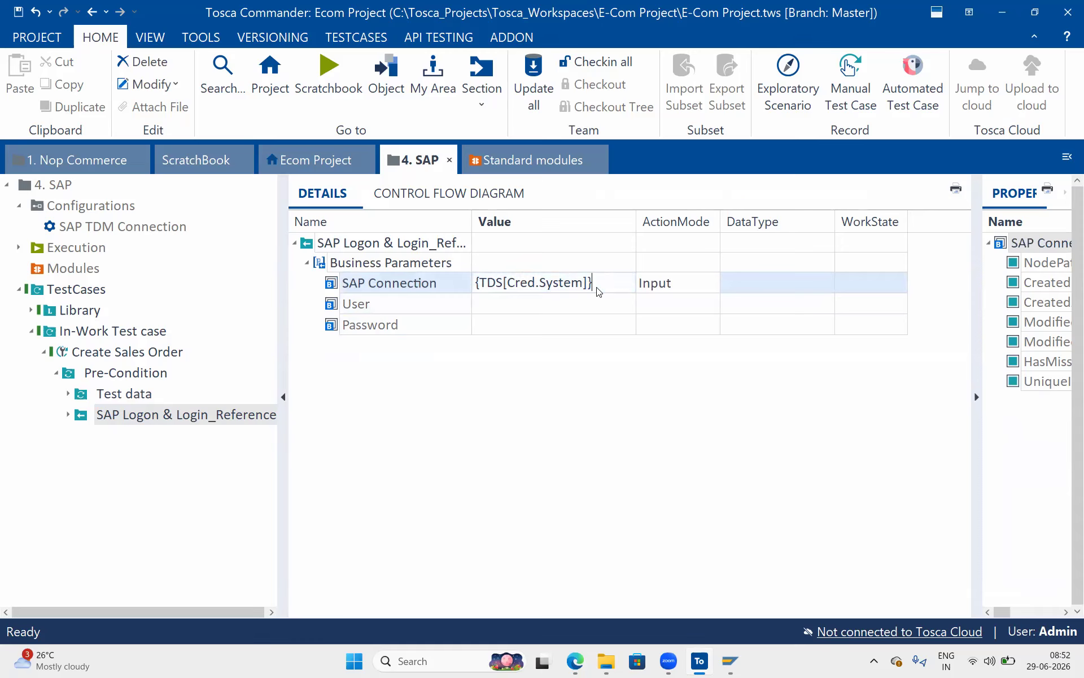
left_click(551, 300)
left_click(550, 295)
type("{TDS[Cred.System]}")
left_click(533, 330)
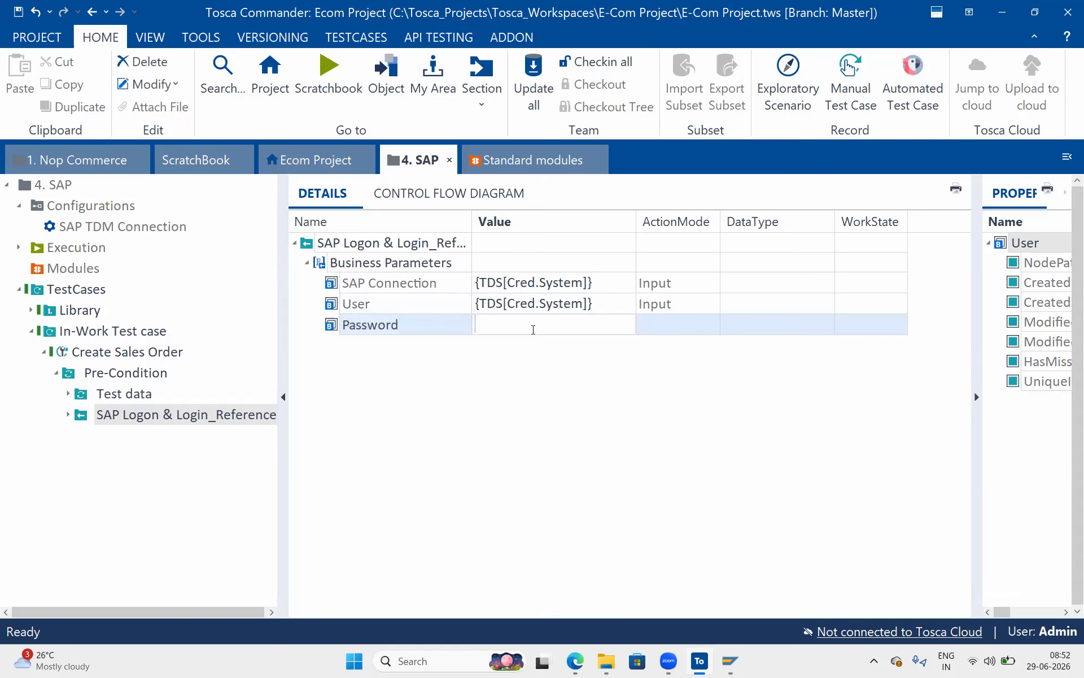
key("ctrl+v")
left_click(576, 387)
Change the User value to {TDS[Cred.User]} after checking the SAP_Cred columns.
key("alt+Tab")
left_click_drag(638, 196, 585, 202)
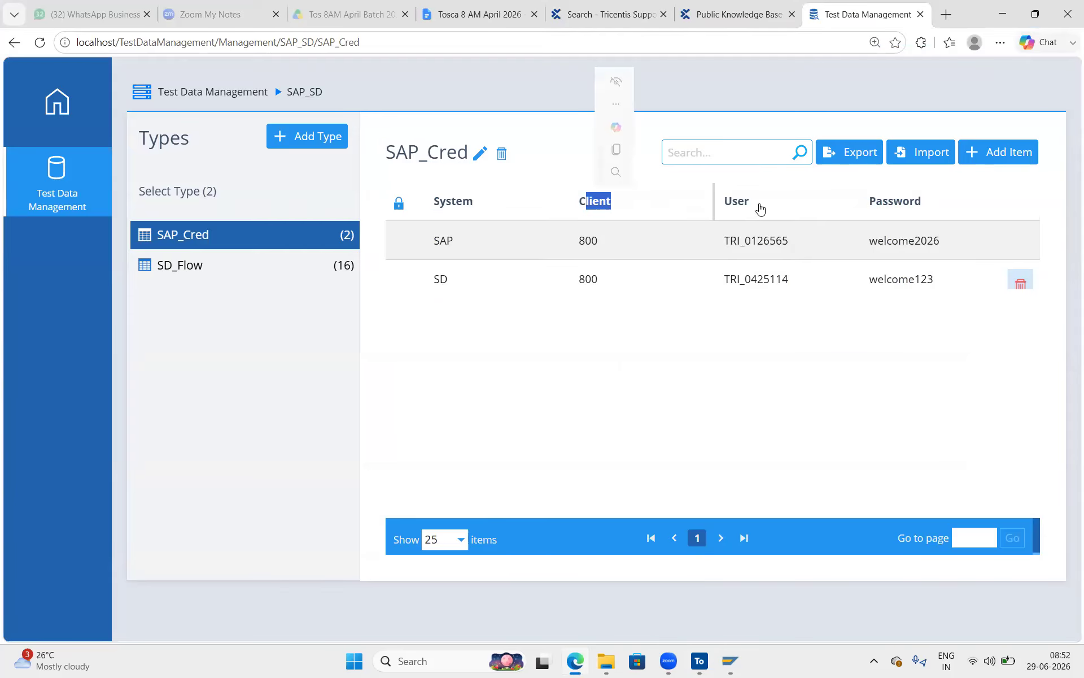
left_click_drag(756, 203, 728, 206)
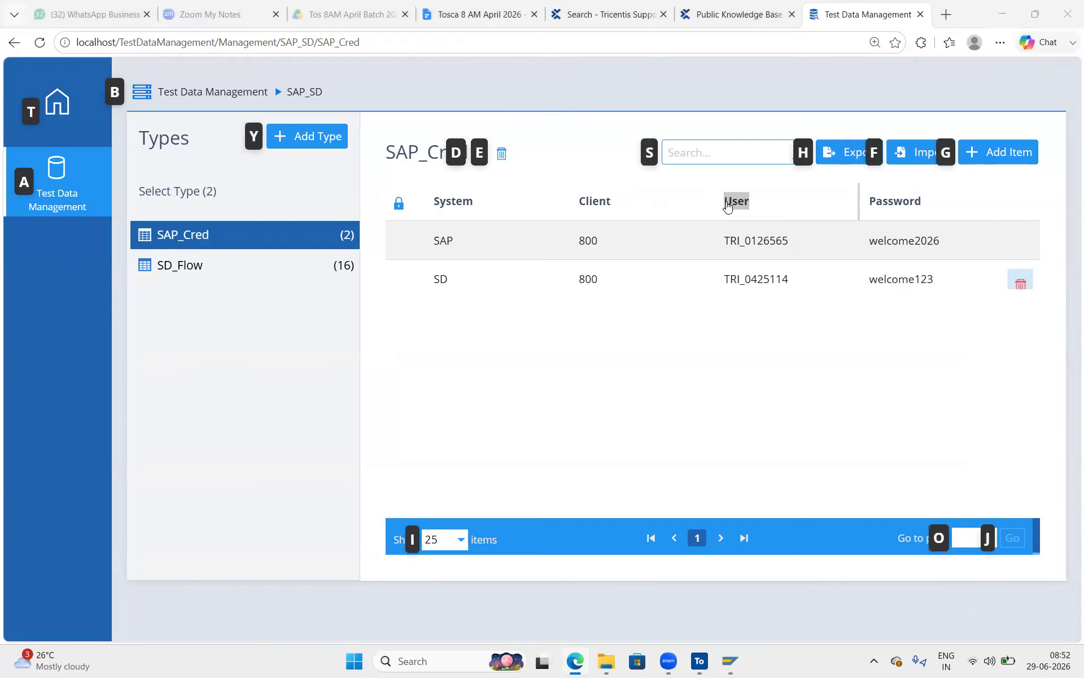
key("alt+Tab")
left_click(577, 305)
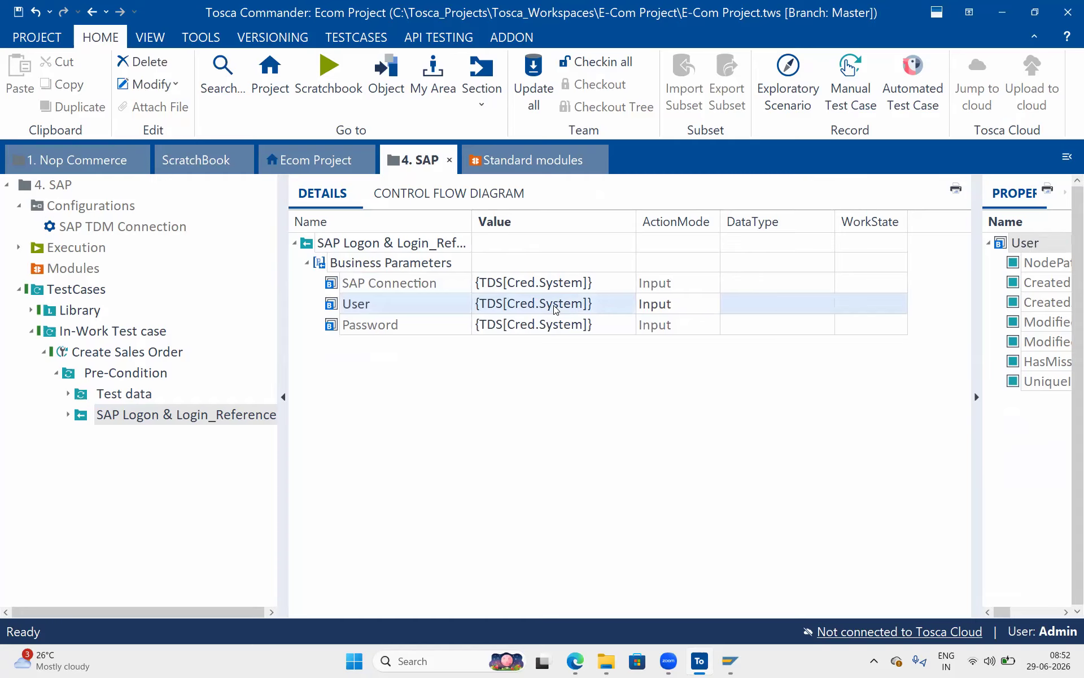
left_click(555, 308)
left_click_drag(540, 304, 585, 305)
type("User")
key("Return")
Change the Password value to {TDS[Cred.Password]}.
key("alt+Tab")
left_click_drag(929, 212, 872, 212)
key("ctrl+c")
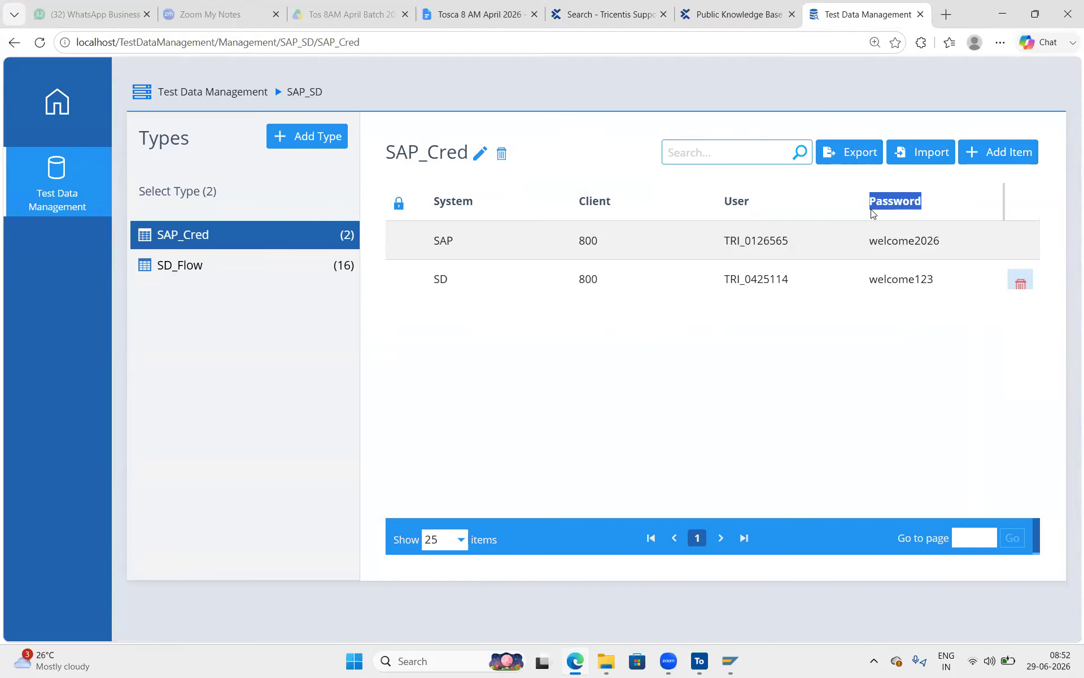
key("alt+Tab")
left_click(572, 327)
left_click(573, 327)
double_click(582, 325)
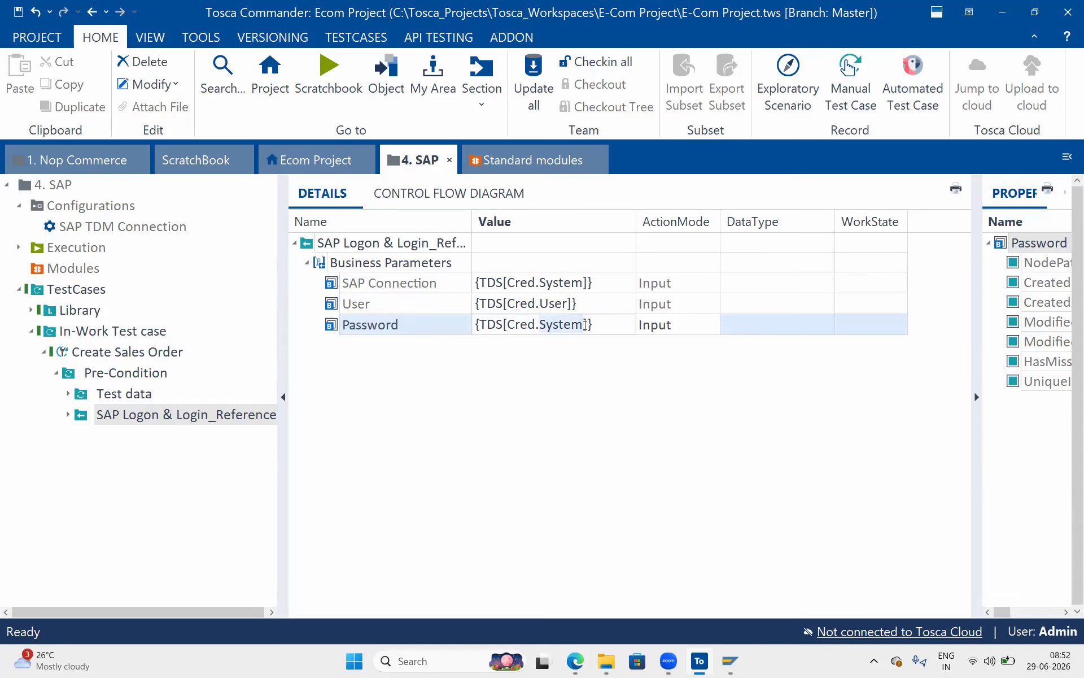
key("ctrl+v")
left_click(614, 439)
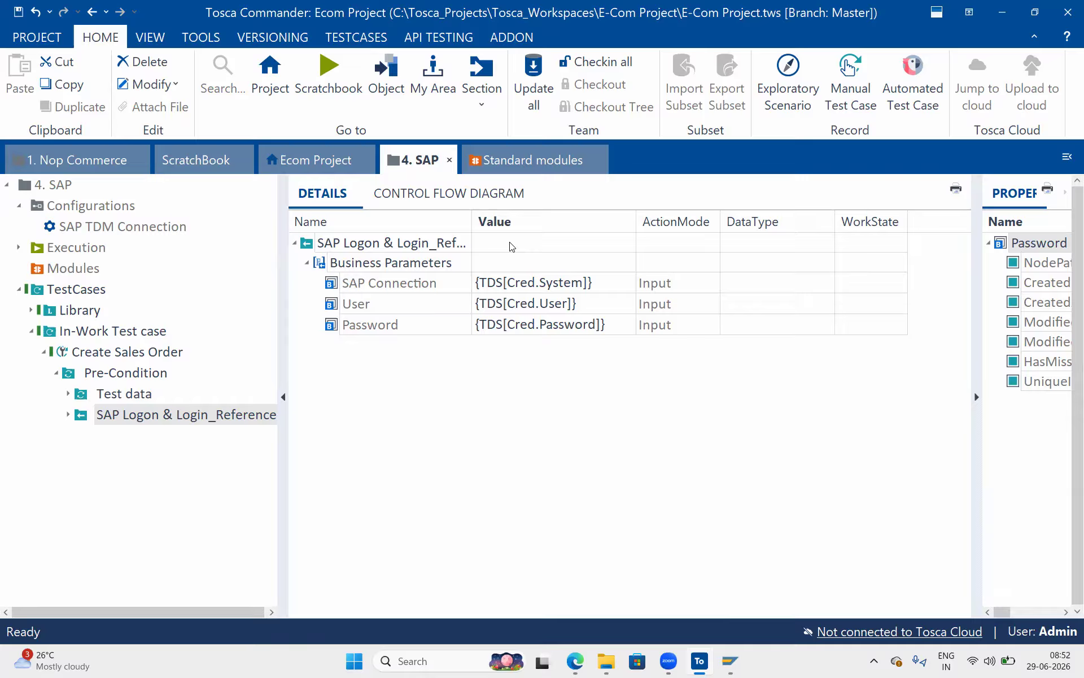
Create a new folder named Process in the Create Sales Order test case.
right_click(164, 351)
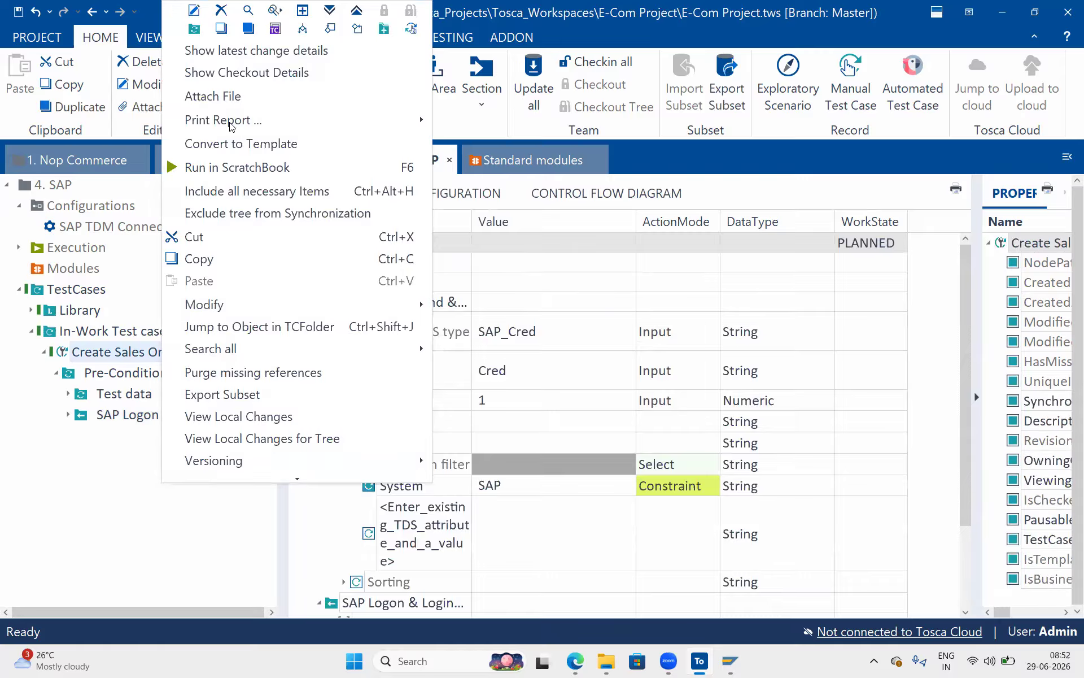
left_click(193, 29)
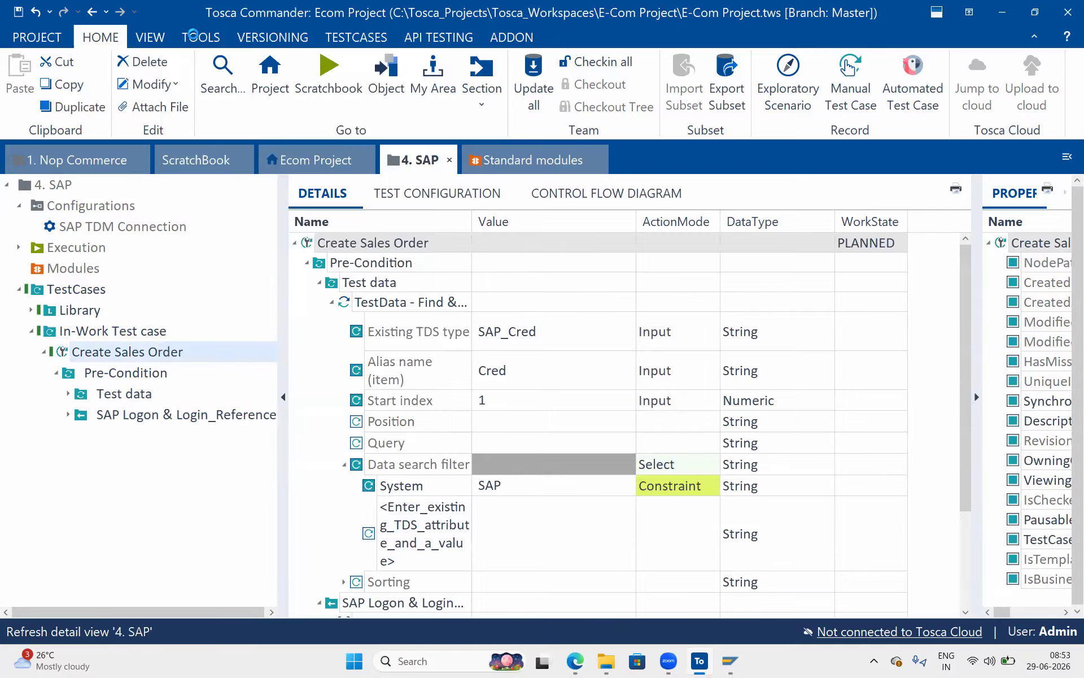
type("Pre")
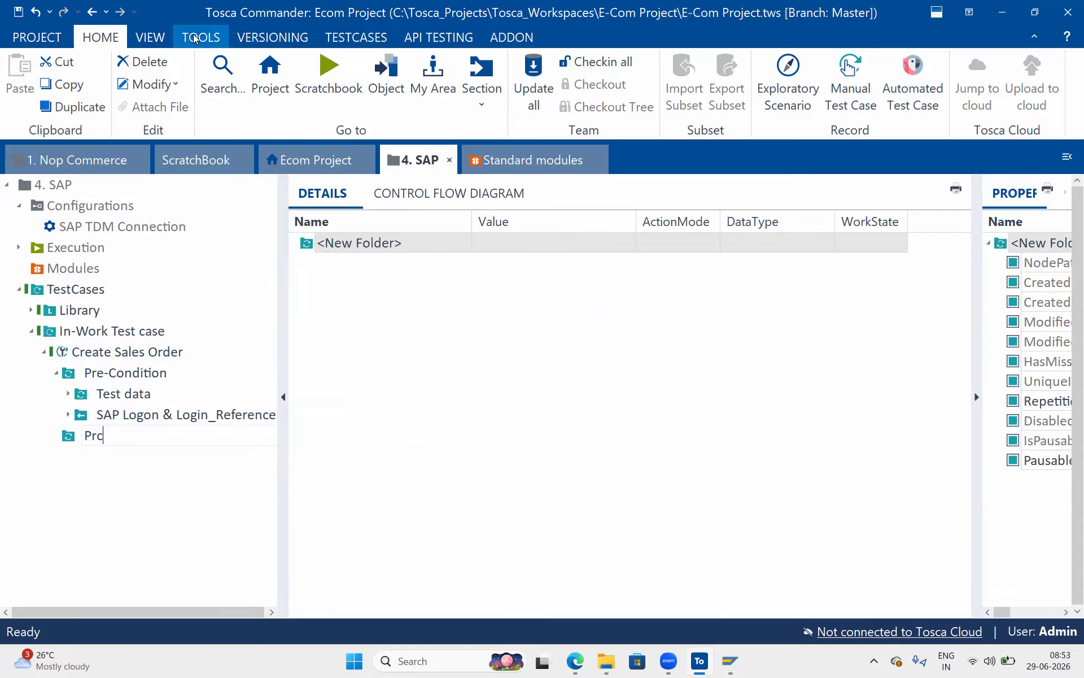
type("cess")
key("Return")
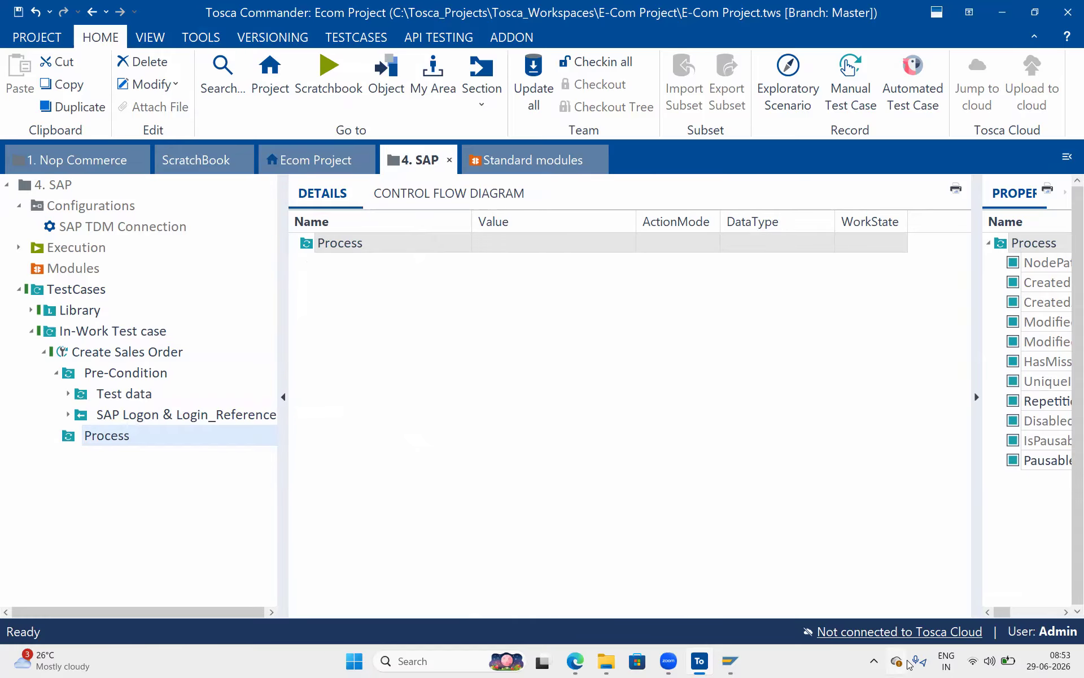
Submit the SAP logon screen, view the broken-connection error details and dismiss it.
mouse_move(722, 660)
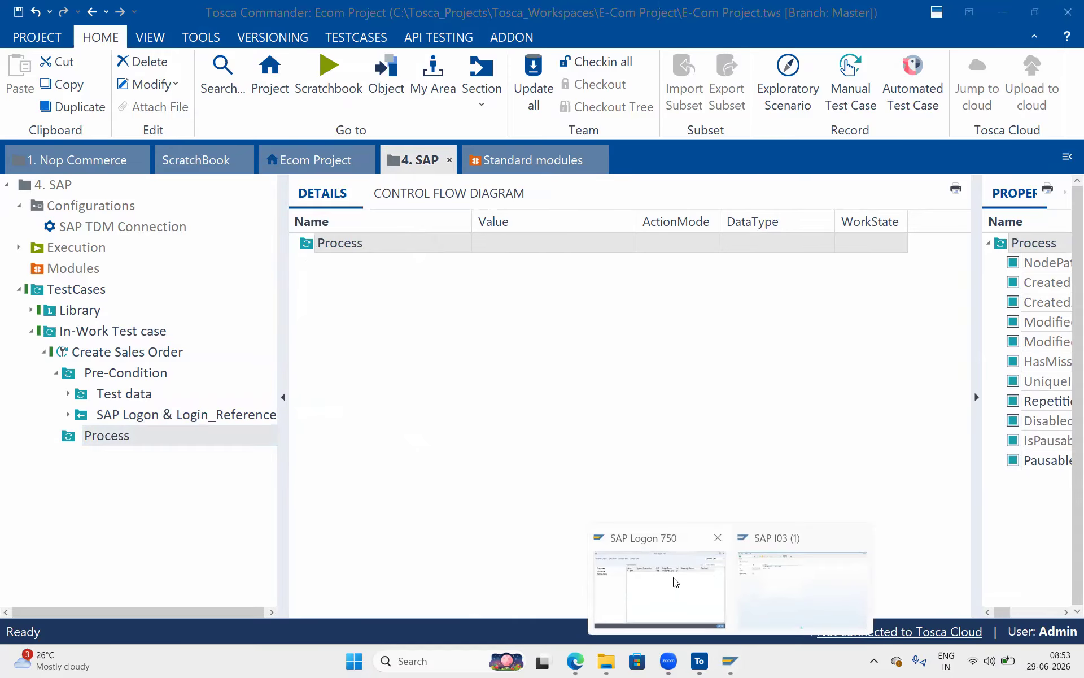
left_click(818, 586)
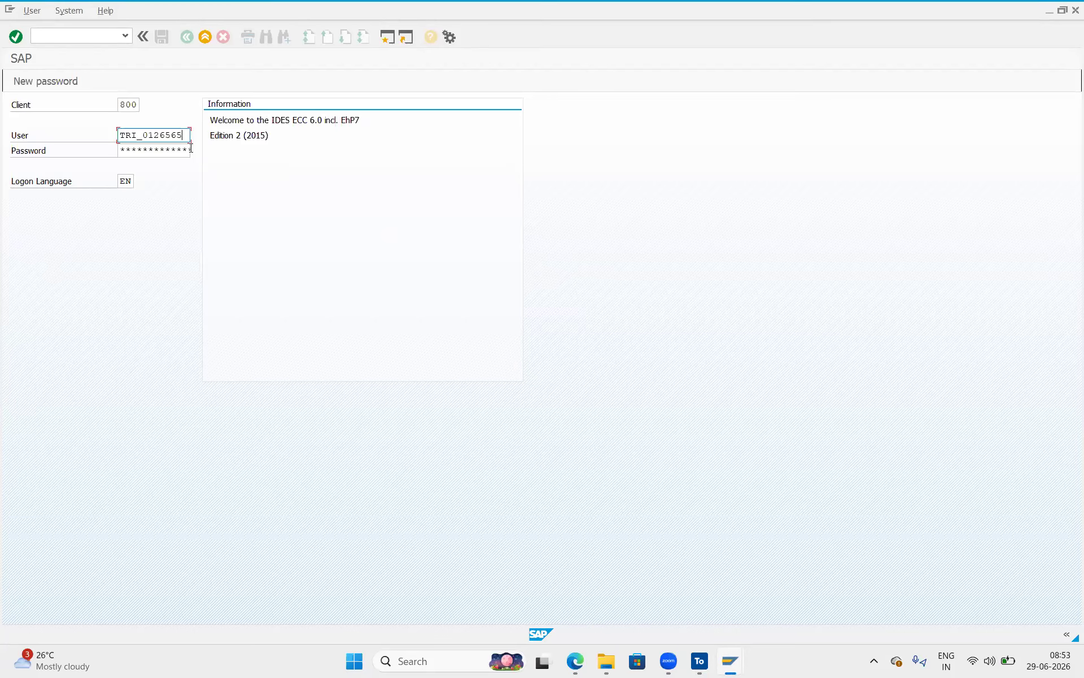
left_click(14, 36)
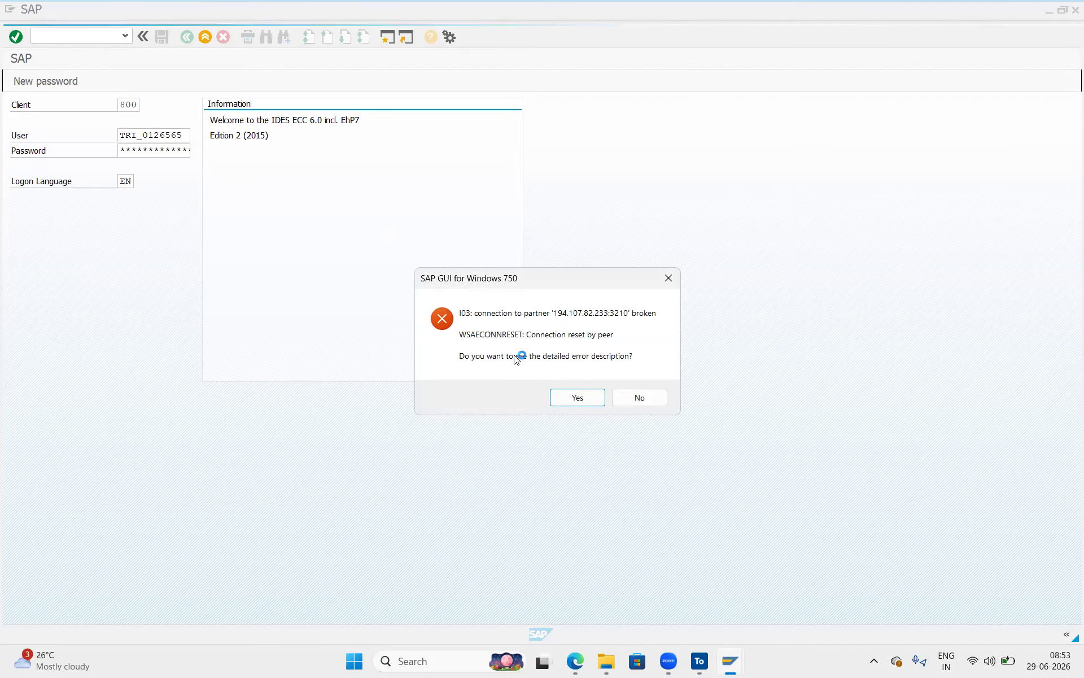
left_click(571, 398)
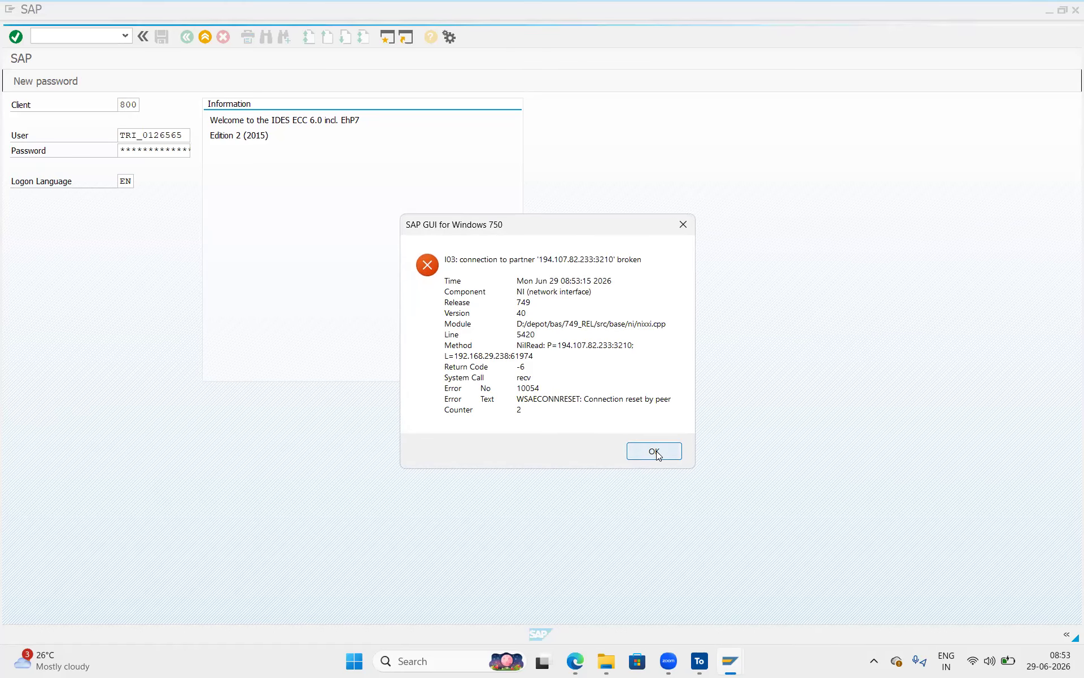
left_click(655, 451)
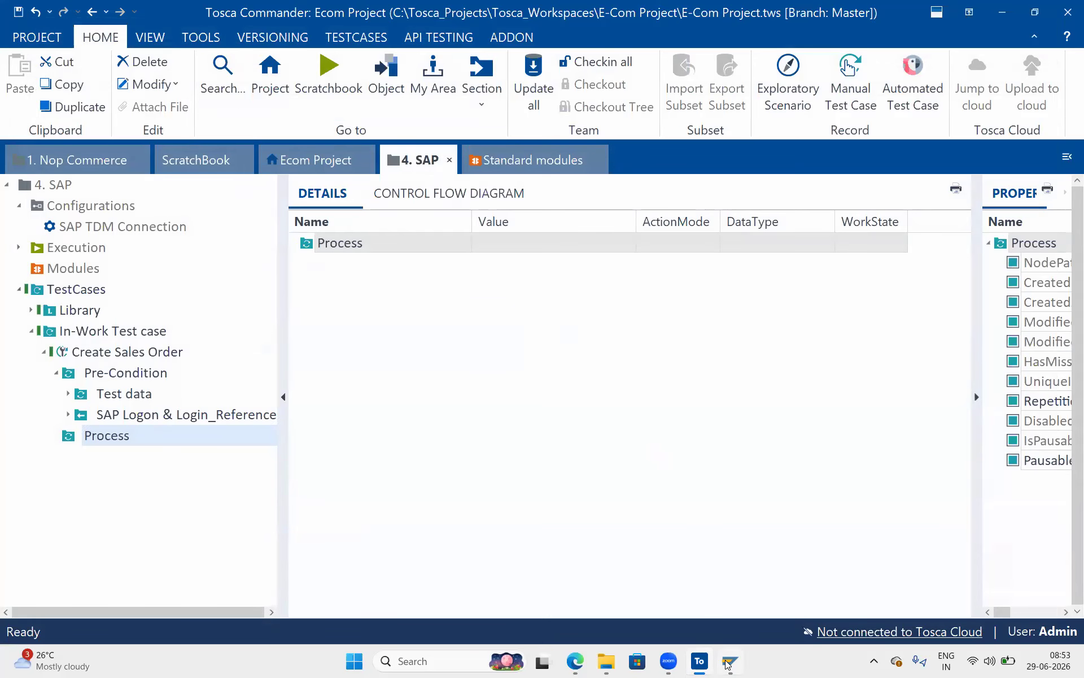
Open the SAP connection and log on with the saved user from the history list.
left_click(728, 661)
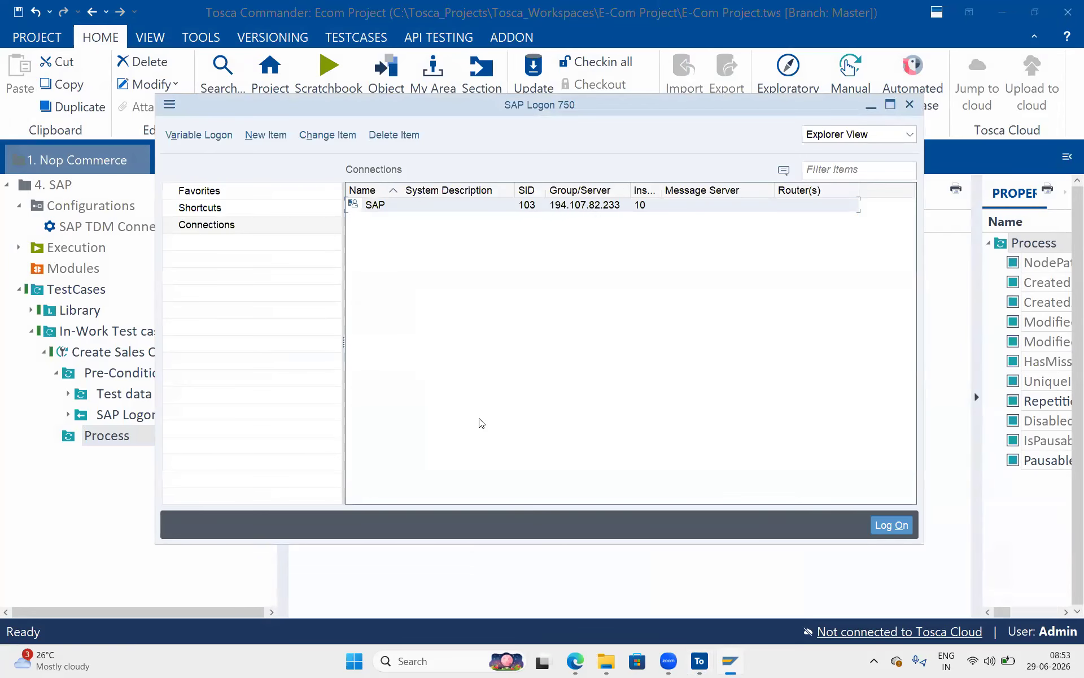
double_click(388, 205)
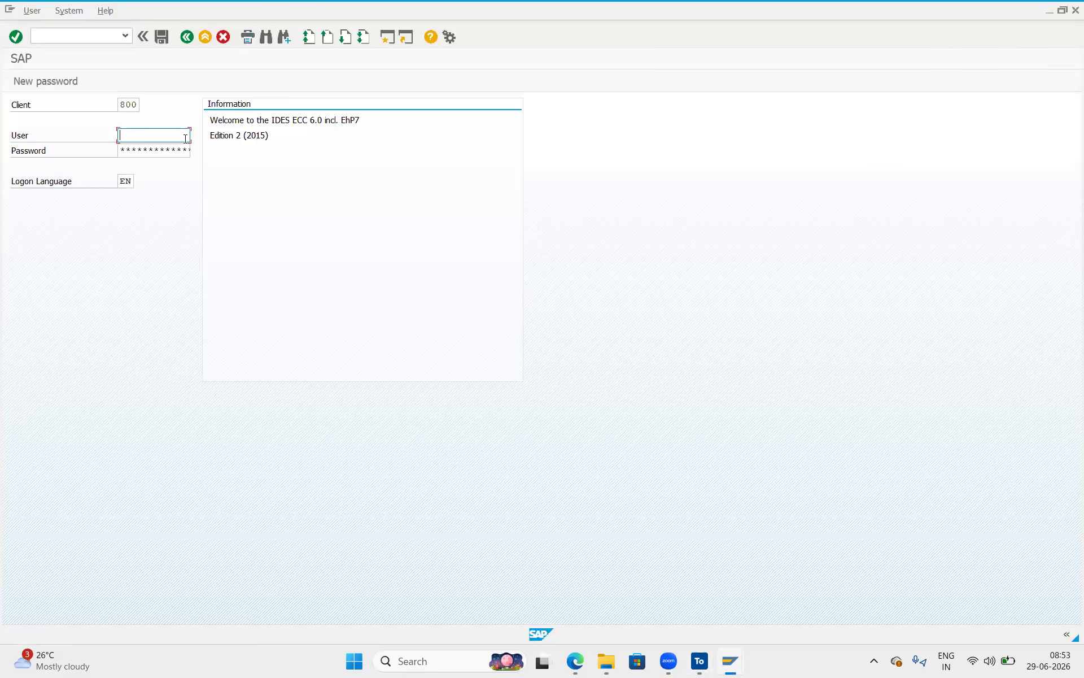
type("w")
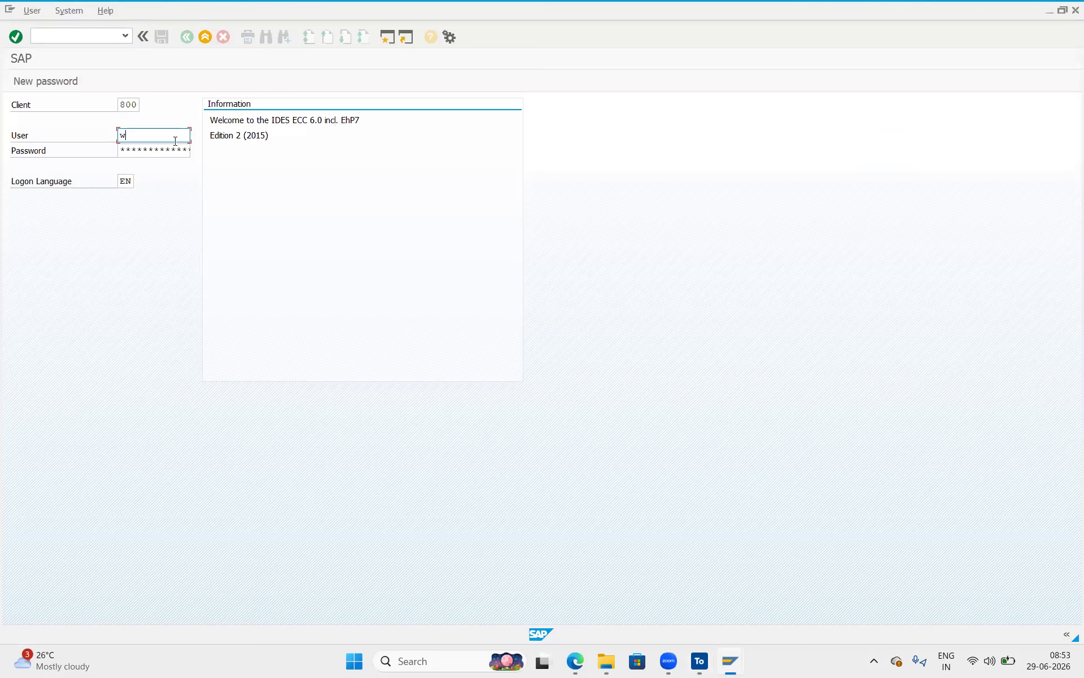
type("ri")
key("BackSpace")
key("BackSpace")
key("BackSpace")
type("TR")
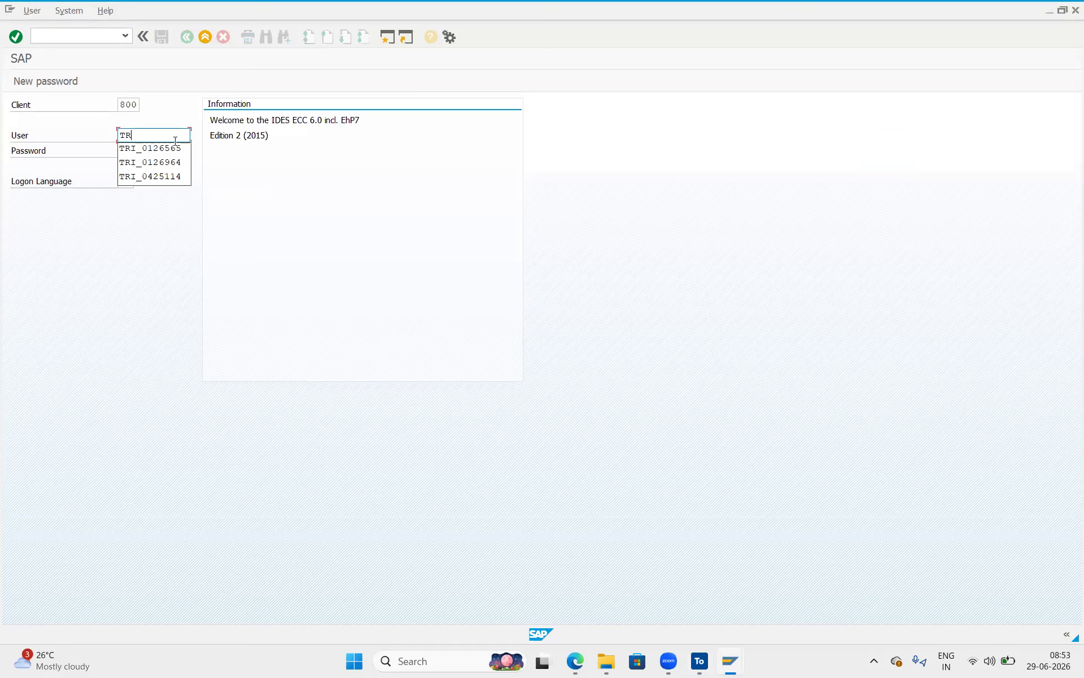
left_click(164, 149)
left_click(148, 151)
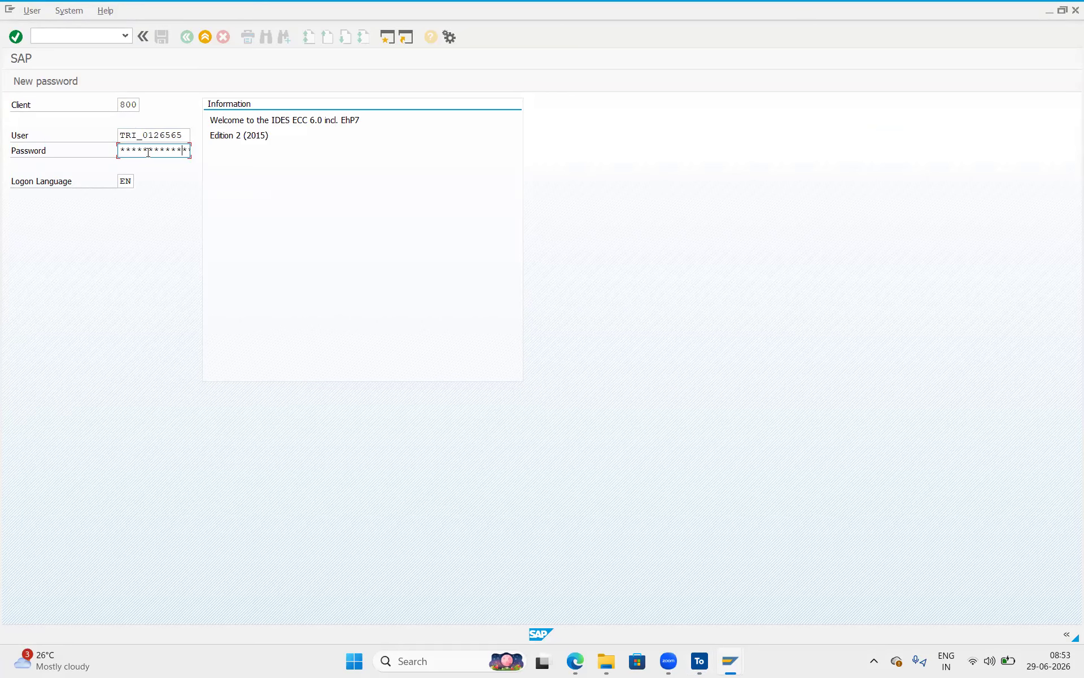
left_click(19, 43)
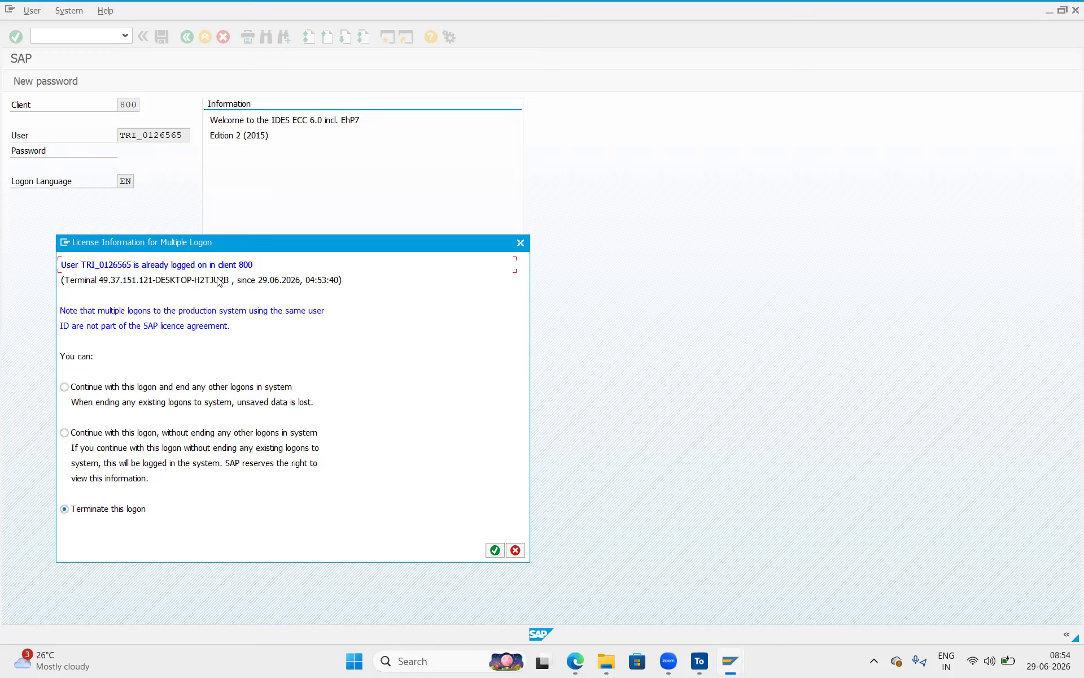
Continue without ending other logons, then narrow the SAP Easy Access menu tree pane.
left_click(65, 387)
left_click(65, 433)
left_click(488, 552)
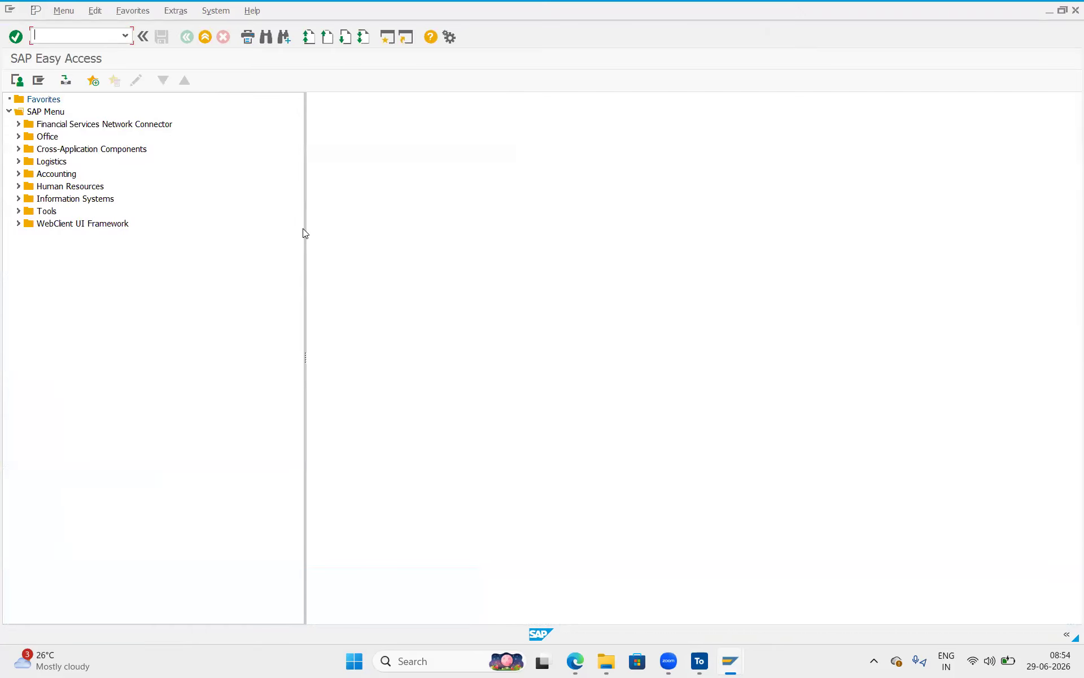
left_click_drag(305, 252, 232, 233)
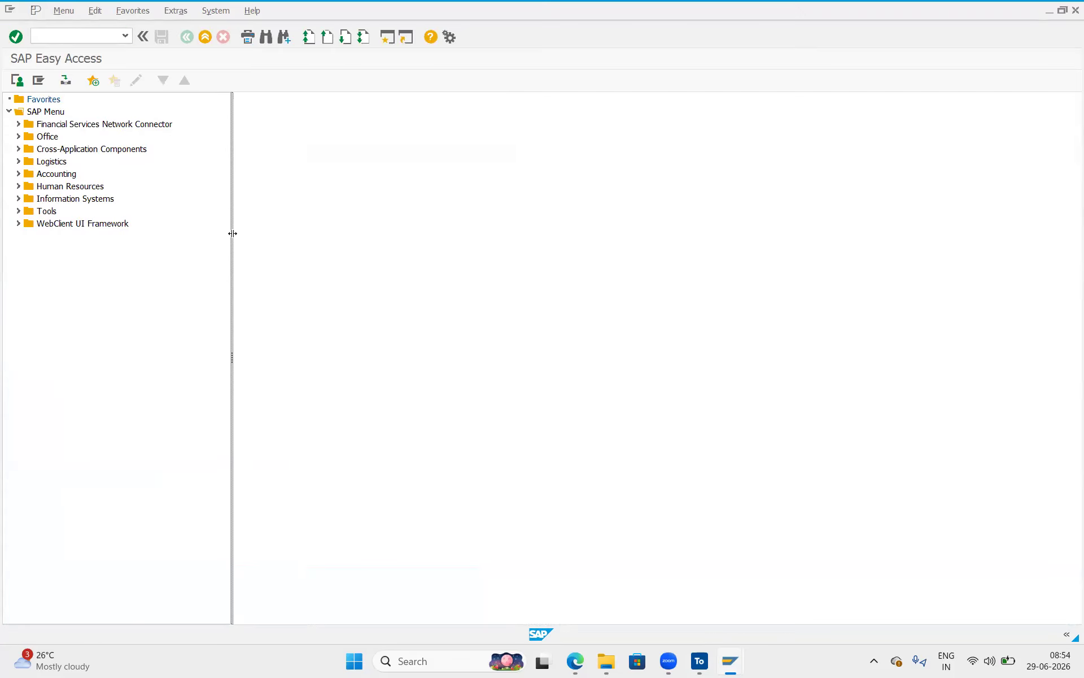
left_click(84, 34)
Add an SAP Toolbar module from Standard modules as a step in the Process folder.
left_click(700, 661)
left_click(514, 162)
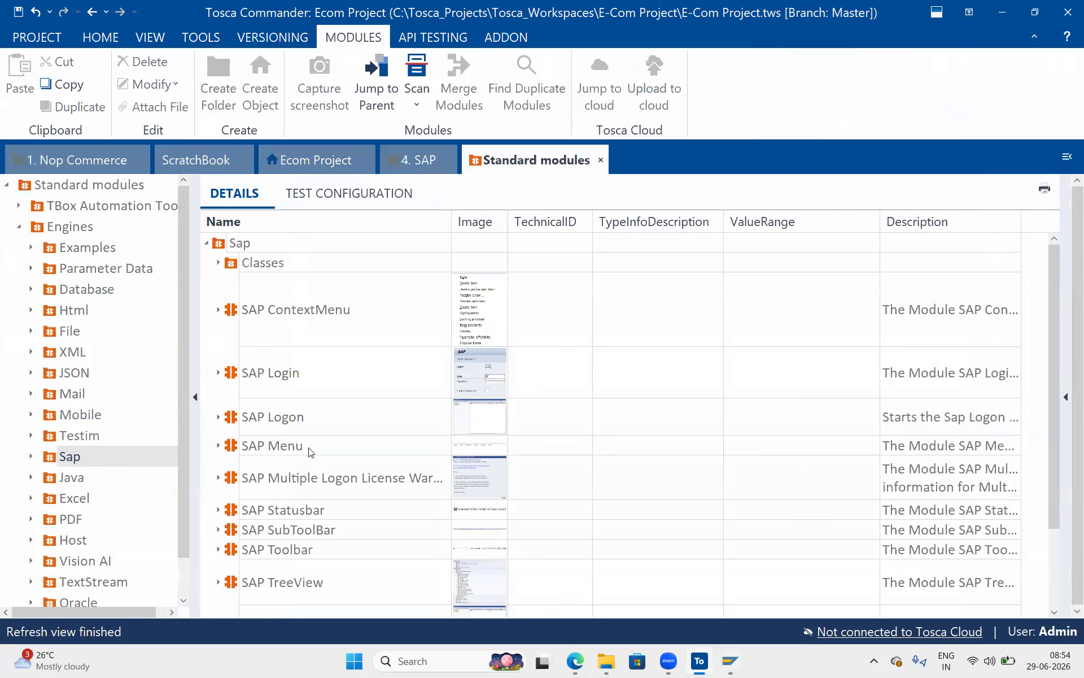
left_click(304, 551)
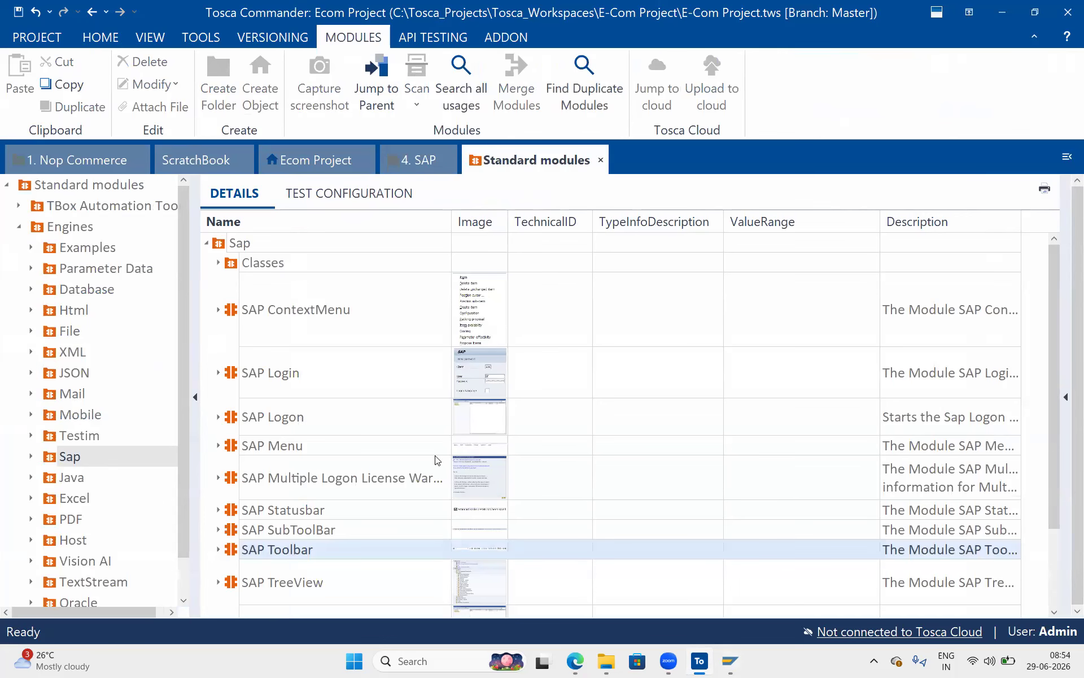
scroll(435, 460, "down", 1)
left_click_drag(232, 434, 337, 244)
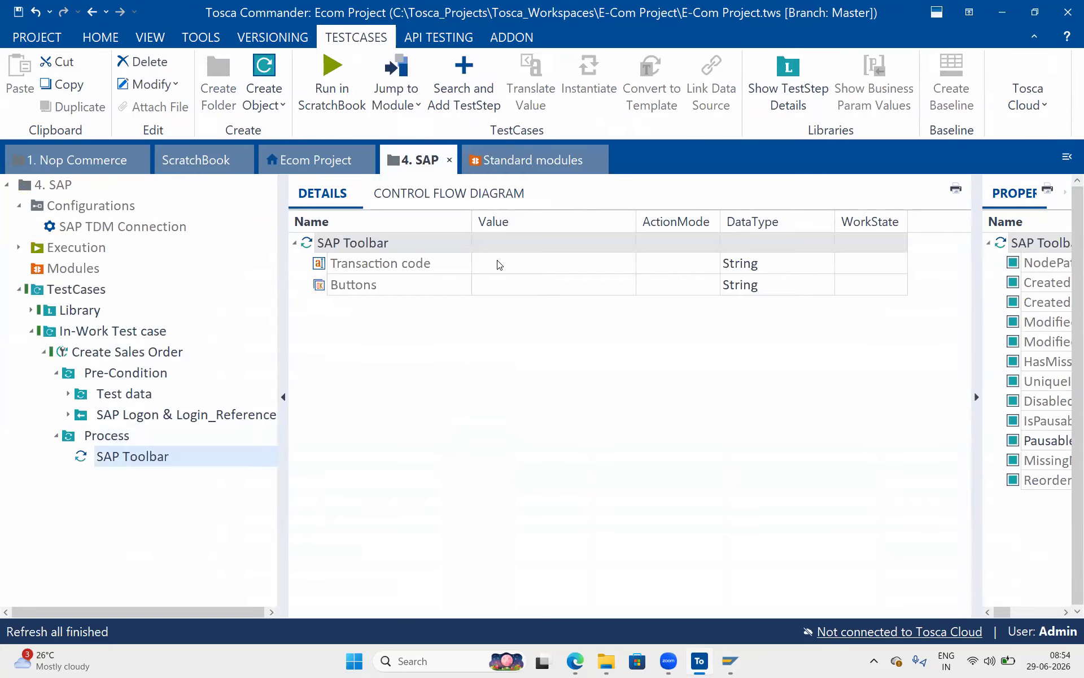
Set the SAP Toolbar's Transaction code to VA01 and Buttons to Enter.
left_click(496, 263)
type("VA")
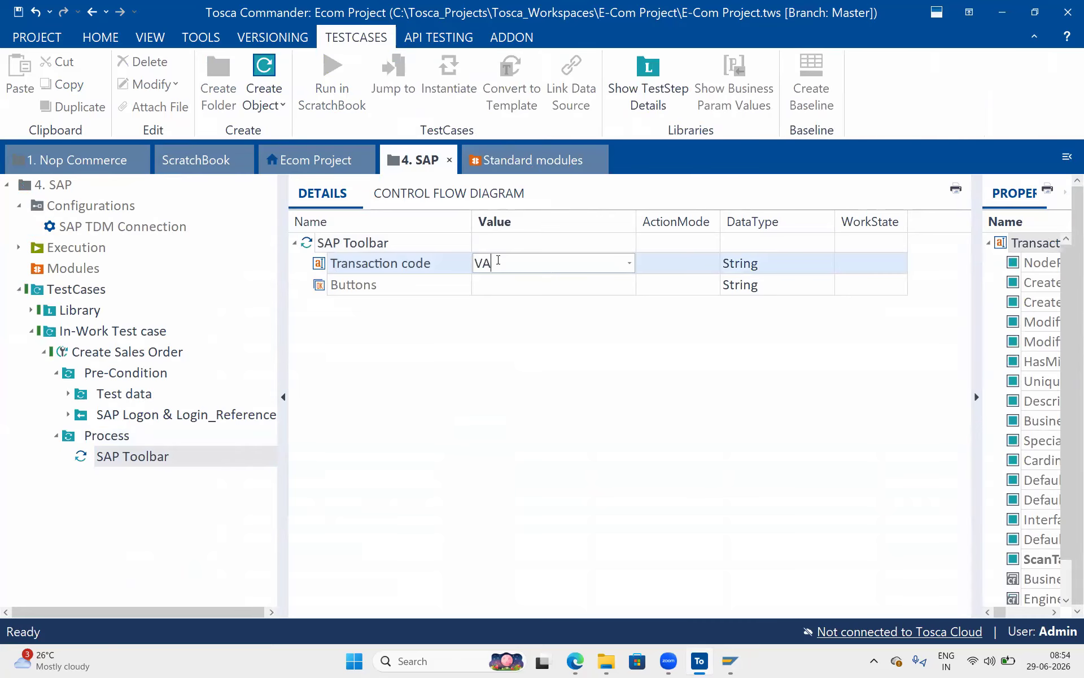
type(")1")
key("Return")
left_click(508, 261)
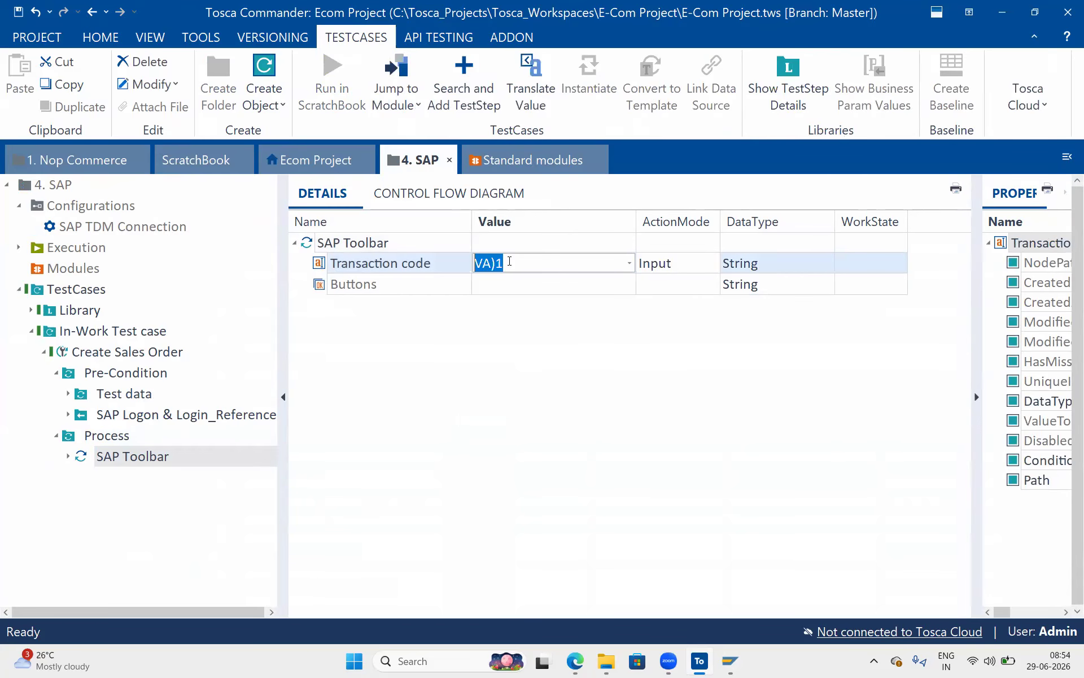
left_click(509, 261)
key("BackSpace")
key("BackSpace")
type("01")
key("Return")
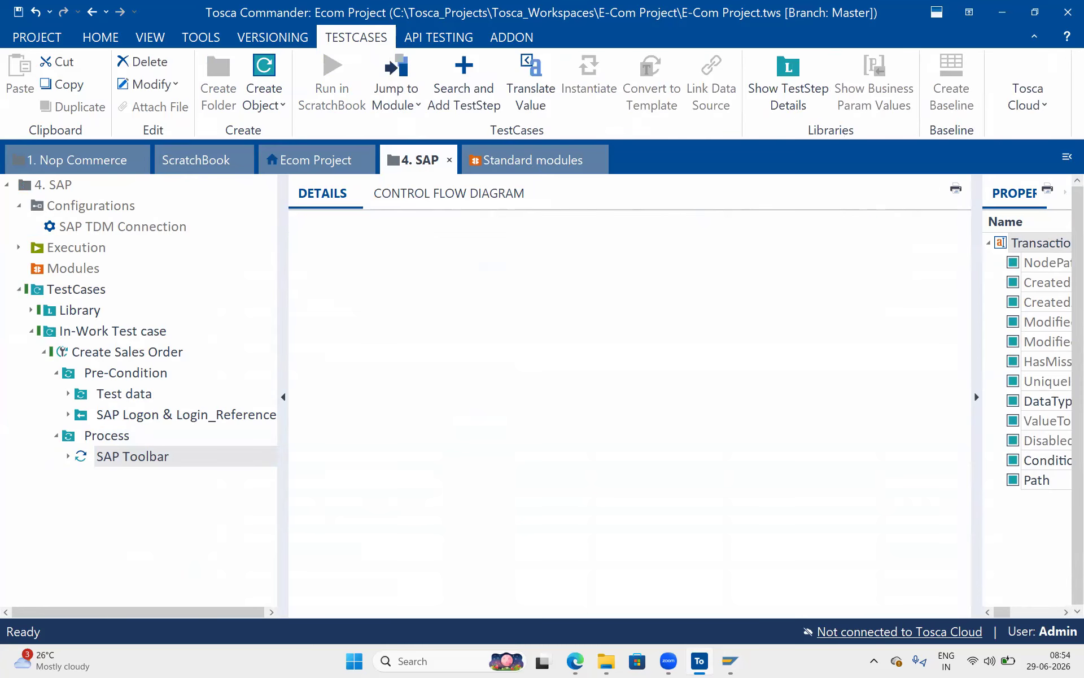
left_click(496, 284)
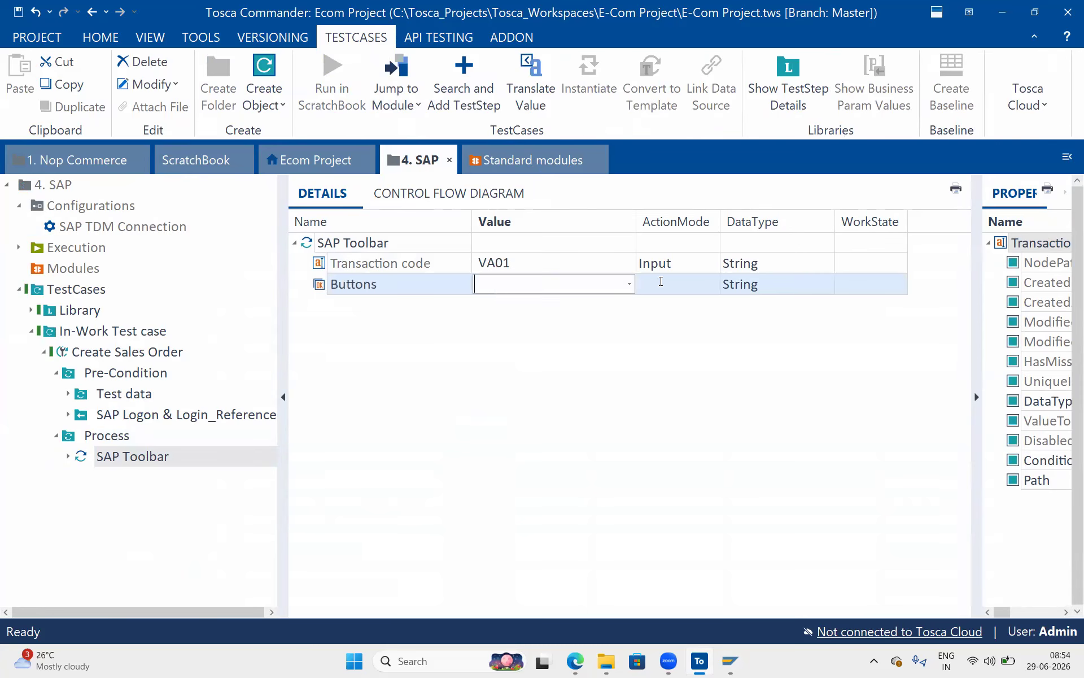
left_click(629, 284)
left_click(543, 320)
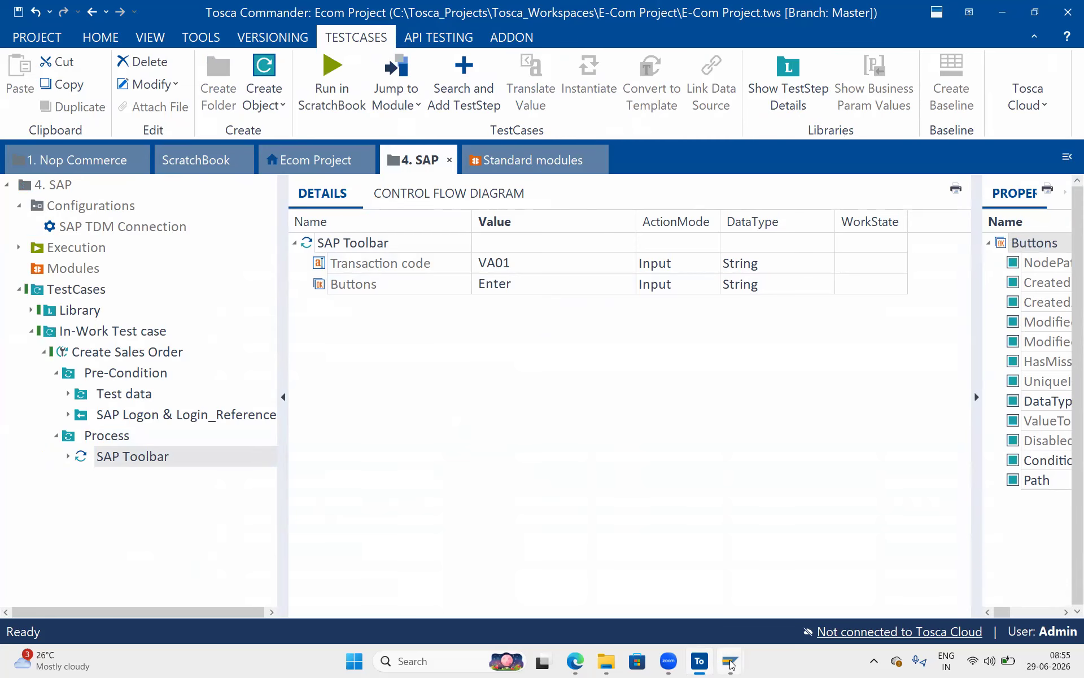
Run transaction VA01 in SAP GUI to reach Create Sales Order: Initial Screen, then return to Tosca.
mouse_move(730, 659)
left_click(798, 591)
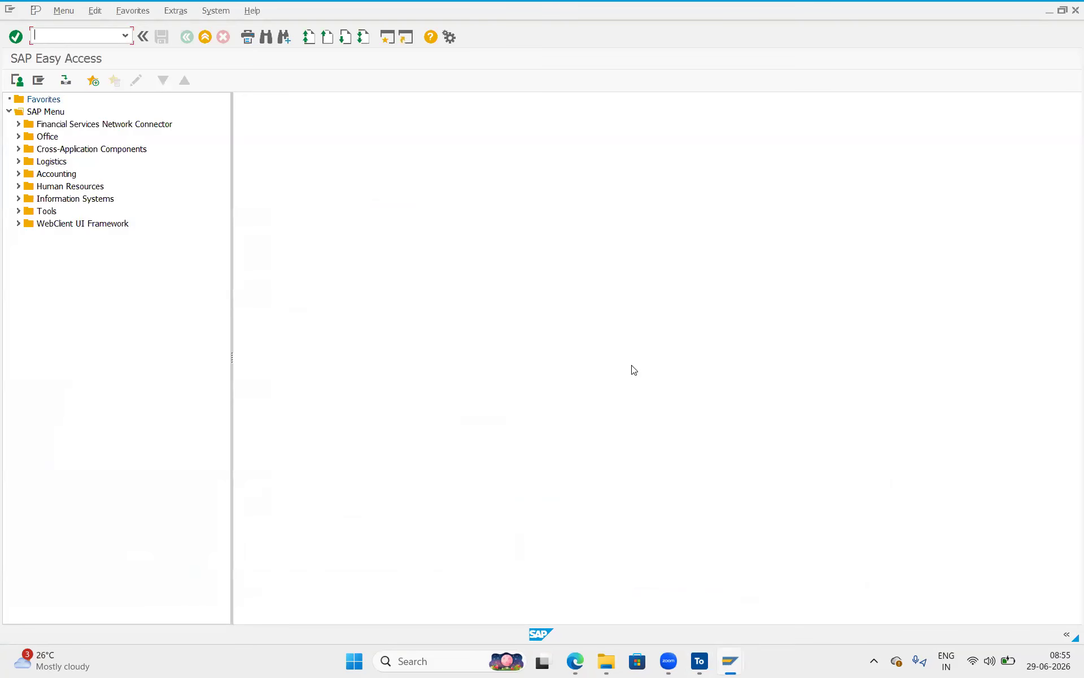
left_click(90, 40)
type("VA01")
key("Return")
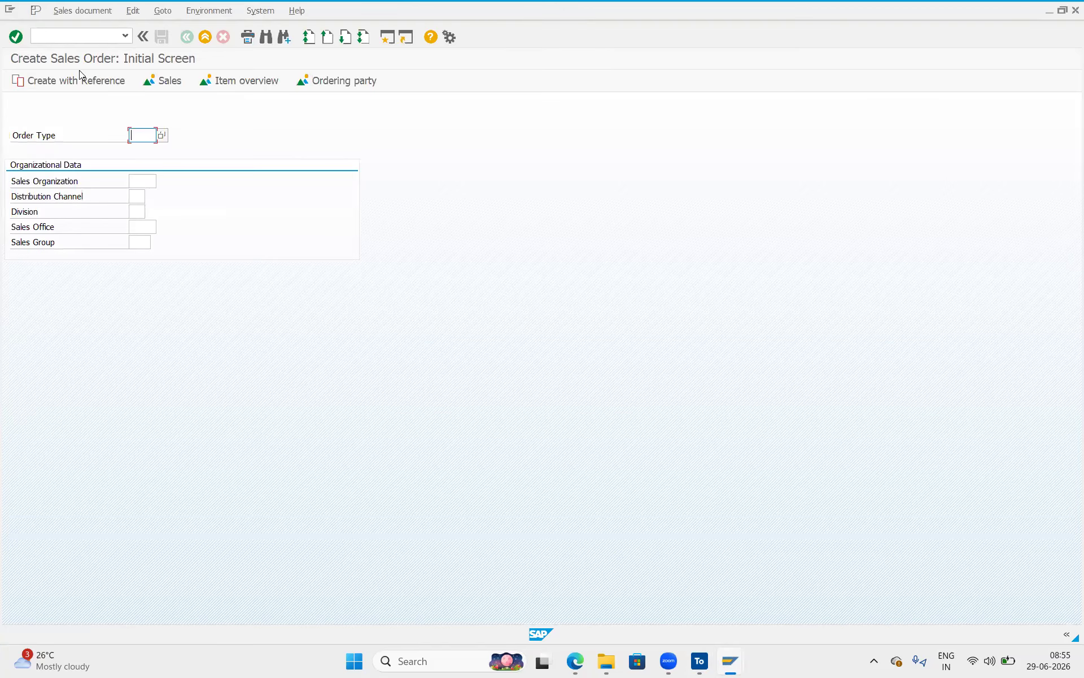
left_click(699, 661)
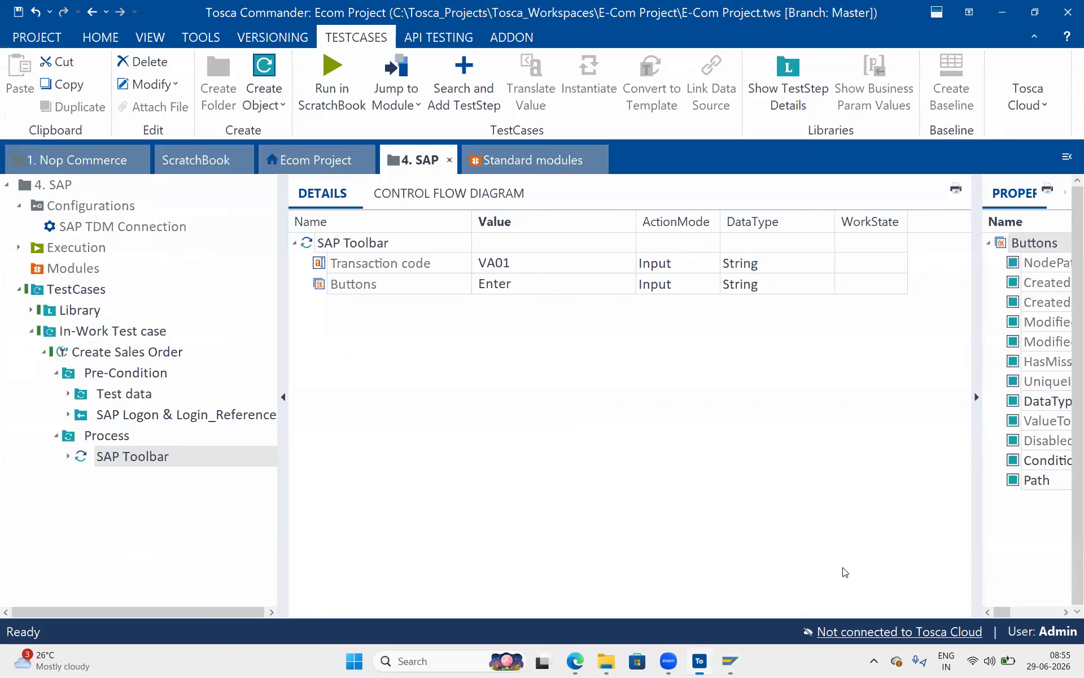
left_click(76, 270)
Check out the Modules folder and launch Scan > Application to open XScan's window picker.
right_click(76, 270)
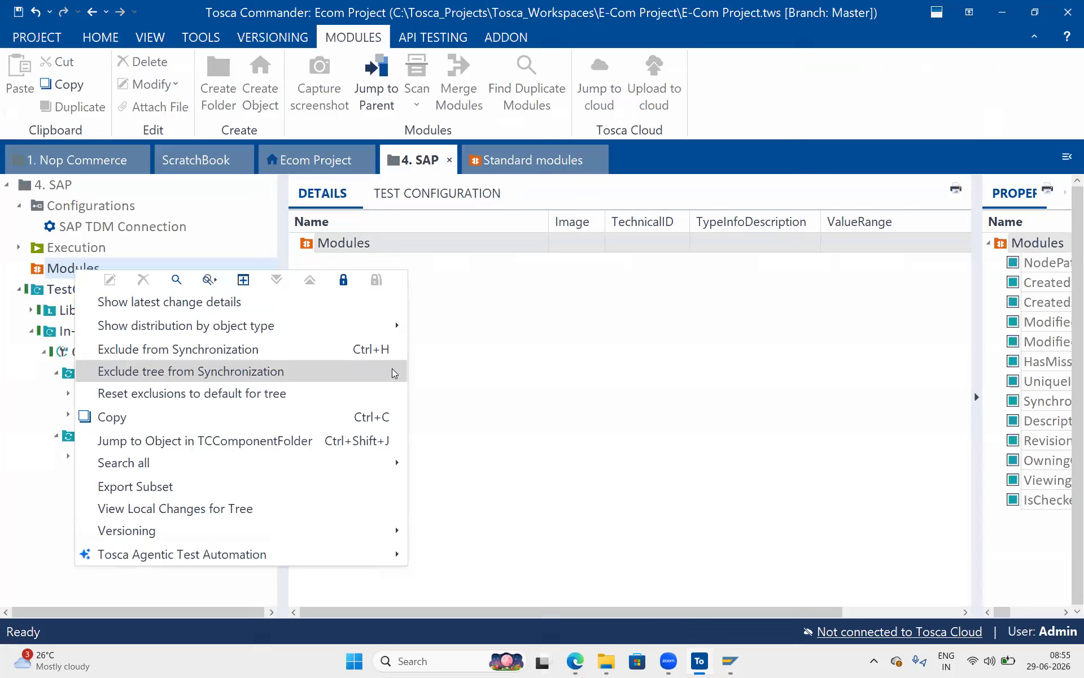
left_click(344, 279)
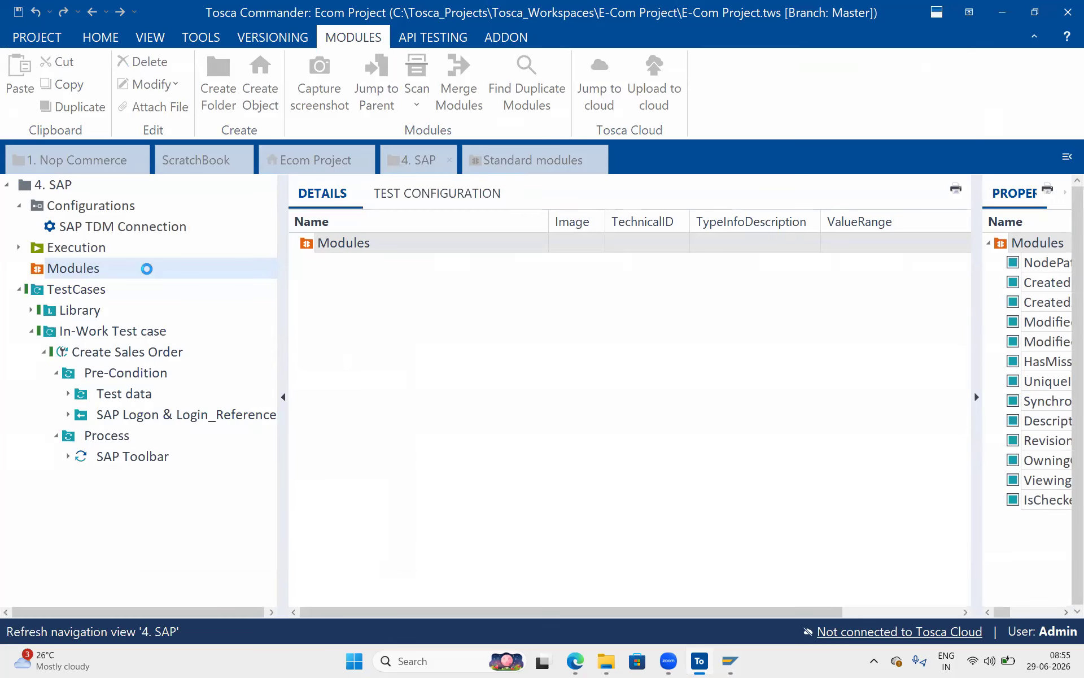
right_click(147, 269)
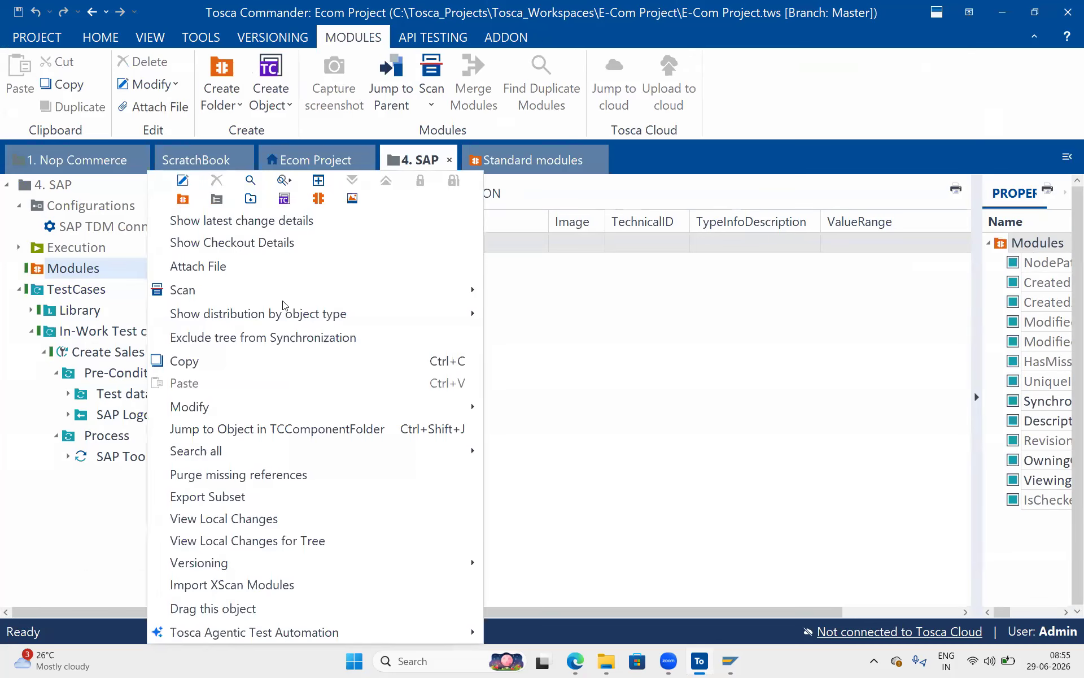
mouse_move(323, 292)
left_click(565, 293)
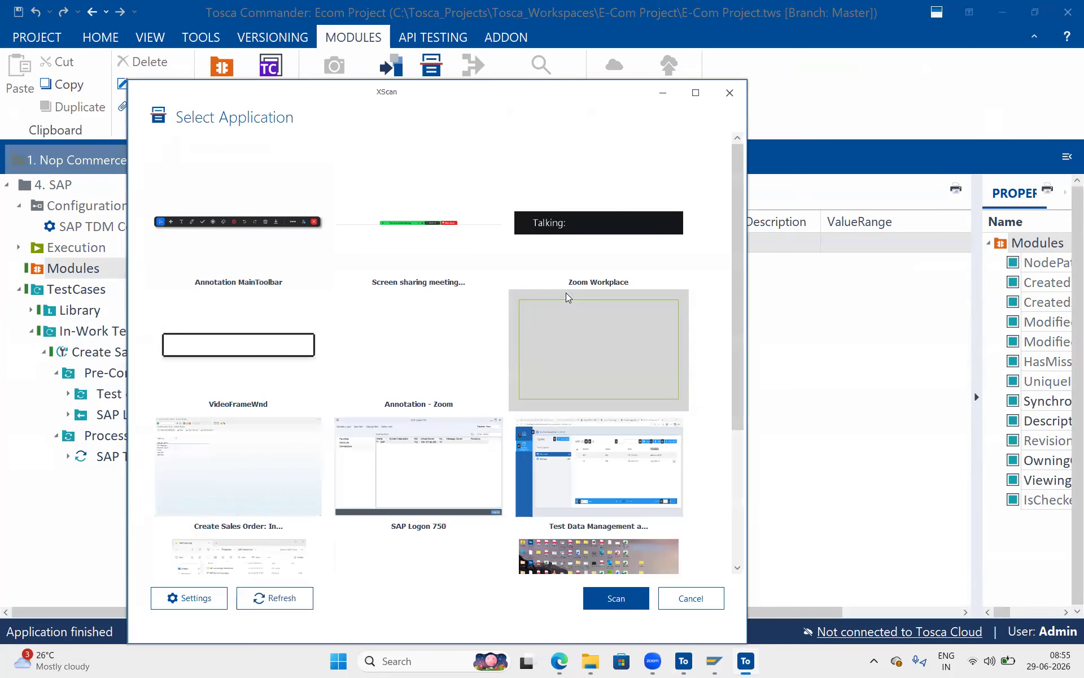
Scan the Create Sales Order window in XScan.
left_click(252, 422)
left_click(615, 603)
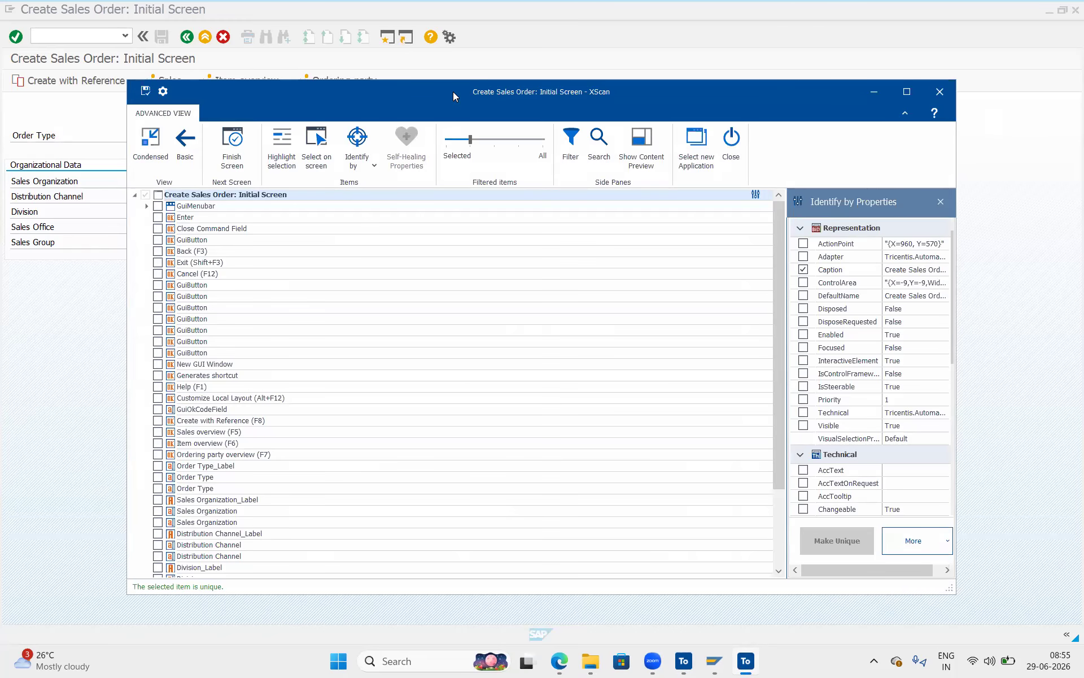
left_click_drag(453, 92, 644, 88)
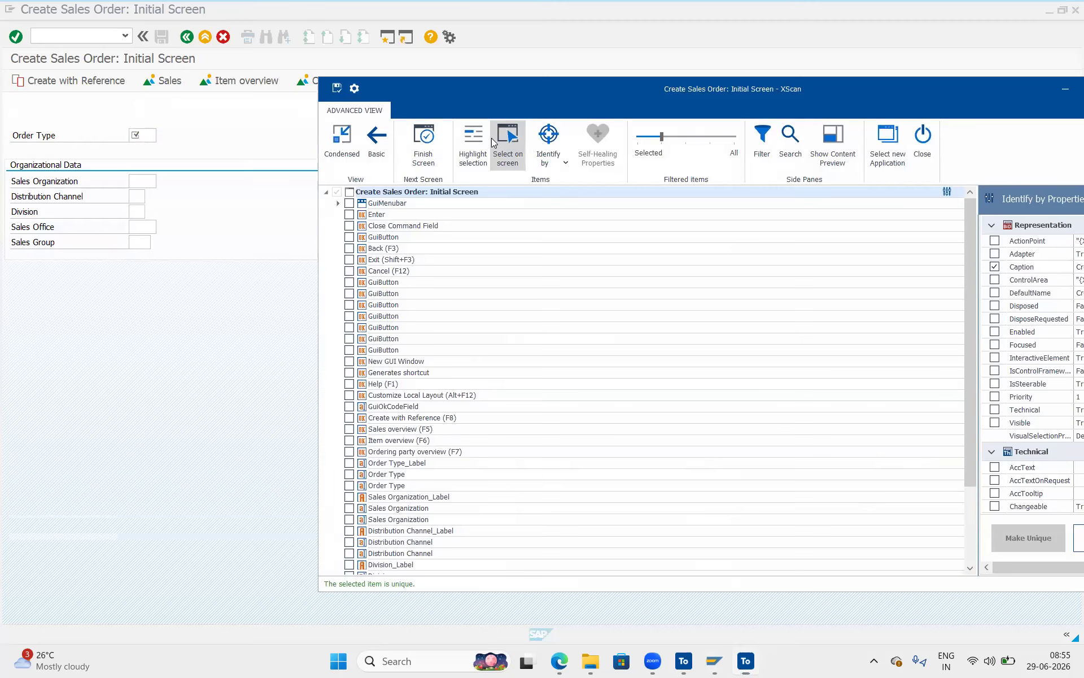
Pick Sales Organization, Distribution Channel, Division, Sales Office and Sales Group on screen, then save and finish.
left_click(492, 141)
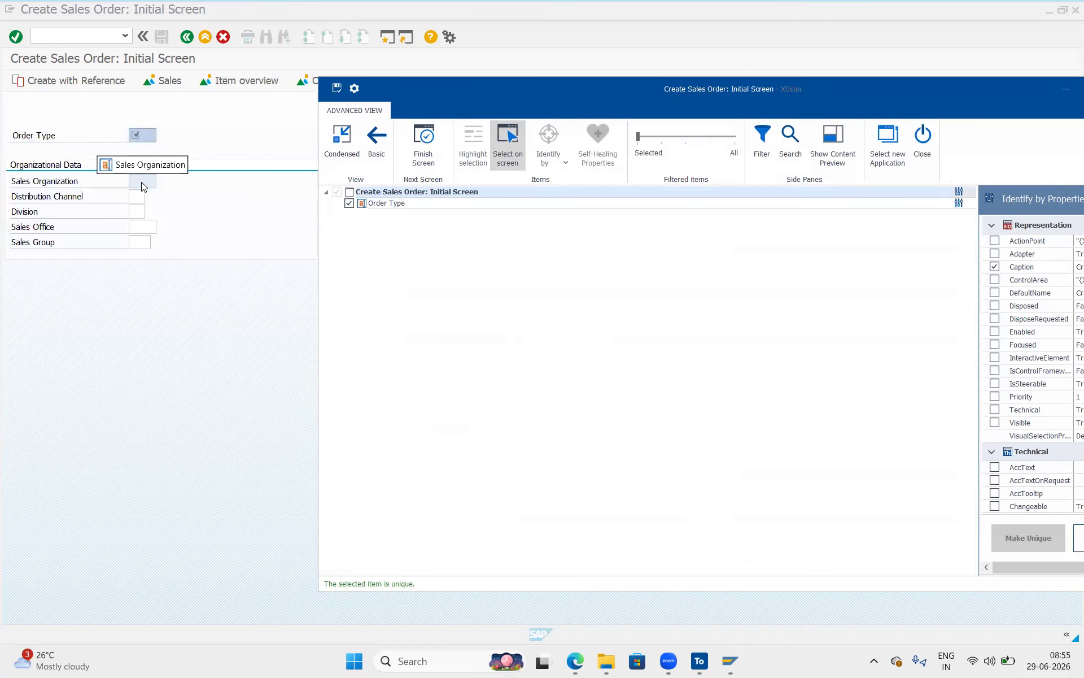
left_click(142, 181)
left_click(139, 198)
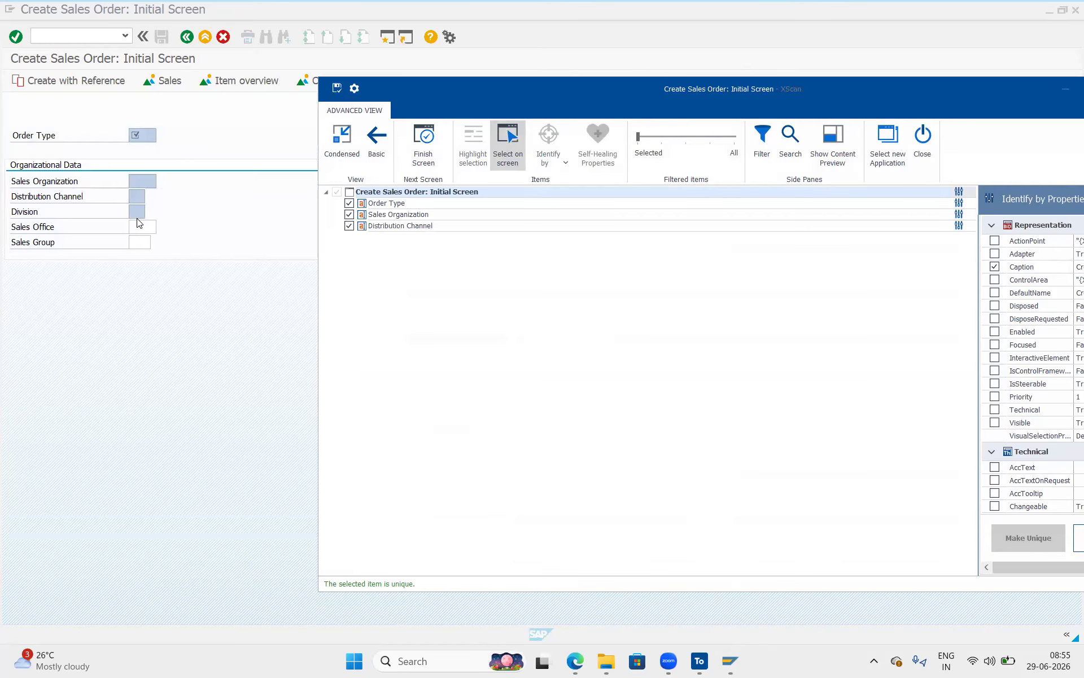
left_click(137, 213)
left_click(137, 225)
left_click(138, 242)
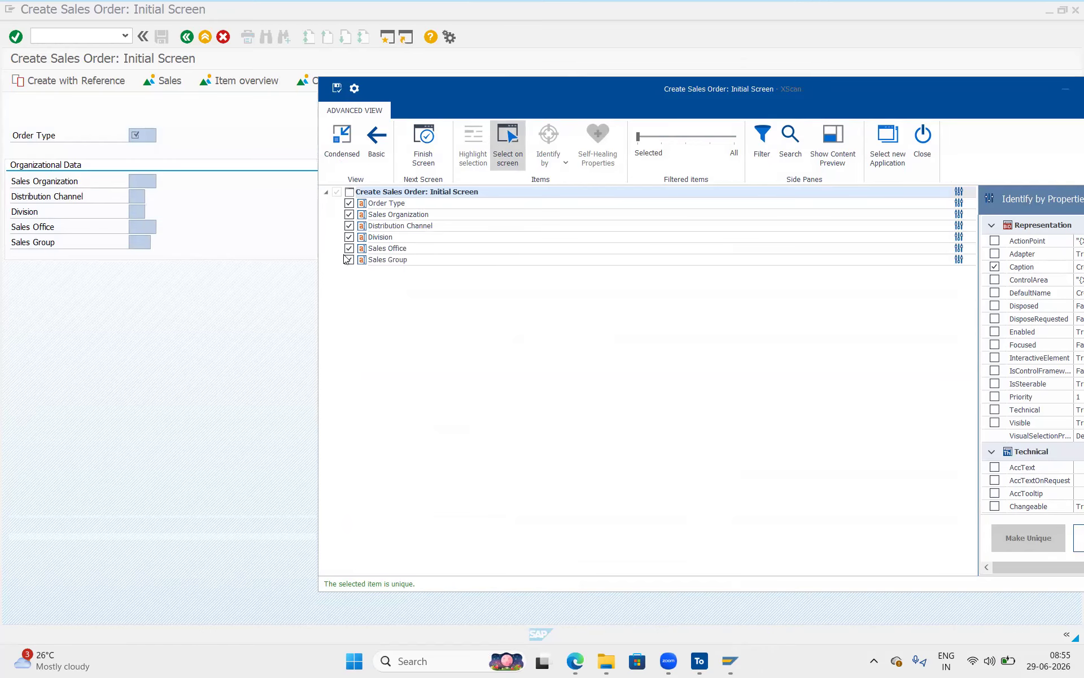
left_click(511, 145)
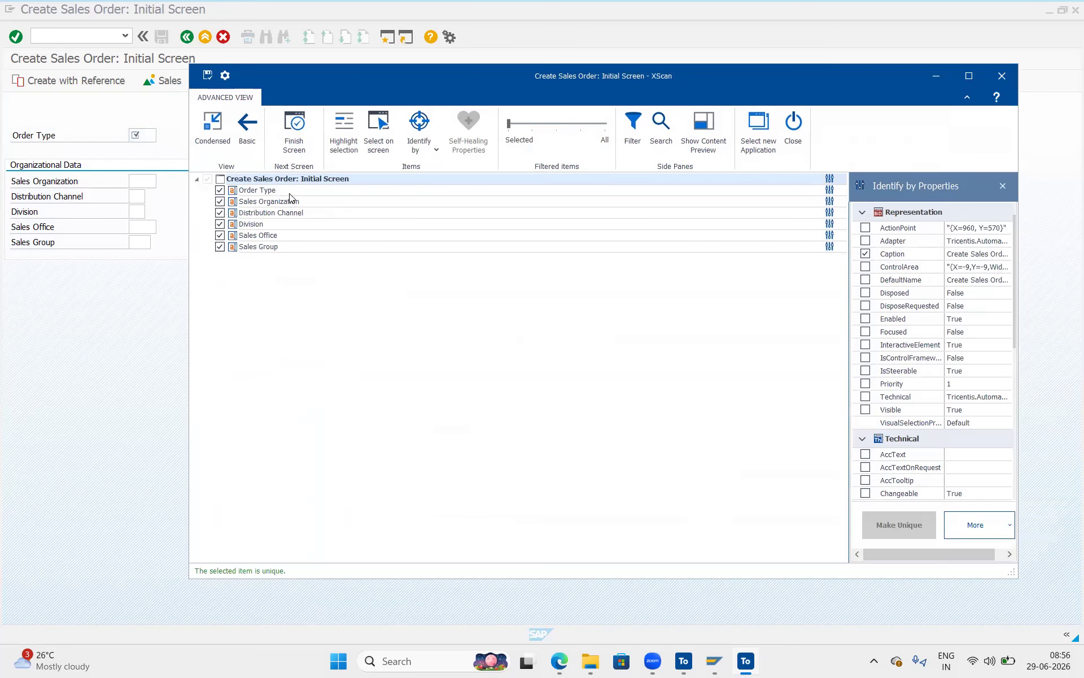
left_click(208, 76)
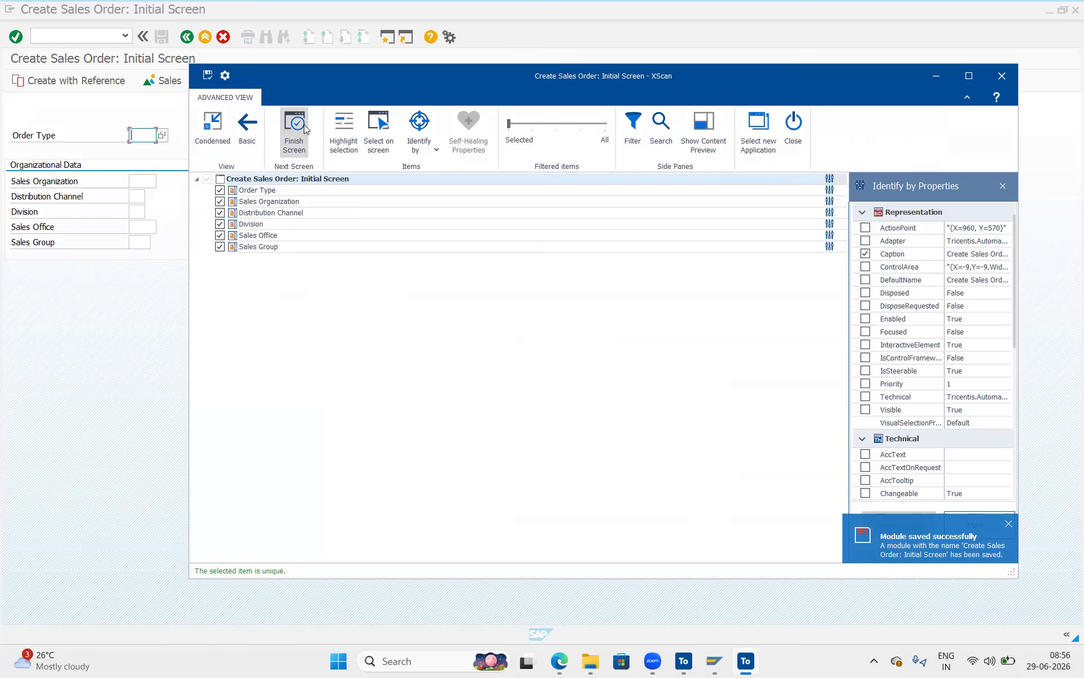
left_click(304, 125)
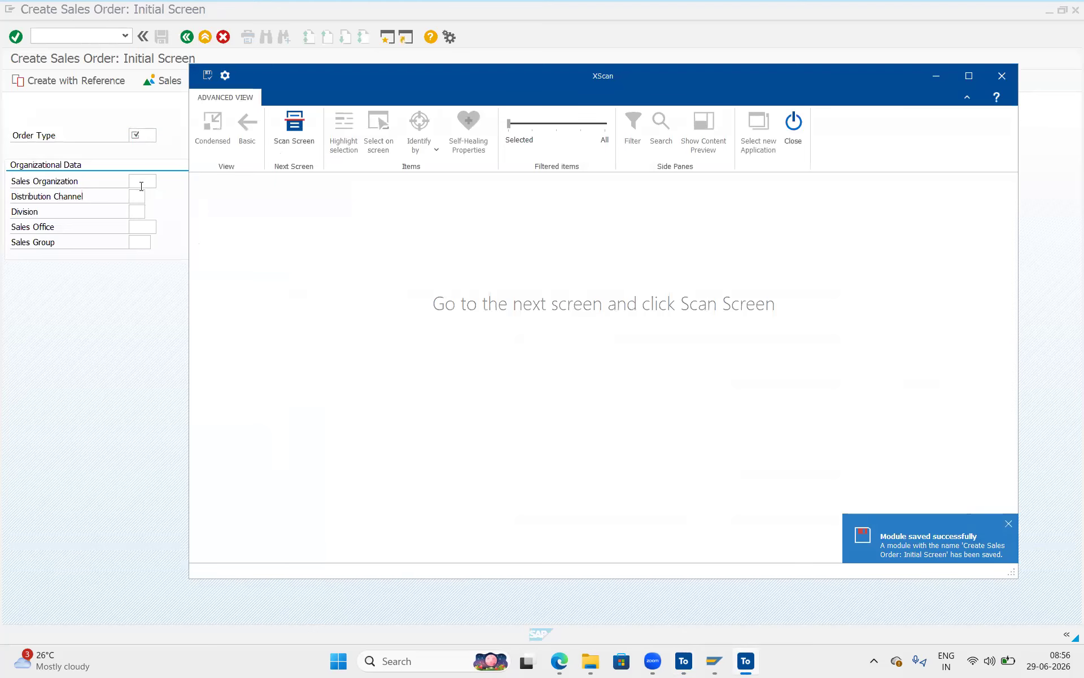
Review the SD_Flow records in Test Data Management, highlighting the VA01 row, then return to SAP.
left_click(98, 129)
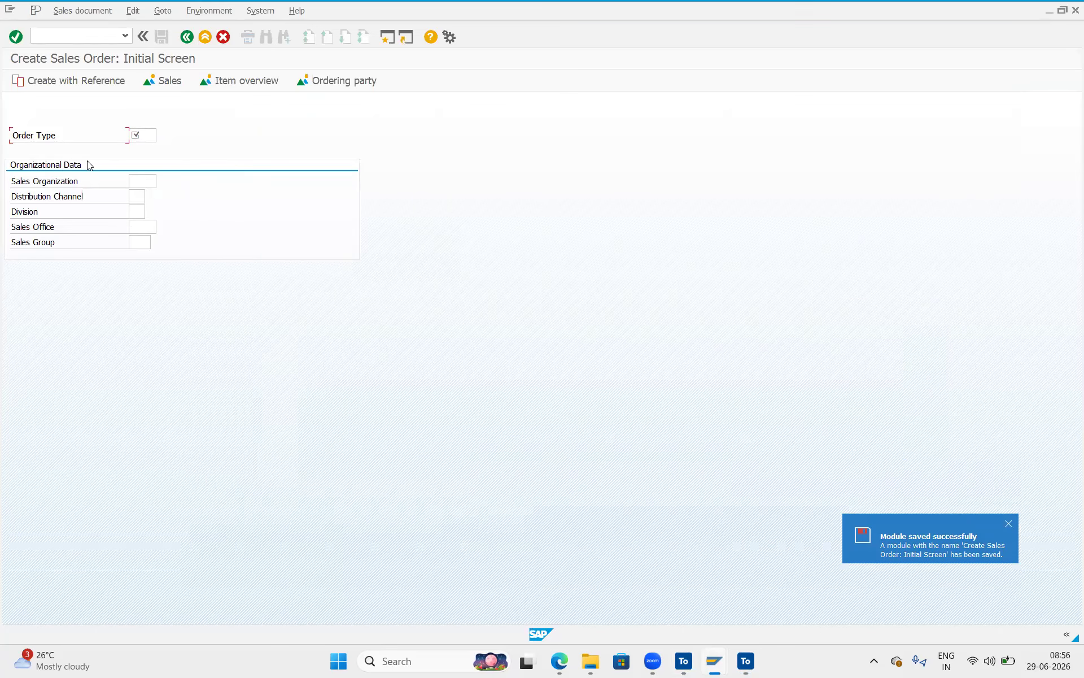
left_click(559, 661)
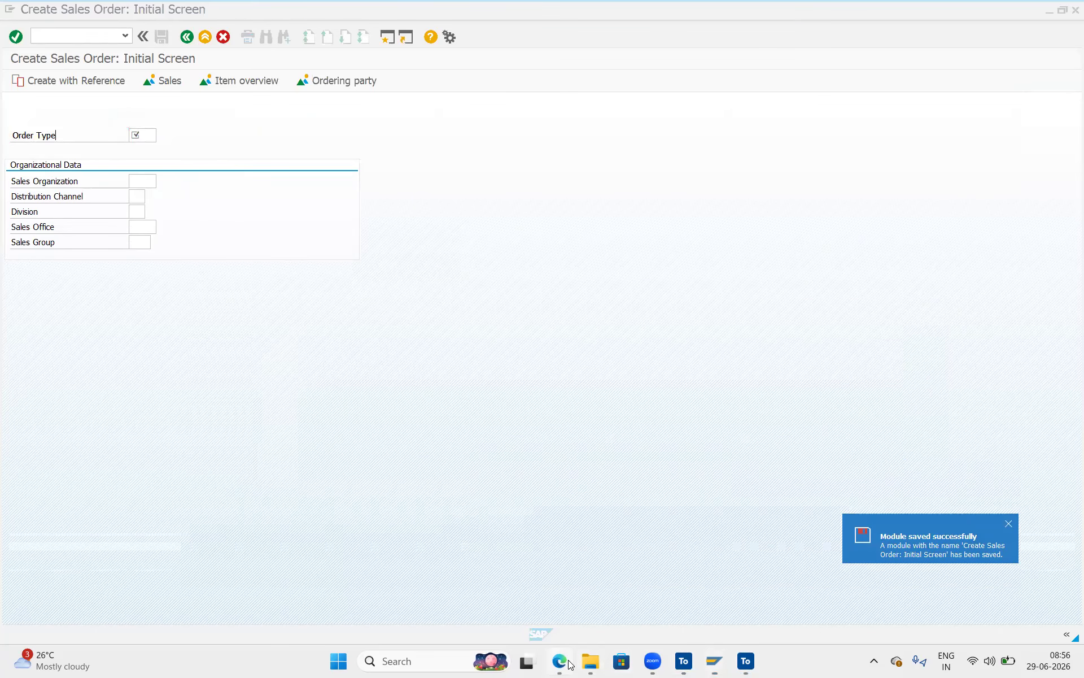
left_click(264, 281)
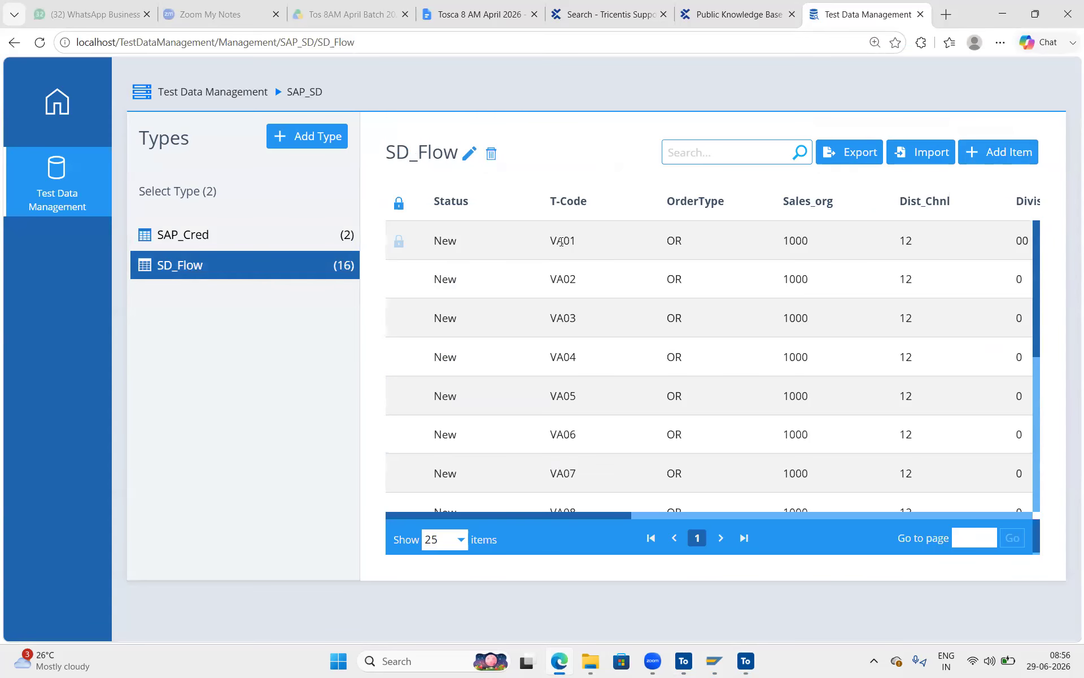
scroll(648, 276, "right", 5)
scroll(648, 277, "left", 5)
double_click(436, 240)
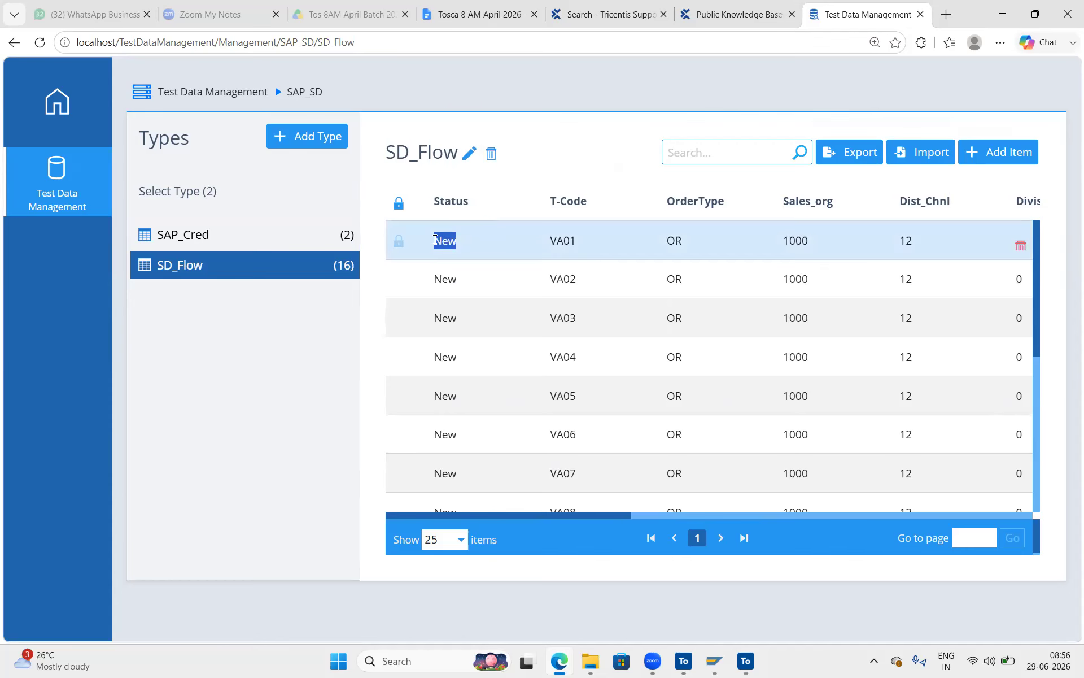
key("alt+Tab")
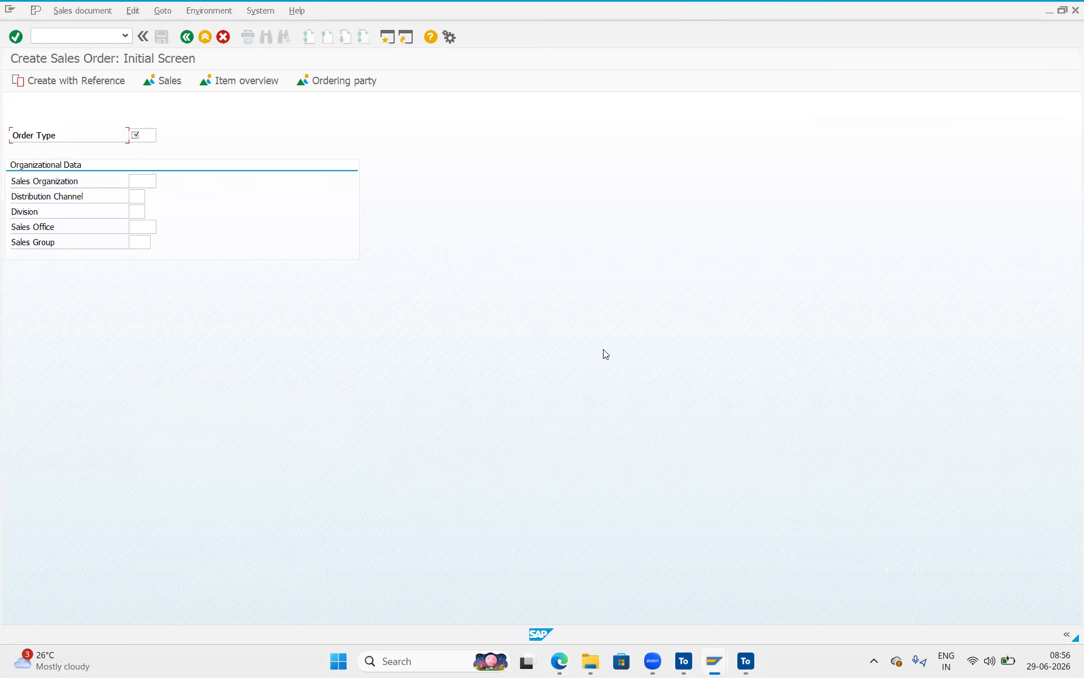
Copy the TestData step (SAP_Cred, alias Cred) from Test data into Process, above SAP Toolbar.
left_click(683, 660)
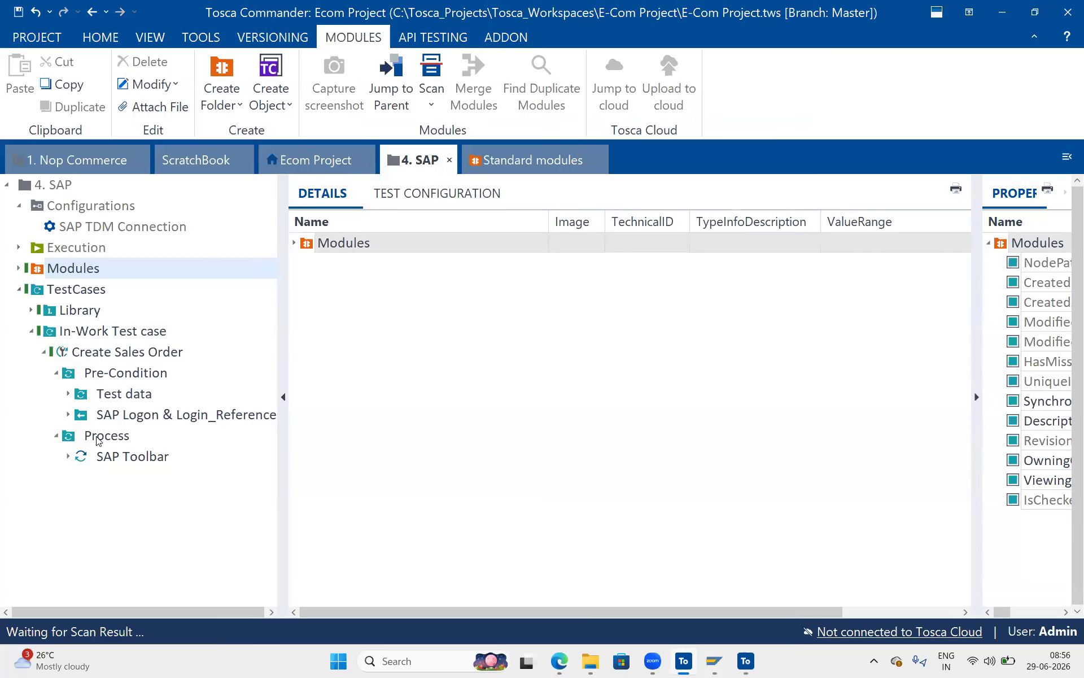
left_click(99, 437)
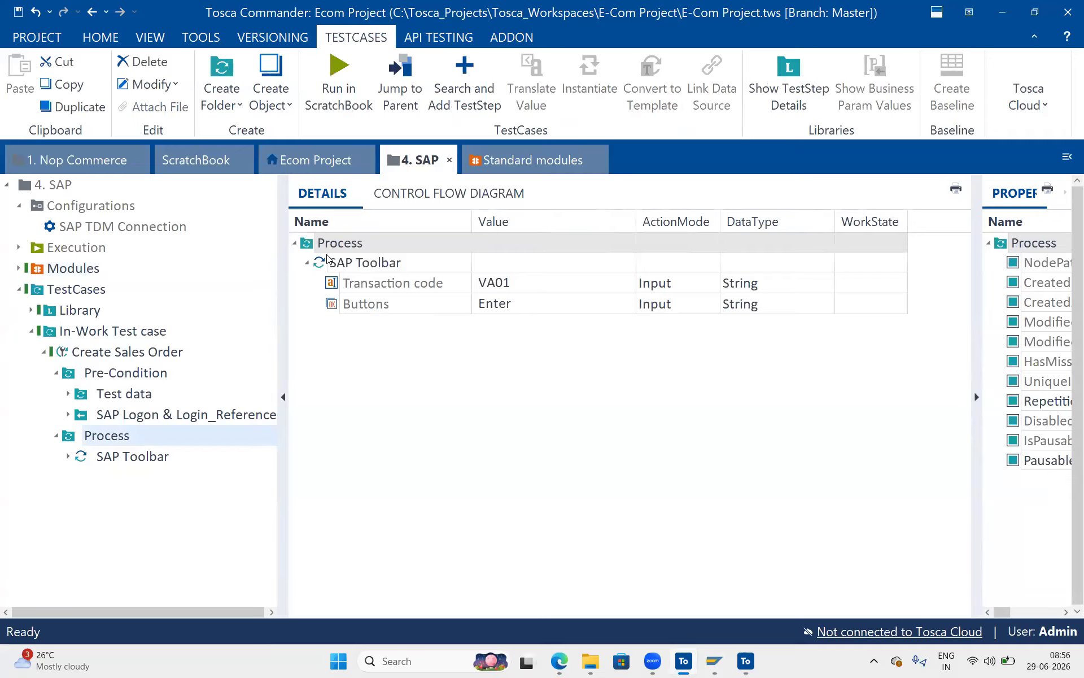
left_click(183, 393)
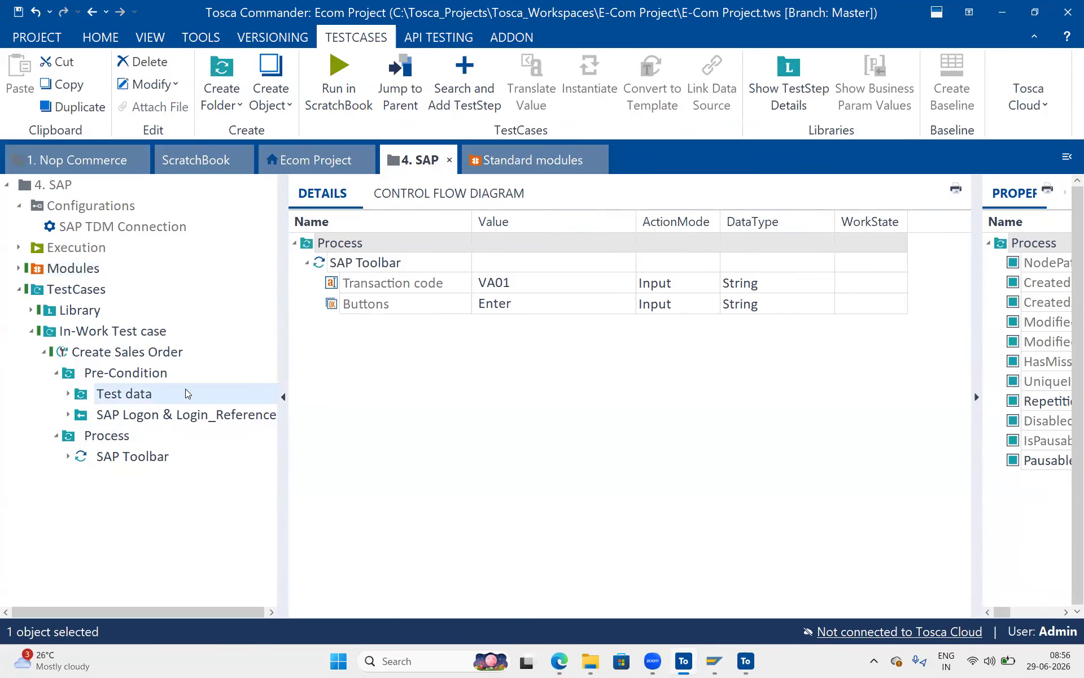
left_click(371, 266)
key("ctrl+c")
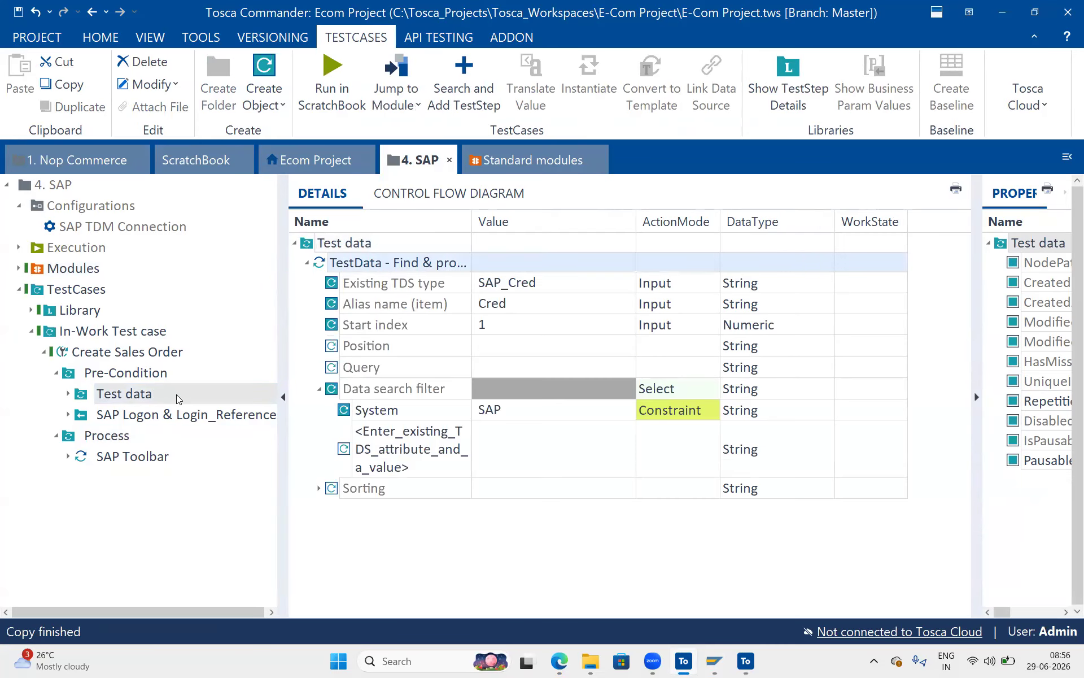
left_click(106, 445)
key("ctrl+v")
left_click_drag(109, 477, 96, 447)
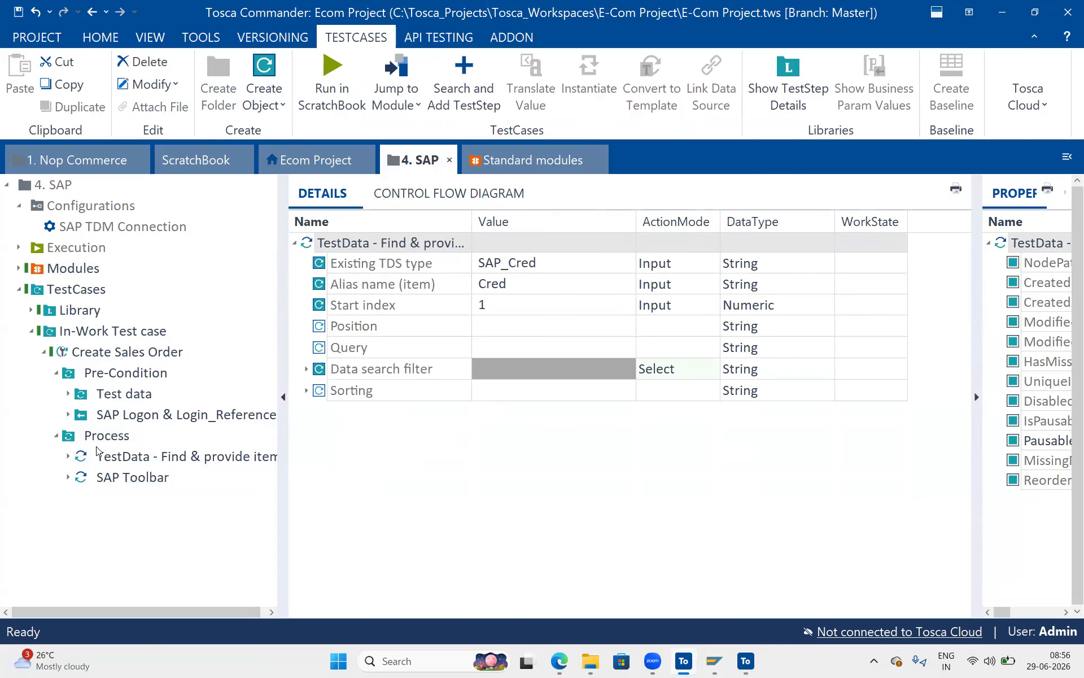
left_click(98, 441)
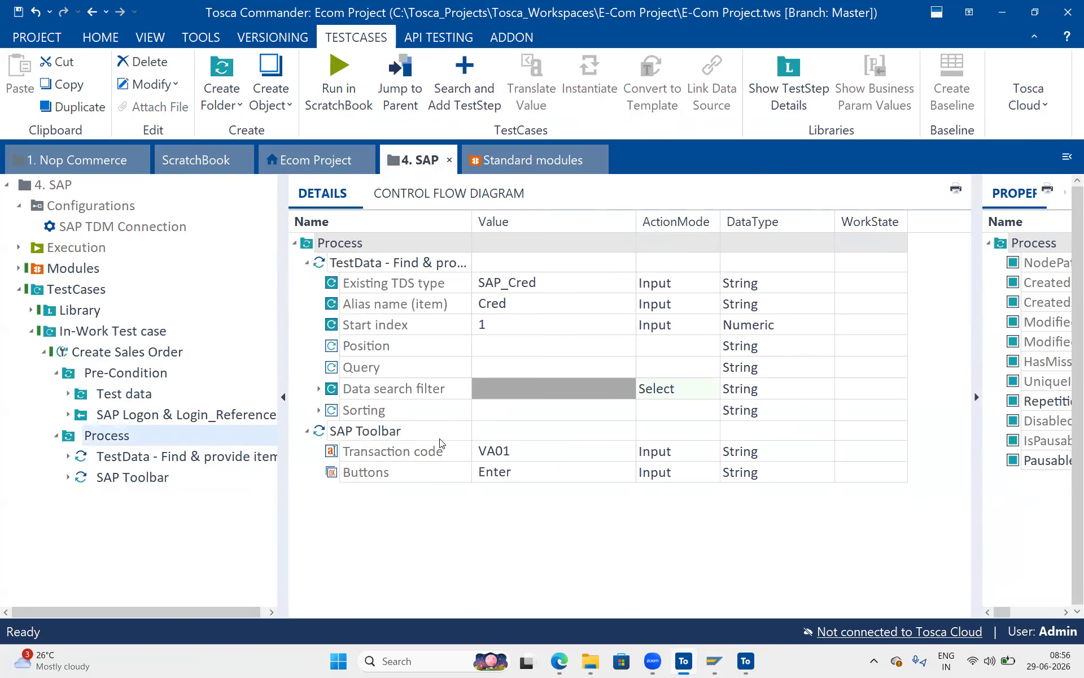
Delete the fixed VA01 Transaction code from the SAP Toolbar step.
left_click(530, 449)
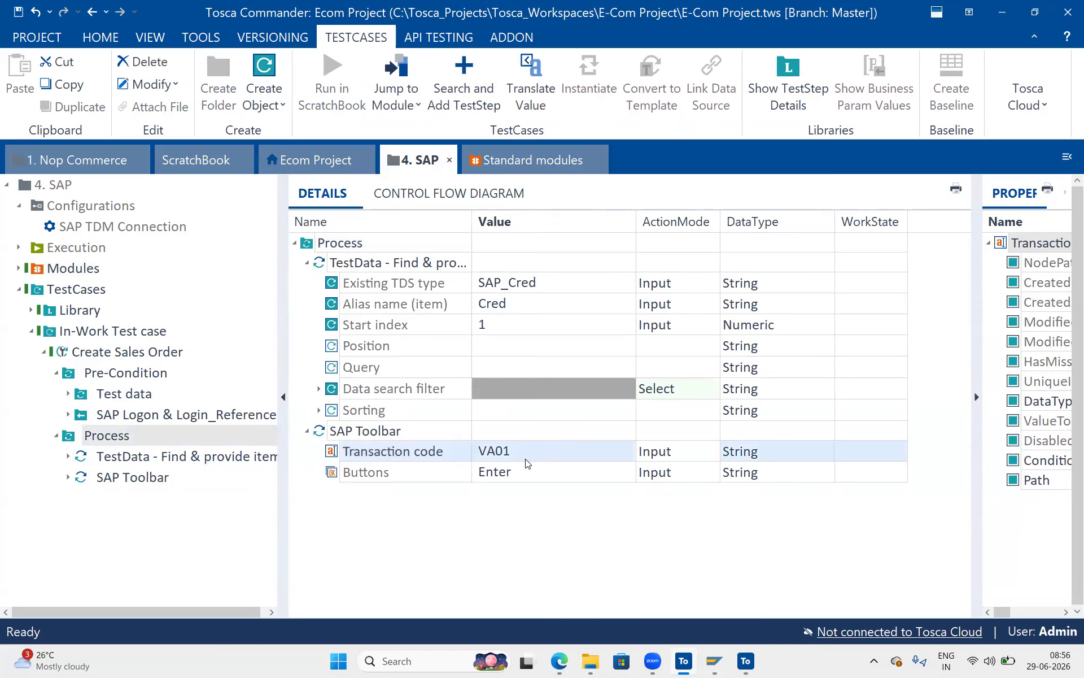
left_click(478, 458)
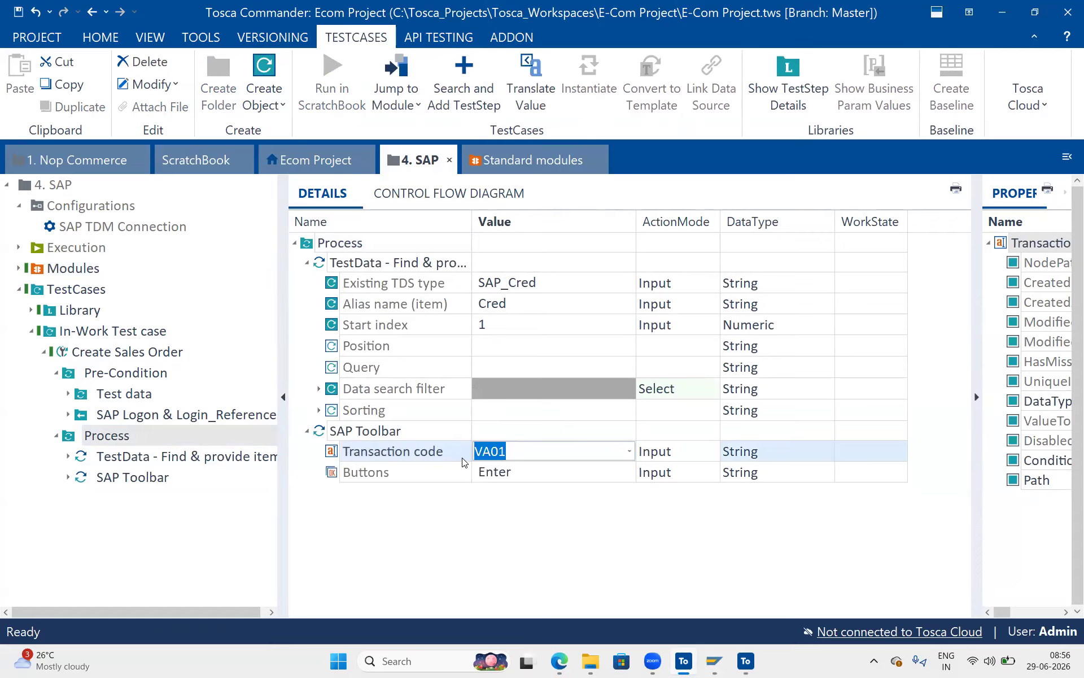
key("Delete")
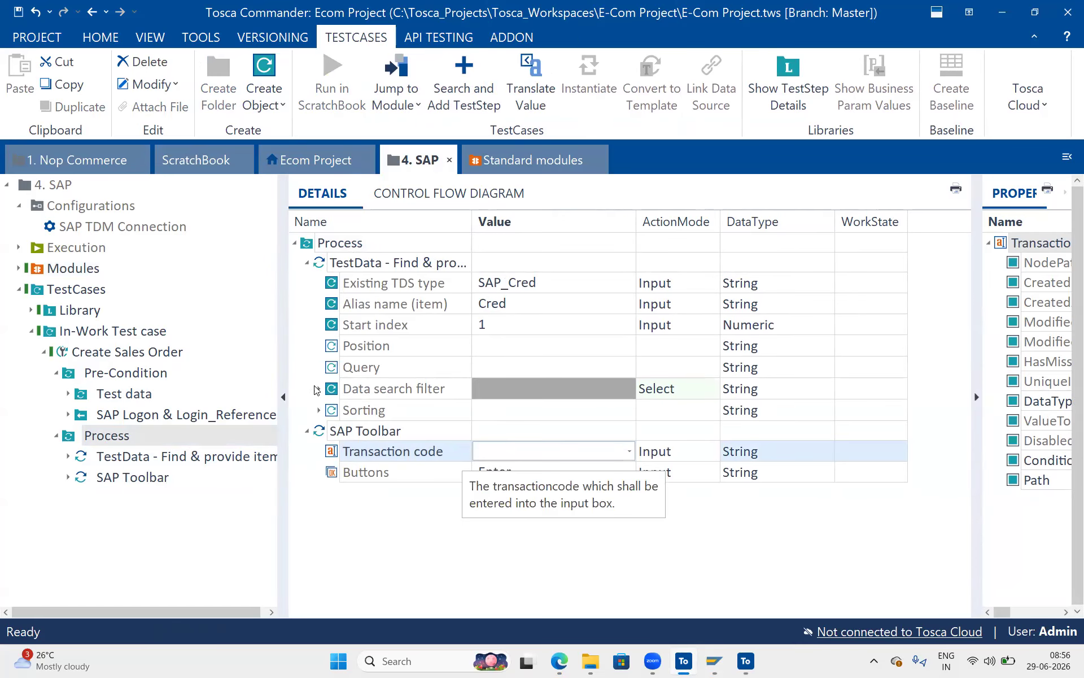
Set the Process TestData step's Existing TDS type to SD_Flow.
left_click(319, 390)
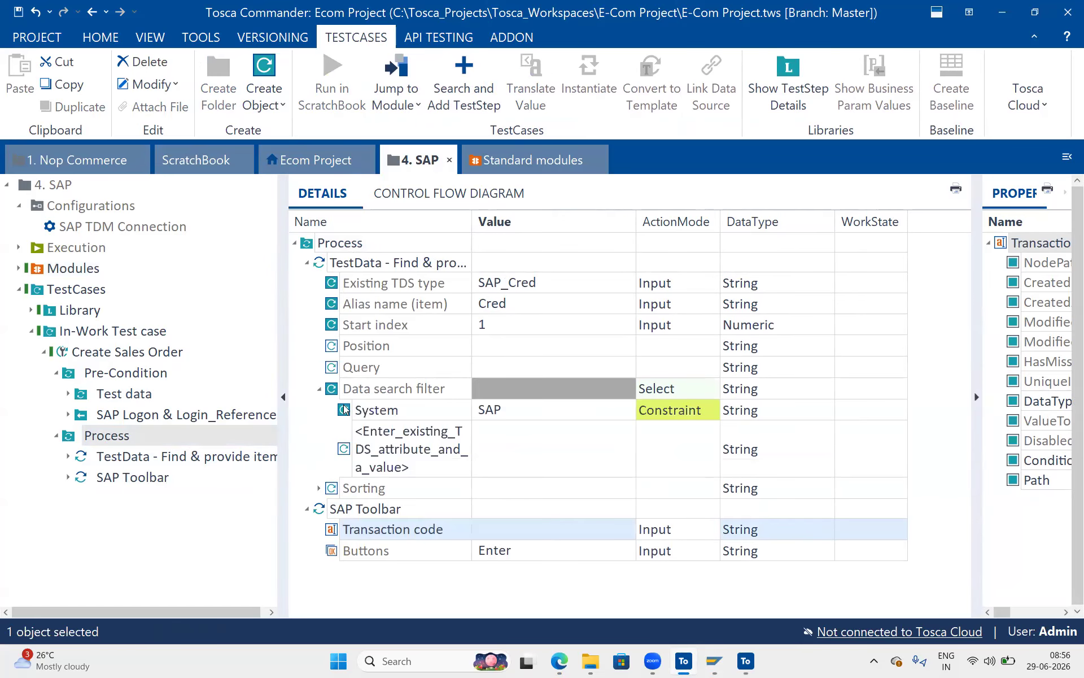
left_click(549, 286)
left_click(548, 286)
left_click(629, 286)
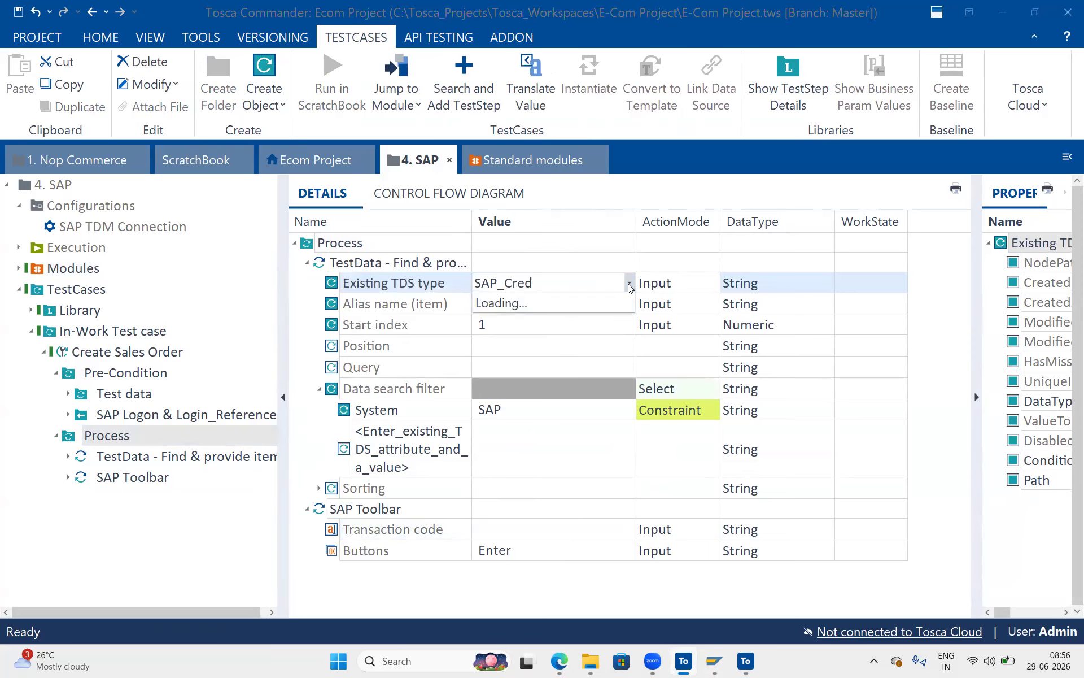
left_click(585, 302)
left_click(585, 303)
left_click(628, 283)
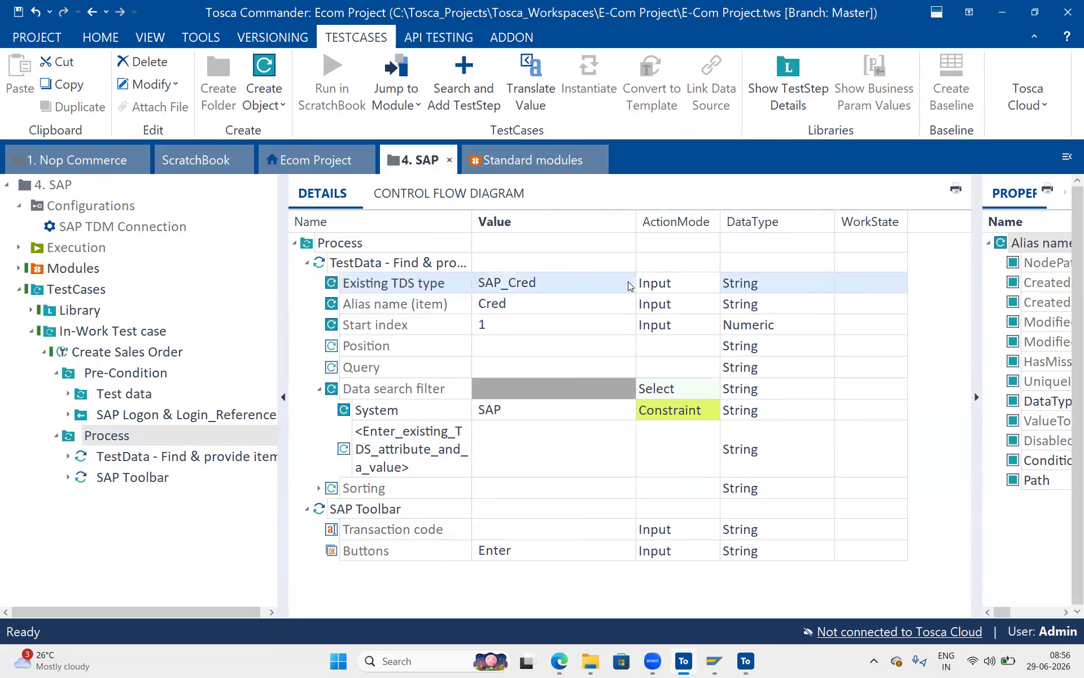
left_click(630, 286)
left_click(630, 286)
left_click(630, 286)
left_click(630, 286)
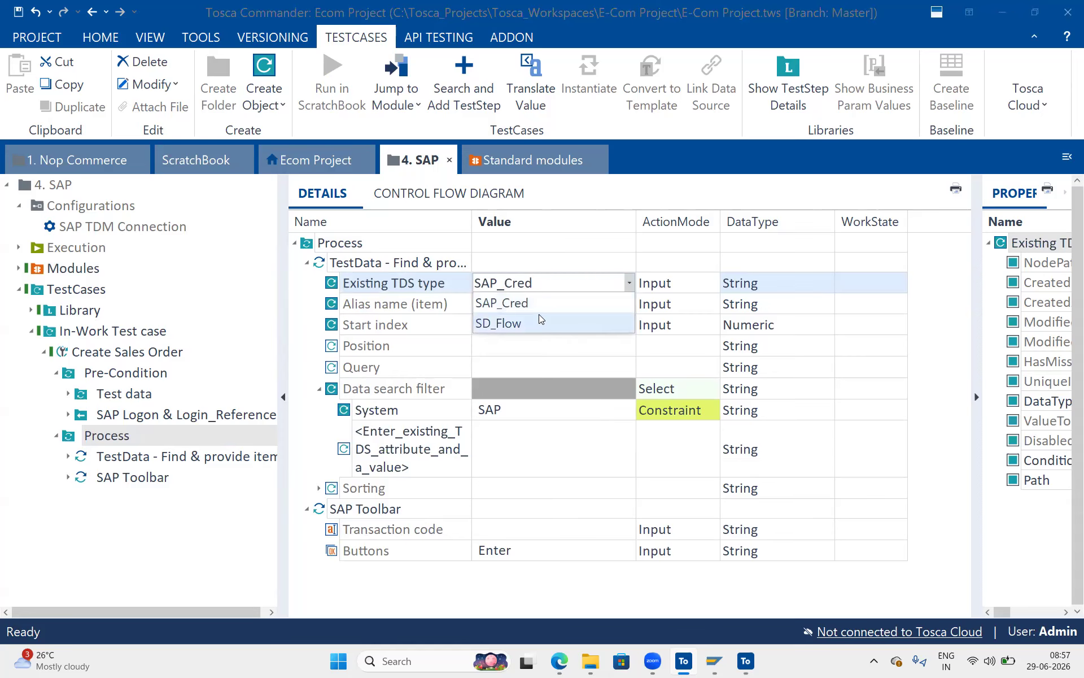
left_click(538, 317)
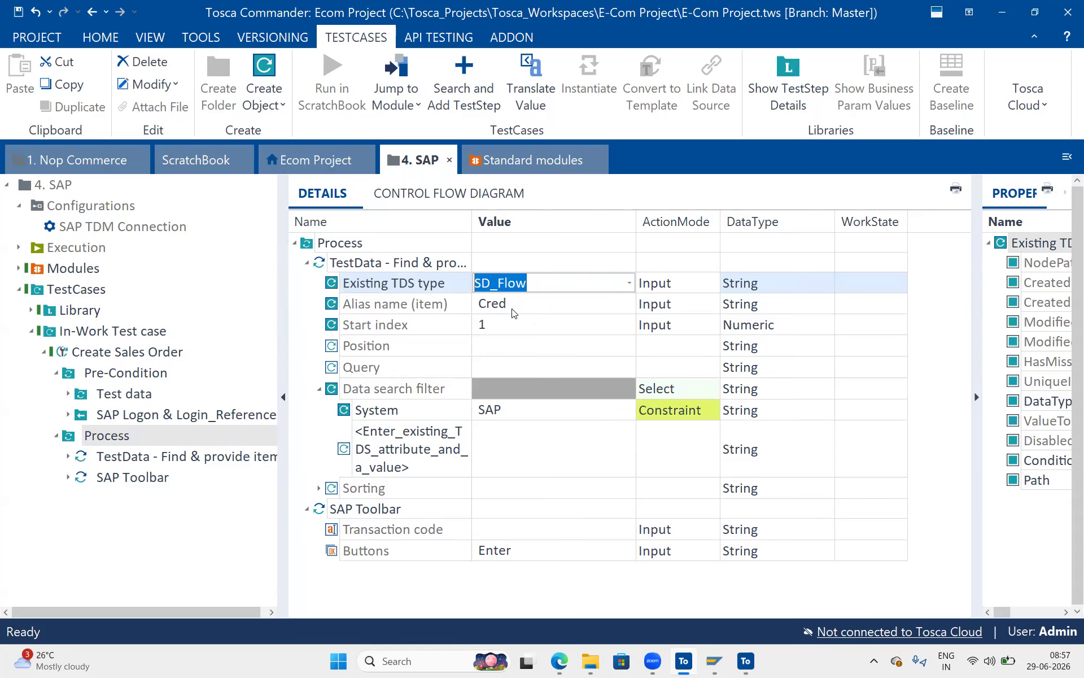
Set the alias name to SD and the filter value to VA01.
left_click(514, 310)
left_click(518, 302)
type("SD")
left_click(423, 404)
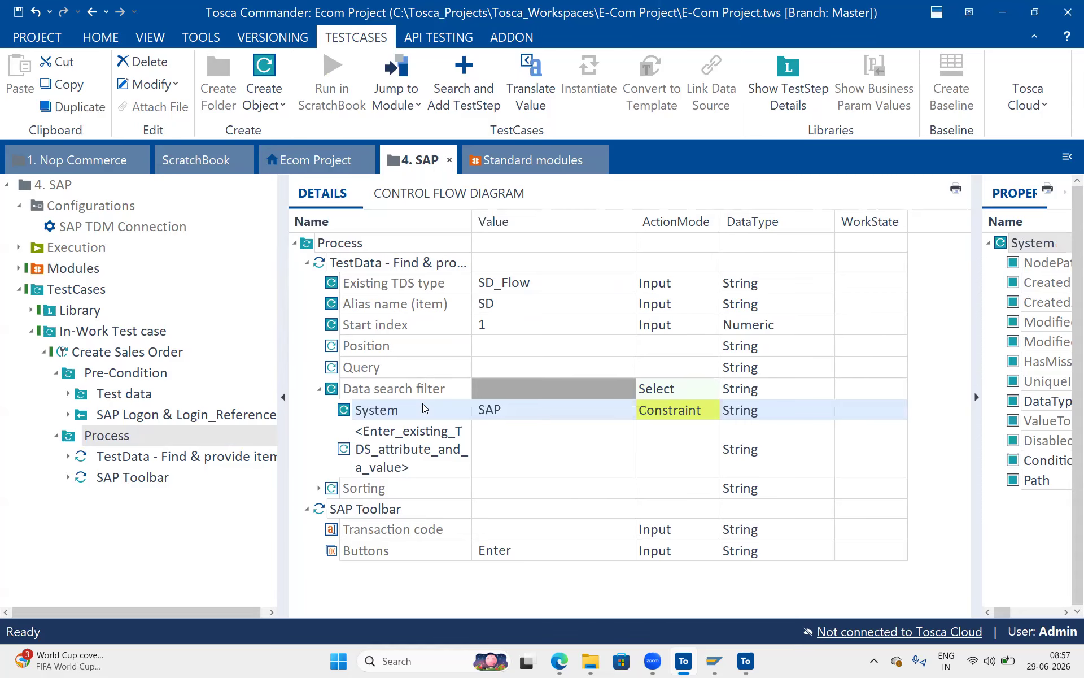
left_click(402, 410)
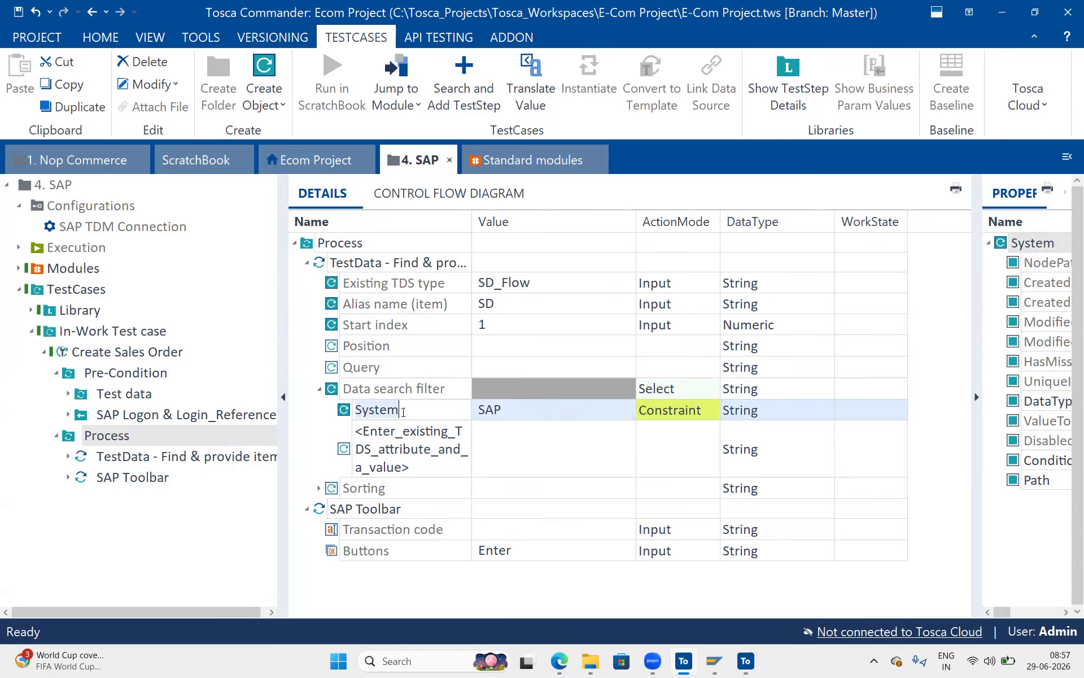
left_click(508, 405)
left_click(508, 405)
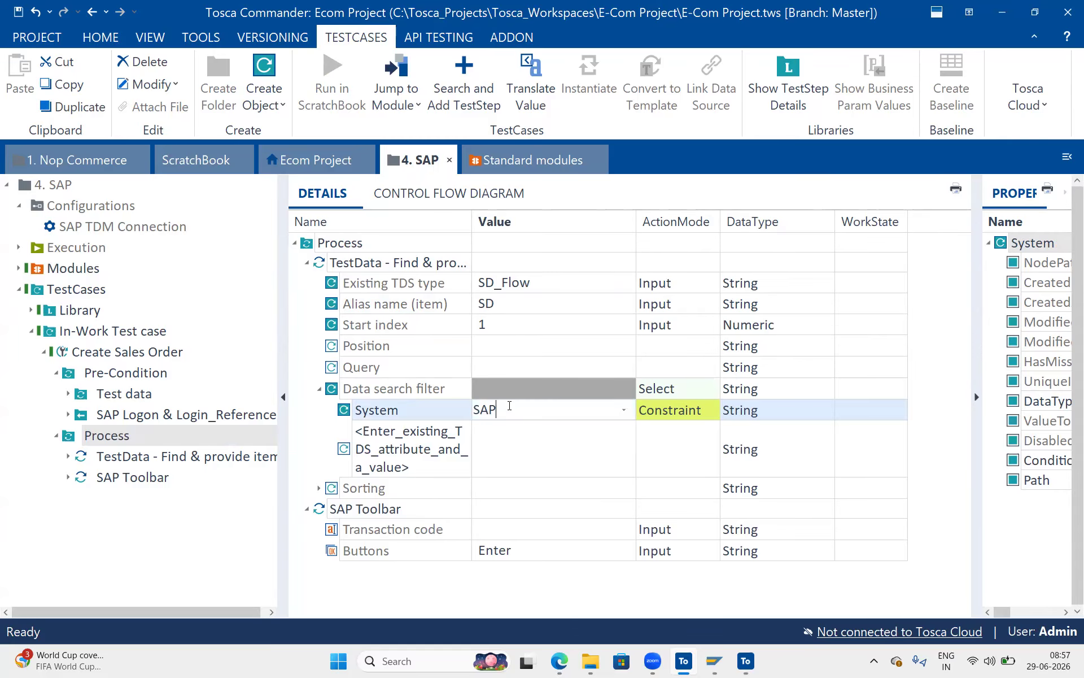
type("VA01")
left_click(511, 460)
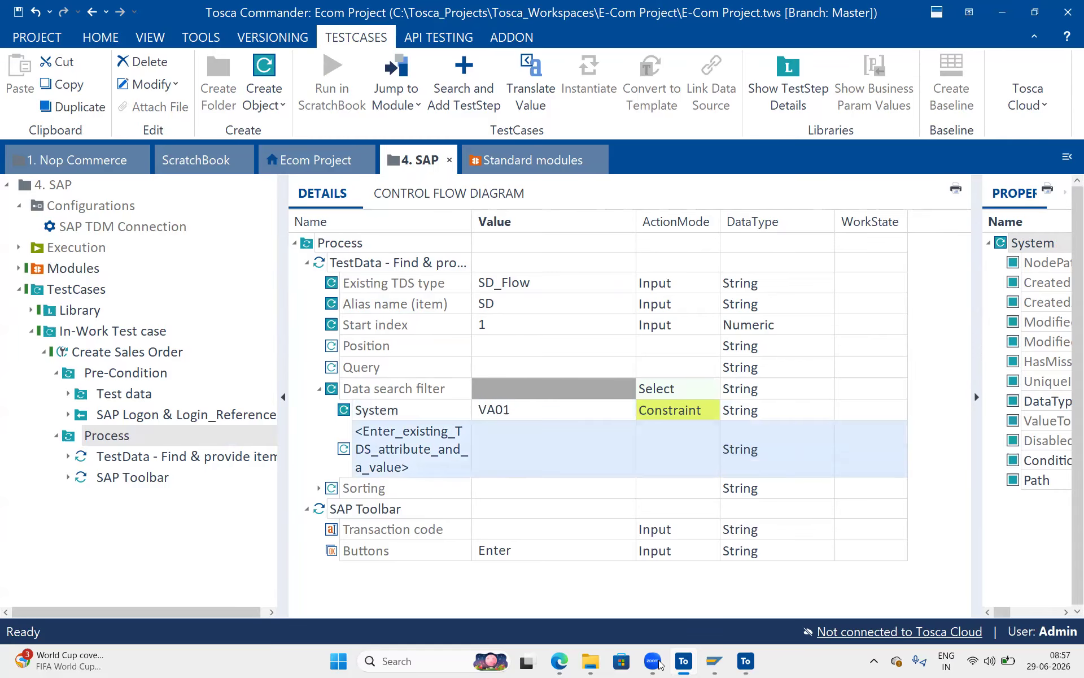
Rename the System filter attribute to T-Code, copied from the SD_Flow column heading.
left_click(559, 661)
left_click_drag(603, 205, 547, 207)
key("ctrl+c")
key("alt+Tab")
left_click(413, 416)
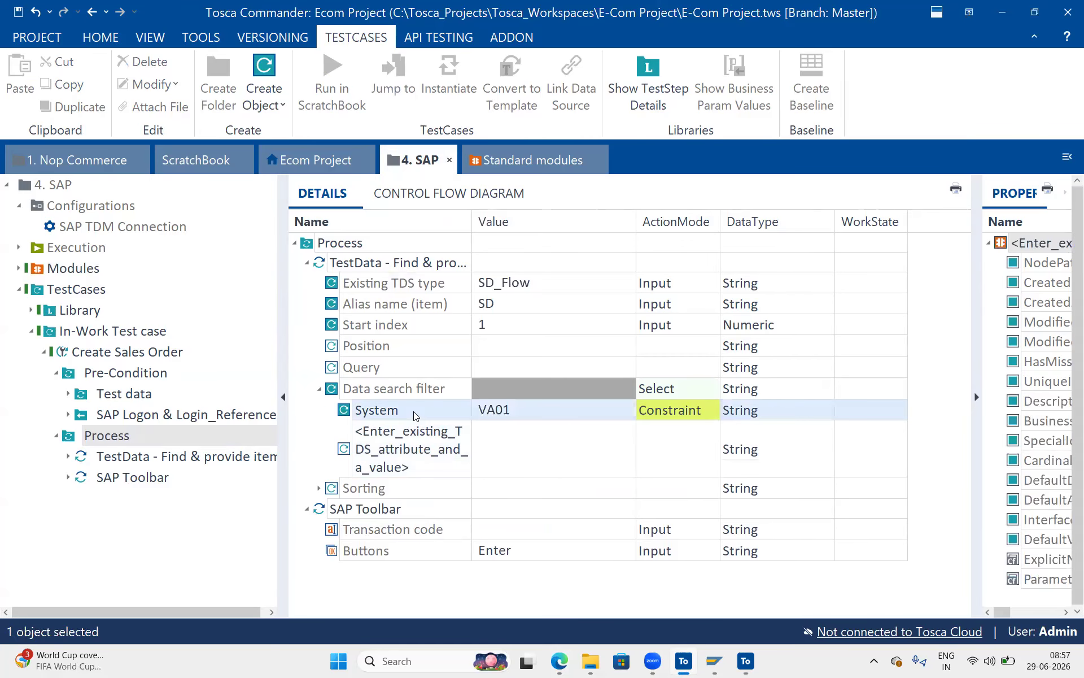
key("F2")
key("BackSpace")
key("ctrl+v")
left_click(440, 464)
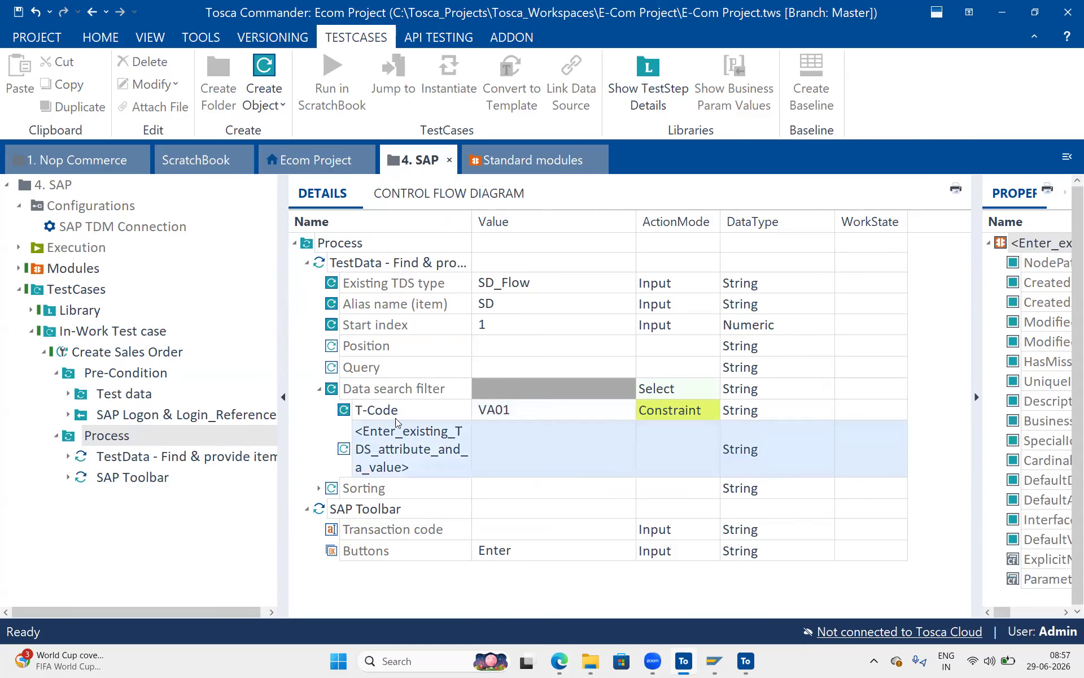
left_click(486, 417)
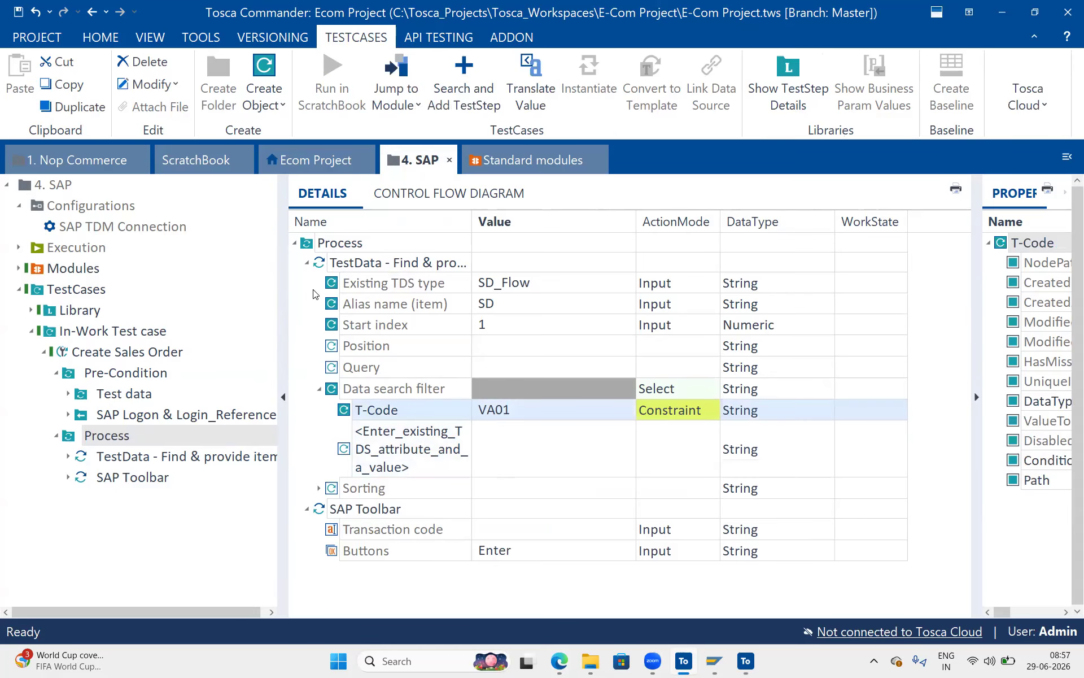
Set the SAP Toolbar Transaction code to {TDS[SD.T-Code]} and collapse the TestData step details.
left_click(504, 536)
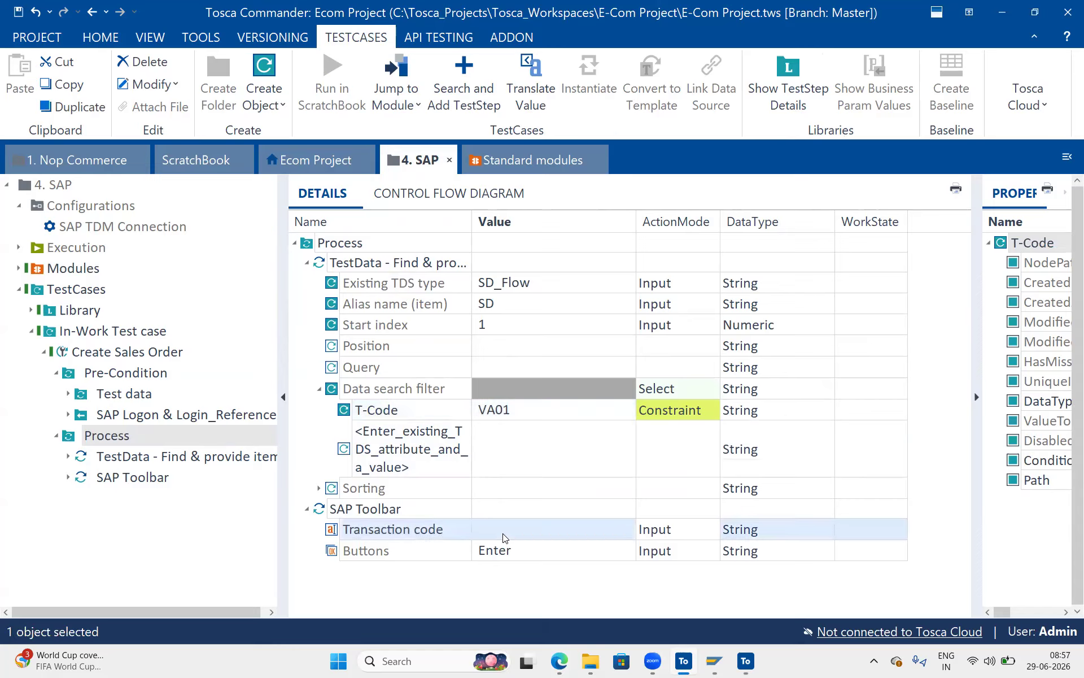
type("{T")
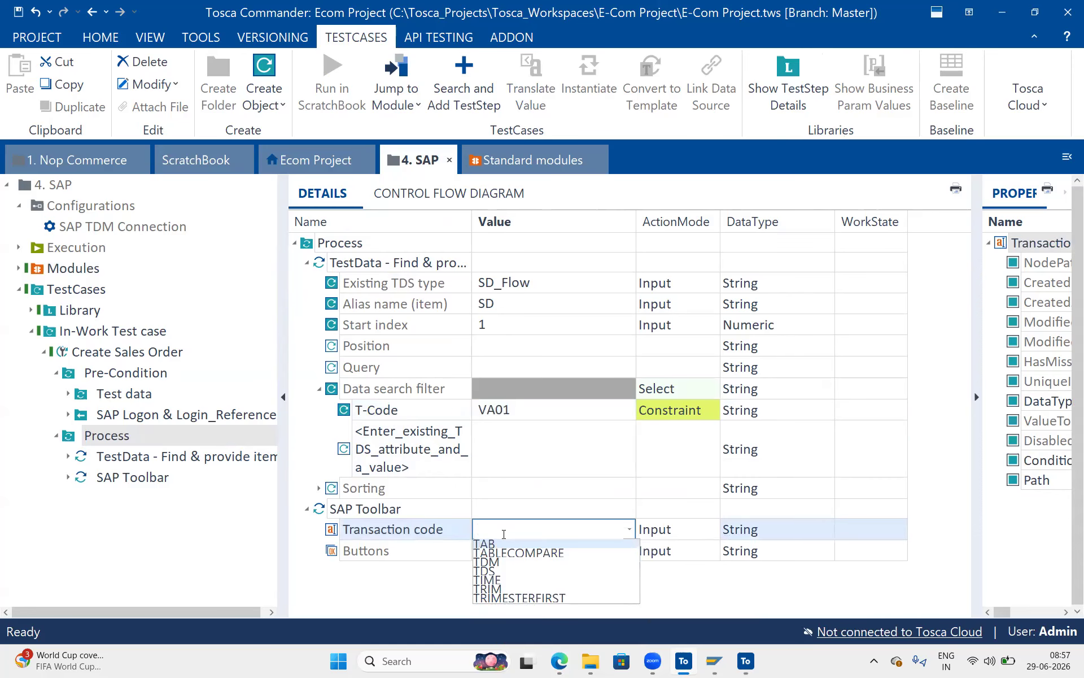
type("DS[]}")
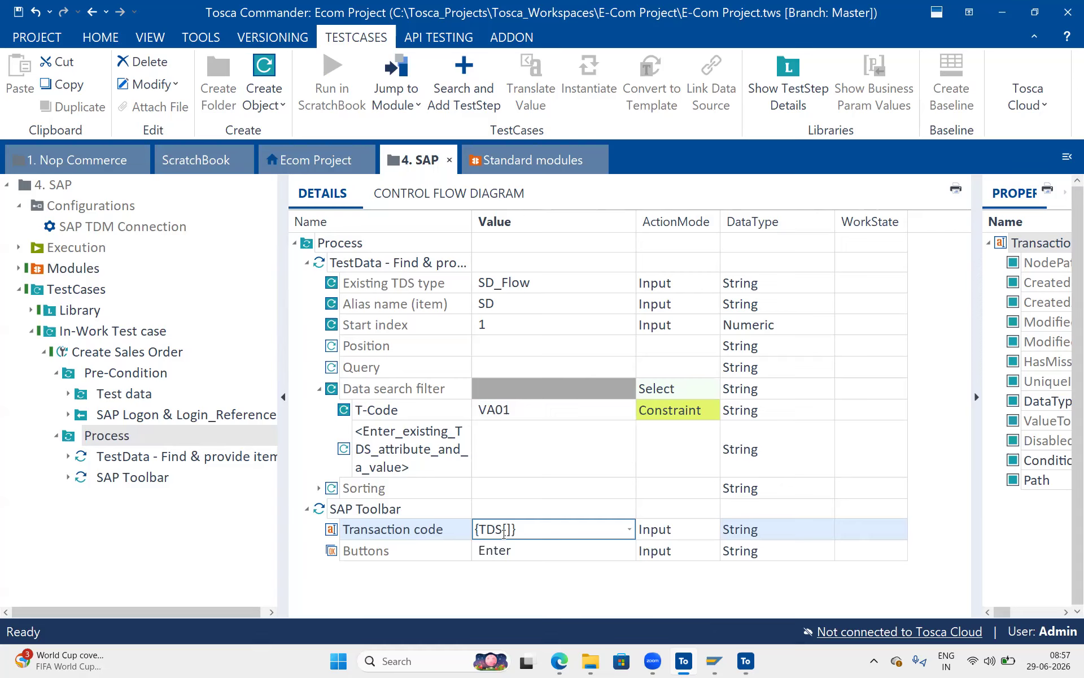
type("SD.T-")
key("ctrl+a")
key("BackSpace")
type("{TDS[SD.T-Code]}")
key("Return")
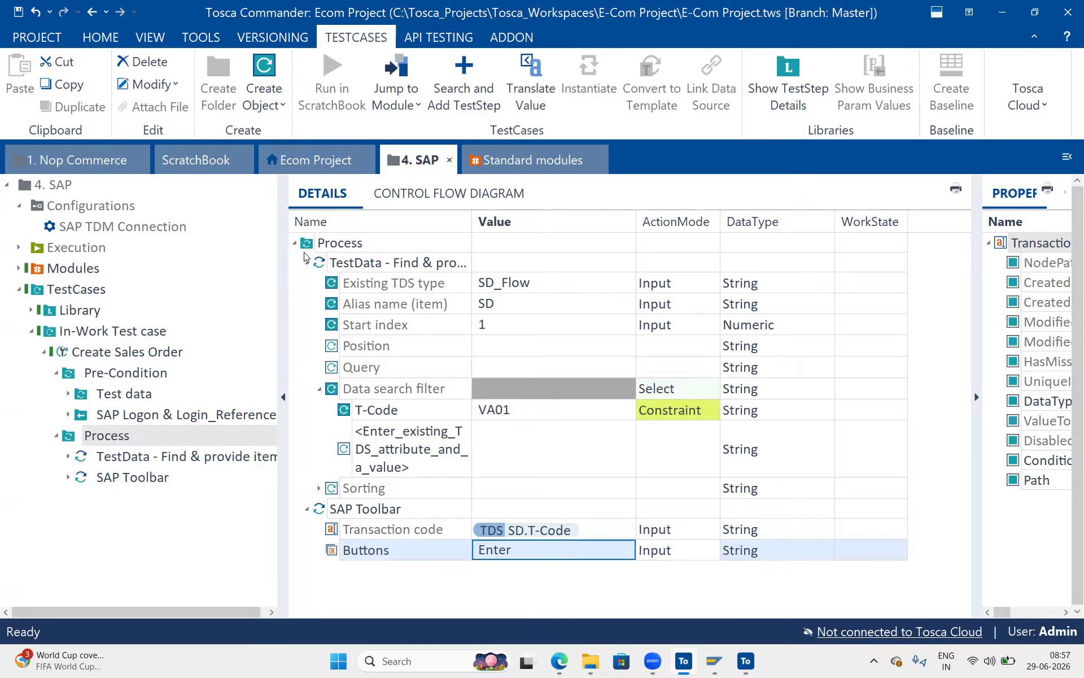
left_click(306, 262)
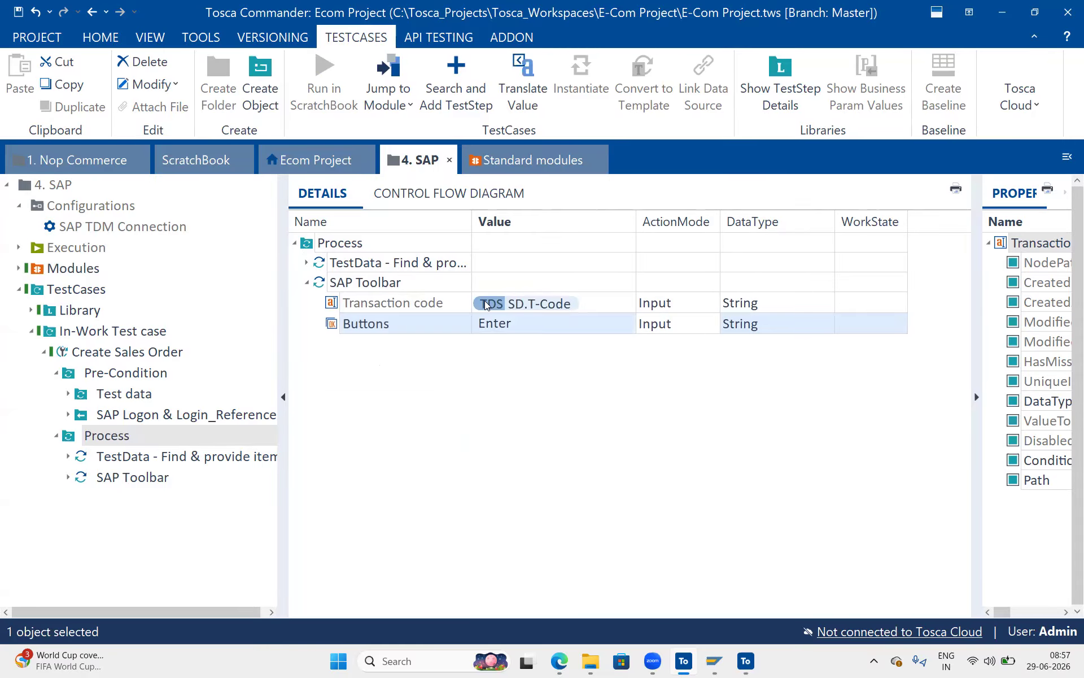
Add the Create Sales Order: Initial Screen module to Process and widen the Value column.
left_click(19, 268)
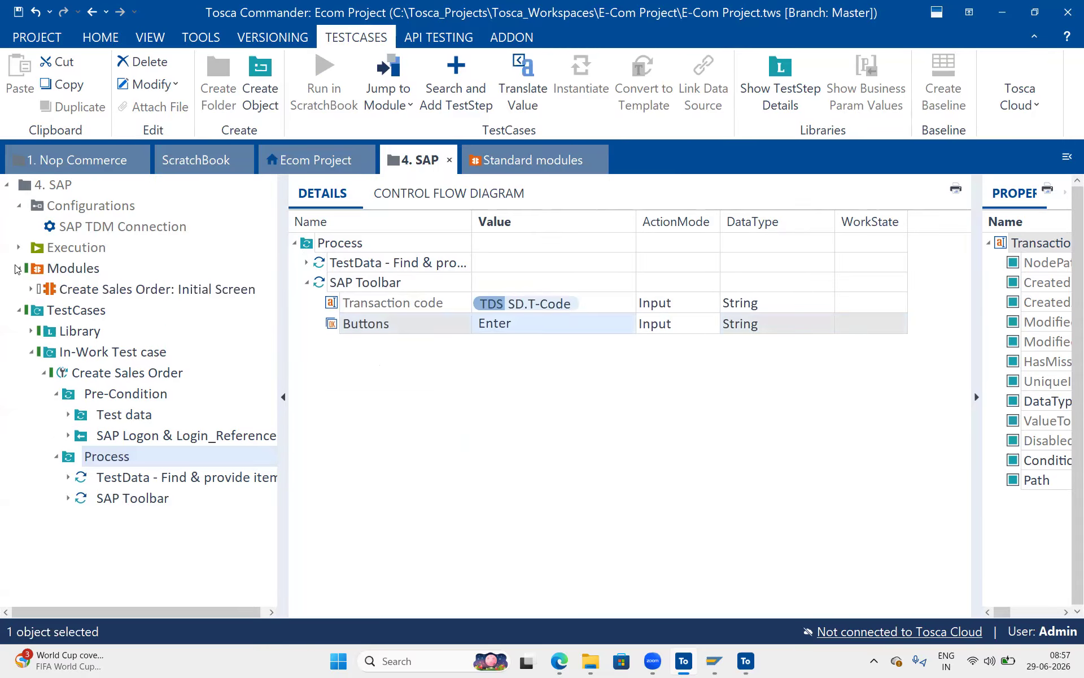
left_click_drag(54, 288, 148, 512)
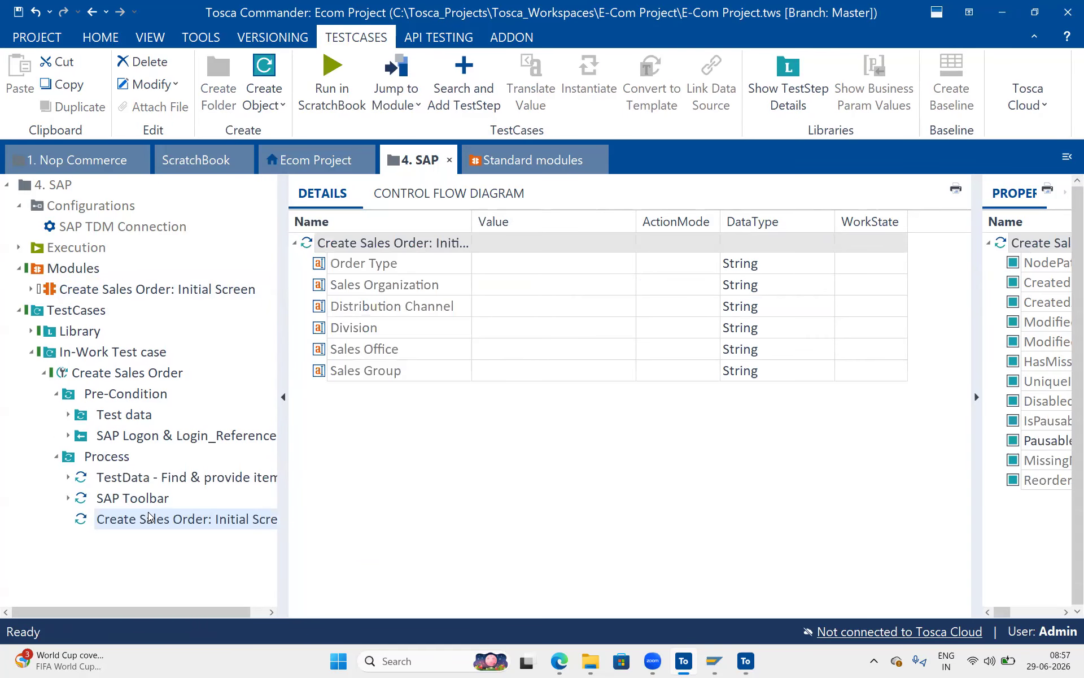
left_click(496, 265)
left_click(487, 284)
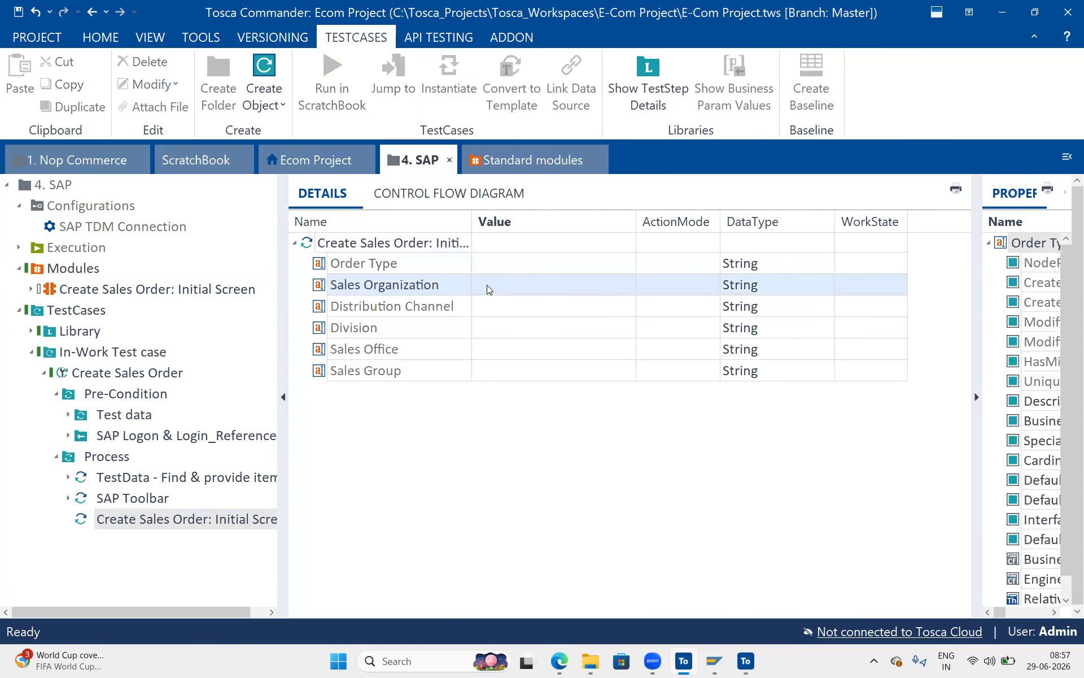
left_click(496, 312)
left_click(506, 325)
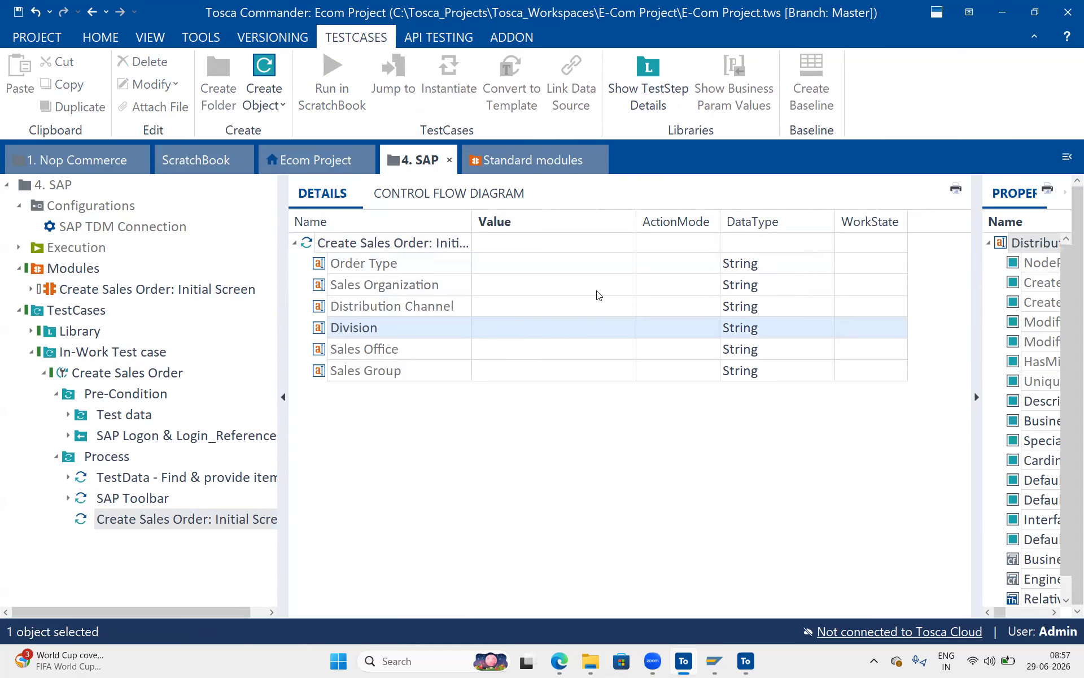
left_click_drag(637, 222, 676, 211)
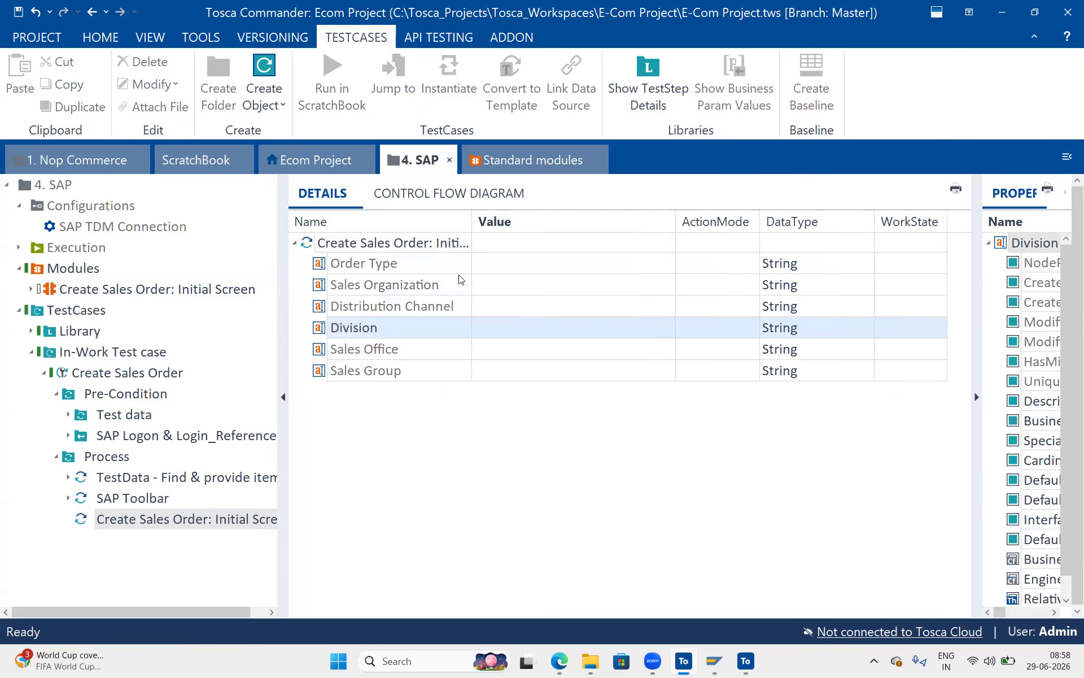
Enter {TDS[SD.]} as the start of the Order Type value.
left_click(506, 262)
left_click(506, 261)
type("{")
key("BackSpace")
key("BackSpace")
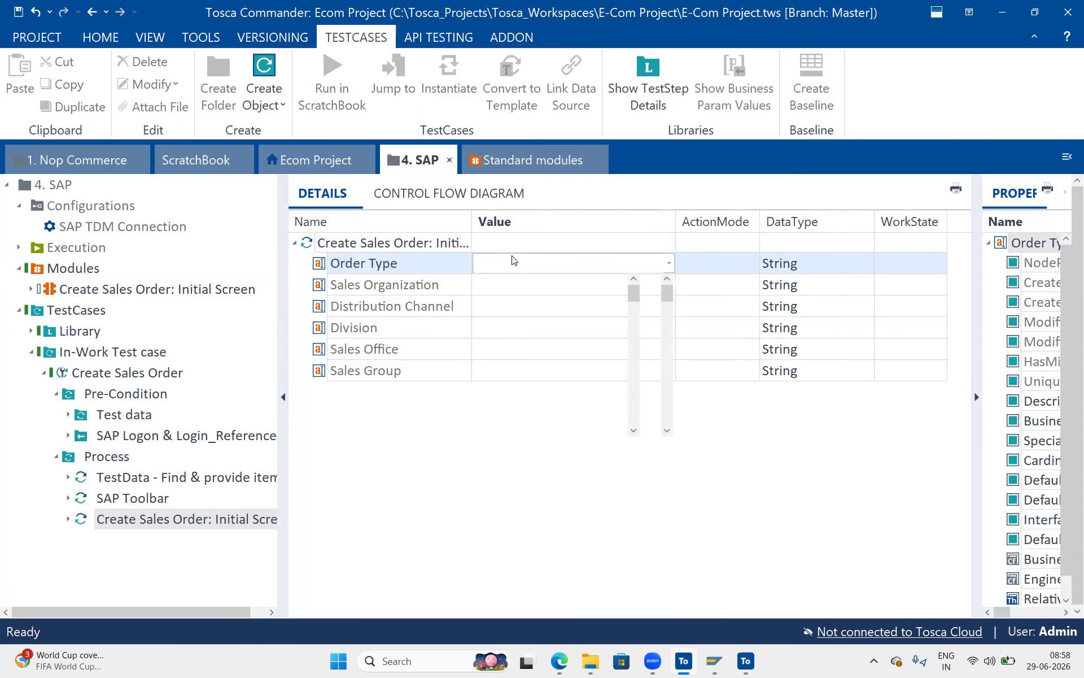
type("{TDS{}}")
key("Return")
left_click(510, 264)
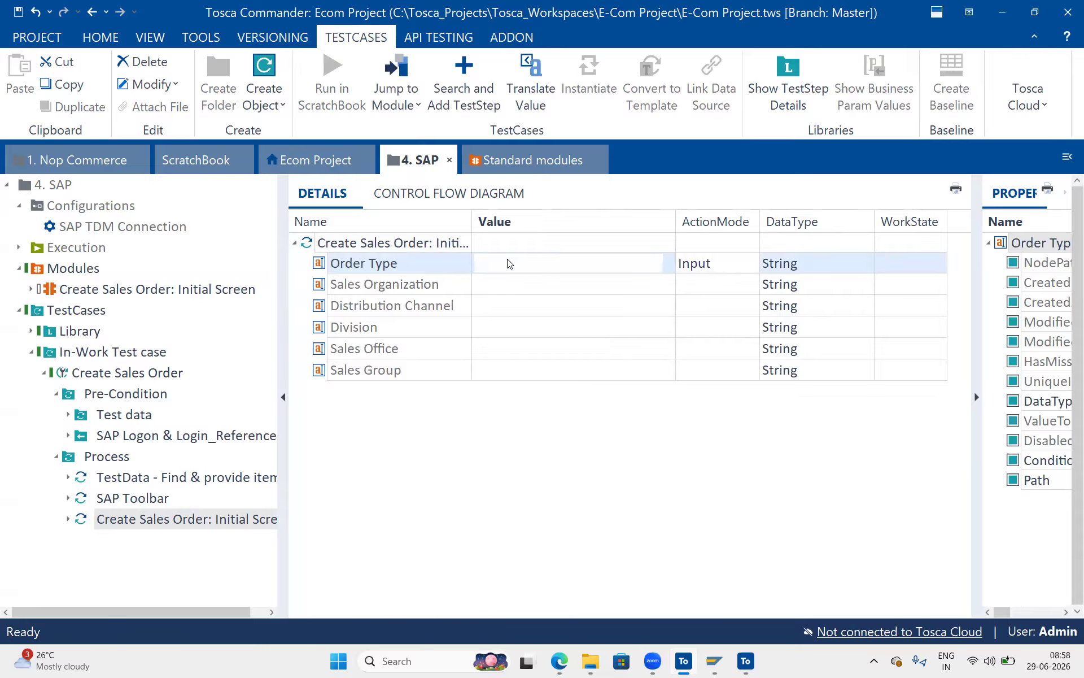
left_click(510, 264)
key("BackSpace")
key("BackSpace")
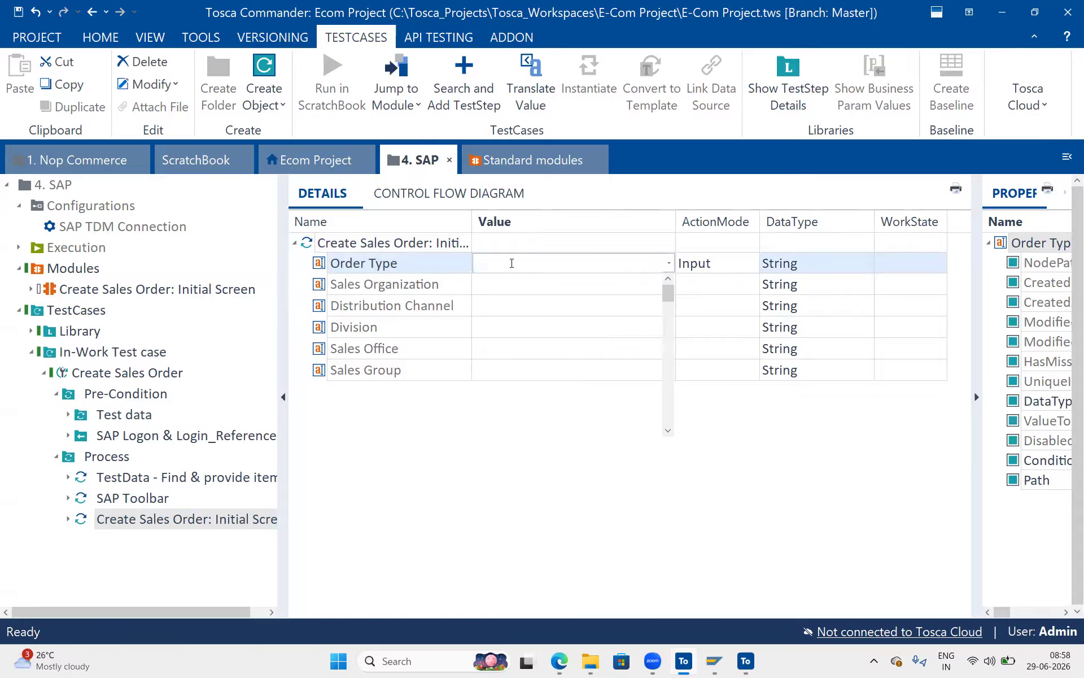
type("[]")
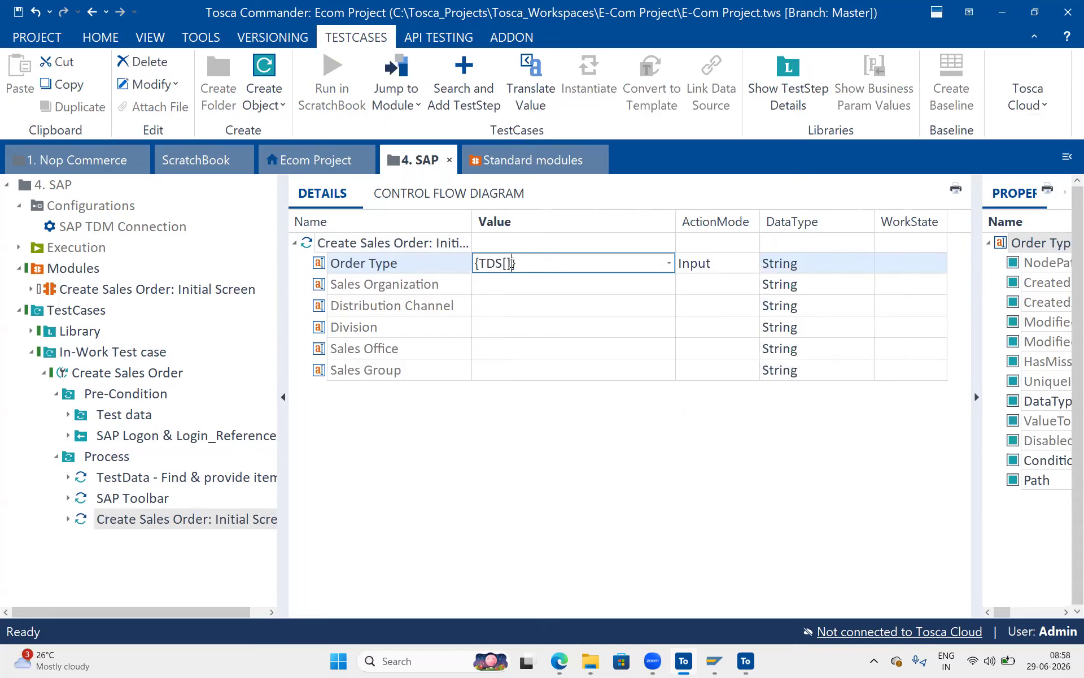
type("SD.")
Complete the Order Type expression with the OrderType column name copied from Test Data Management.
left_click(559, 660)
left_click_drag(734, 202, 669, 208)
key("ctrl+c")
left_click(669, 209)
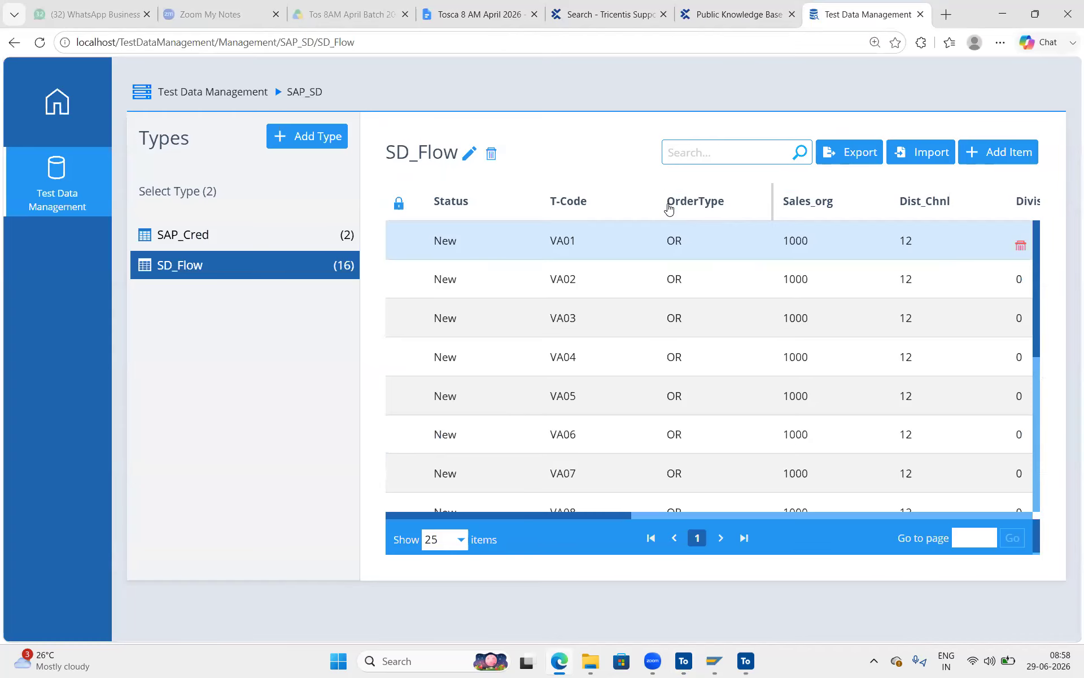
key("alt+Tab")
key("ctrl+v")
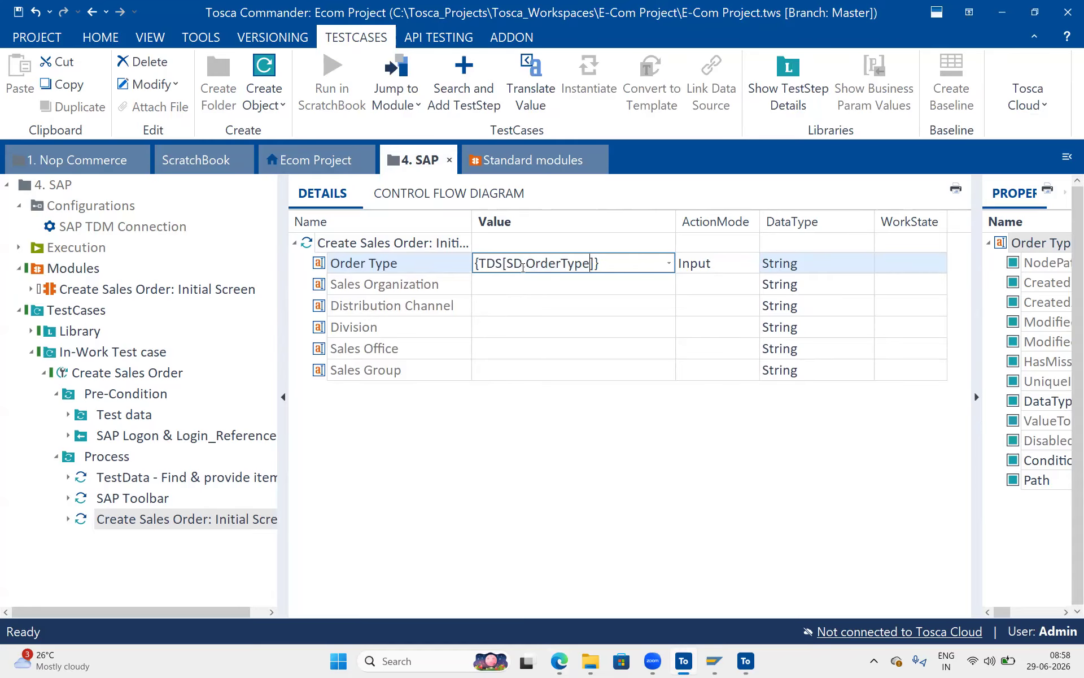
Copy the Order Type TDS expression into Sales Organization, Distribution Channel and Division.
left_click(519, 292)
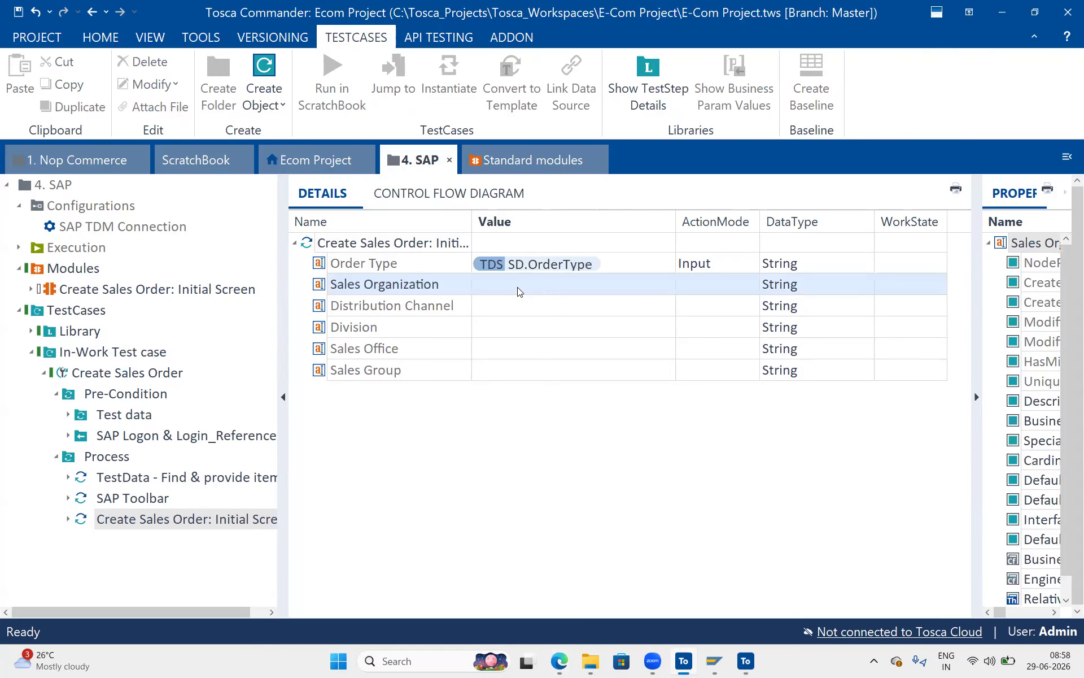
left_click(611, 263)
left_click(610, 263)
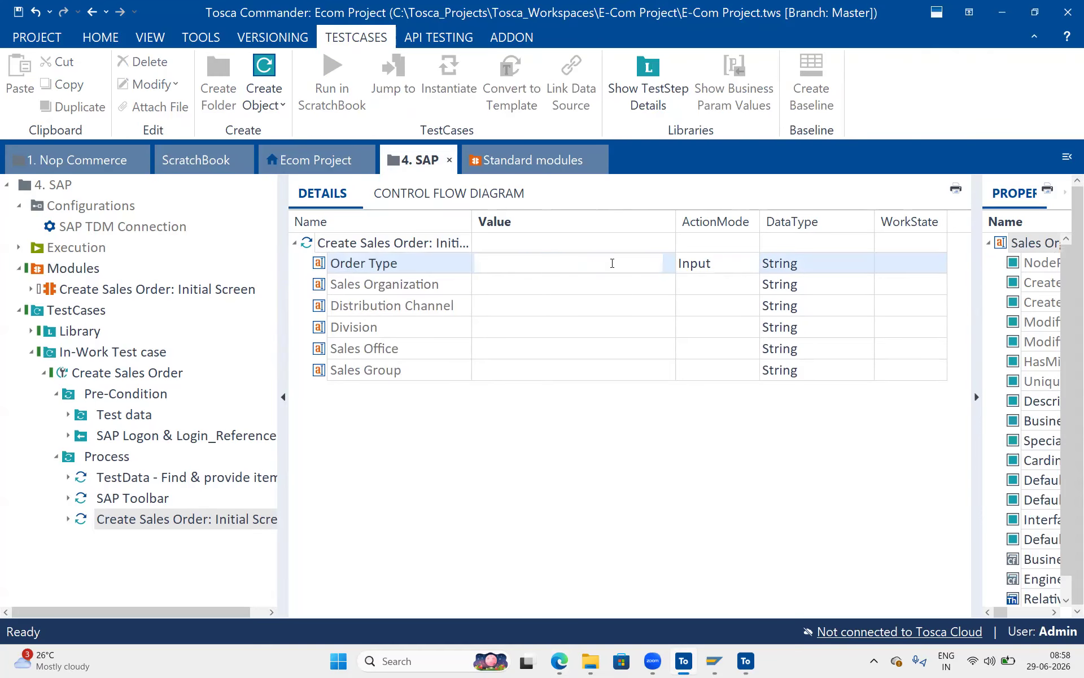
key("ctrl+a")
key("ctrl+c")
left_click(530, 288)
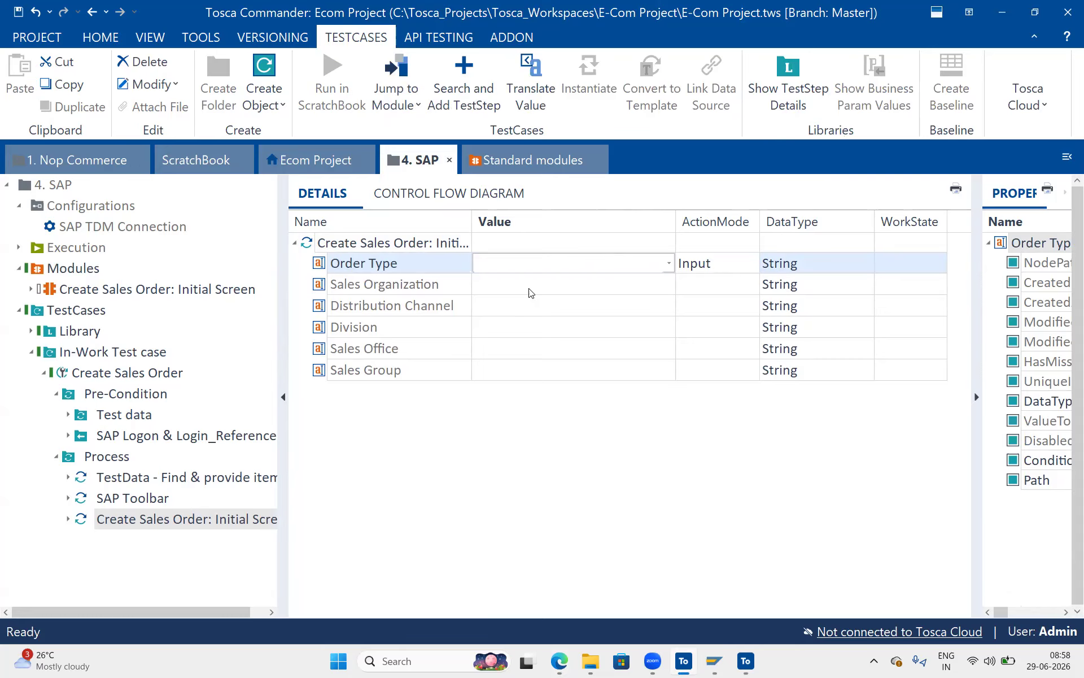
key("ctrl+v")
key("ctrl+z")
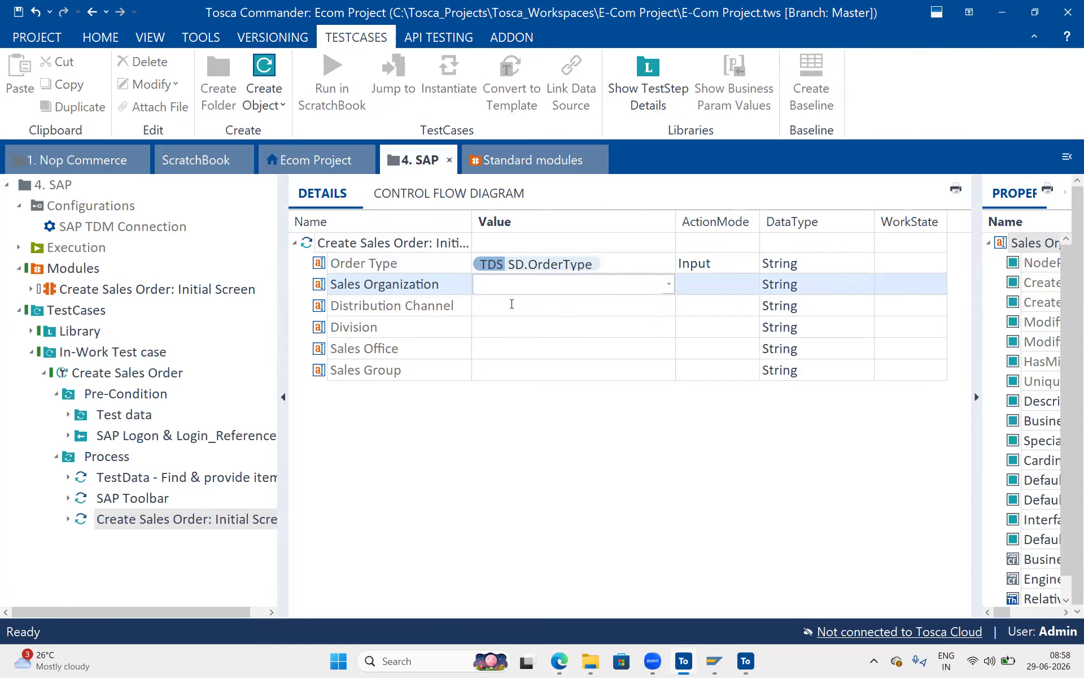
left_click(511, 304)
key("ctrl+v")
key("ctrl+z")
left_click(509, 325)
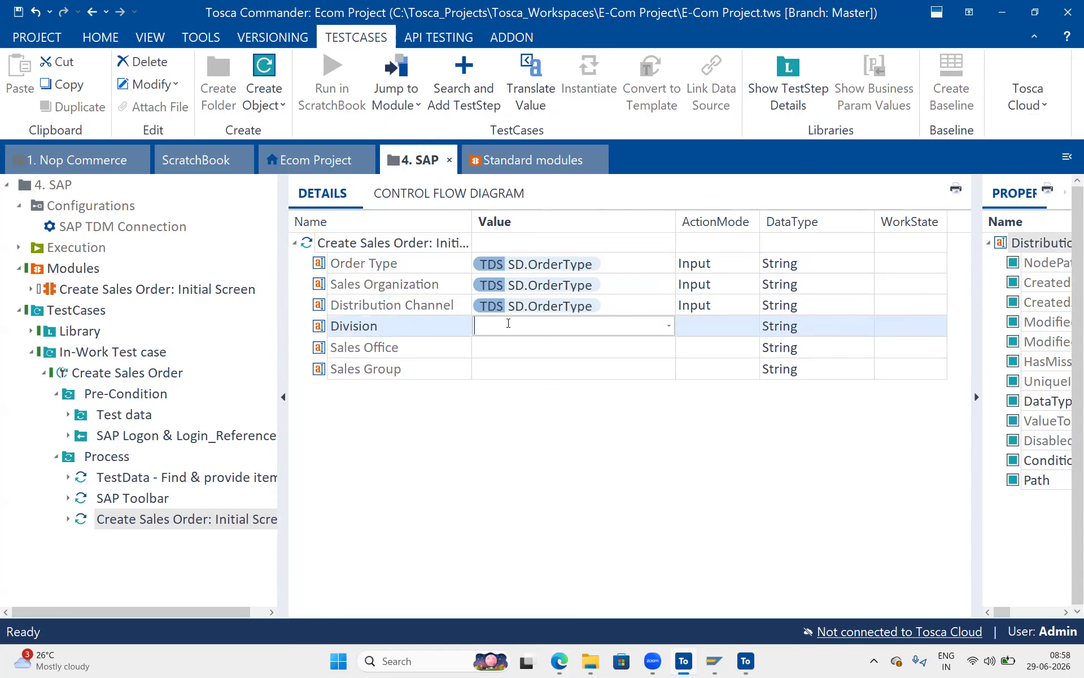
key("ctrl+v")
left_click(521, 354)
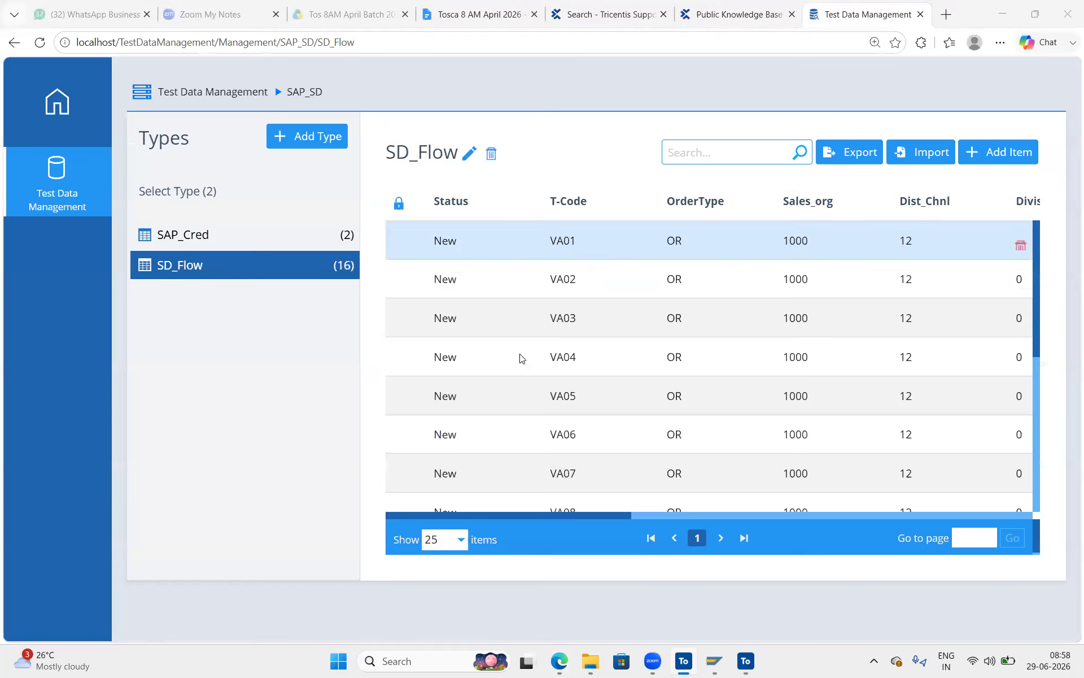
Change Sales Organization's reference to SD.Sales_org using the column name copied from Test Data Management.
key("alt+Tab")
left_click_drag(836, 203, 781, 203)
key("ctrl+c")
key("alt+Tab")
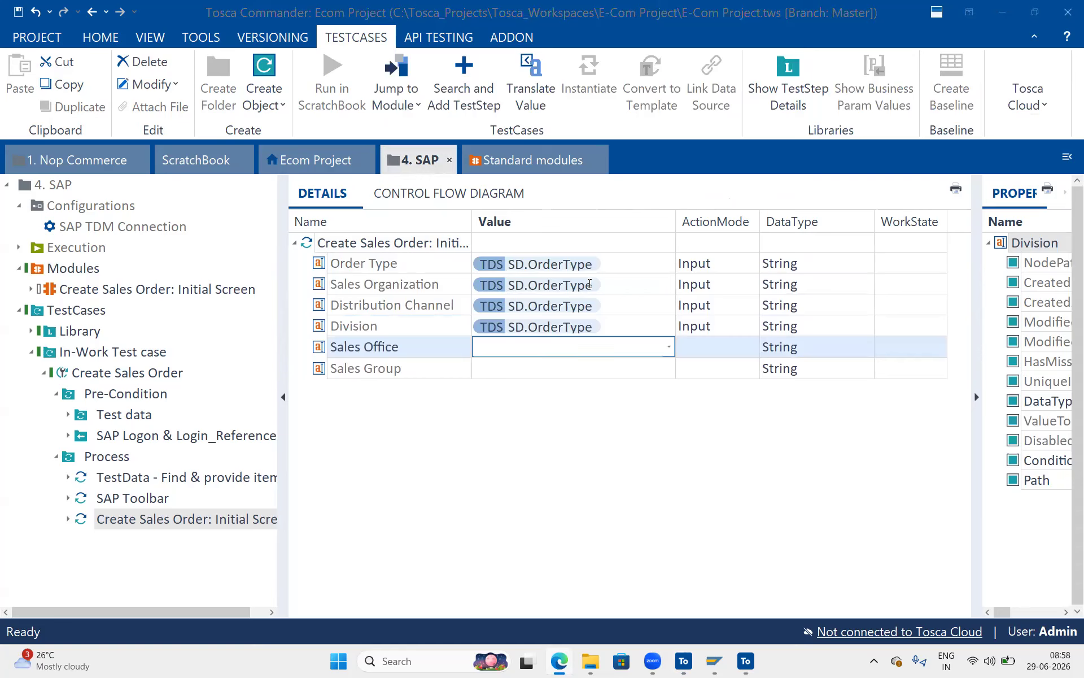
left_click(571, 287)
left_click(570, 287)
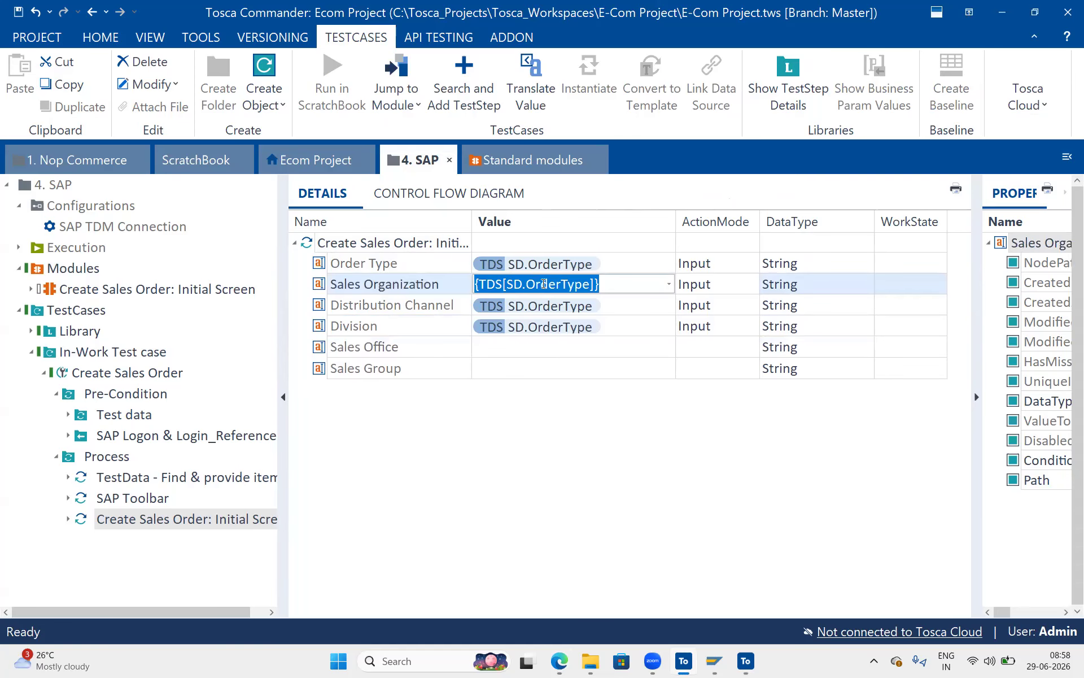
left_click_drag(527, 284, 590, 285)
key("ctrl+v")
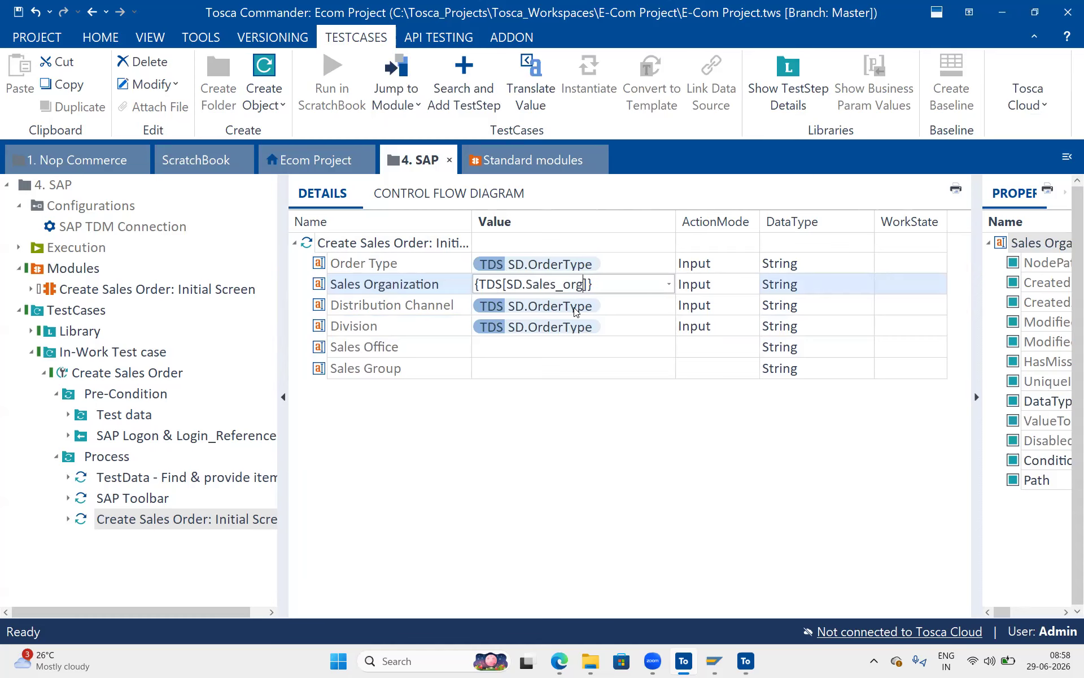
key("alt+Tab")
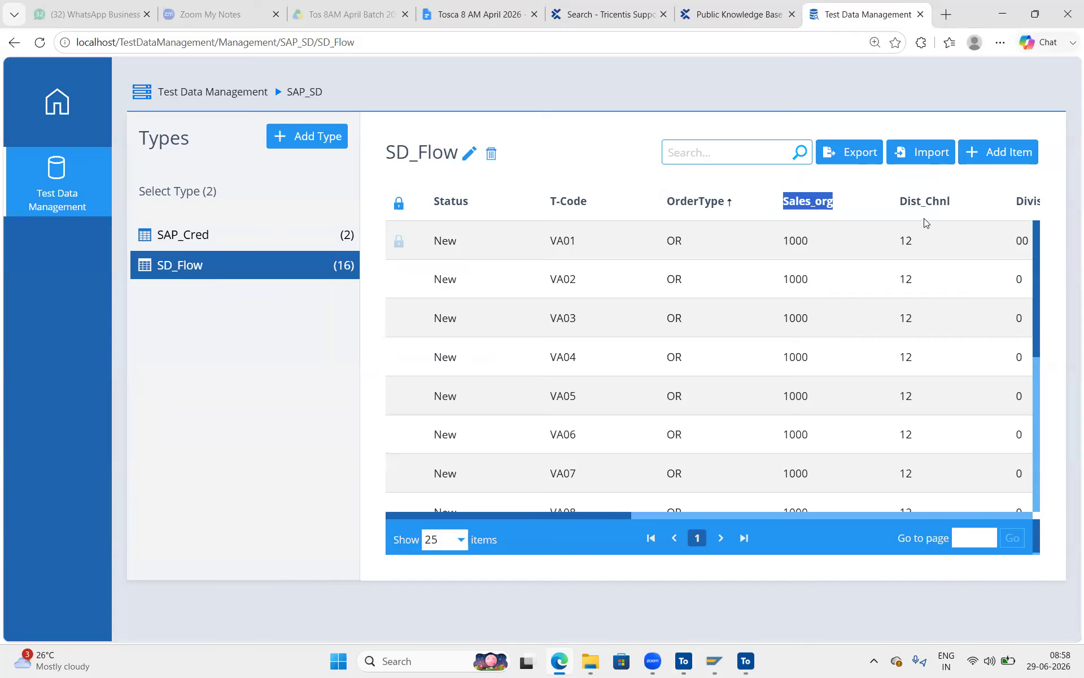
Copy the Dist_Chnl column header from the SD_Flow table back into Tosca Commander.
left_click_drag(954, 202, 900, 203)
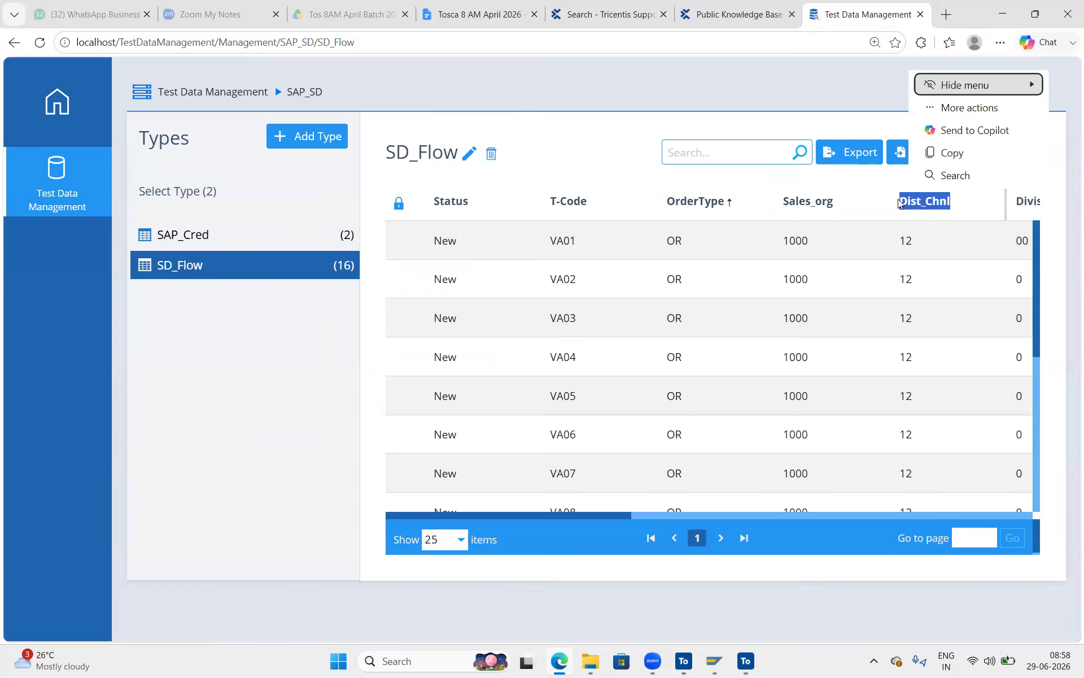
key("alt+Tab")
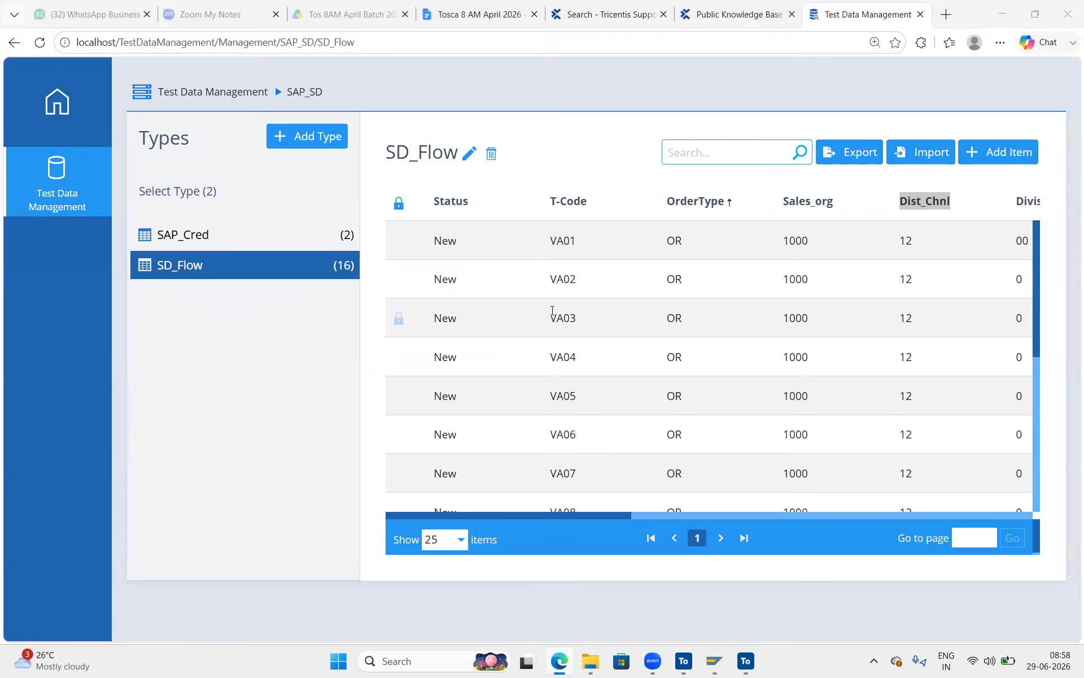
left_click(691, 664)
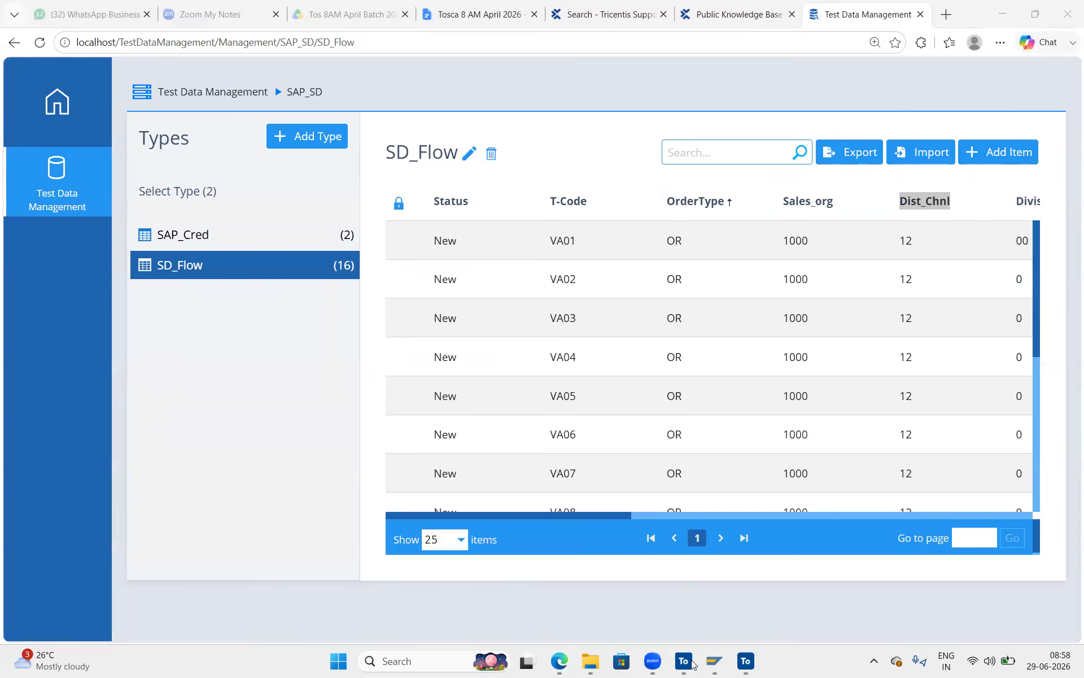